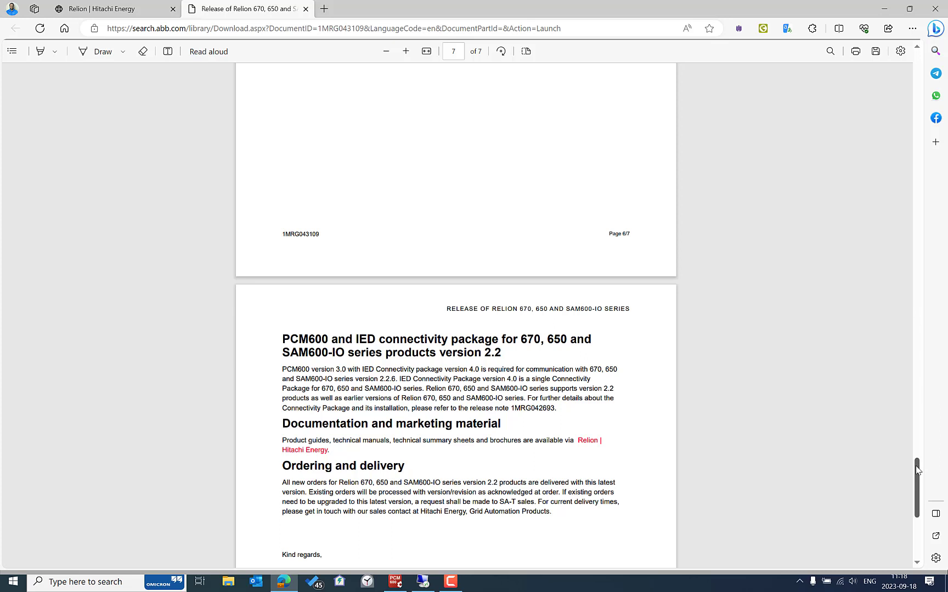
- Review the release note's ordering and delivery section and open the Contact Us form from the Hitachi Energy Relion page
left_click_drag(916, 470, 920, 488)
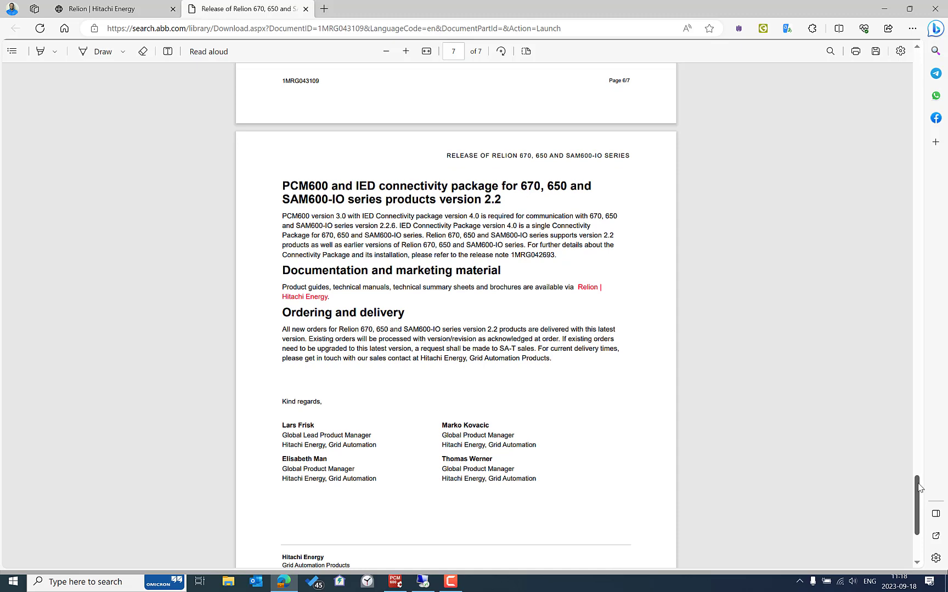
left_click_drag(920, 487, 919, 493)
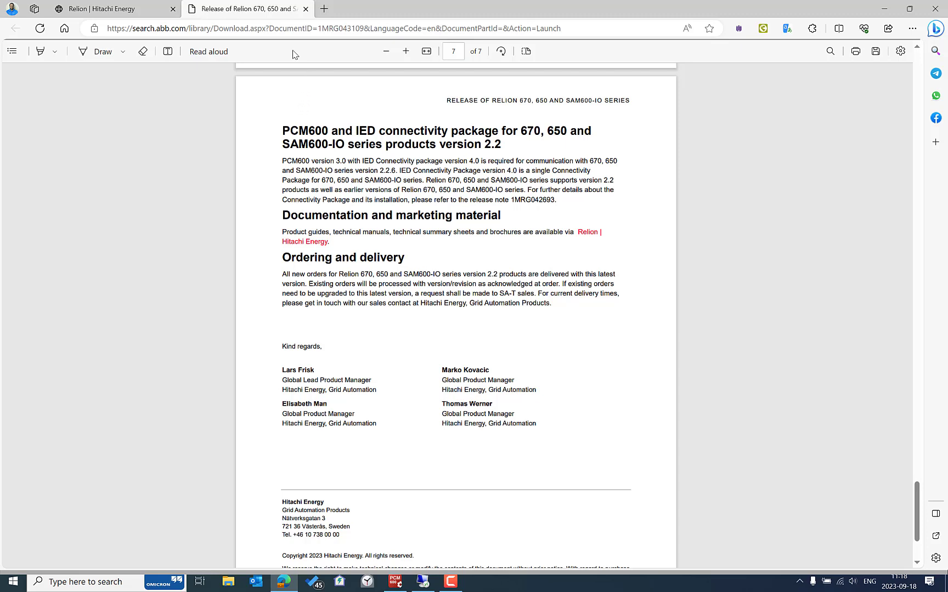
left_click(137, 8)
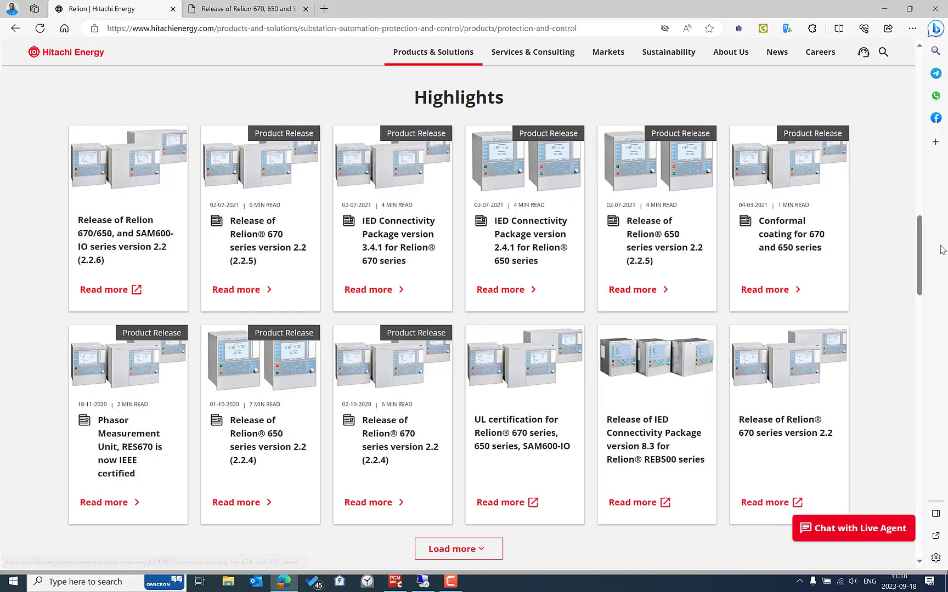
left_click_drag(919, 250, 921, 466)
scroll(658, 411, "down", 2)
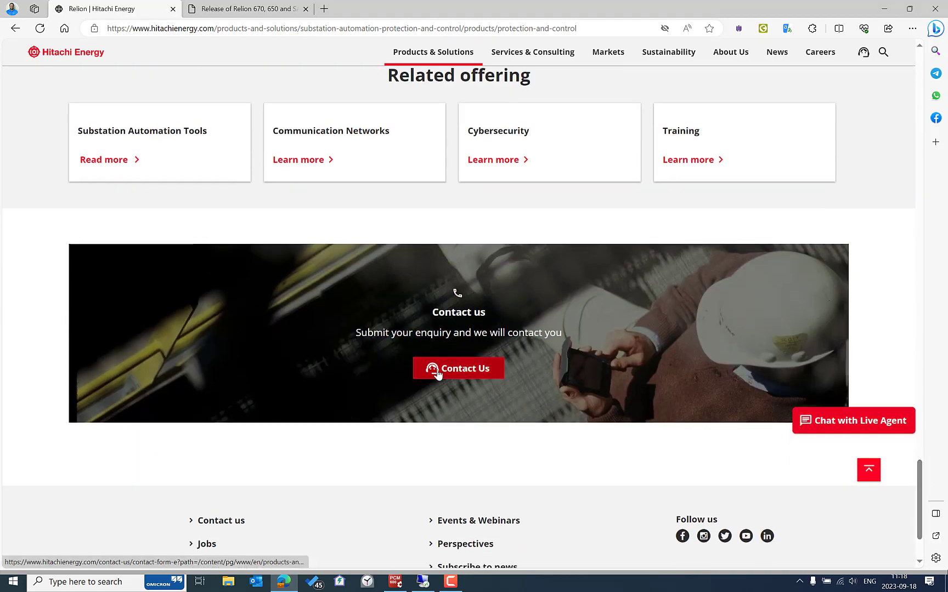
left_click(437, 373)
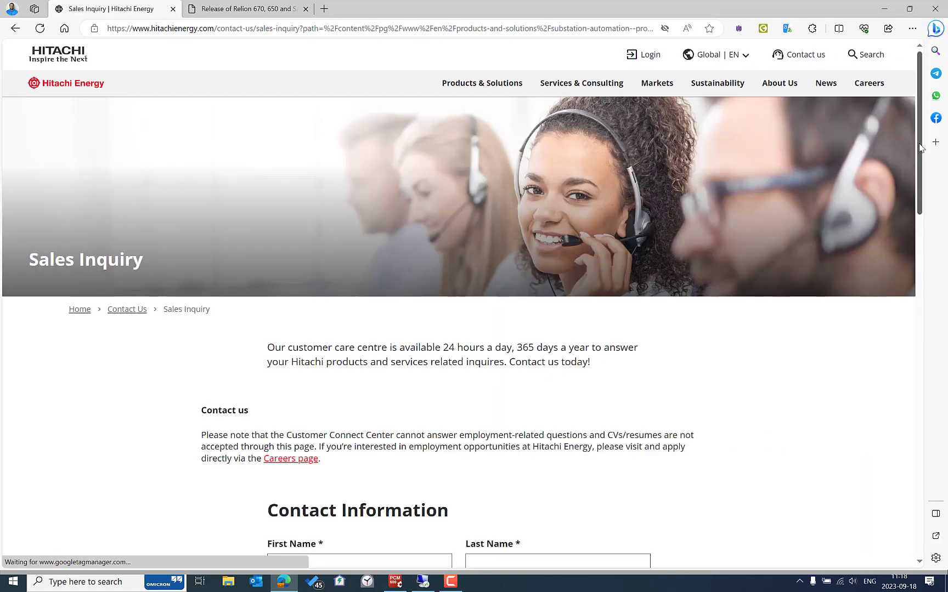
- Look through the sales inquiry form, set the inquiry concern to Substation Automation, Protection & Control, and activate the empty message field
left_click_drag(921, 147, 921, 251)
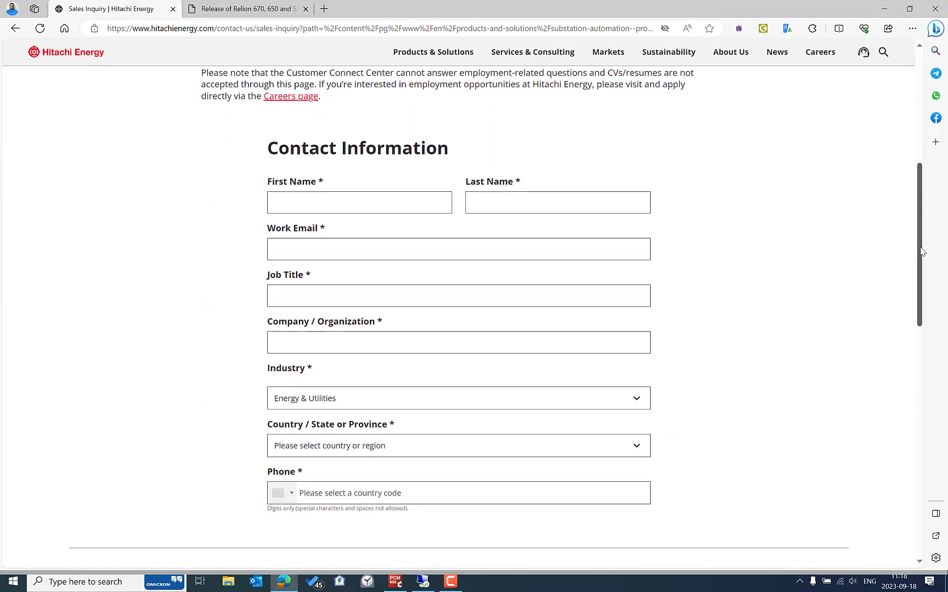
scroll(921, 224, "down", 2)
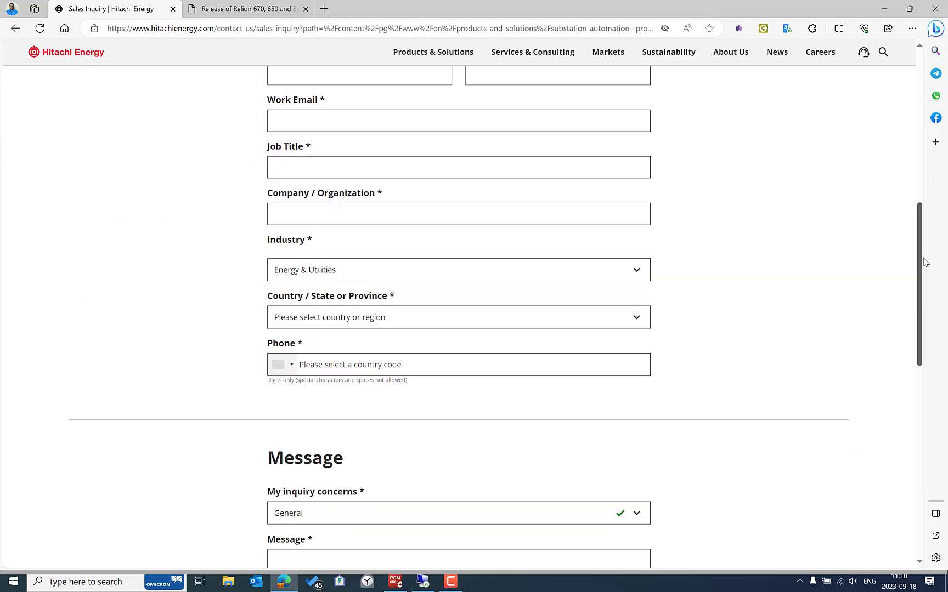
left_click_drag(925, 262, 924, 338)
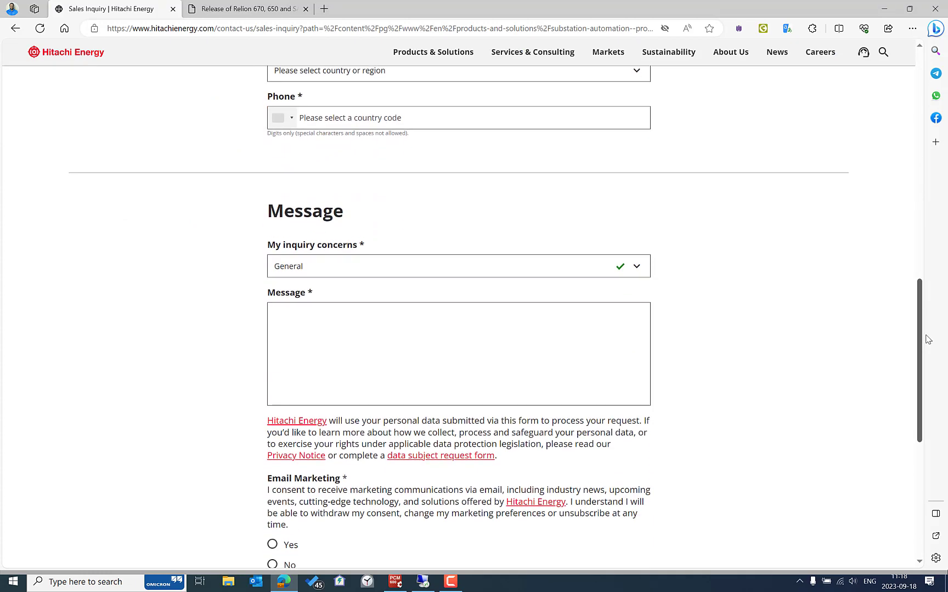
left_click(636, 264)
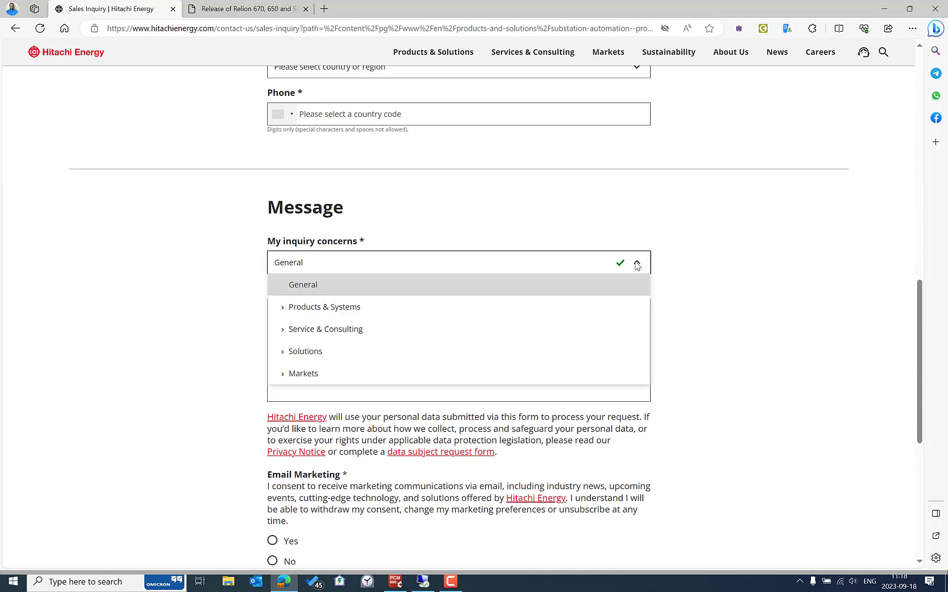
left_click(282, 310)
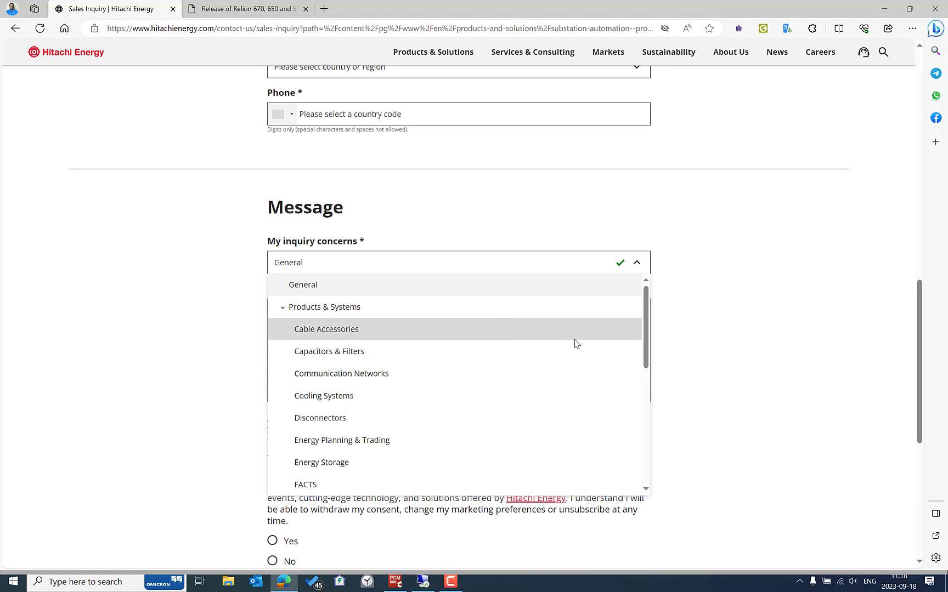
left_click_drag(646, 318, 648, 399)
left_click(386, 417)
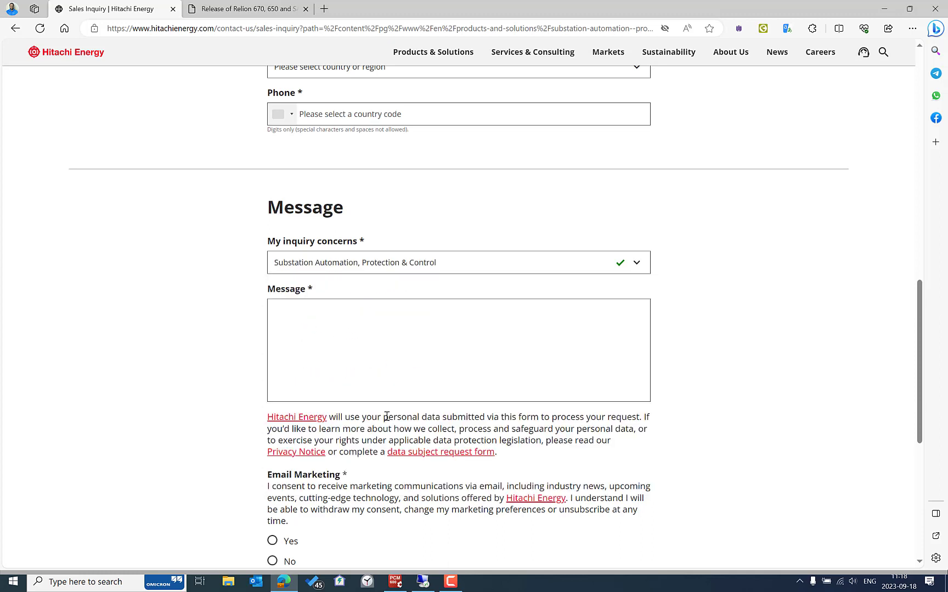
left_click(281, 329)
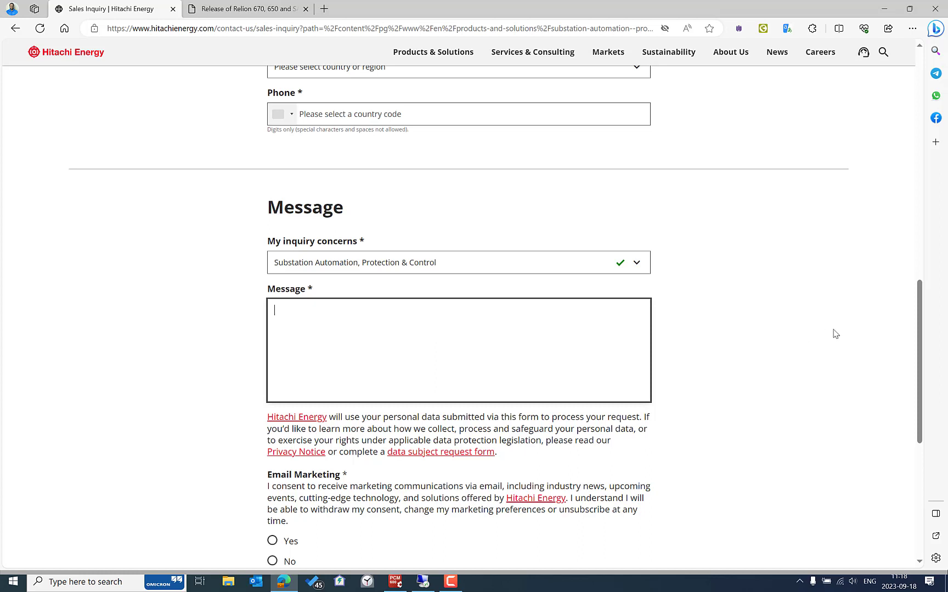
left_click_drag(920, 300, 919, 107)
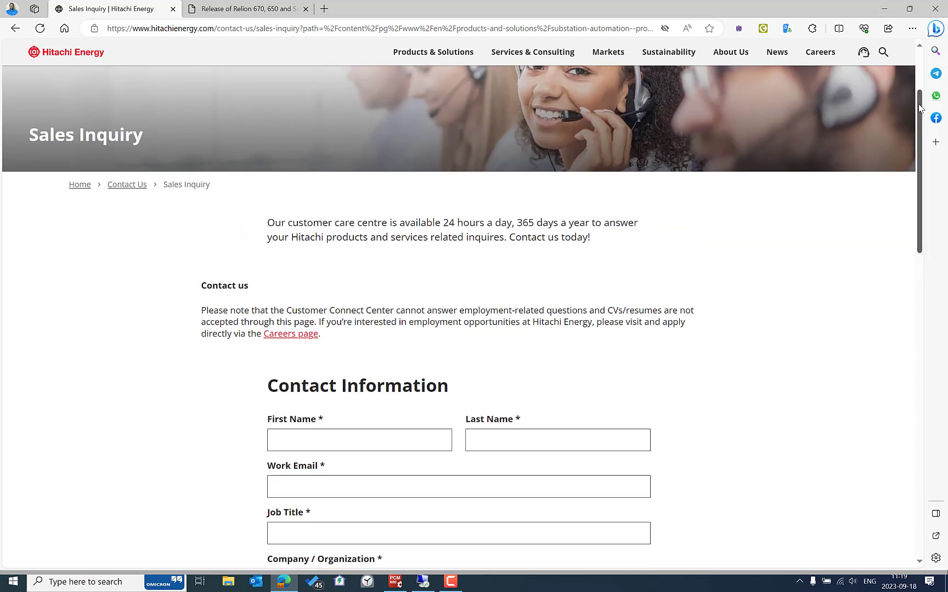
left_click_drag(920, 107, 920, 69)
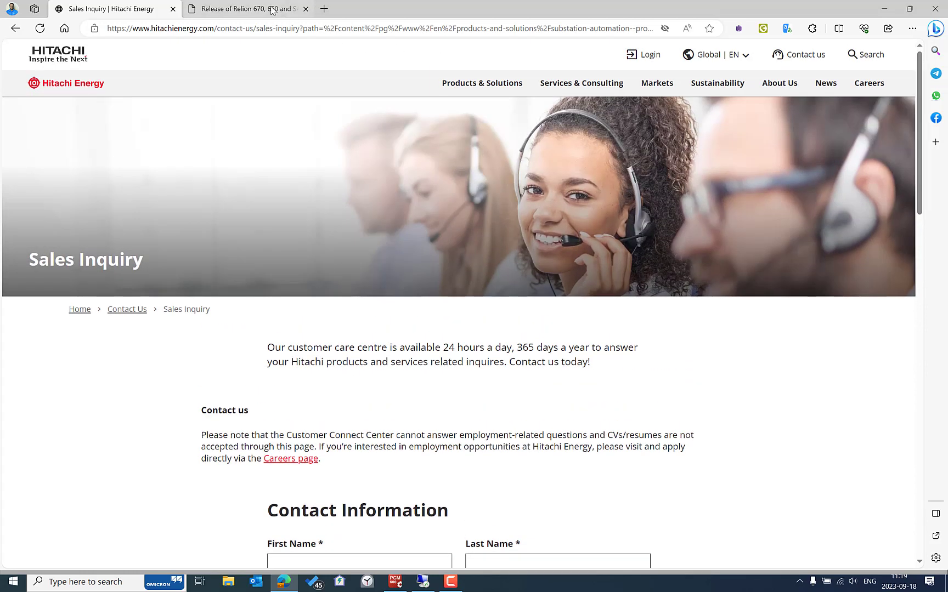
left_click(252, 9)
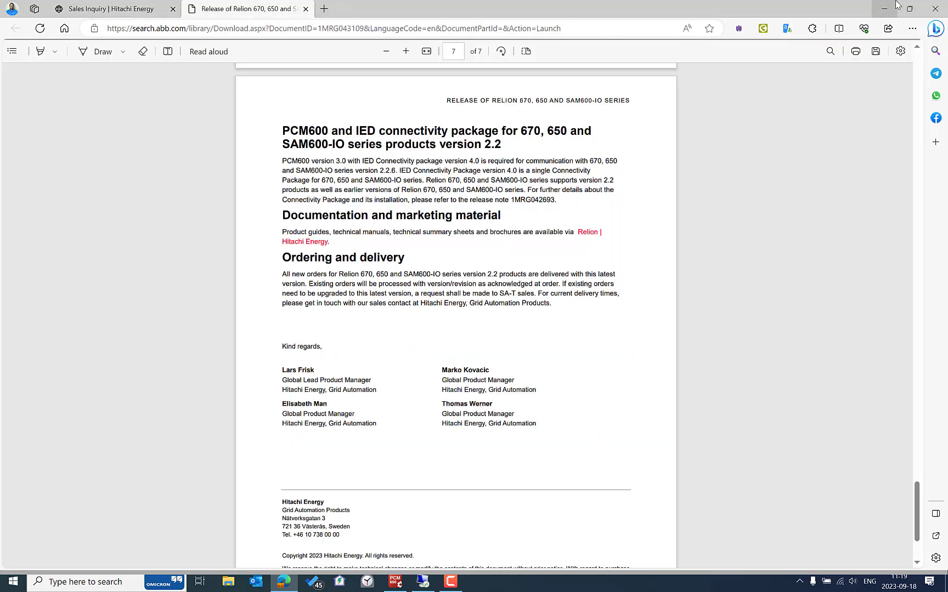
left_click(884, 8)
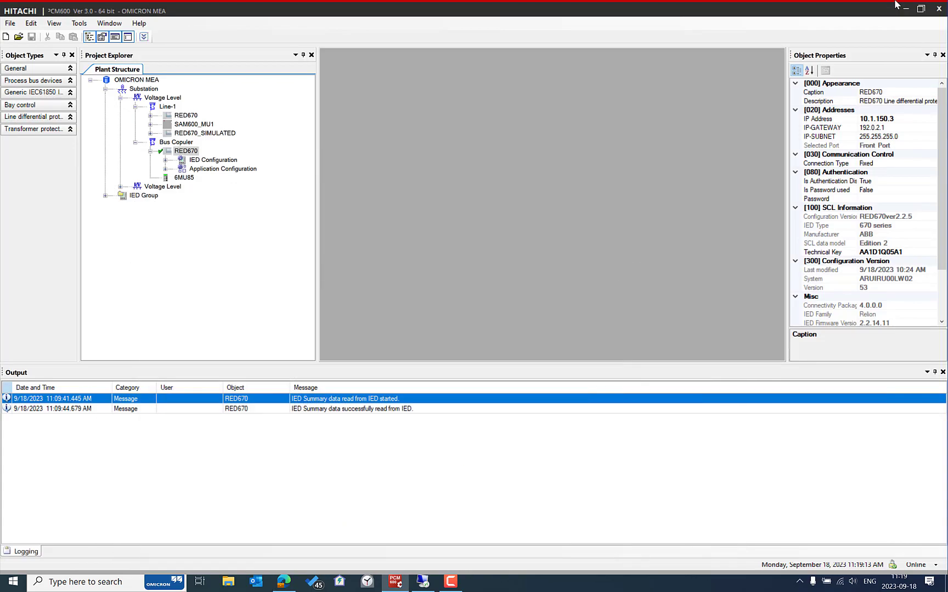
left_click(228, 584)
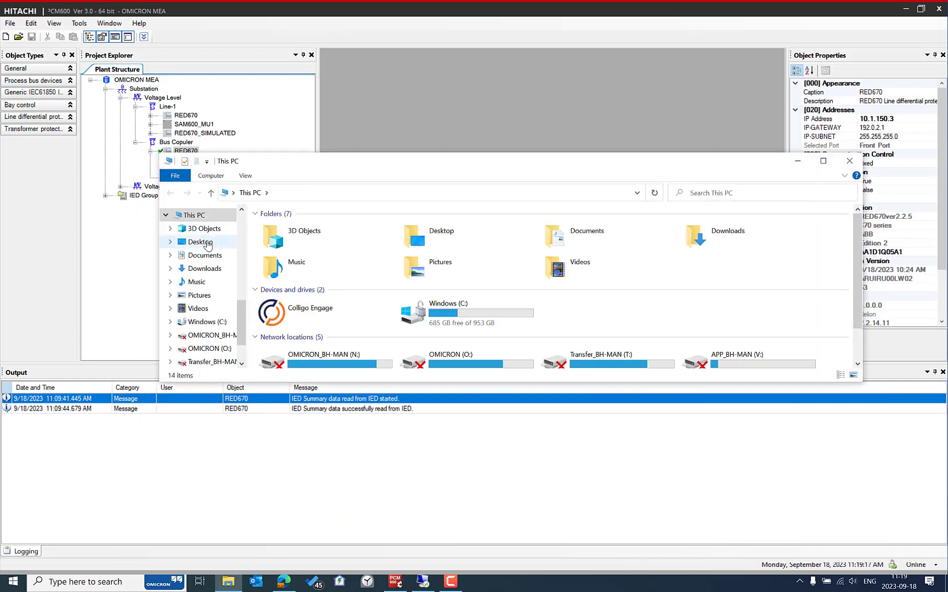
left_click(200, 242)
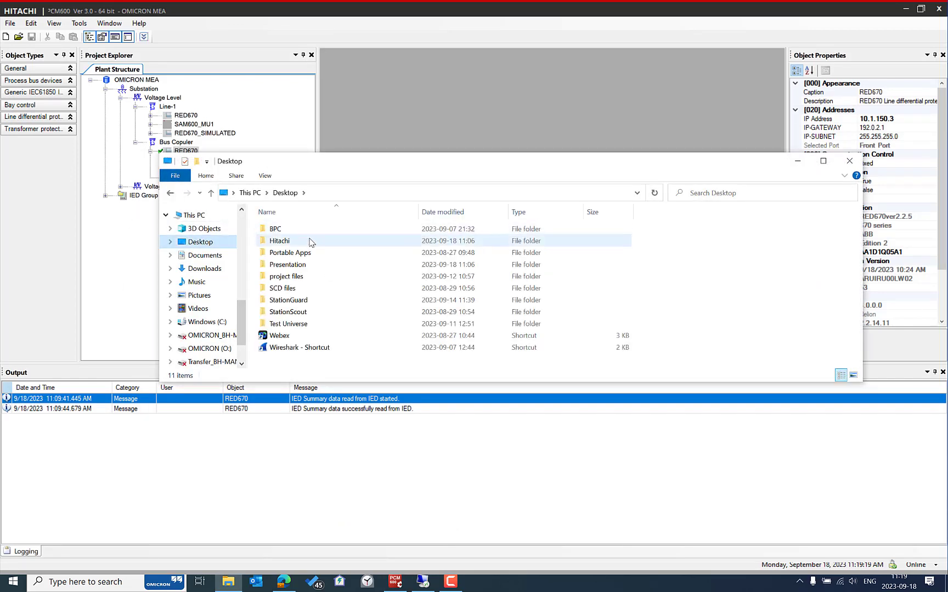
double_click(311, 242)
left_click(823, 160)
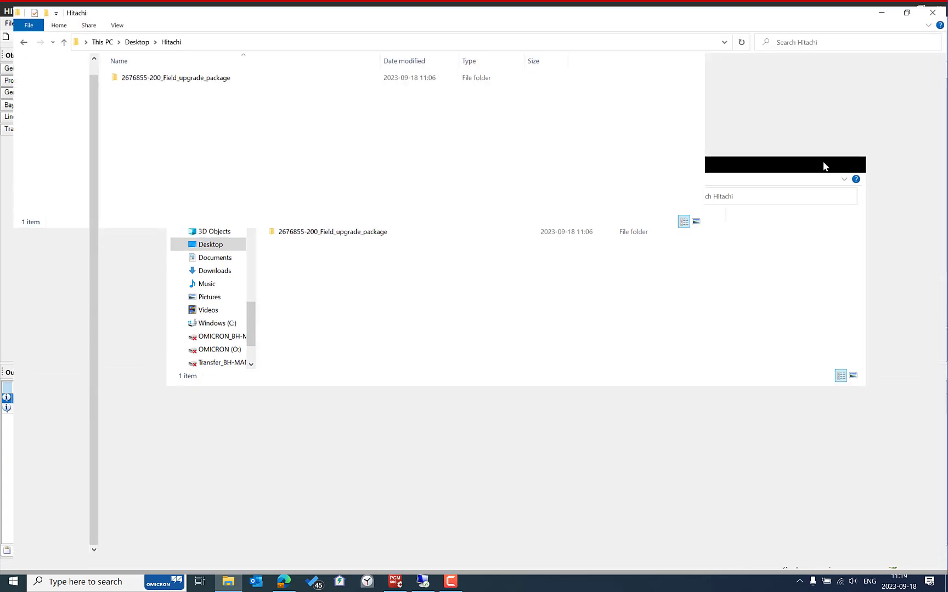
double_click(191, 73)
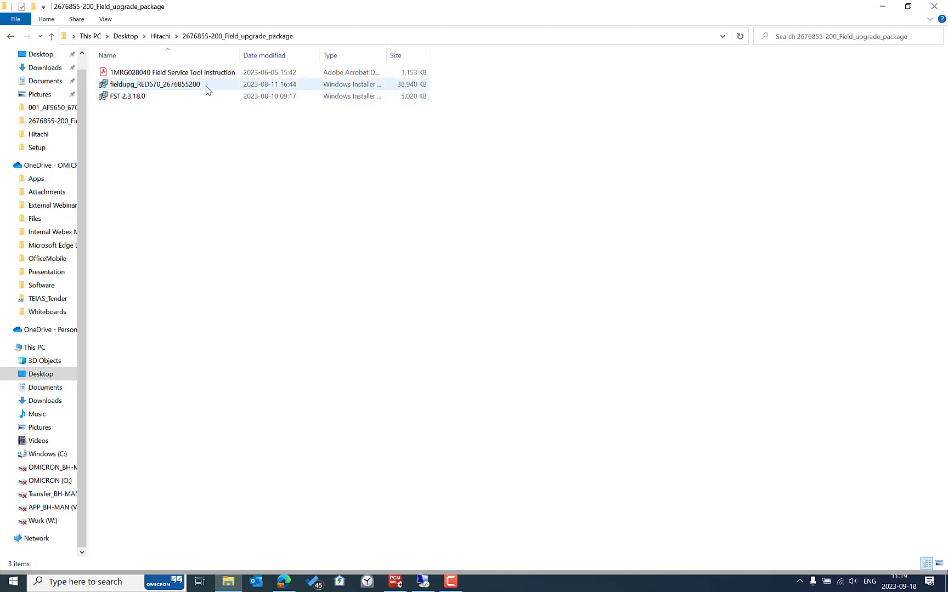
mouse_move(209, 88)
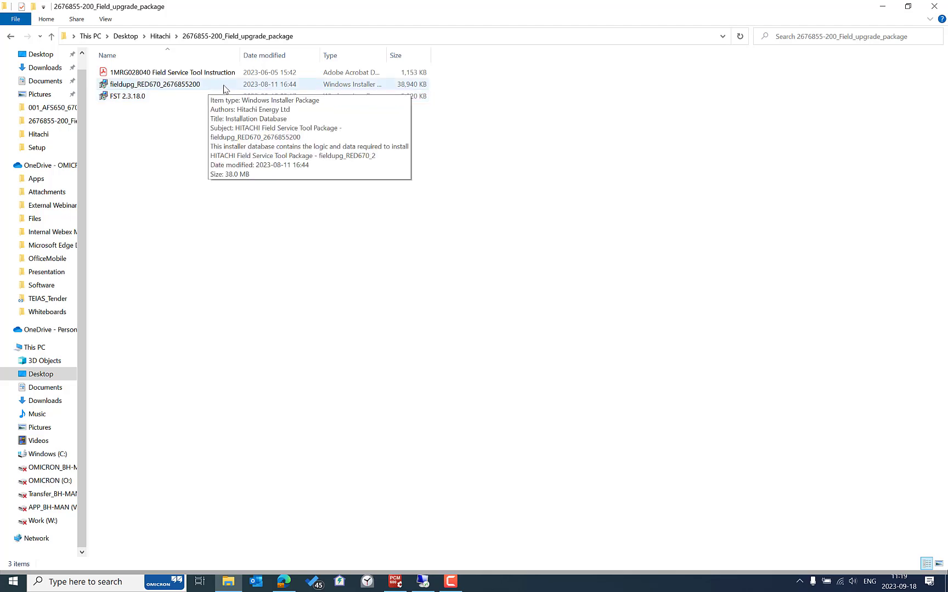
left_click(180, 89)
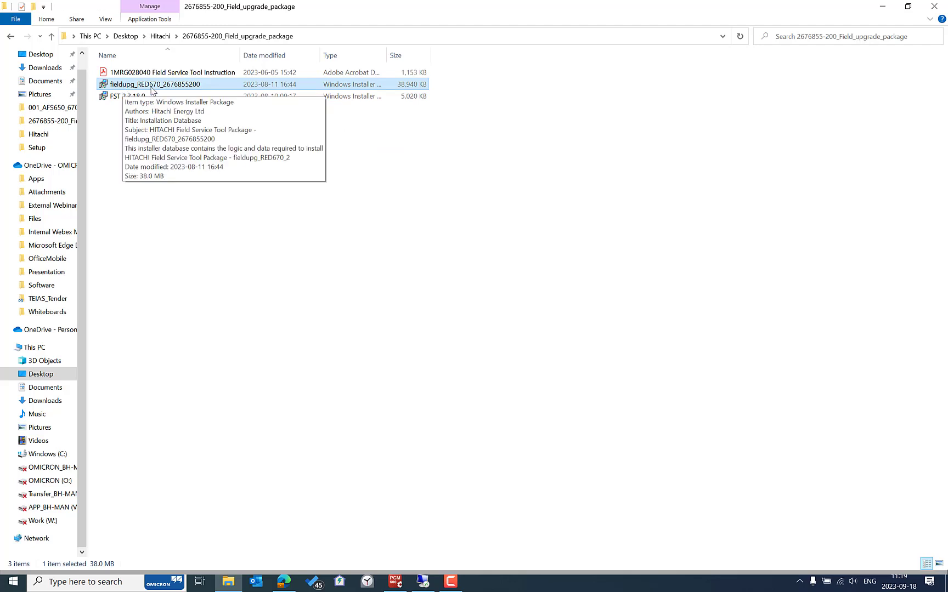
left_click(199, 76)
double_click(198, 75)
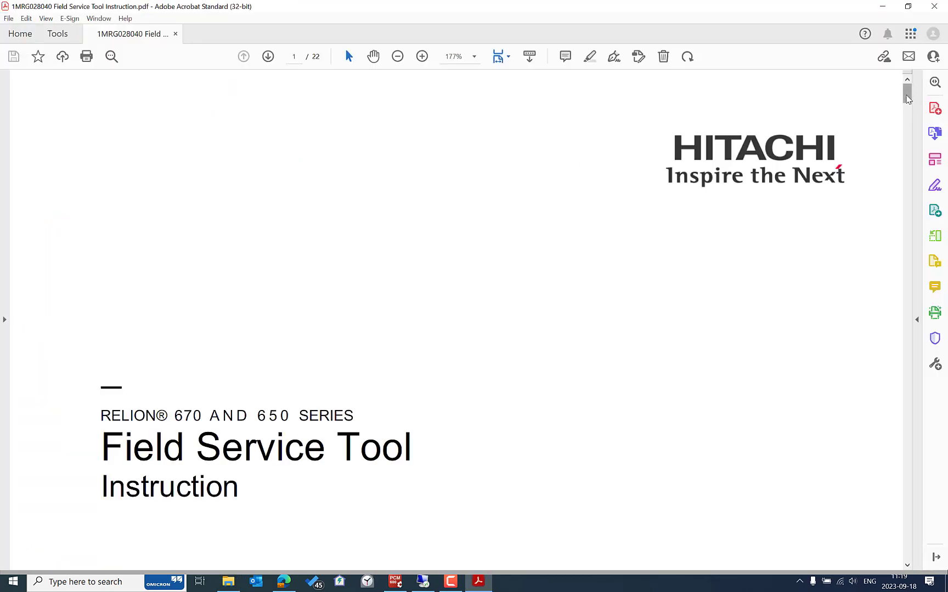
left_click_drag(906, 99, 907, 149)
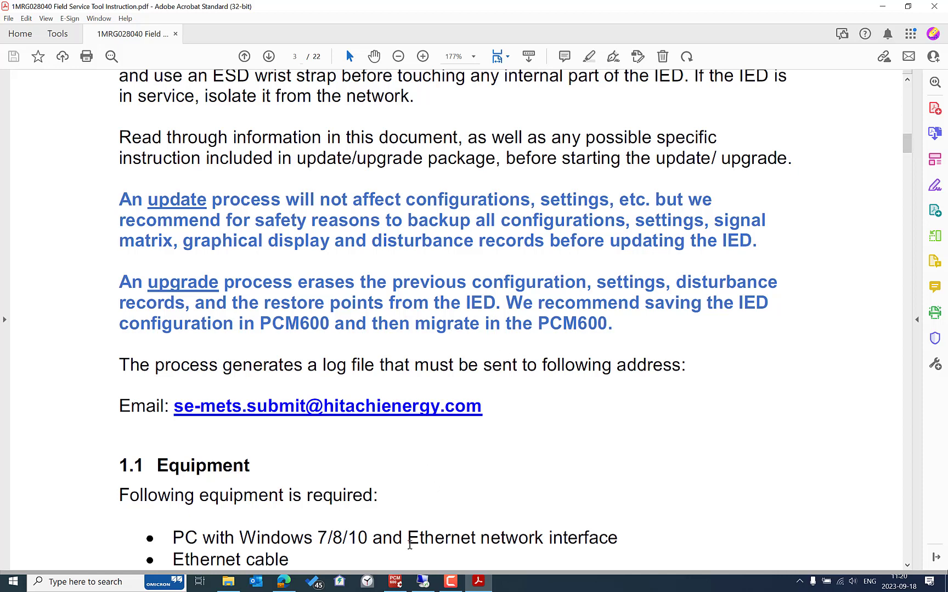
- Switch to PCM600 and view the commands available for the RED670 IED under Bus Copuler
left_click(394, 582)
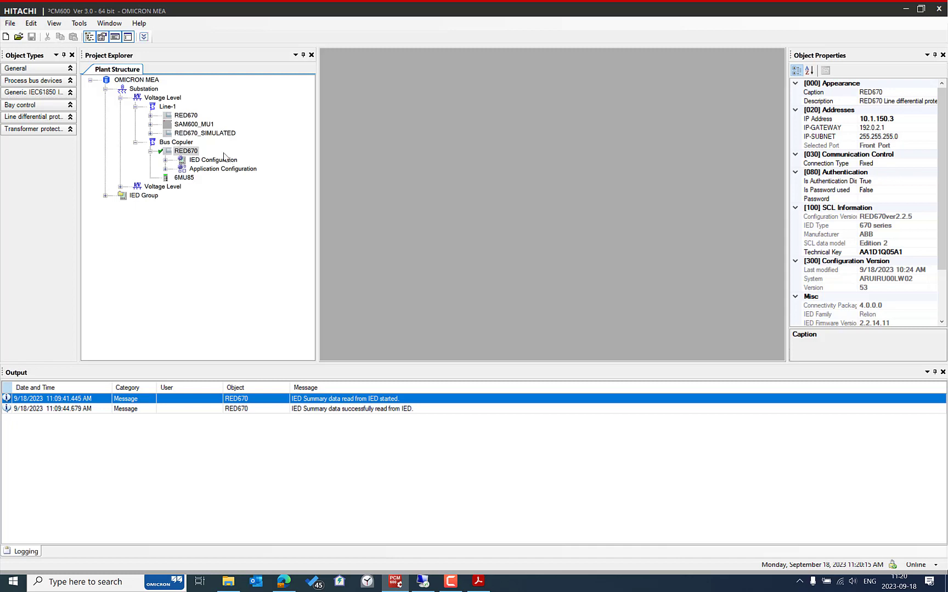
right_click(178, 152)
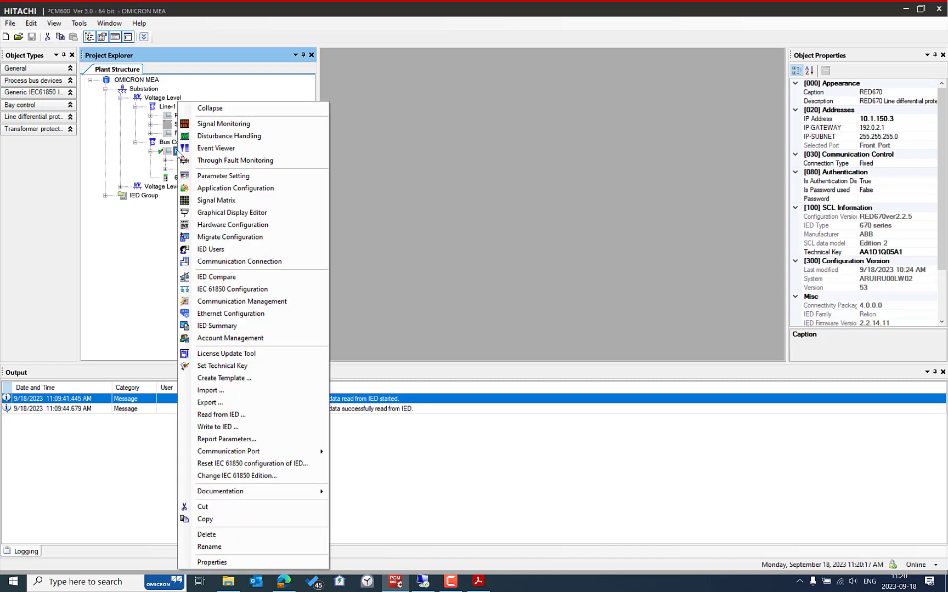
left_click(167, 225)
- View the project management options and available projects for export or backup, and close the project manager
left_click(10, 23)
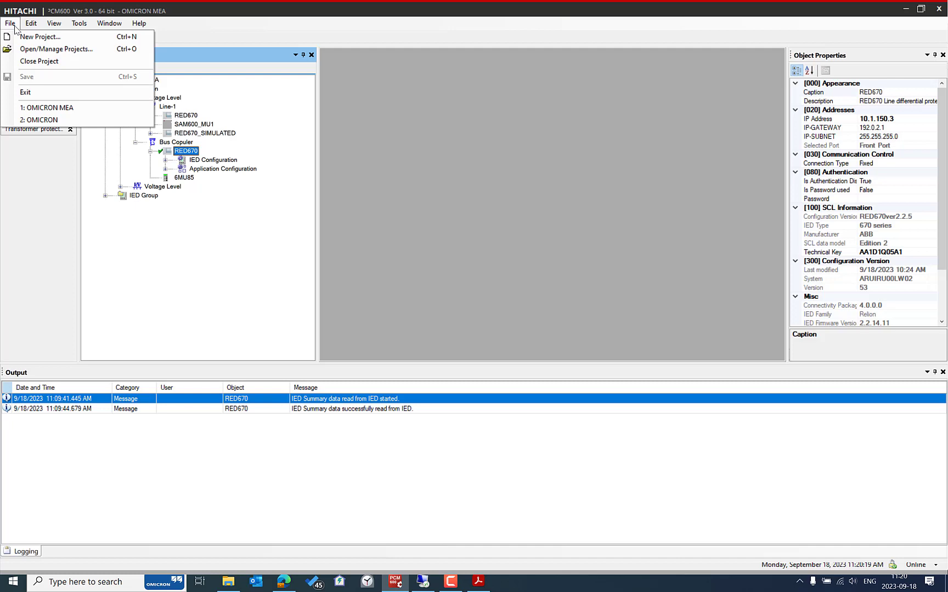
left_click(48, 50)
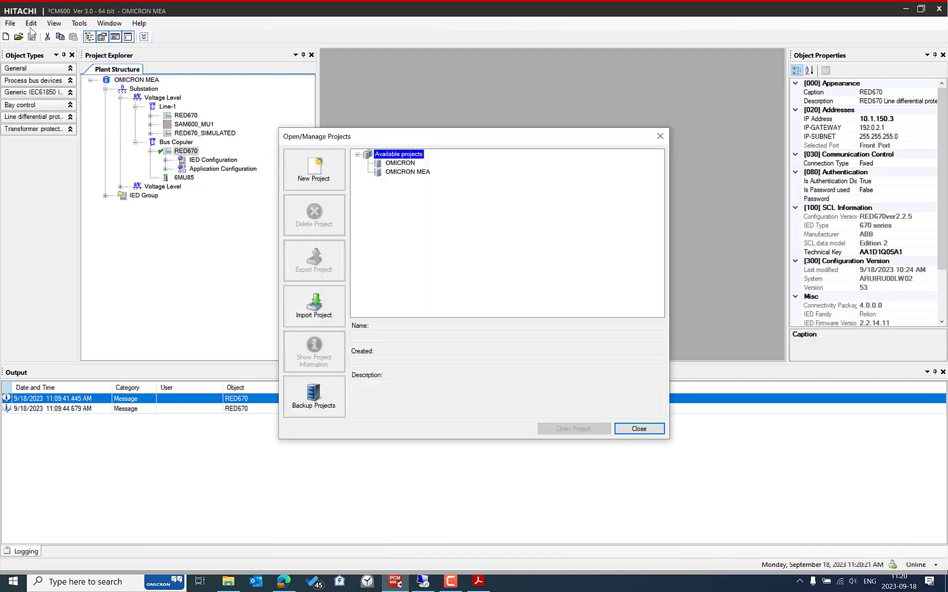
left_click(408, 173)
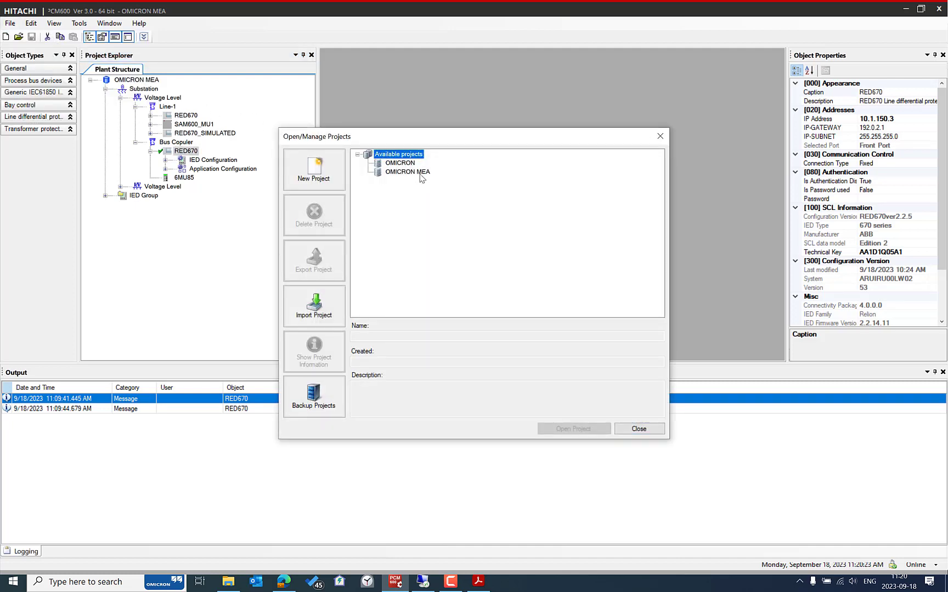
left_click(637, 430)
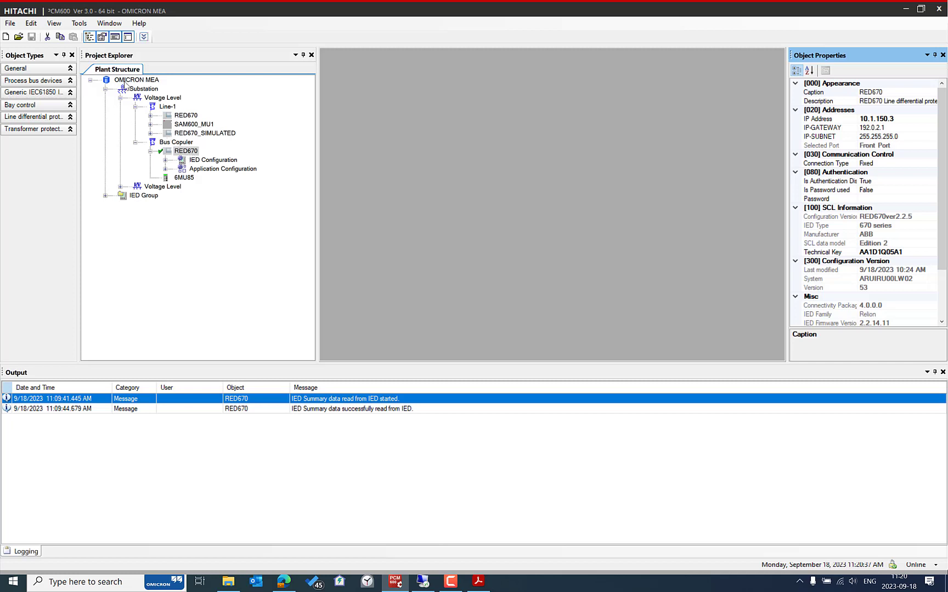
left_click(13, 25)
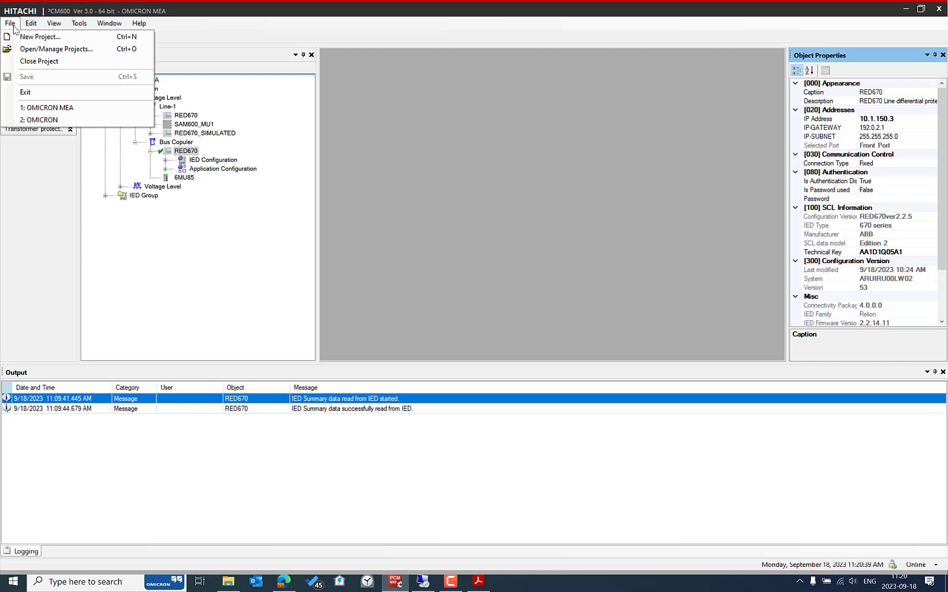
left_click(11, 23)
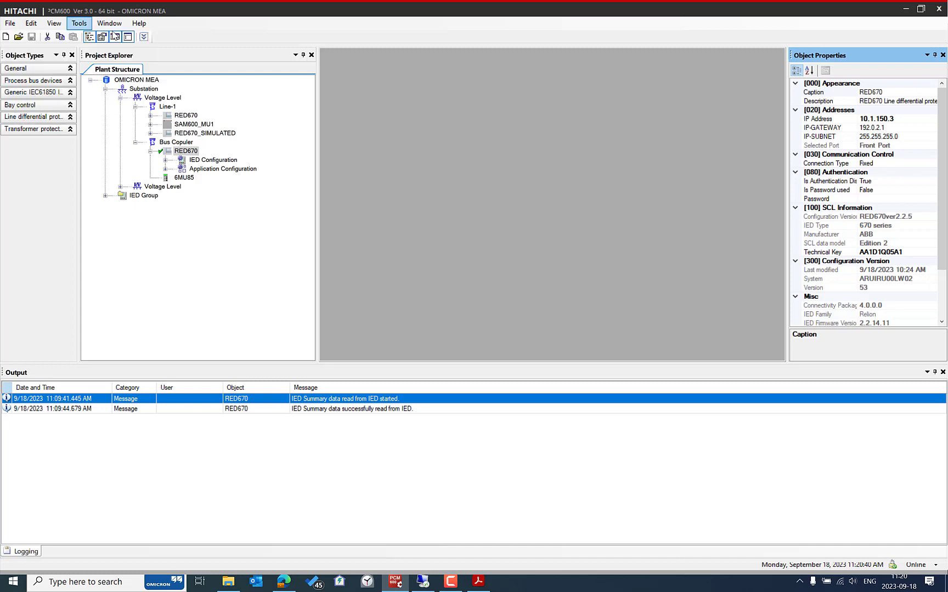
left_click(144, 25)
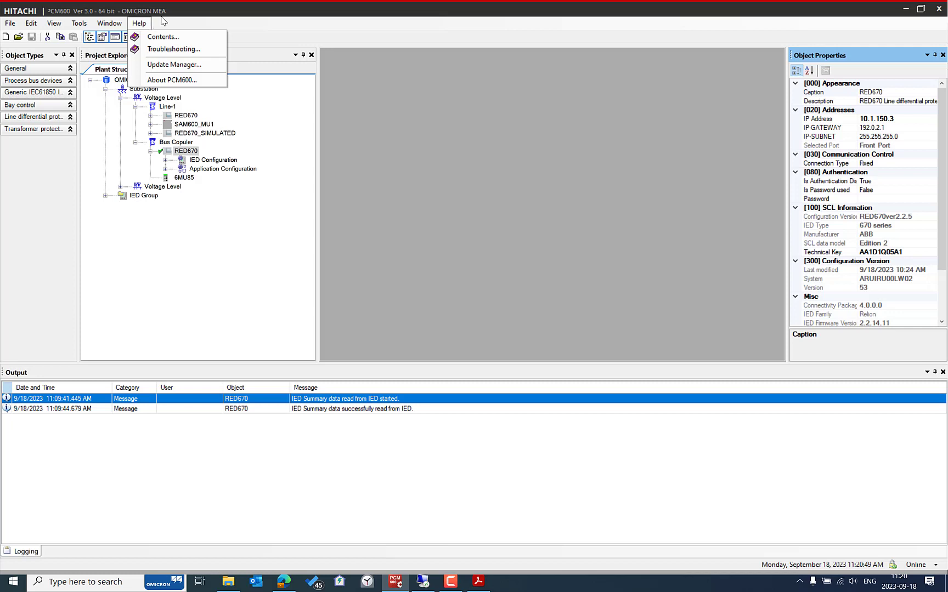
left_click(87, 18)
- Switch to the release note in the browser and examine the PCM600 and IED connectivity package requirements for series version 2.2.6 on page 7
left_click(477, 585)
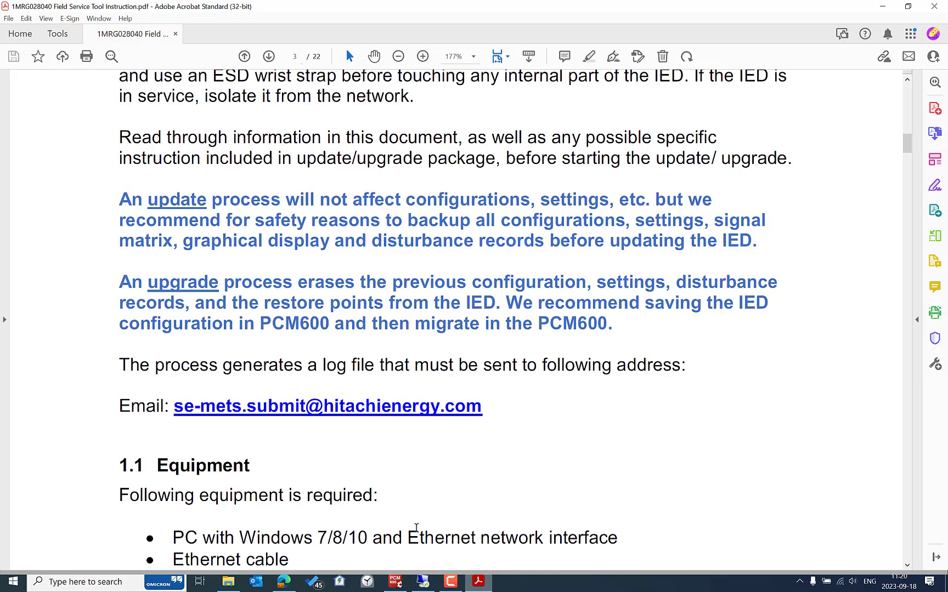
left_click(284, 582)
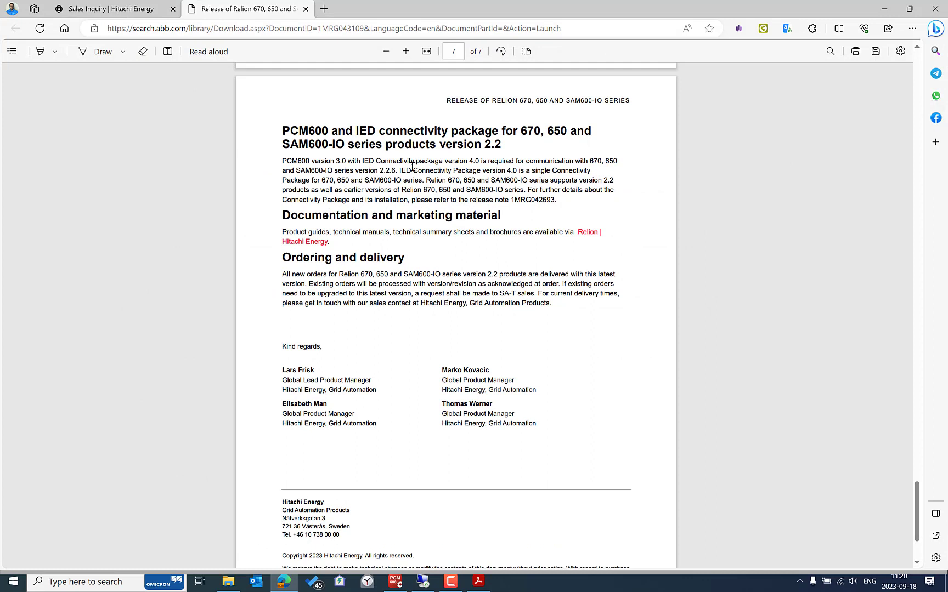
left_click_drag(283, 159, 485, 158)
left_click(544, 162)
left_click_drag(398, 170, 318, 174)
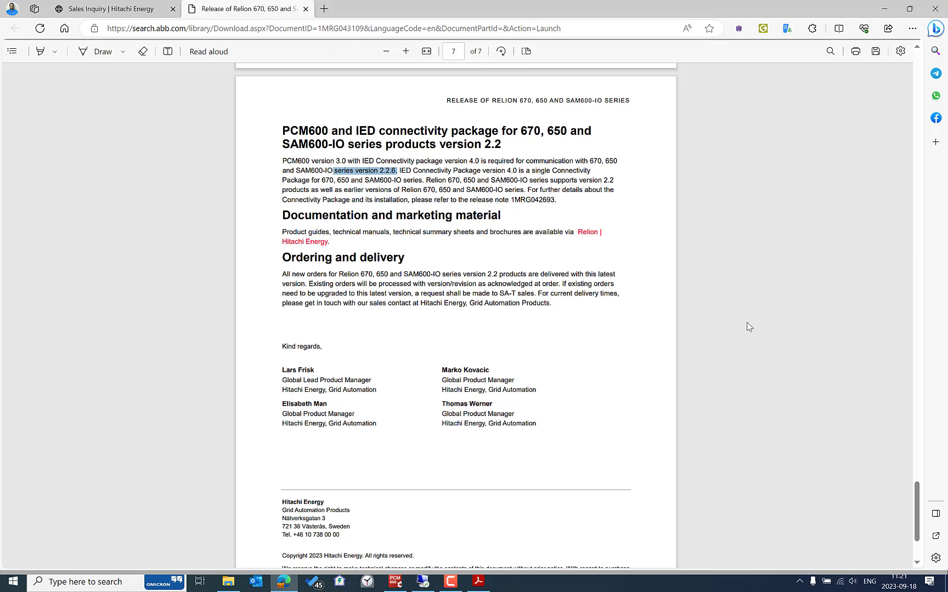
left_click_drag(915, 496, 917, 493)
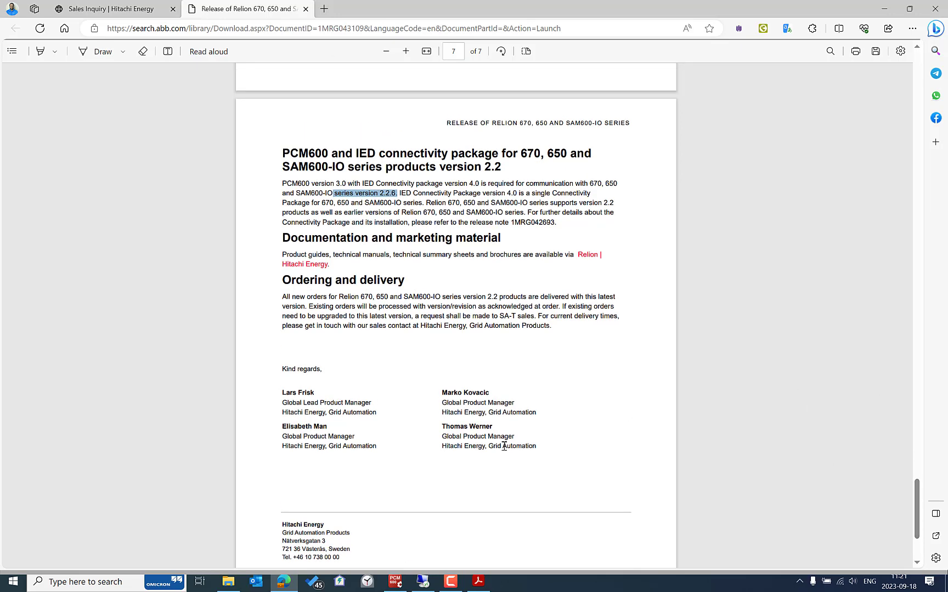
- Switch to PCM600, check its version and installed connectivity packages in the product information, and close the dialog
left_click(395, 582)
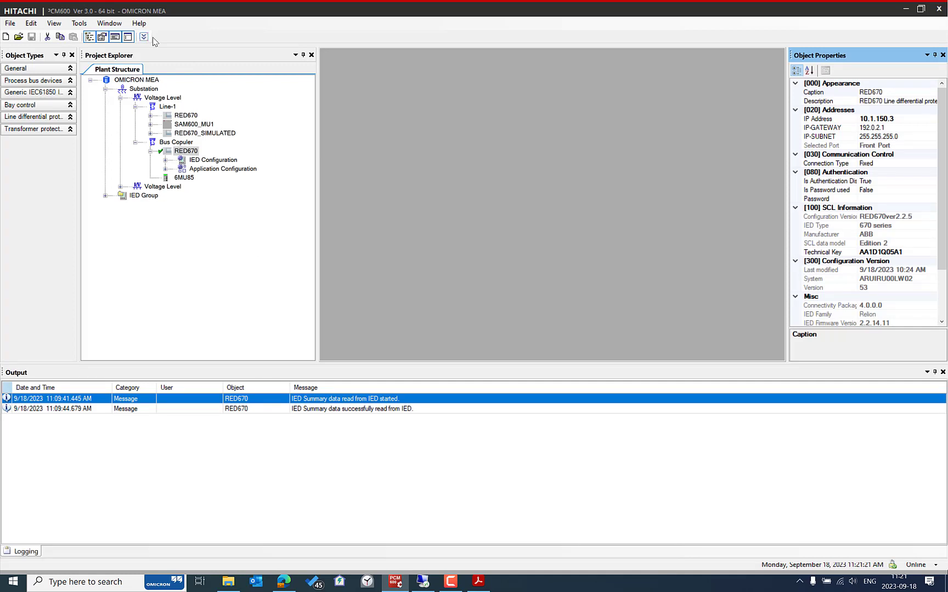
left_click(140, 23)
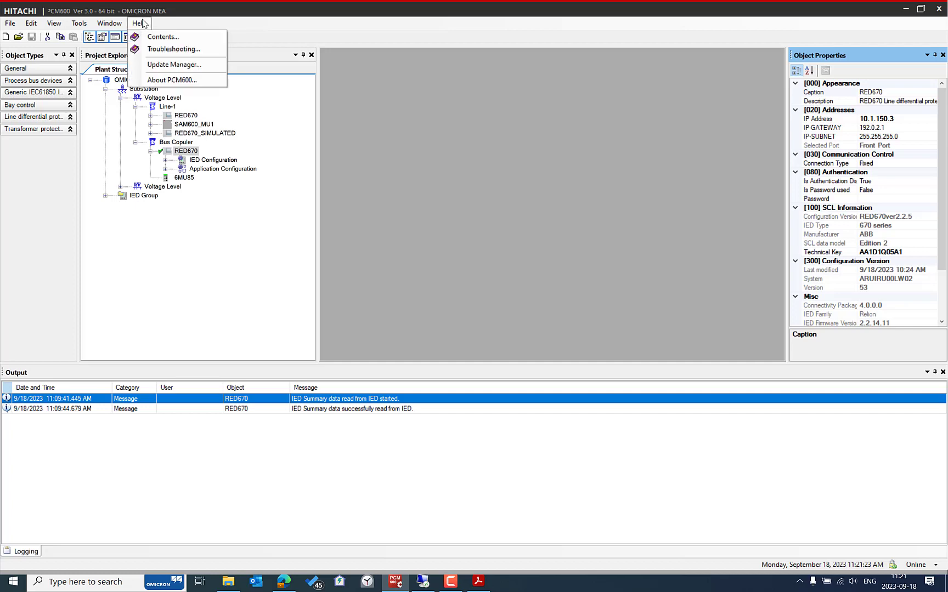
left_click(172, 80)
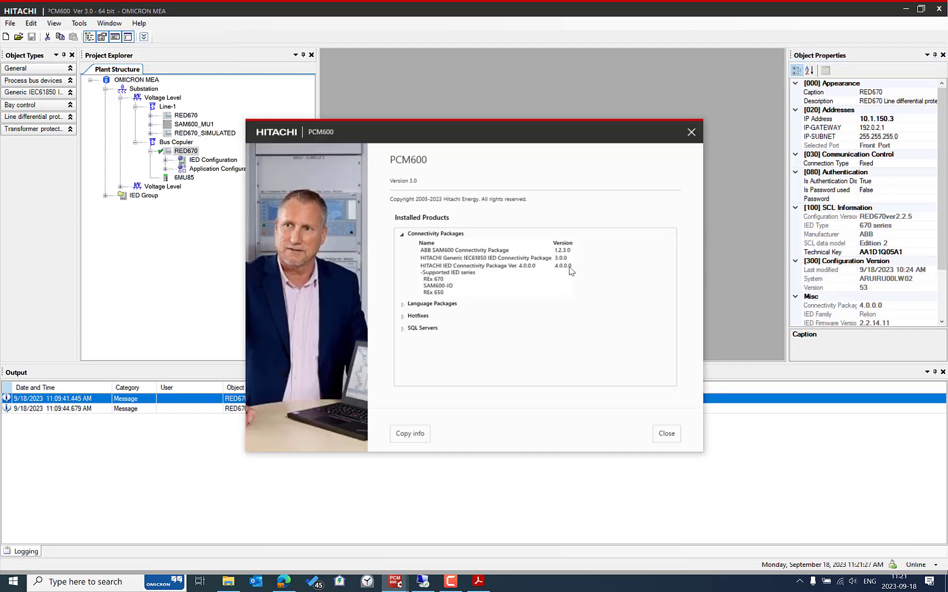
left_click(666, 434)
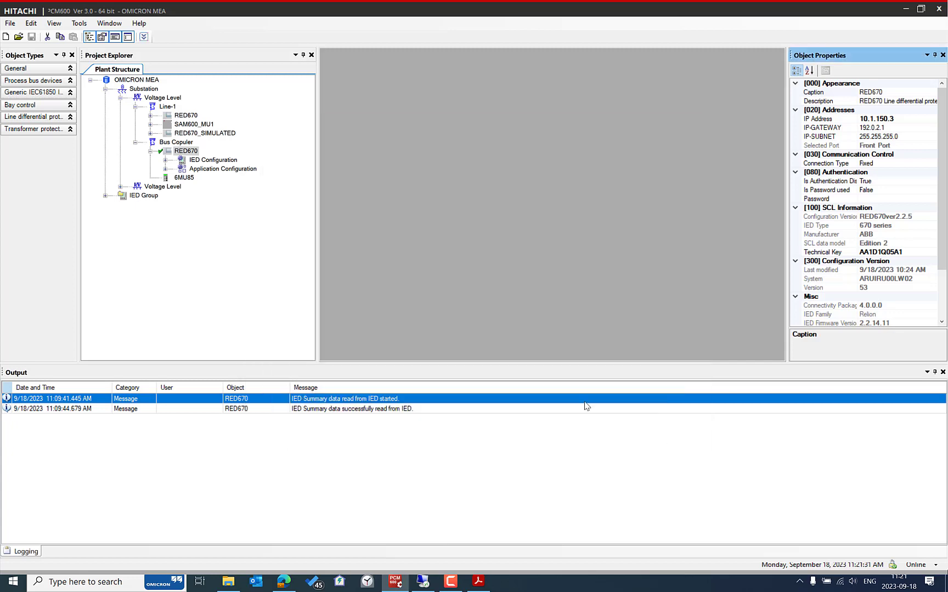
- Minimize PCM600, switch to File Explorer and select the FST 2.3.18.0 installer in the field upgrade package folder
left_click(904, 10)
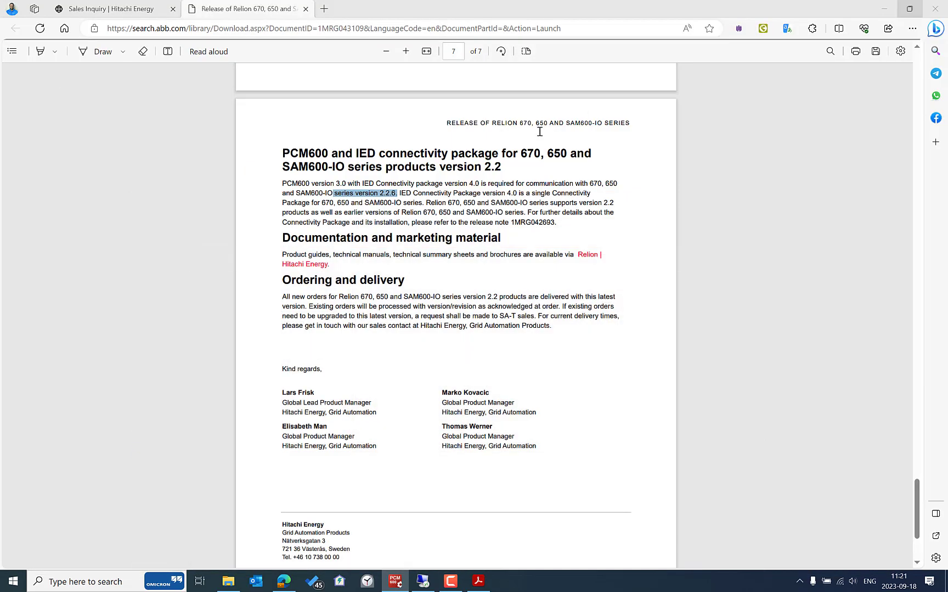
left_click(228, 582)
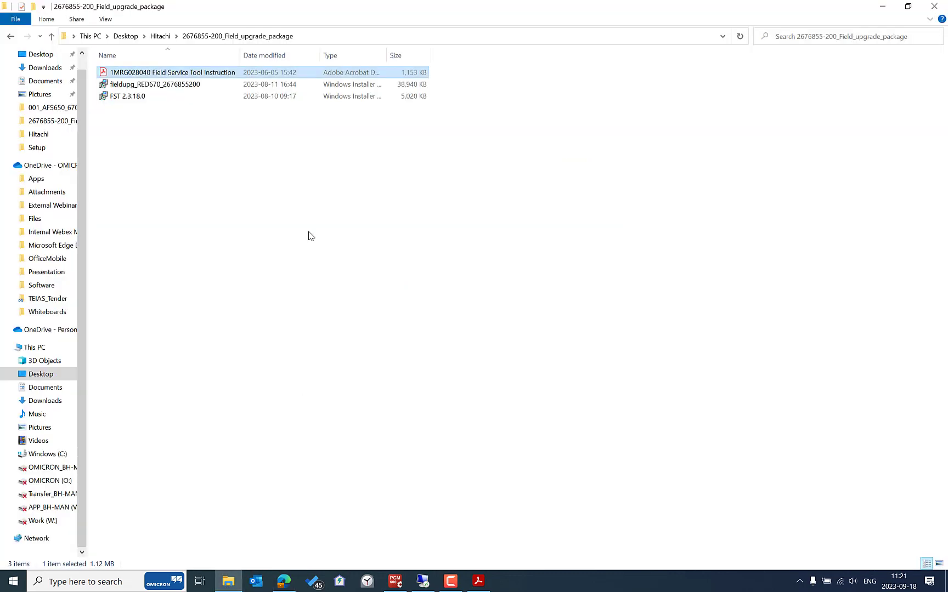
left_click(192, 96)
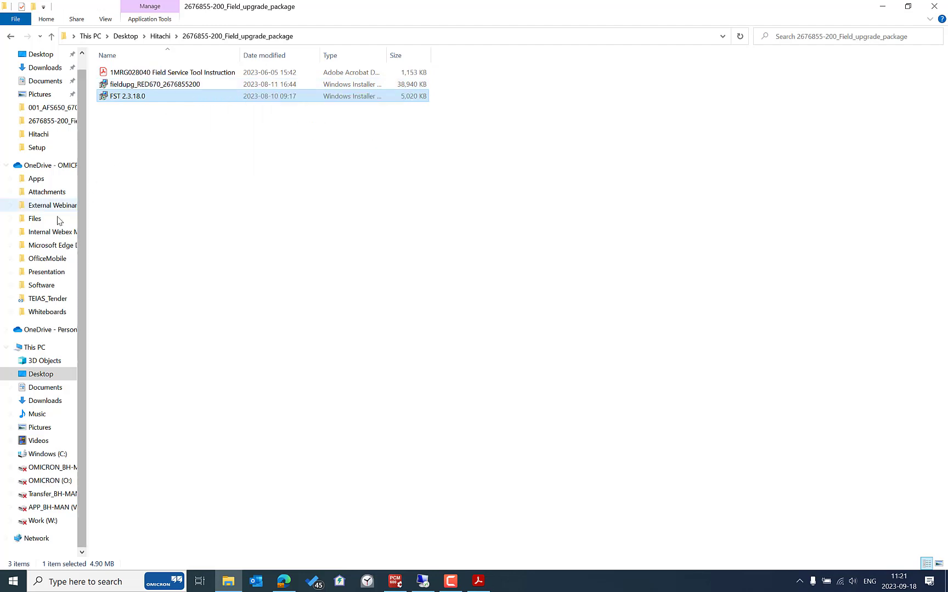
left_click(37, 347)
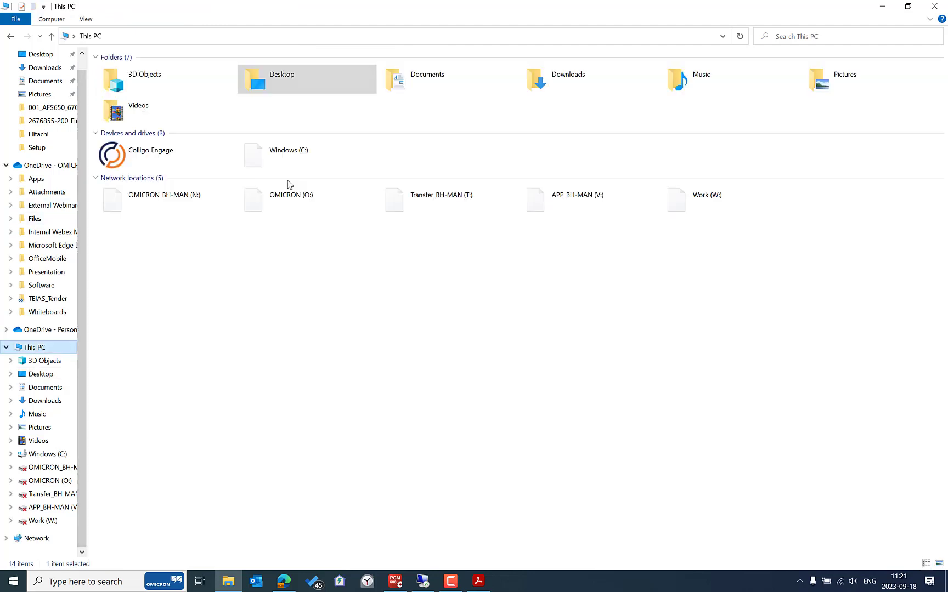
double_click(305, 156)
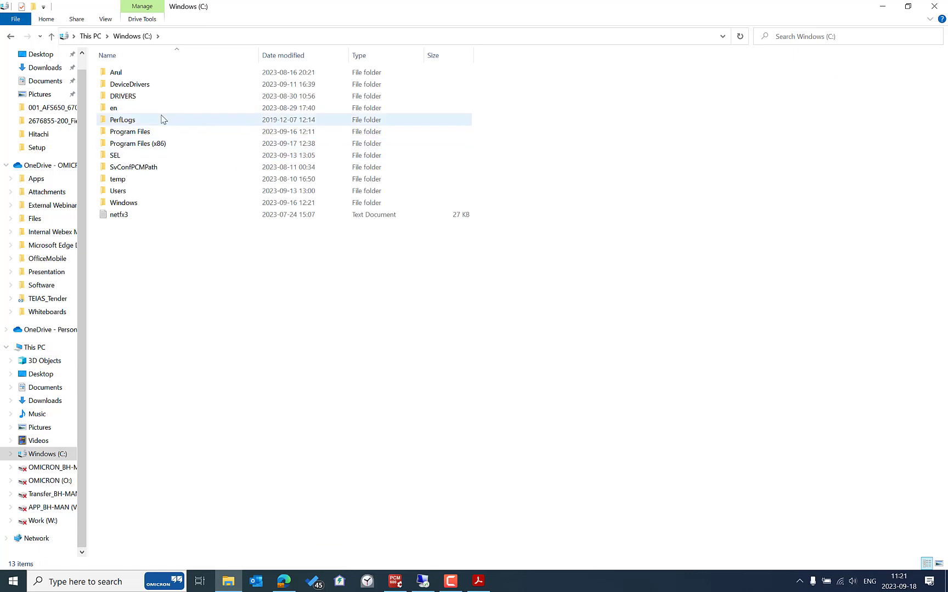
double_click(178, 144)
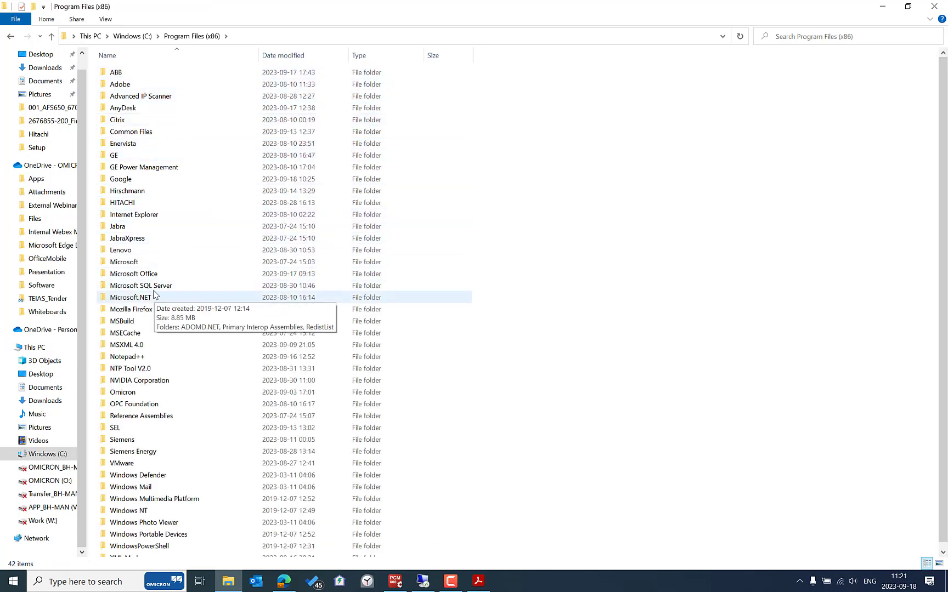
double_click(158, 204)
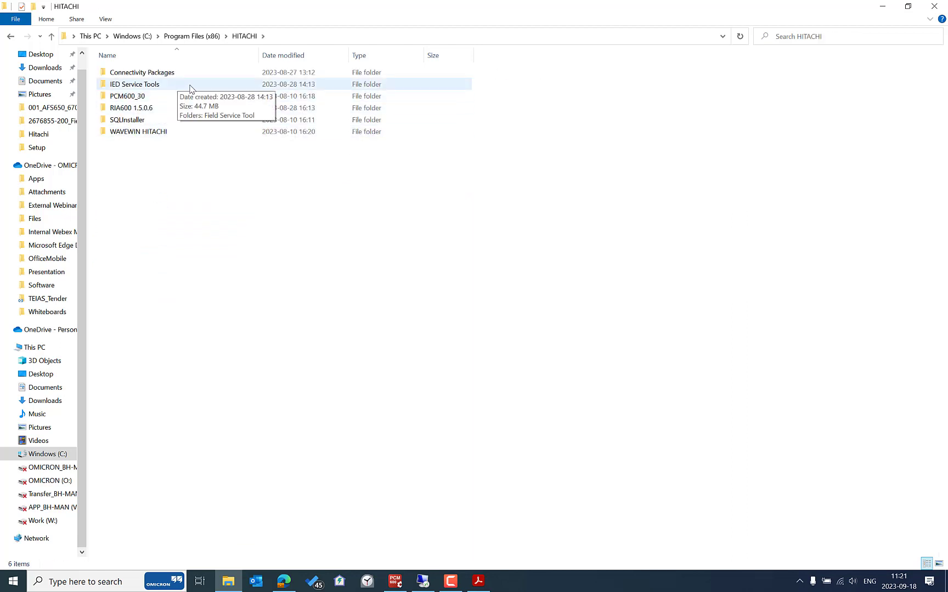
double_click(189, 87)
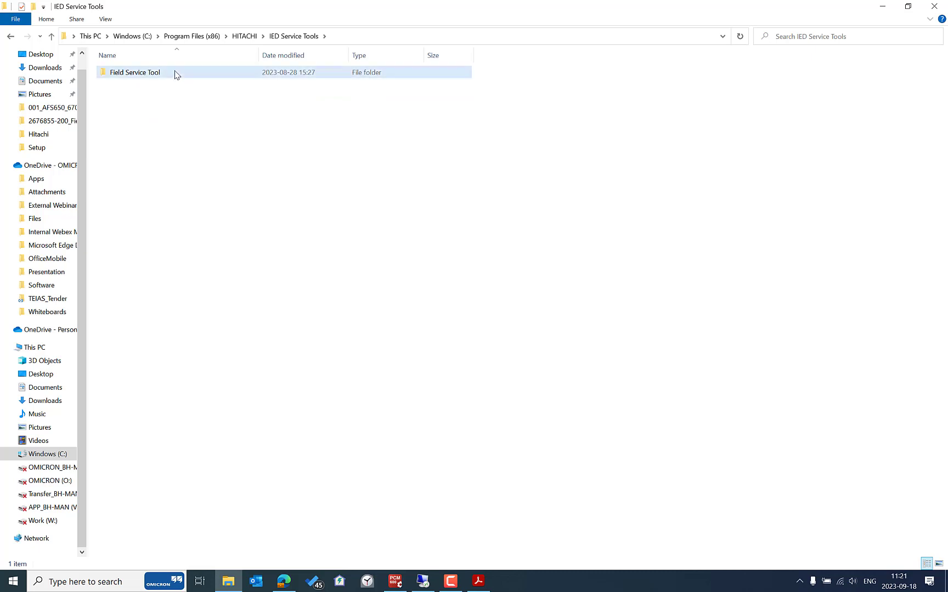
double_click(175, 75)
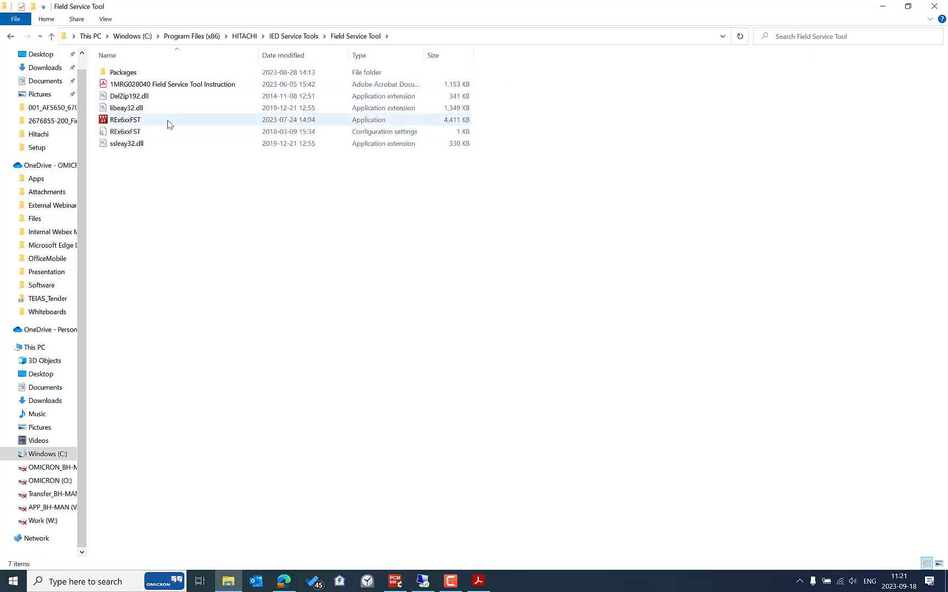
double_click(153, 73)
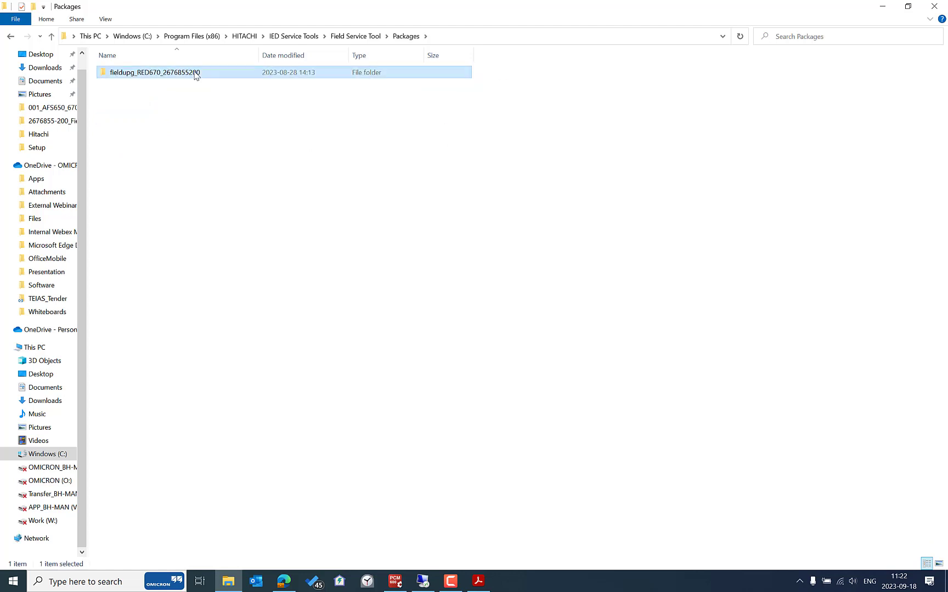
double_click(196, 73)
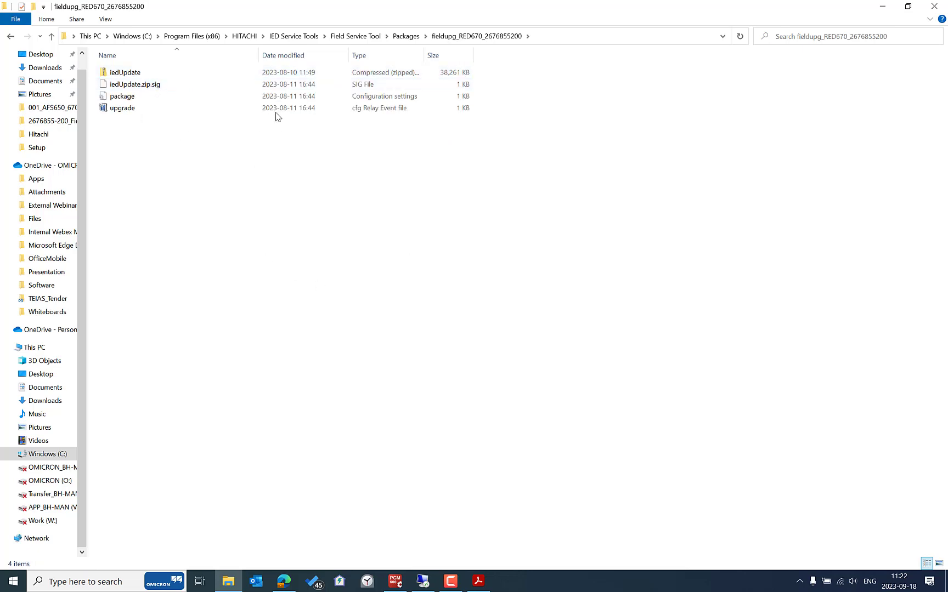
- Switch to the Field Service Tool Instruction and review the page 3 precautions on grounding, ESD protection and isolating an in-service IED from the network
left_click(486, 583)
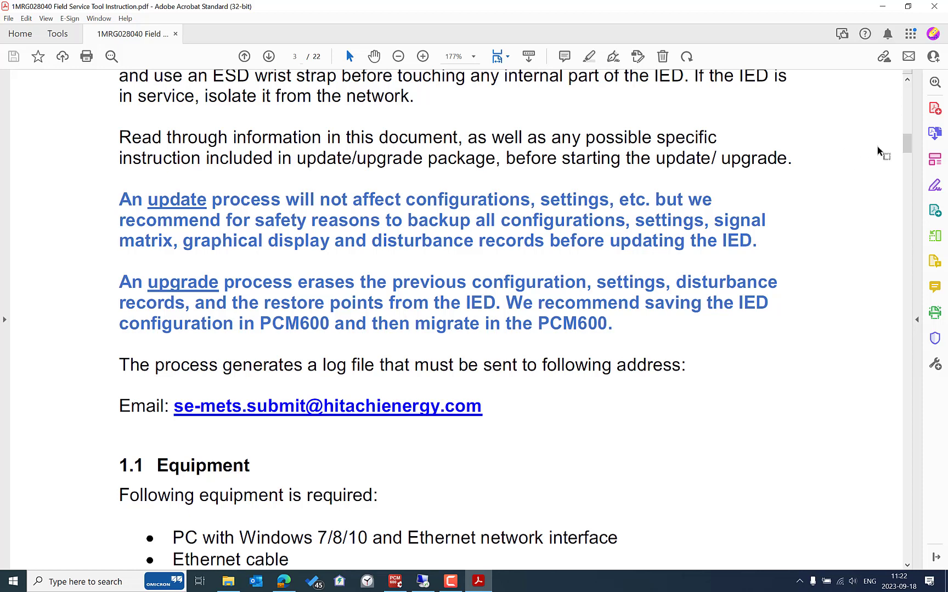
left_click(908, 80)
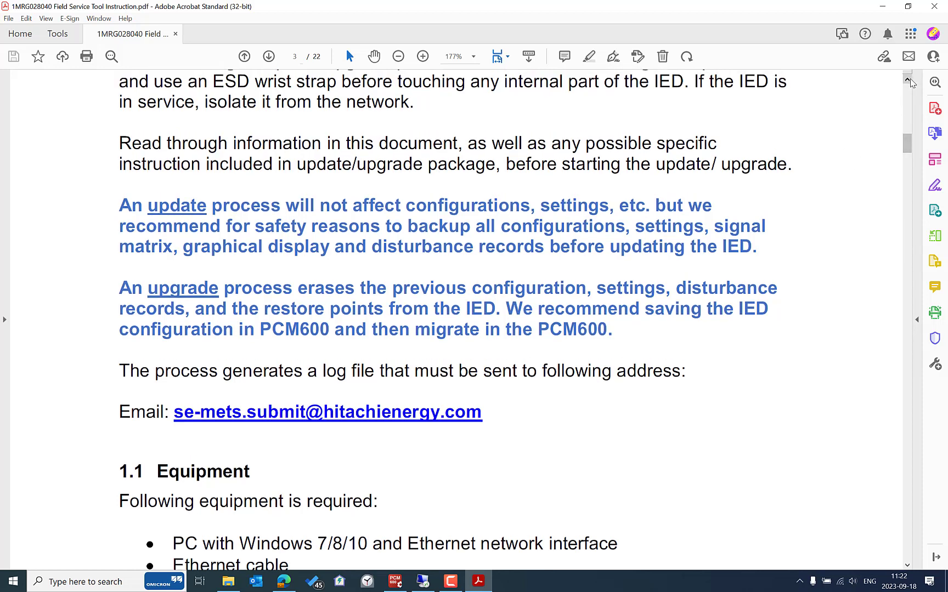
left_click(907, 80)
left_click(907, 80)
left_click(907, 81)
left_click(907, 80)
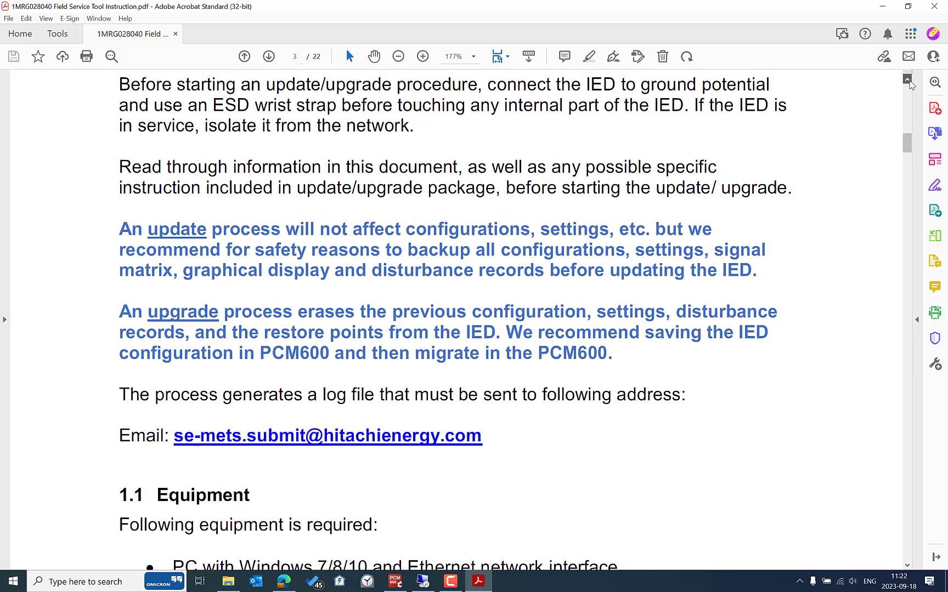
left_click(907, 80)
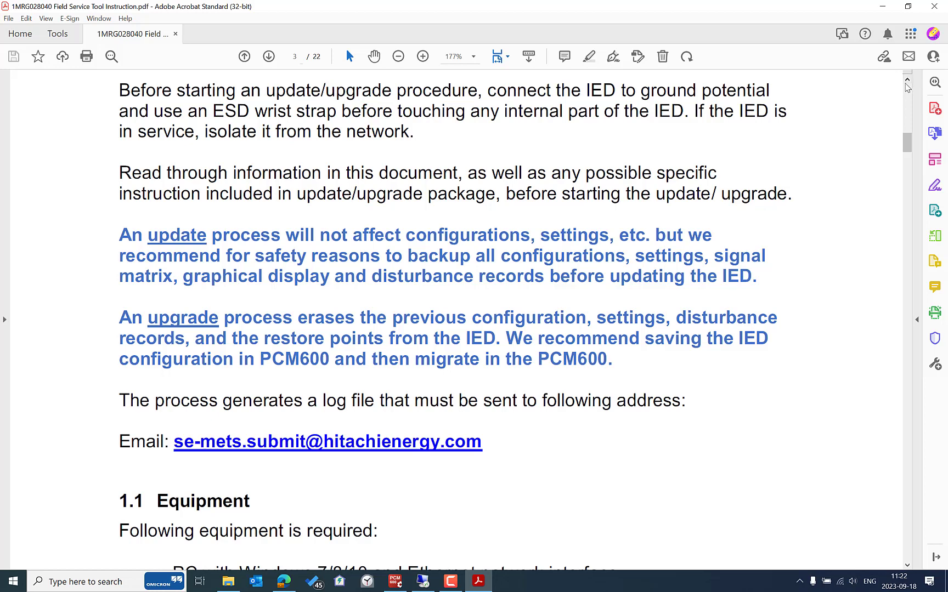
left_click(907, 81)
left_click(908, 81)
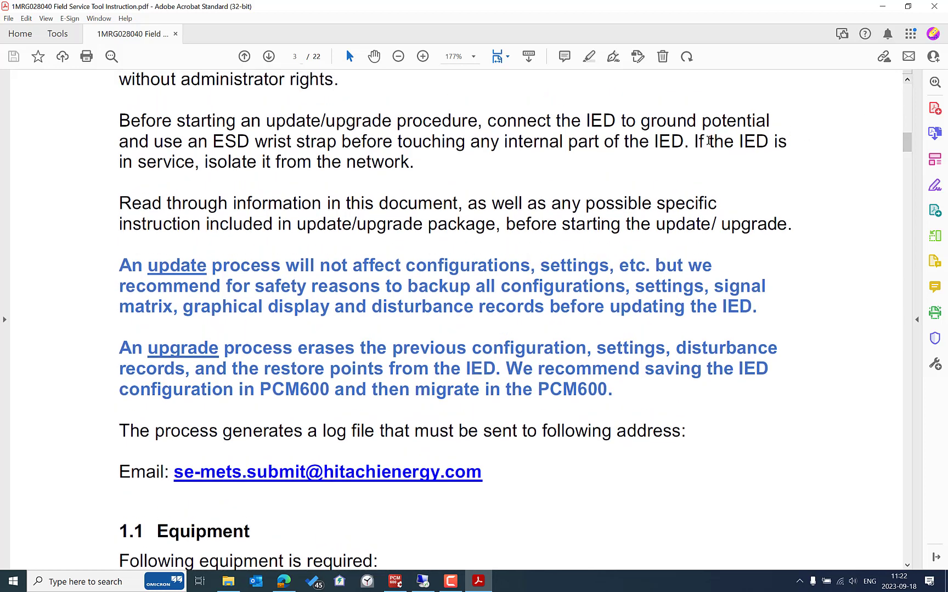
mouse_move(693, 142)
left_mouse_down()
mouse_move(776, 146)
mouse_move(567, 161)
left_mouse_up()
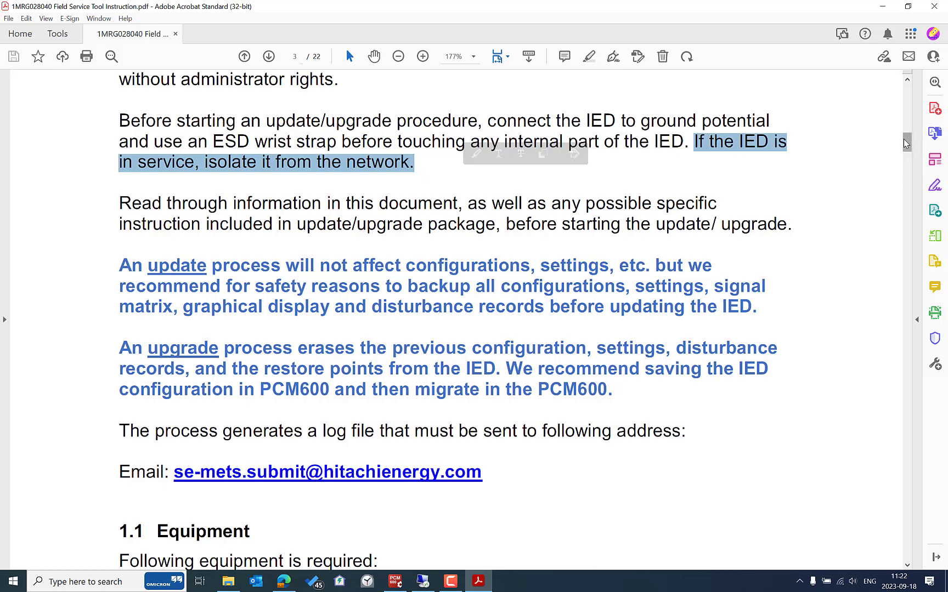
left_click(859, 148)
left_click_drag(906, 144, 908, 146)
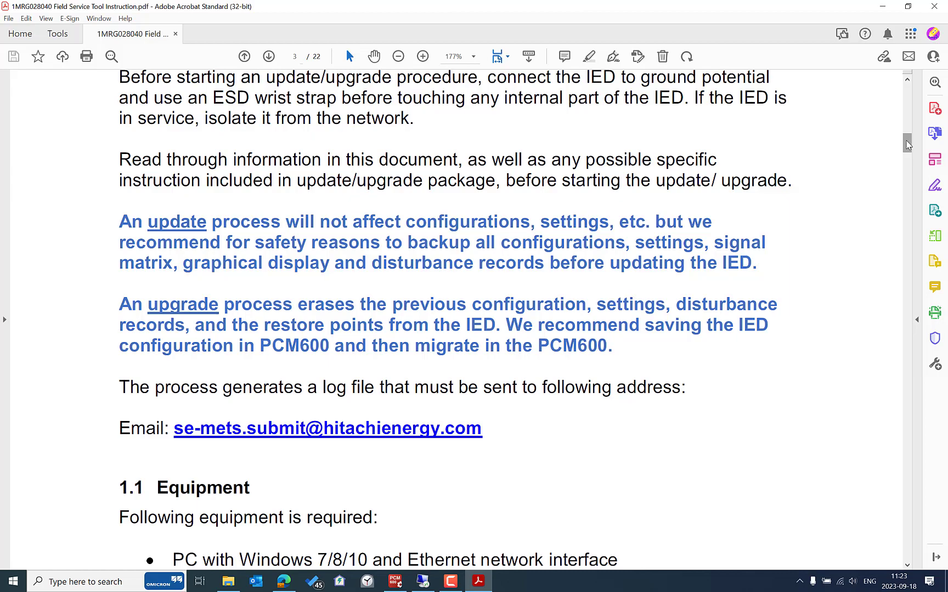
- Review the instruction's TCP/IP settings for the PC network interface and section 2.3 Enable FST access on page 8
left_click_drag(908, 146, 906, 210)
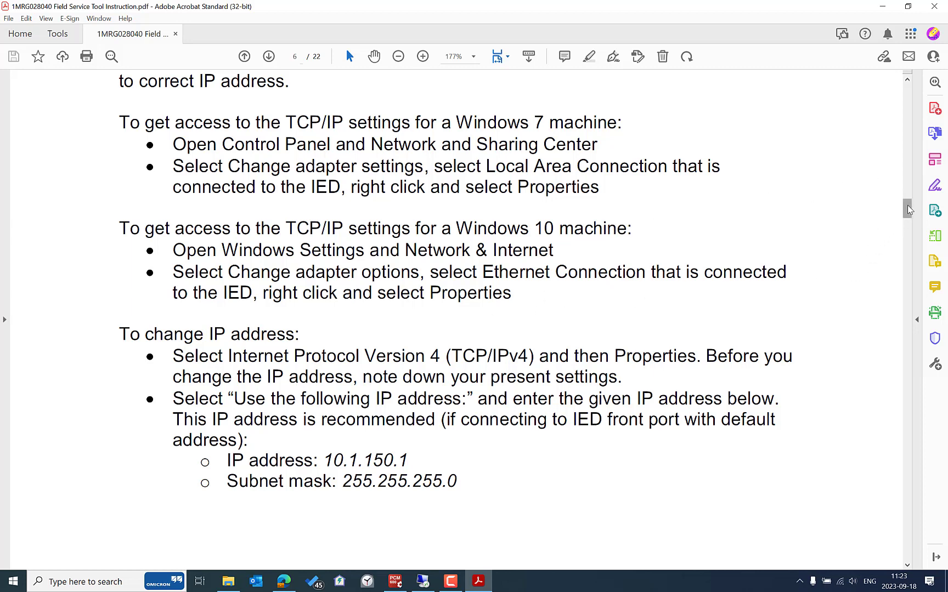
left_click_drag(908, 209, 908, 223)
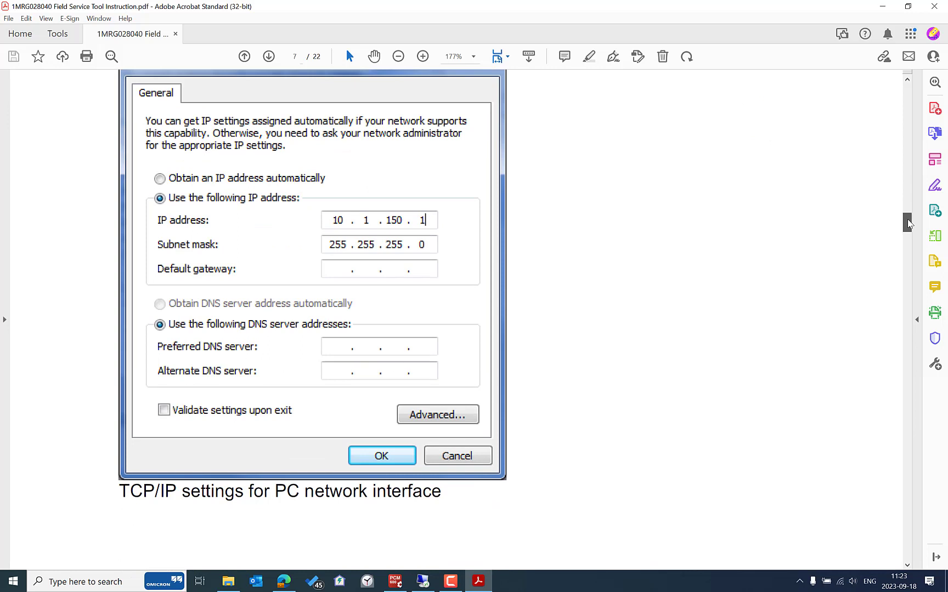
left_click_drag(907, 223, 909, 245)
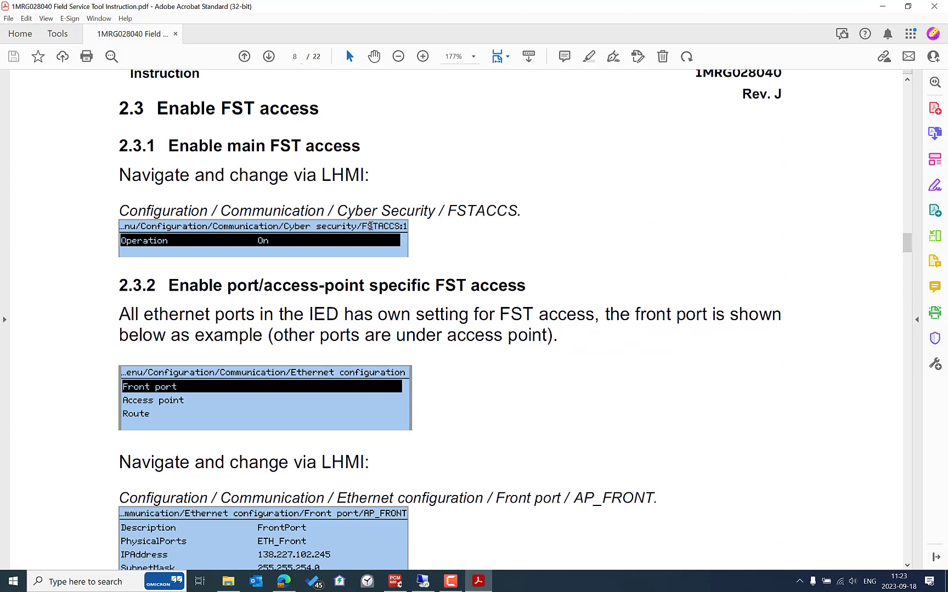
- Switch to the SPC04-BHMAN remote desktop, launch RIA600 and connect to the RED670, trusting its certificate for this session only
left_click(422, 581)
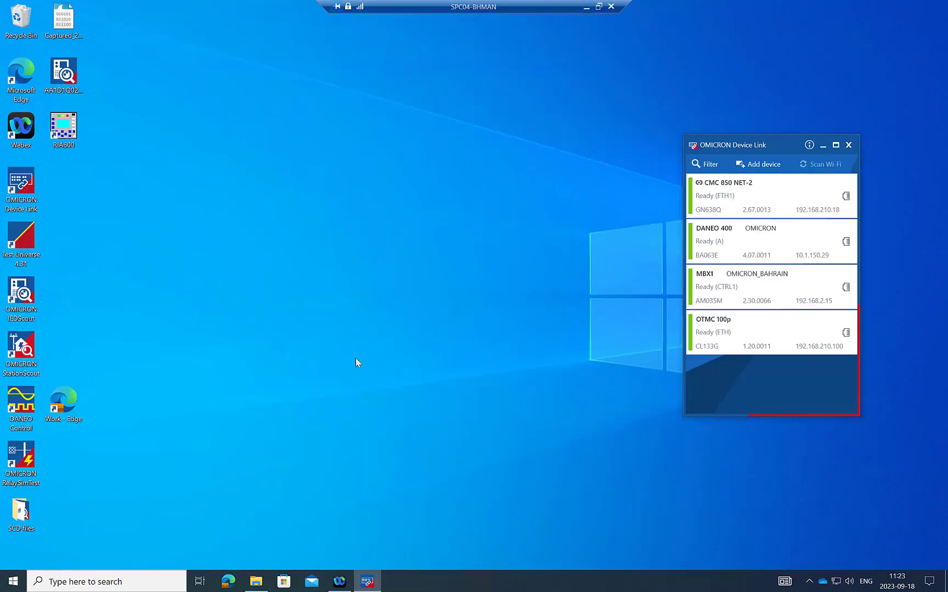
double_click(70, 135)
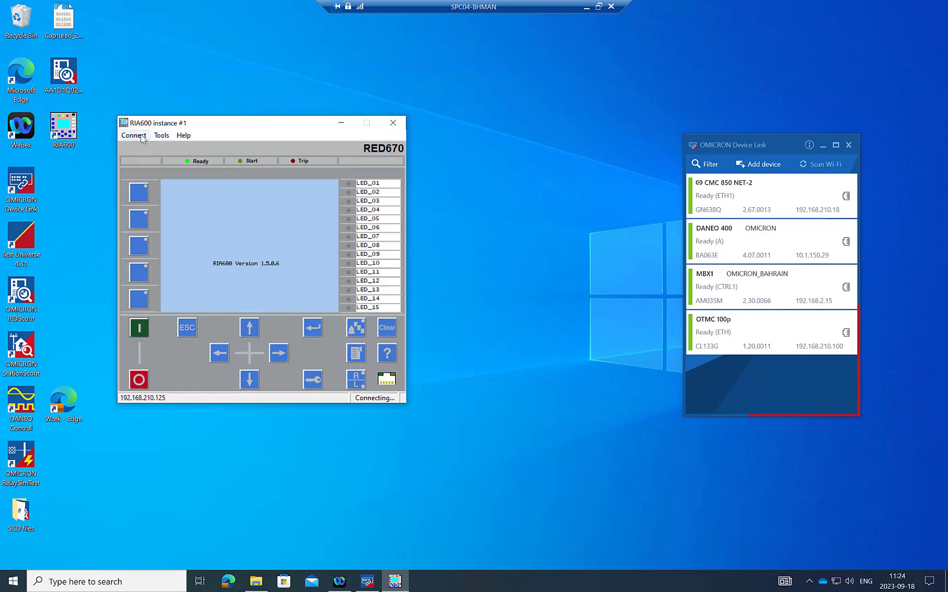
left_click(228, 258)
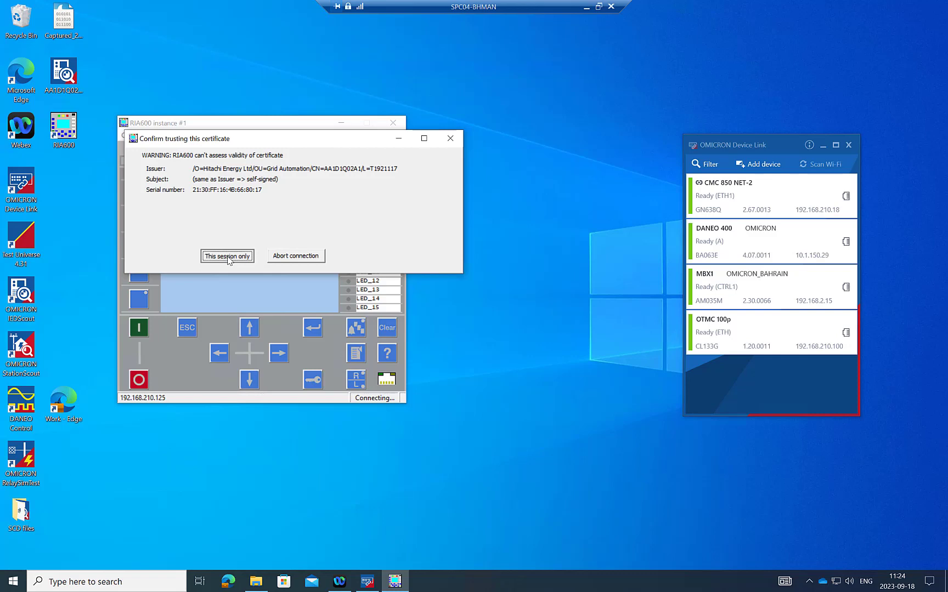
left_click(229, 256)
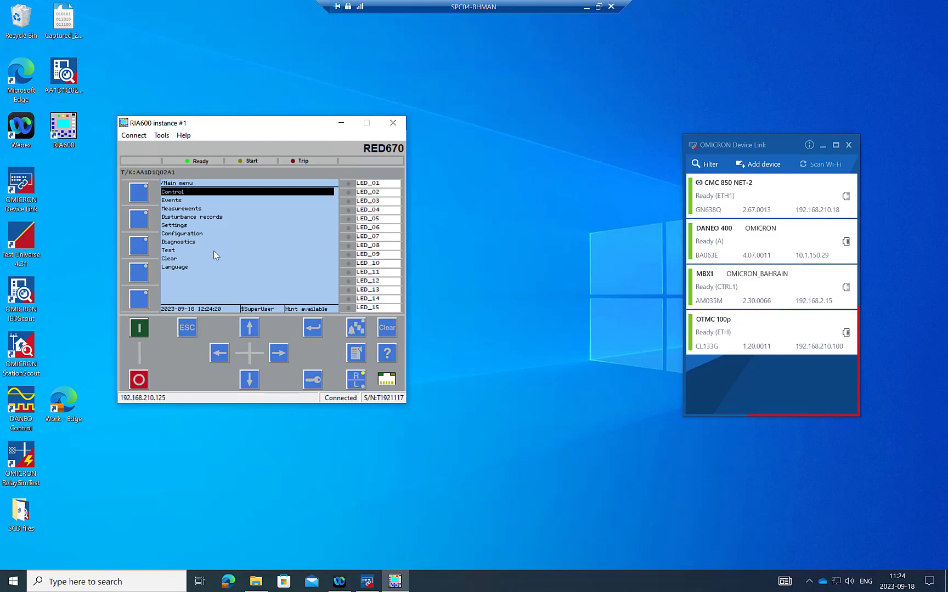
- In the RED670 main menu, open Configuration > Communication
key("Down")
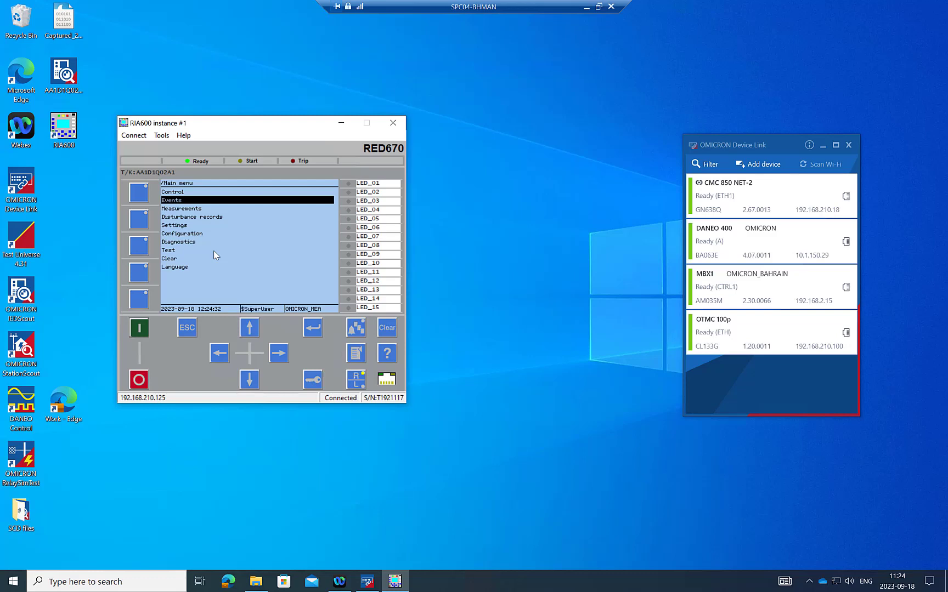
key("Down")
key("Down")
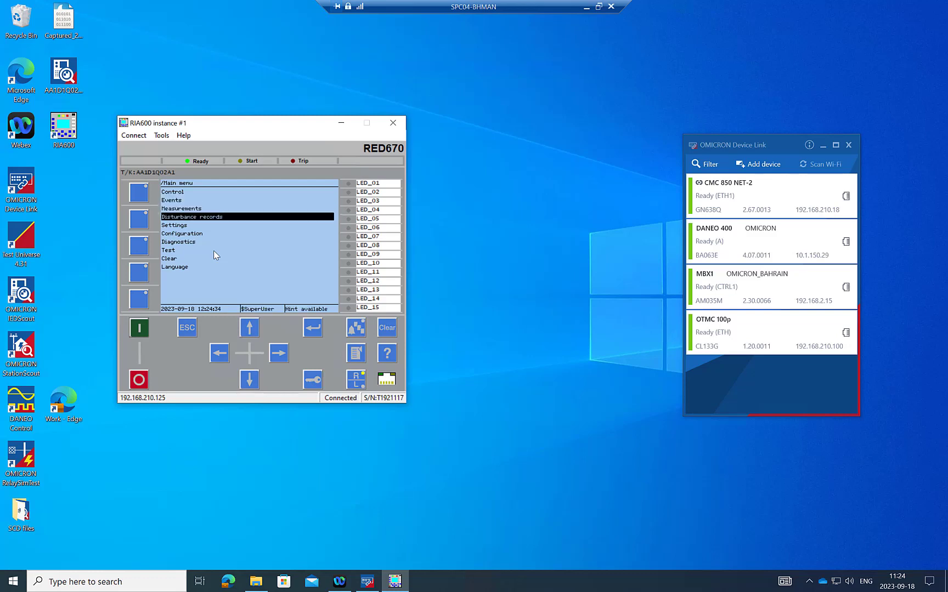
key("Down")
key("Down")
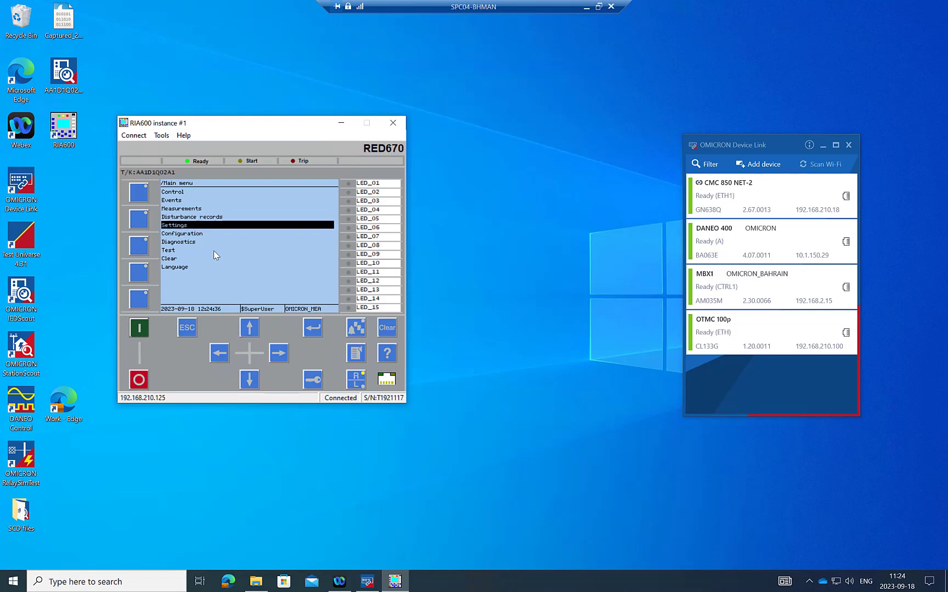
key("Return")
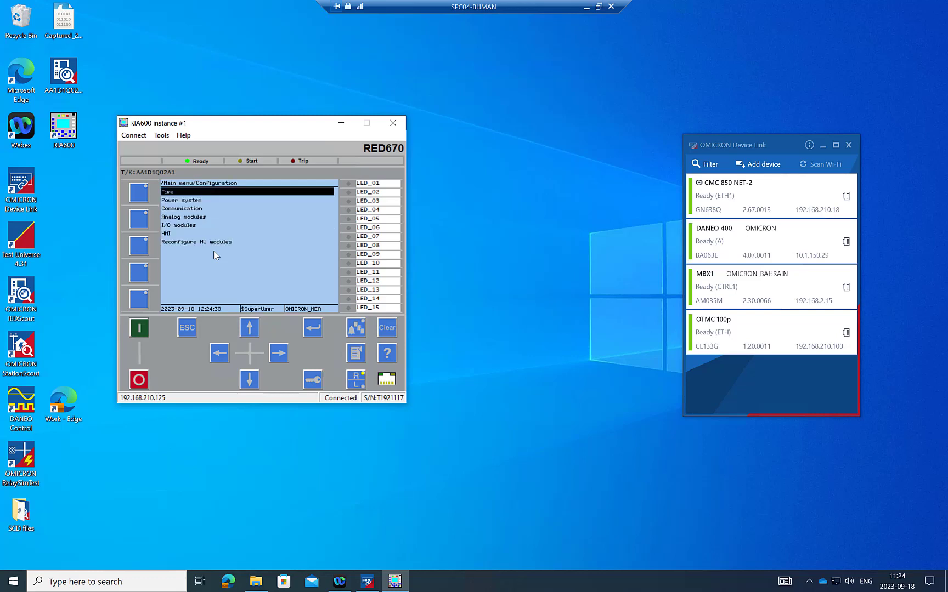
key("Down")
key("Down")
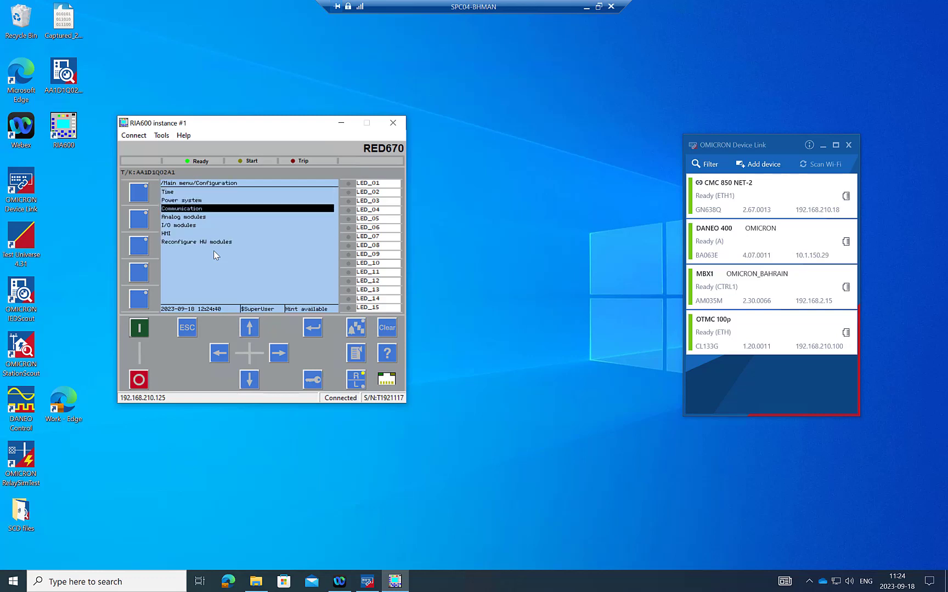
key("Return")
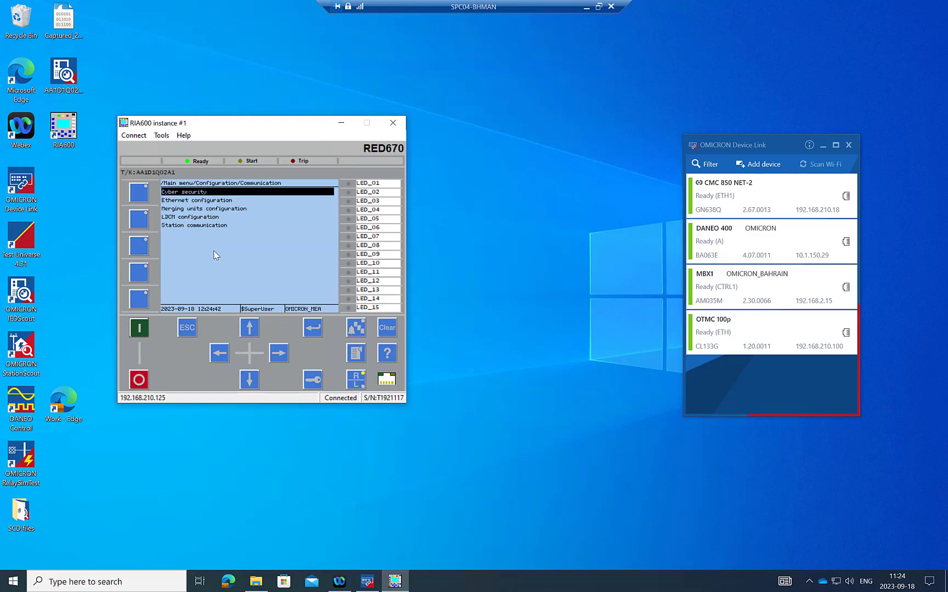
- Open Cyber security > FSTACCS:1 and check the main FST access setting
key("Return")
key("Up")
key("Up")
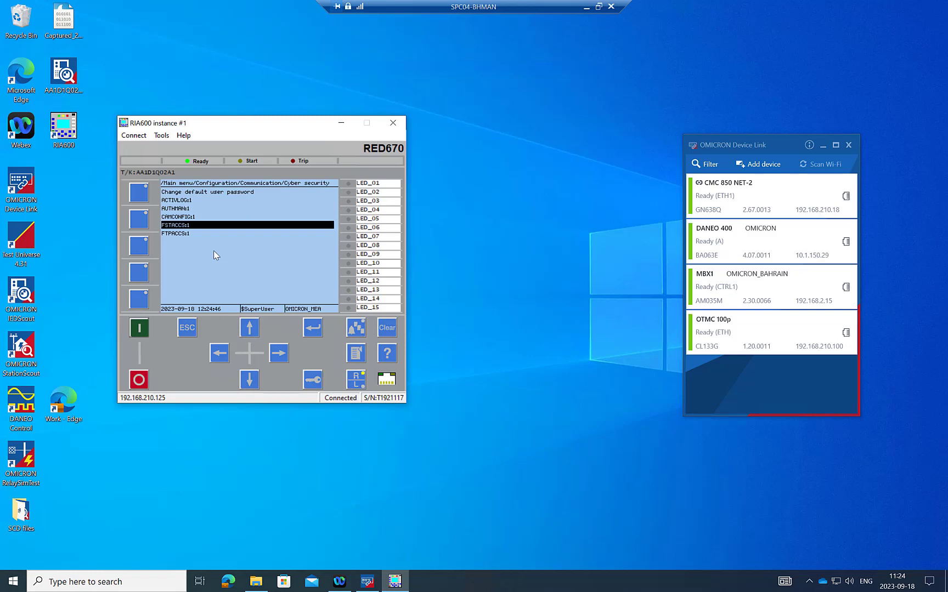
key("Return")
key("Escape")
- Open Ethernet configuration > Front port > AP_FRONT and check the port's FSTAccess setting
key("Up")
key("Up")
key("Up")
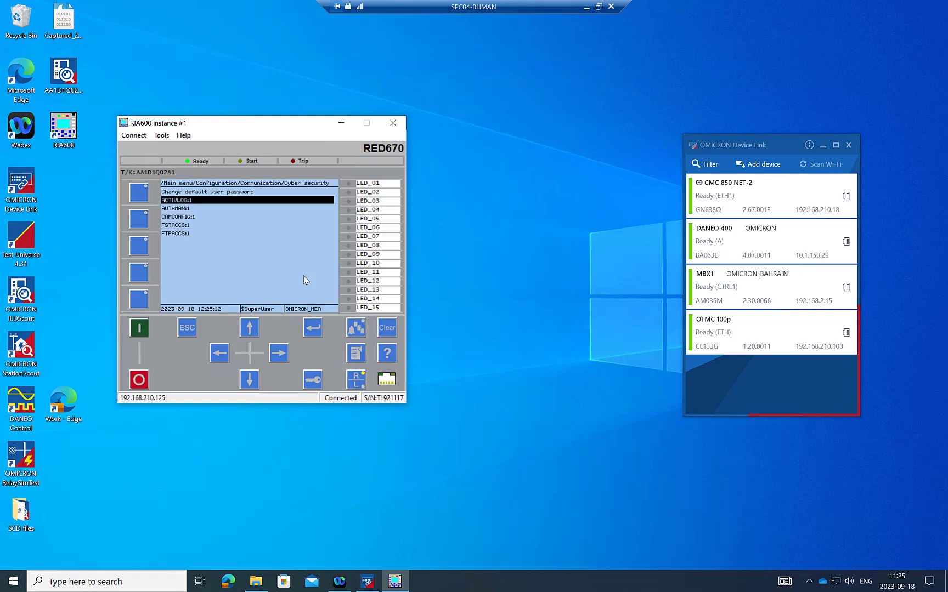
key("Escape")
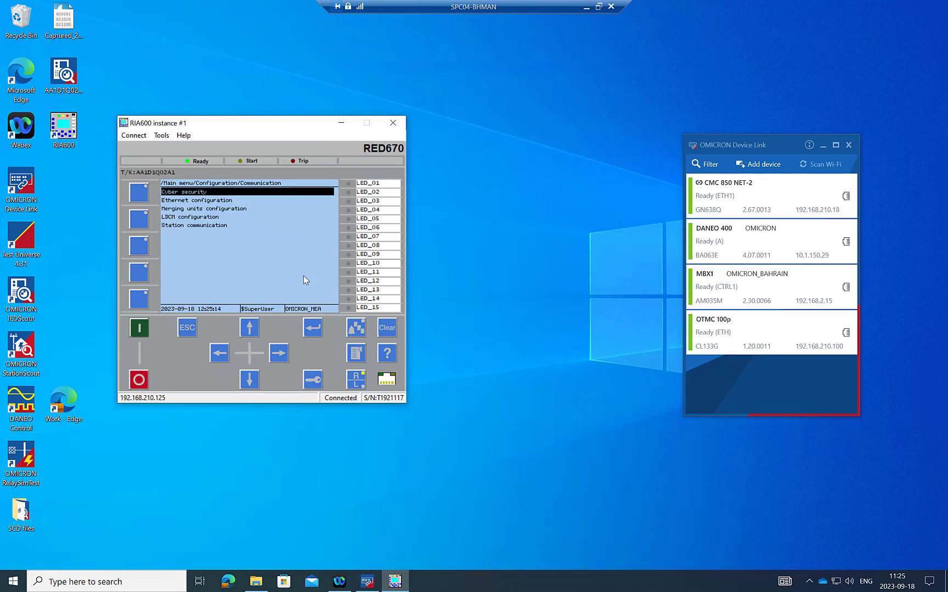
key("Up")
key("Return")
key("Return")
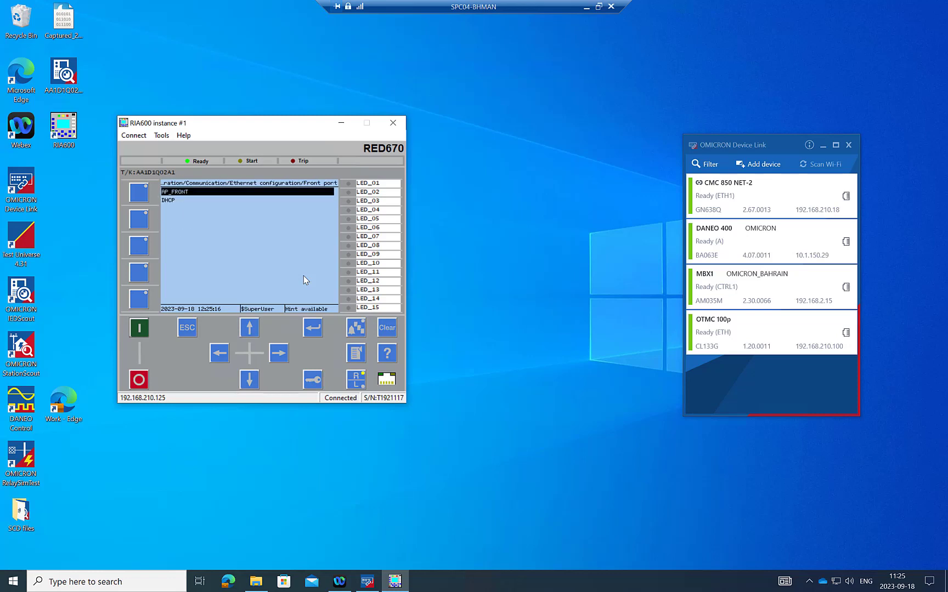
key("Return")
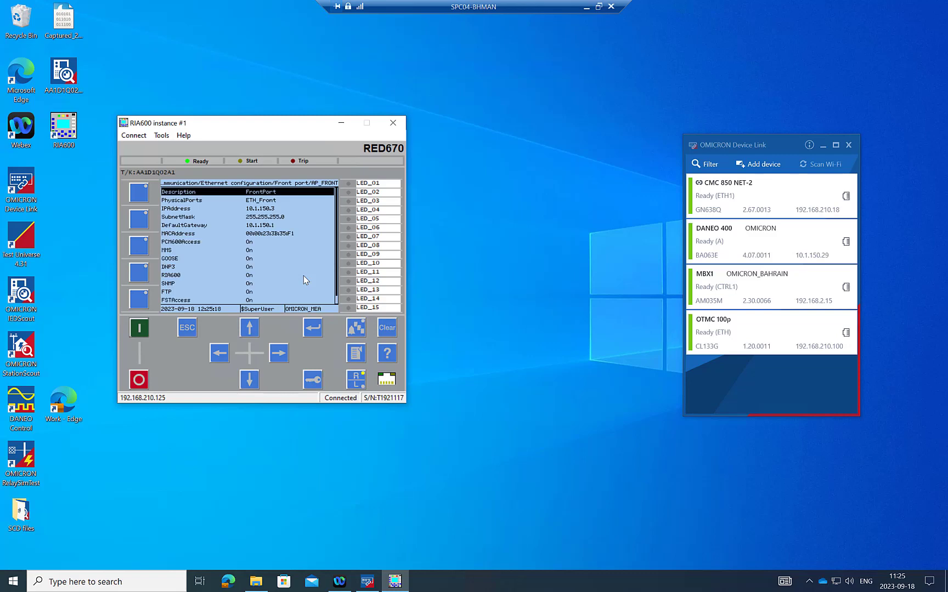
key("Up")
key("Up")
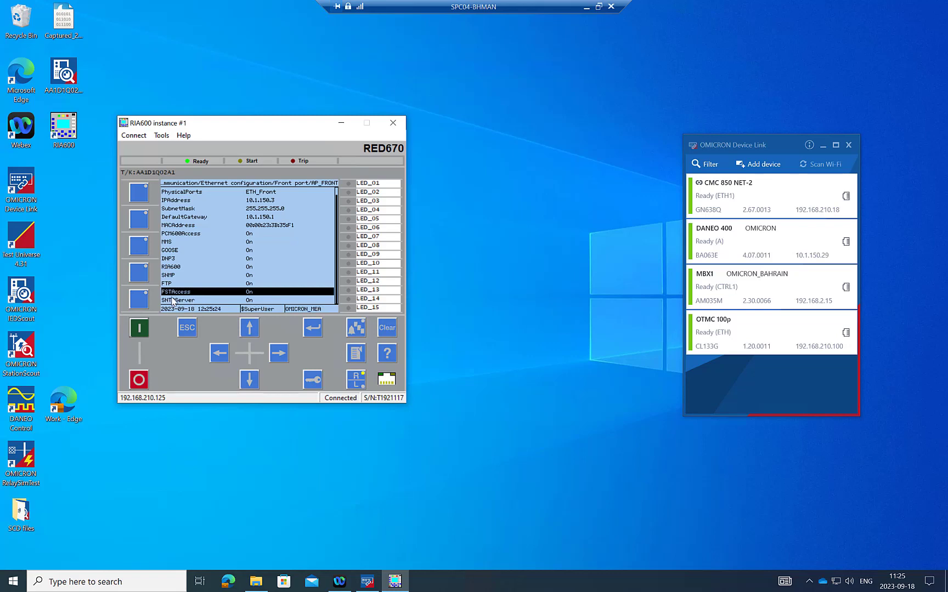
- Go back from the AP_FRONT settings to the Configuration menu and highlight Communication
key("Left")
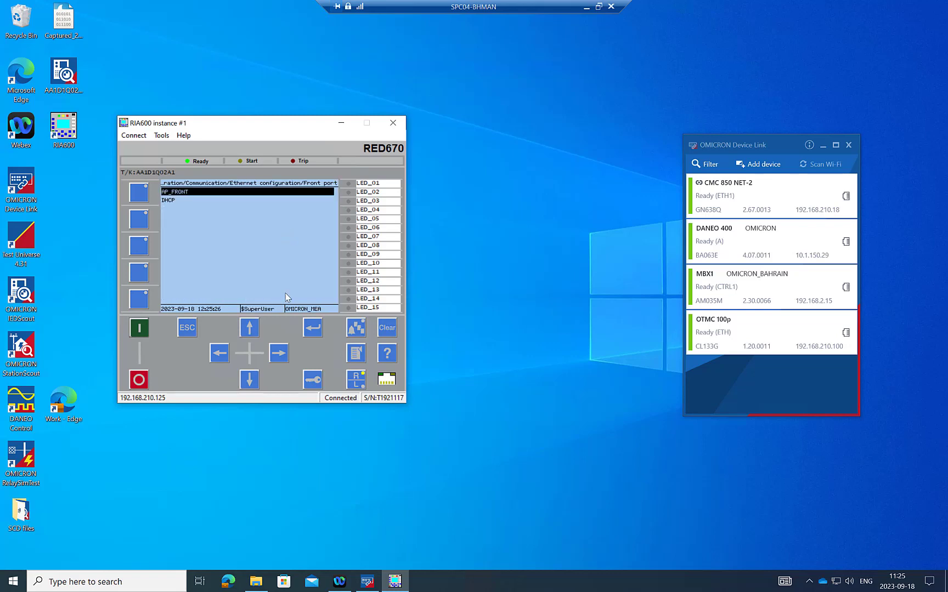
key("Left")
key("Left")
key("Left")
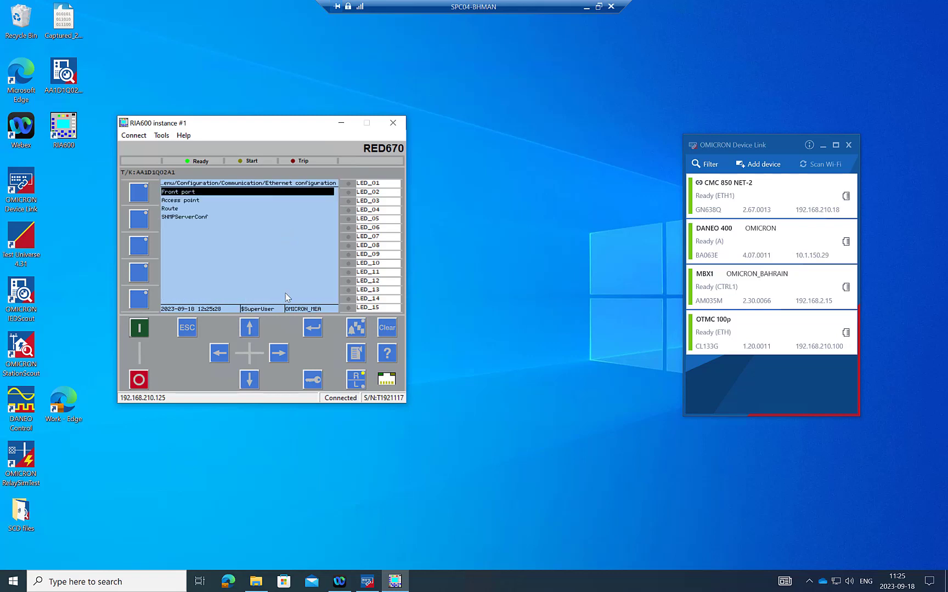
key("Left")
key("Right")
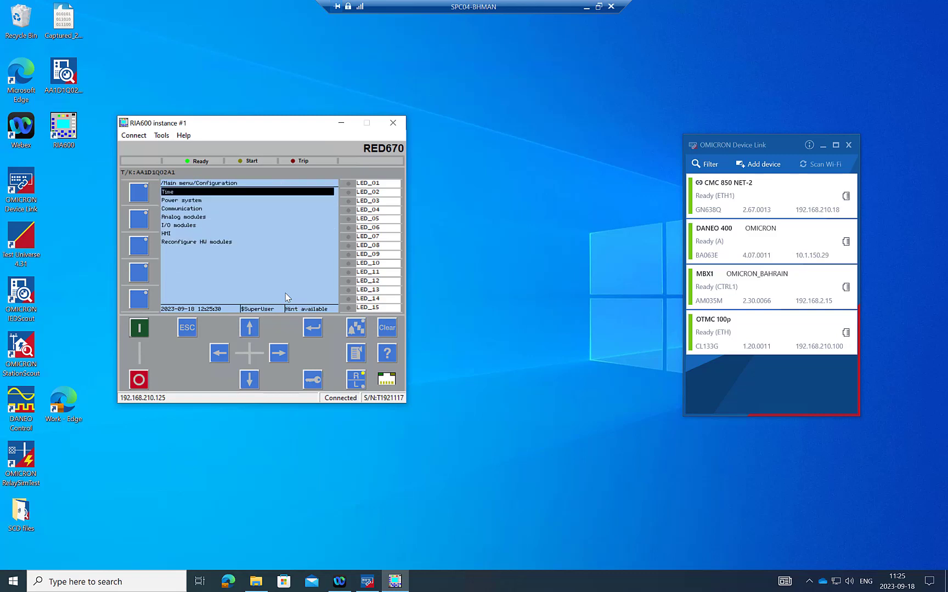
key("Down")
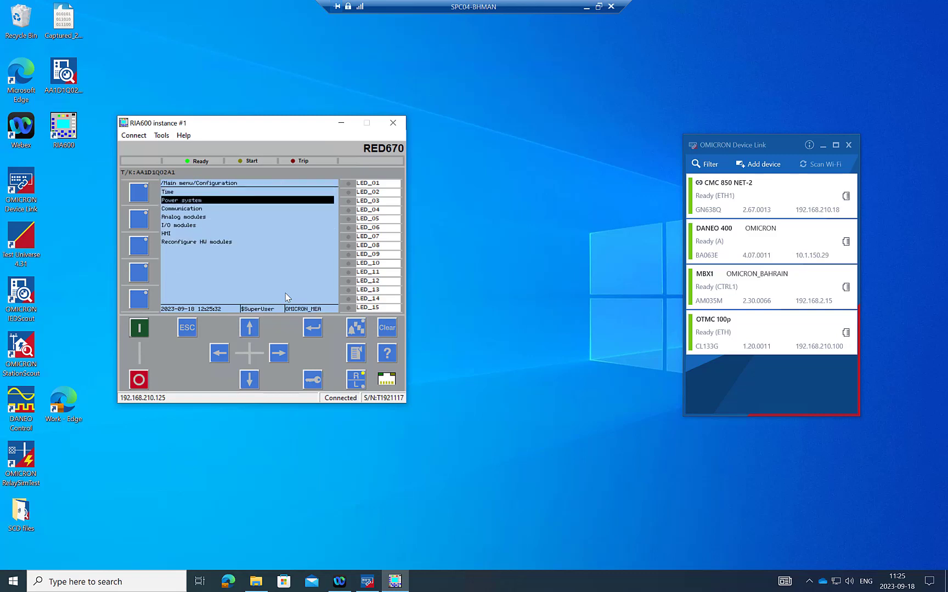
key("Down")
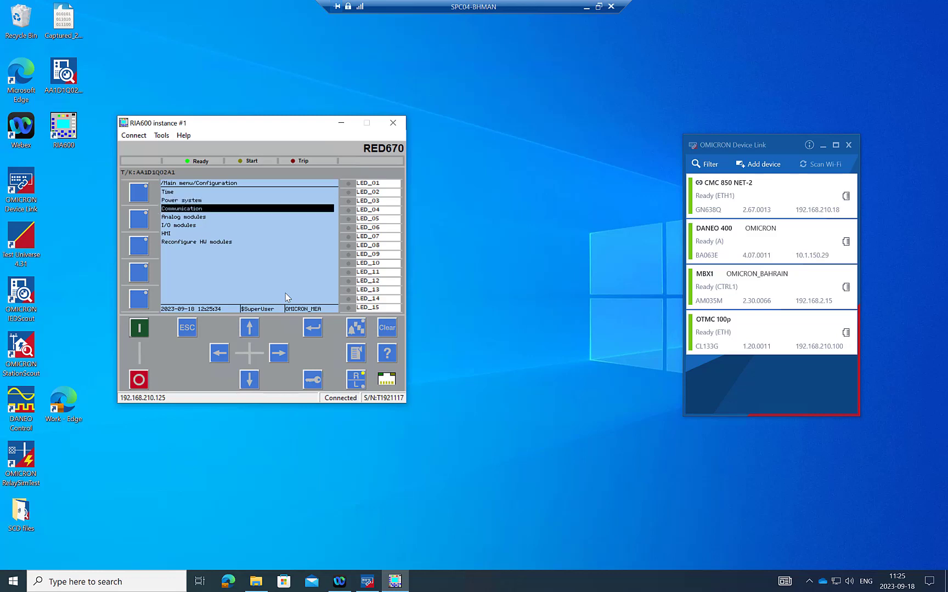
- Open Communication > Cyber security > AUTHMAN:1, check the TLSMinVersion setting, and return to the Configuration menu
key("Right")
key("Down")
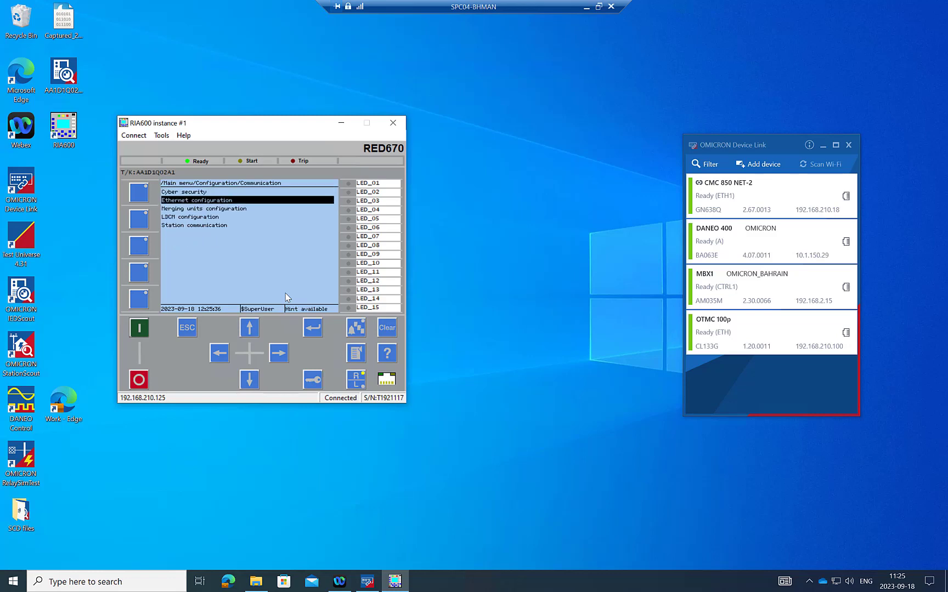
key("Up")
key("Right")
key("Right")
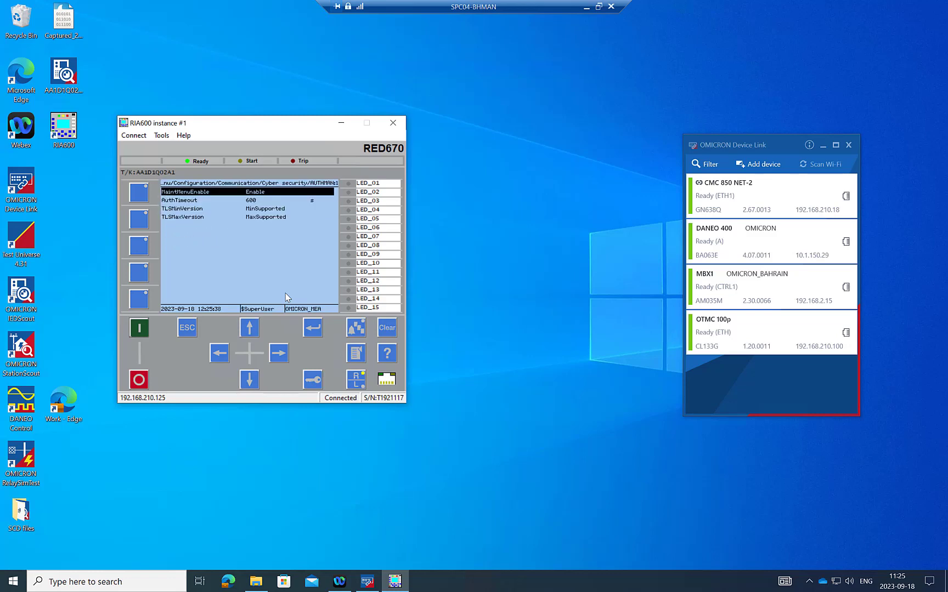
key("Down")
key("Down")
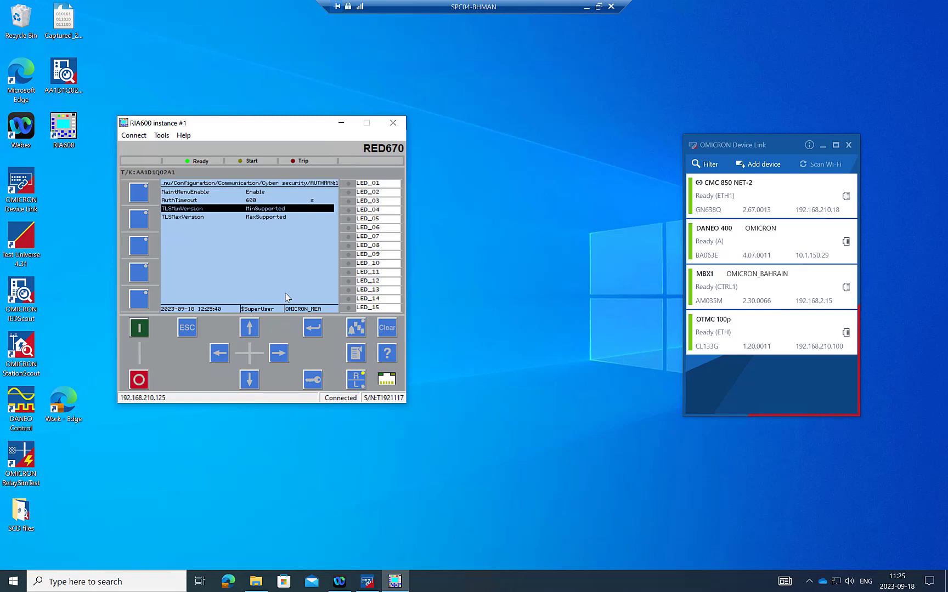
key("Left")
key("Left")
key("Left")
key("Left")
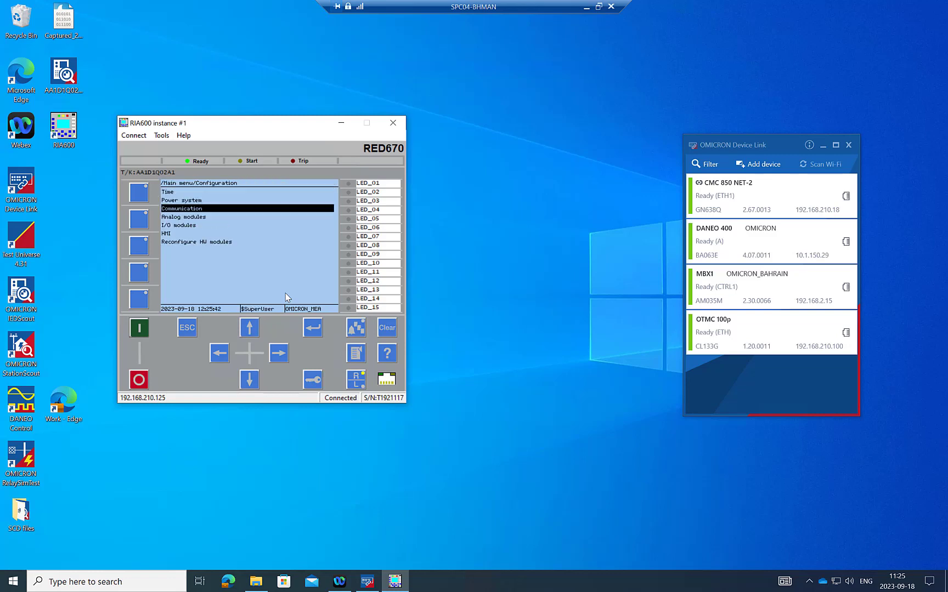
- Switch to the Field Service Tool Instruction in Acrobat and review the FST access and minimum TLS version guidance on pages 8 and 9
left_click(586, 9)
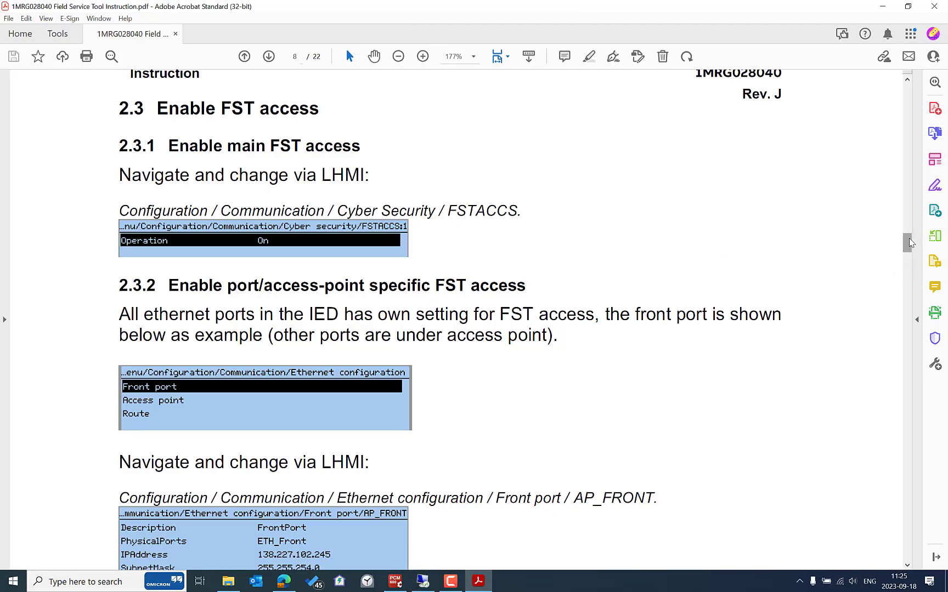
scroll(908, 248, "down", 4)
left_click_drag(908, 248, 913, 275)
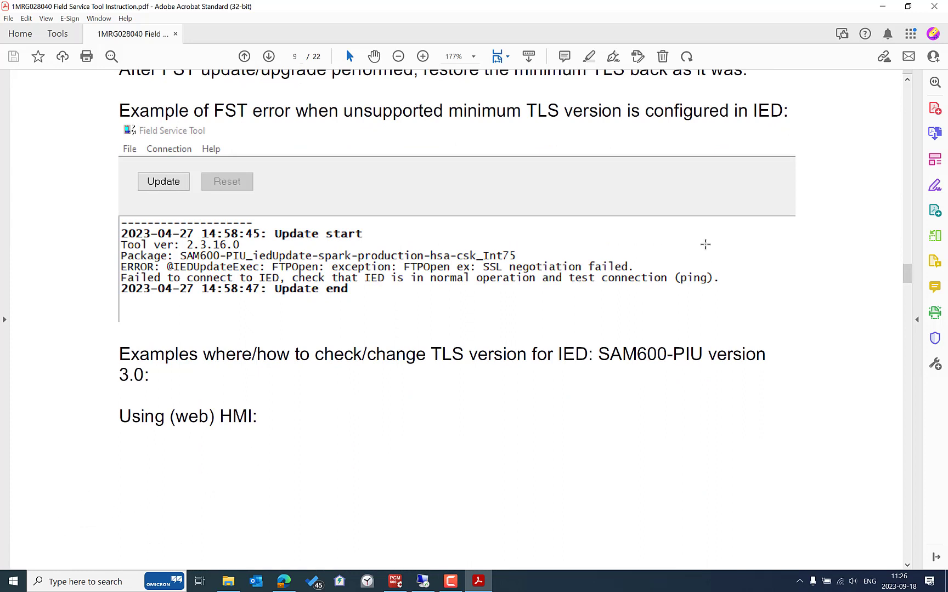
- Switch to Edge, look back through the Relion release note, and open the Cybersecurity page under Products & Solutions on the Hitachi Energy site
left_click(290, 579)
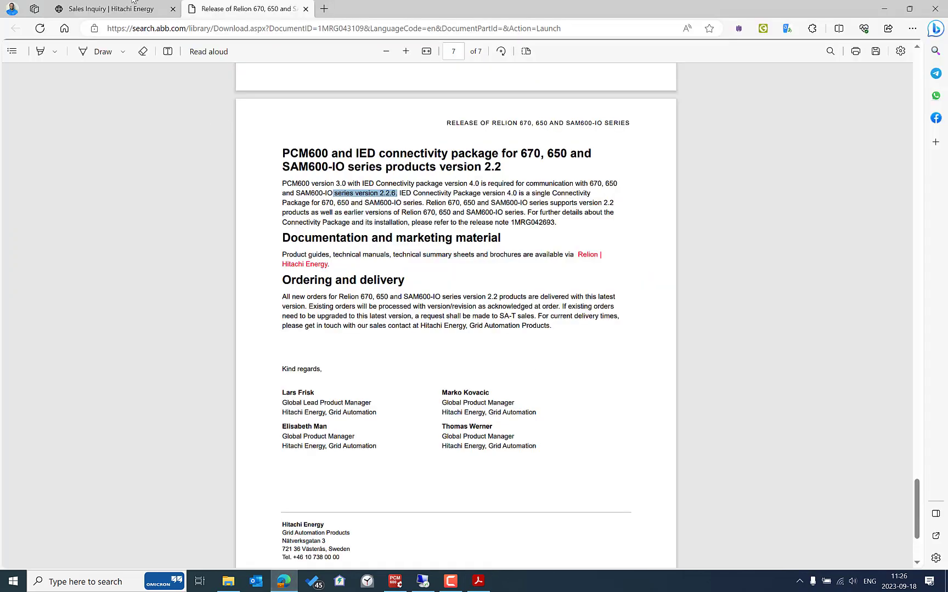
left_click_drag(919, 477, 920, 246)
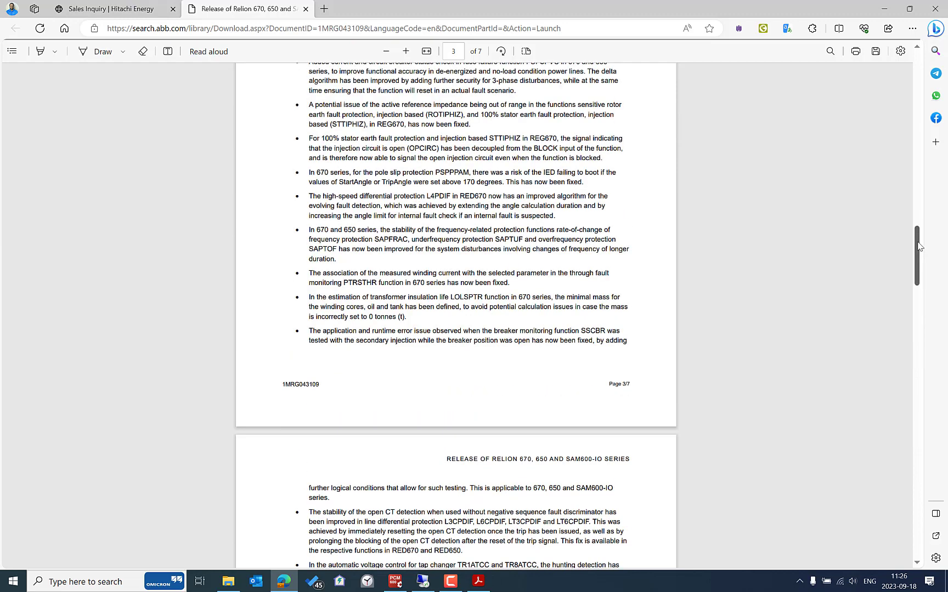
left_click(92, 5)
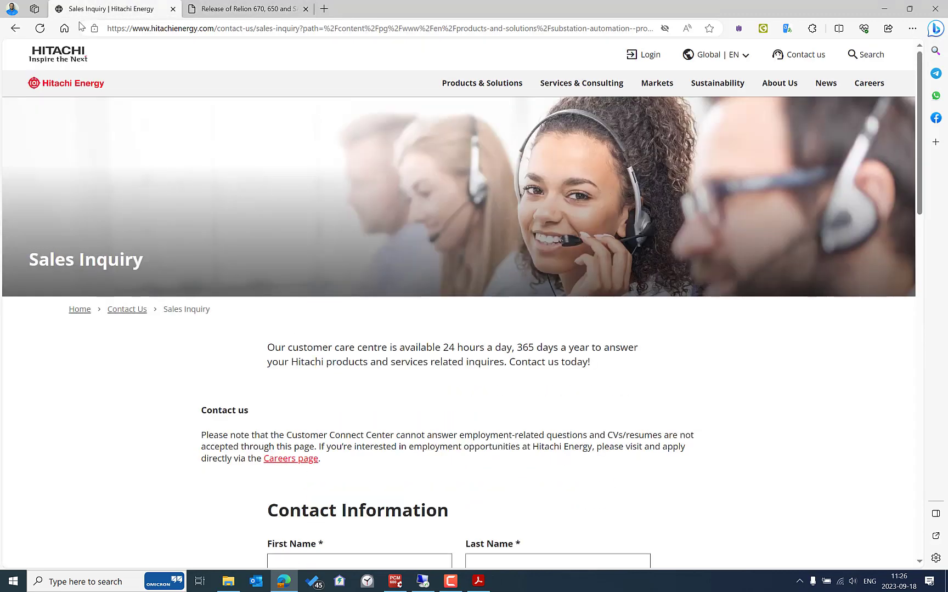
left_click(480, 86)
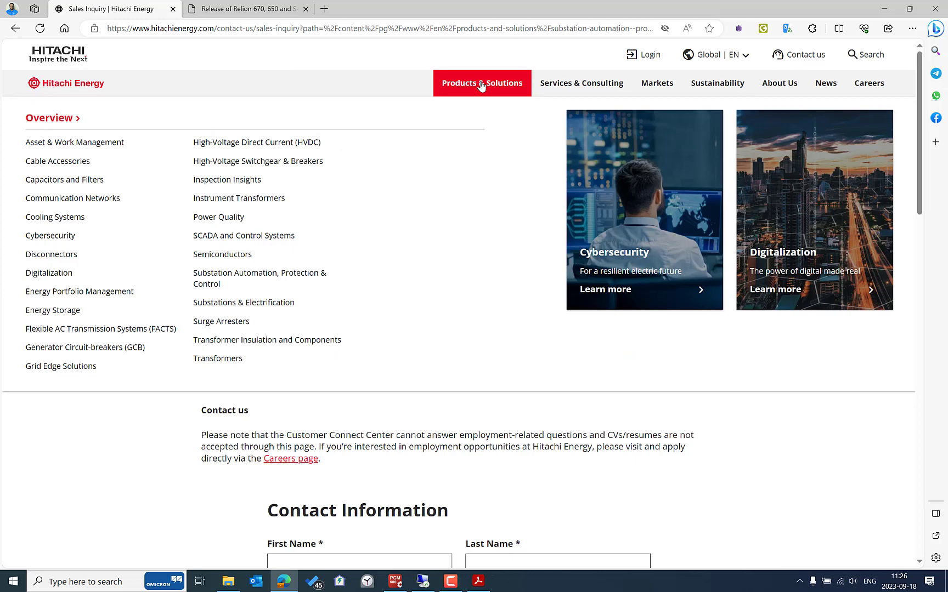
left_click(63, 241)
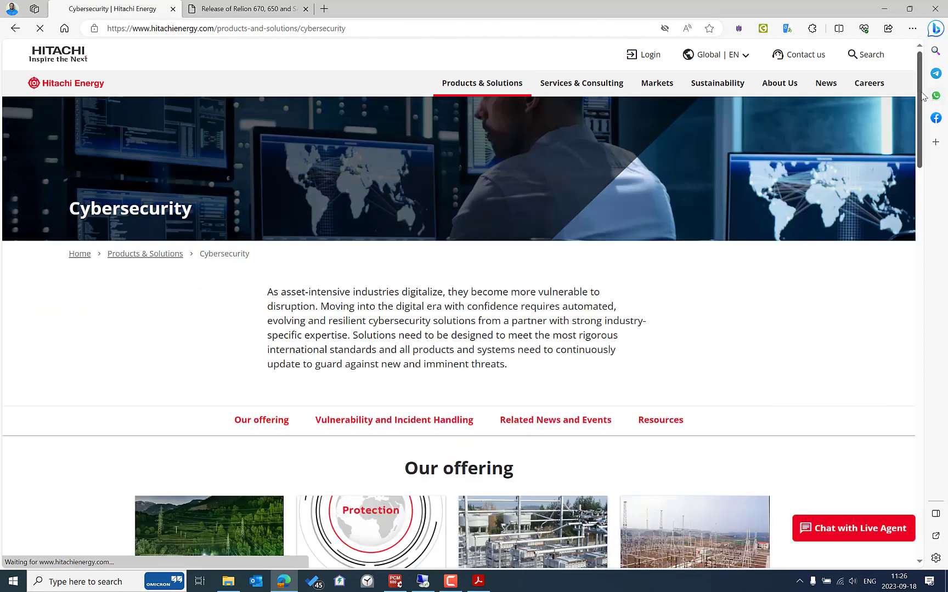
- Open Cybersecurity Alerts and Notifications from the Vulnerability and Incident Handling section
left_click_drag(920, 98, 926, 196)
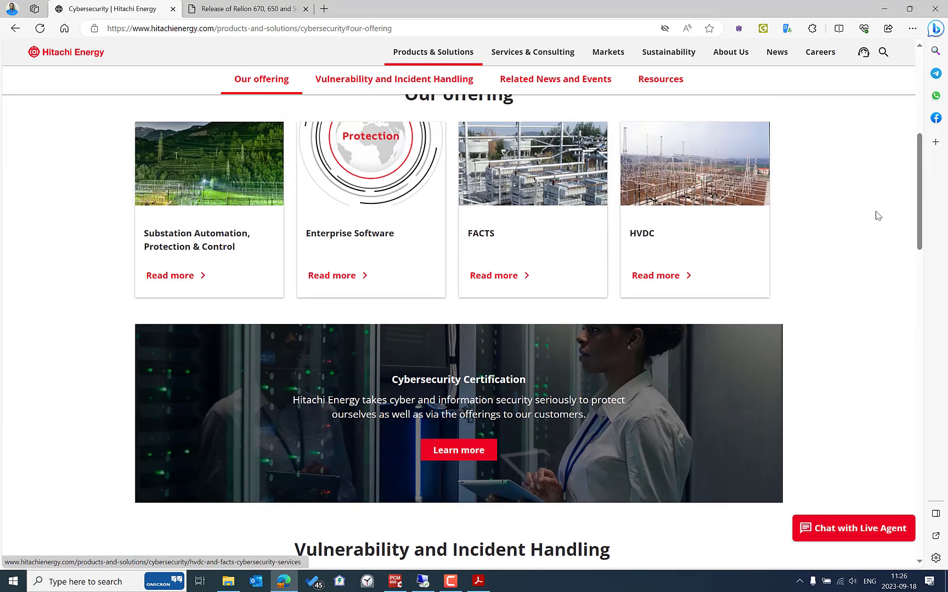
left_click_drag(922, 193, 922, 307)
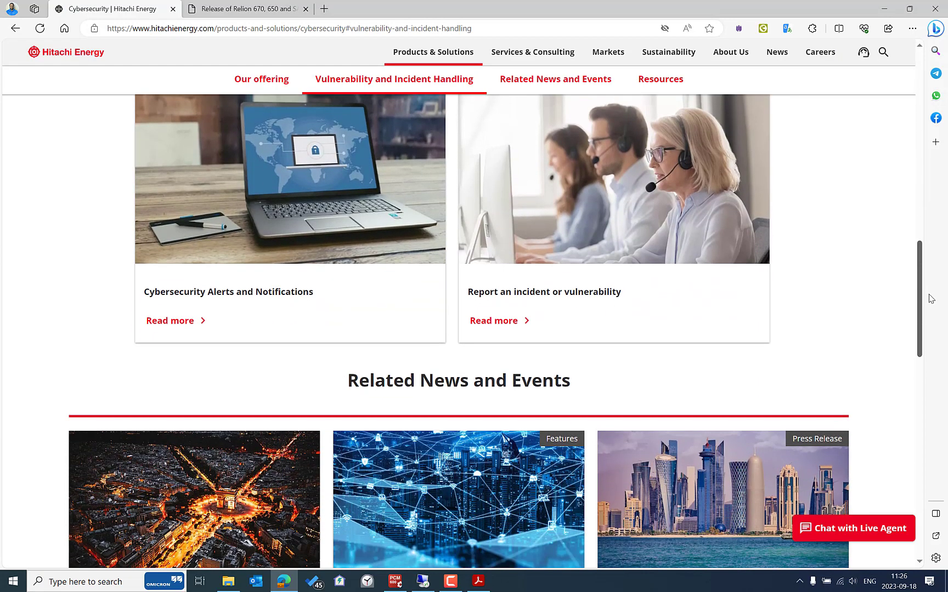
left_click(171, 321)
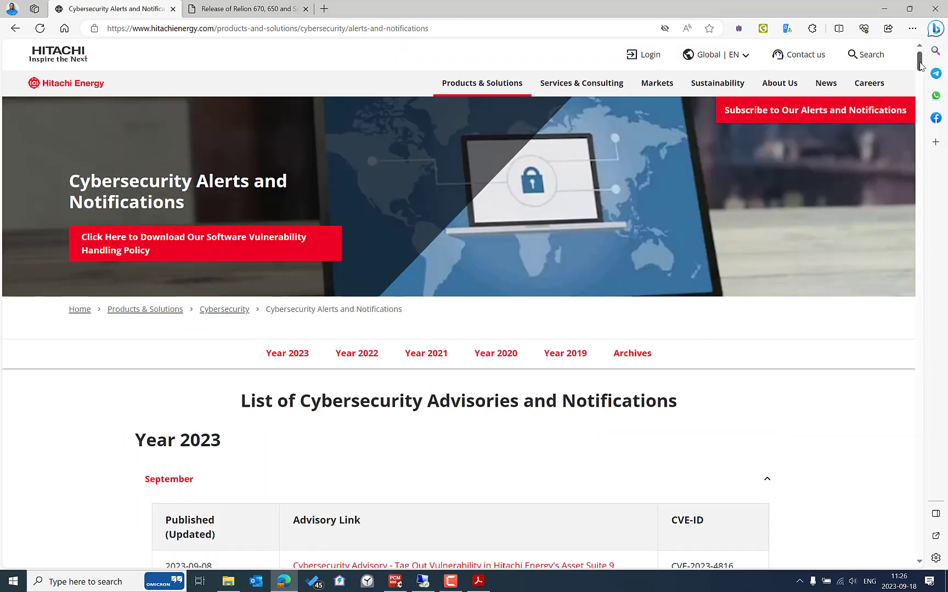
- Search the advisories list for 670 and open the 2023-06-27 OpenSSL advisory for the Relion 670, 650, SAM600-IO series
scroll(921, 65, "down", 3)
scroll(916, 82, "up", 3)
left_click_drag(919, 60, 921, 75)
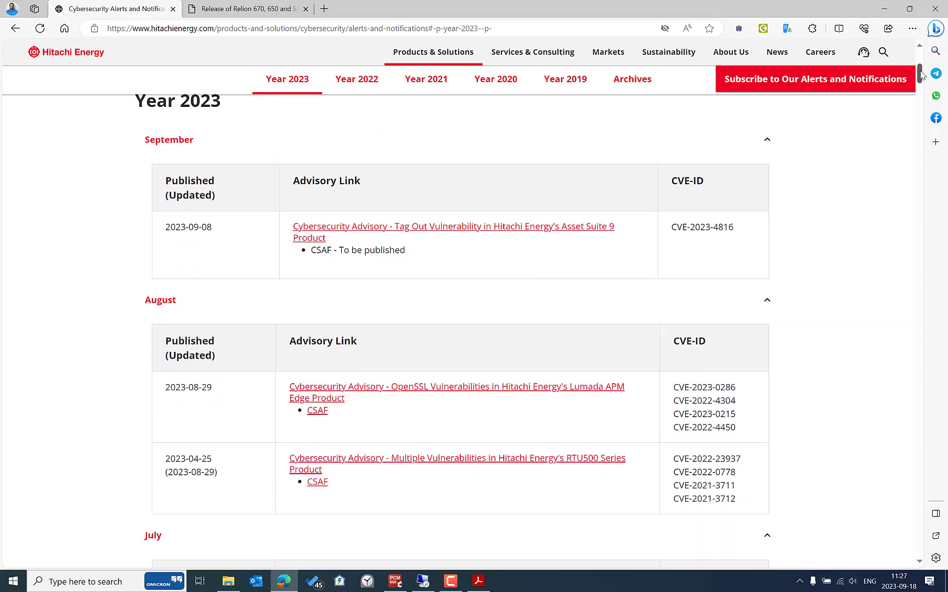
left_click_drag(921, 75, 921, 93)
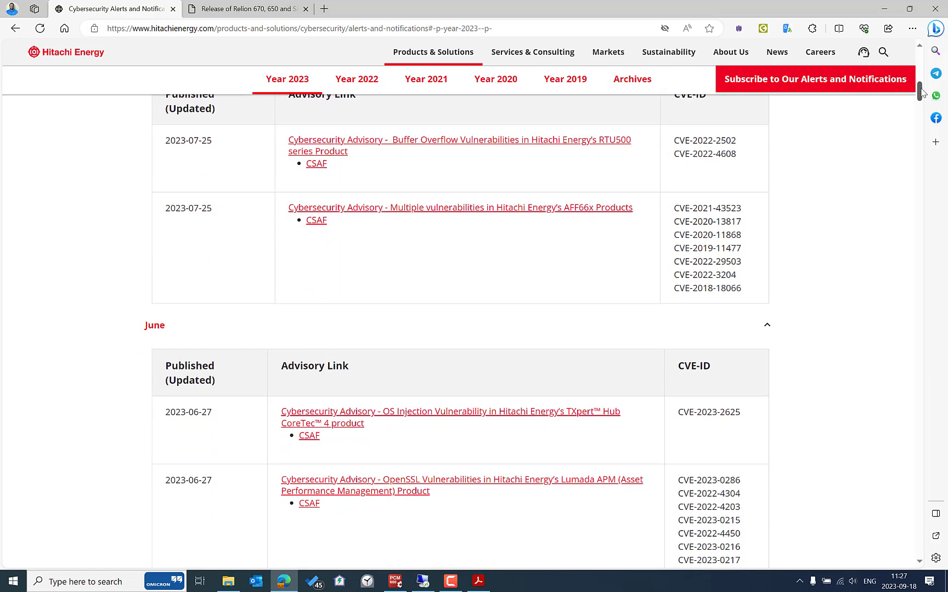
key("ctrl+f")
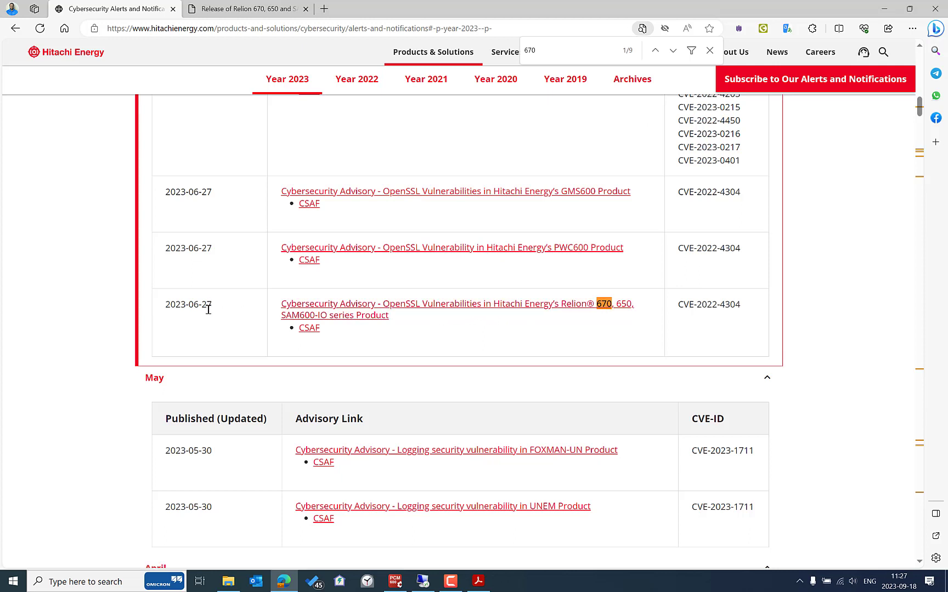
left_click(424, 311)
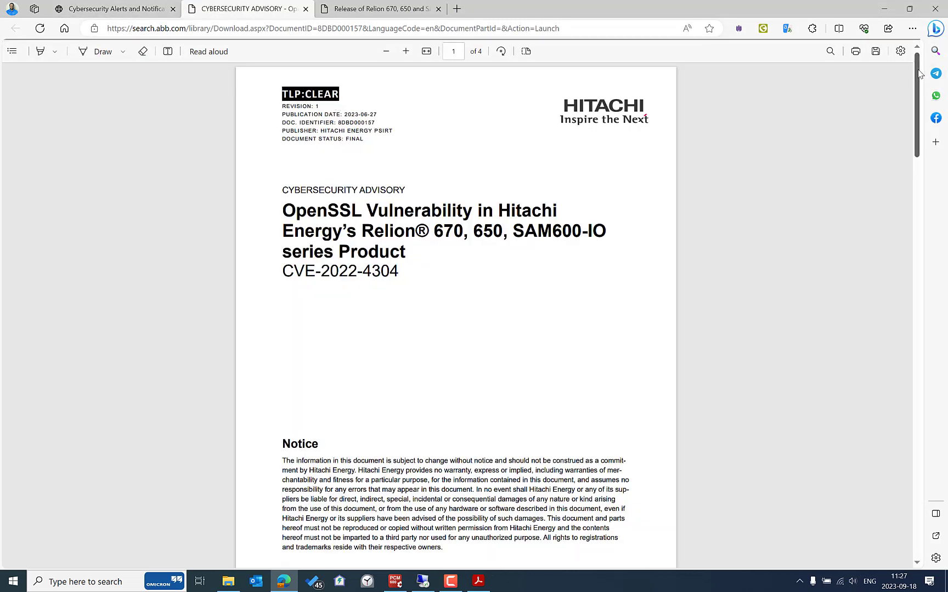
- Review the OpenSSL advisory's CVE-2022-4304 details, highlight "TLS connection" in the description, and check the affected versions under Recommended Immediate Actions
mouse_move(920, 73)
left_mouse_down()
mouse_move(914, 175)
mouse_move(917, 77)
mouse_move(916, 157)
mouse_move(917, 85)
left_mouse_up()
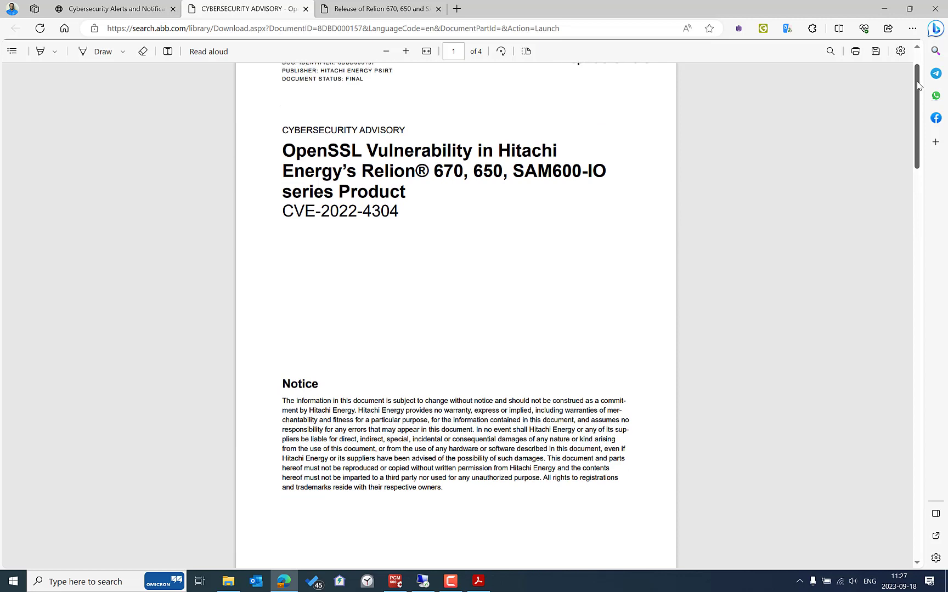
left_click_drag(917, 85, 928, 231)
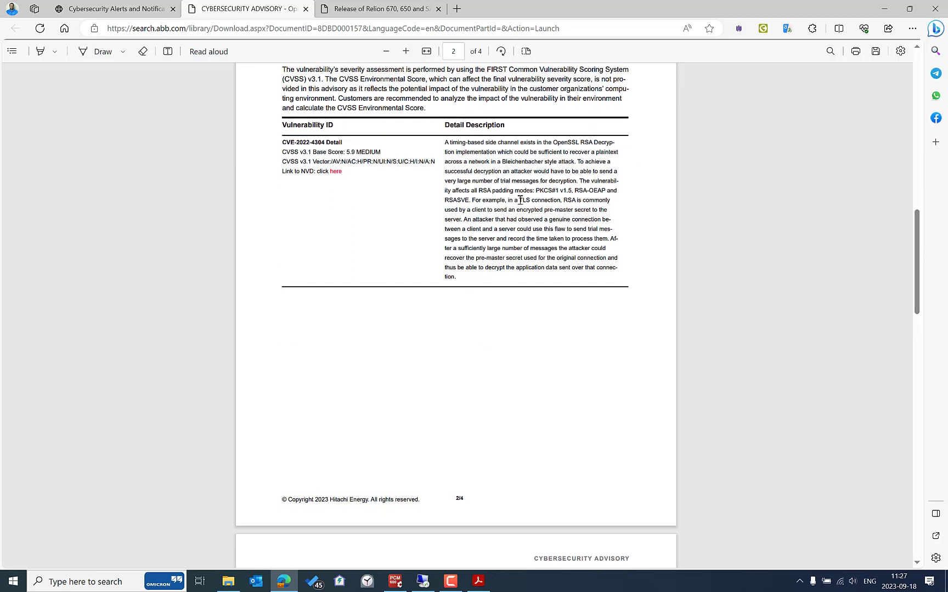
left_click_drag(519, 201, 560, 201)
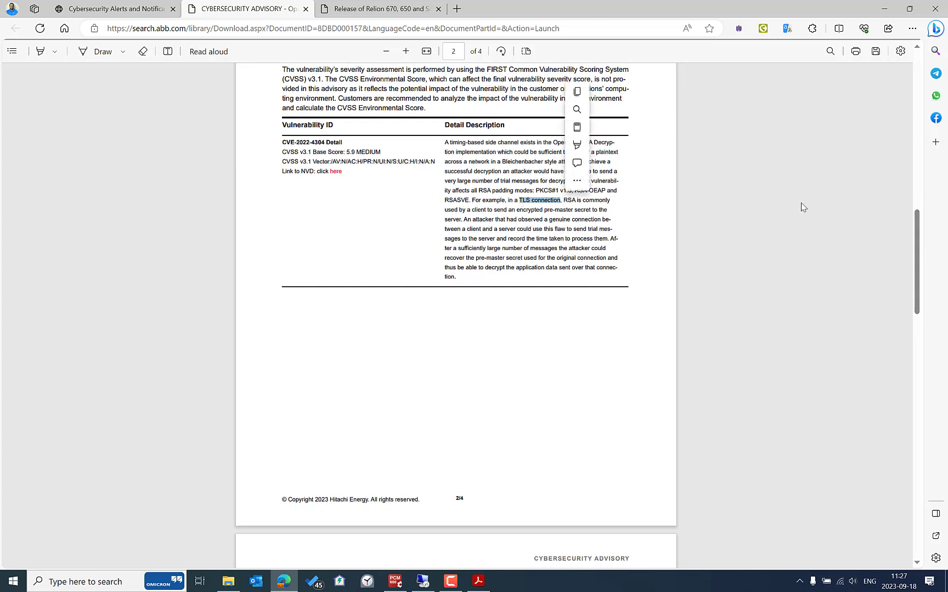
mouse_move(917, 221)
left_mouse_down()
mouse_move(918, 271)
mouse_move(918, 234)
left_mouse_up()
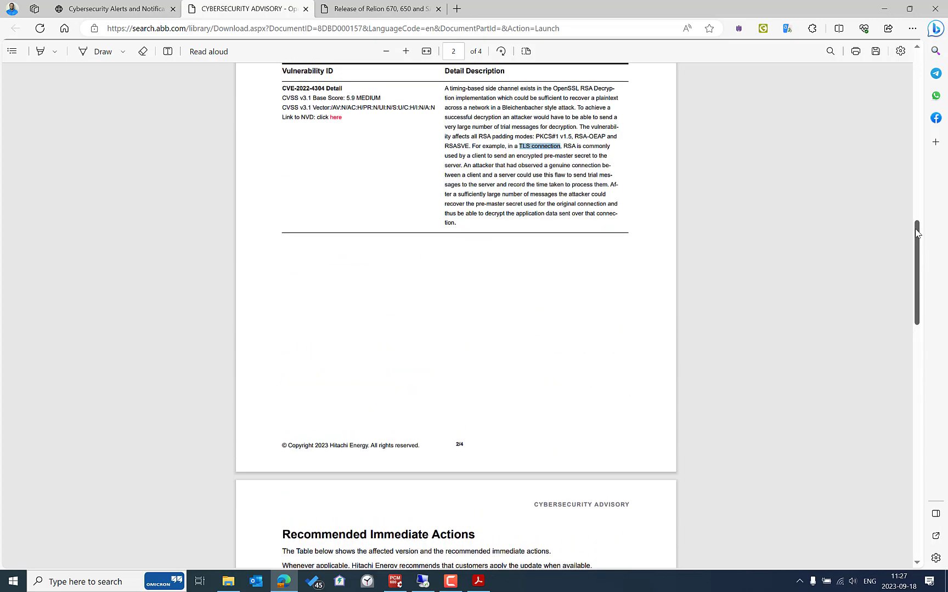
left_click_drag(915, 233, 916, 302)
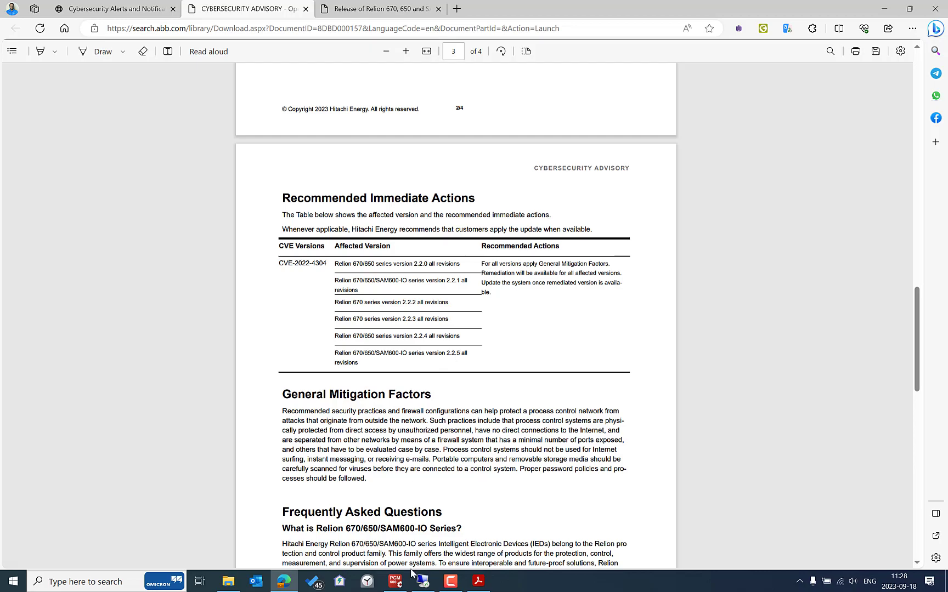
- Switch to PCM600, open the IED Summary of the Bus Copuler RED670, and read the data from the IED to check its product version
left_click(394, 581)
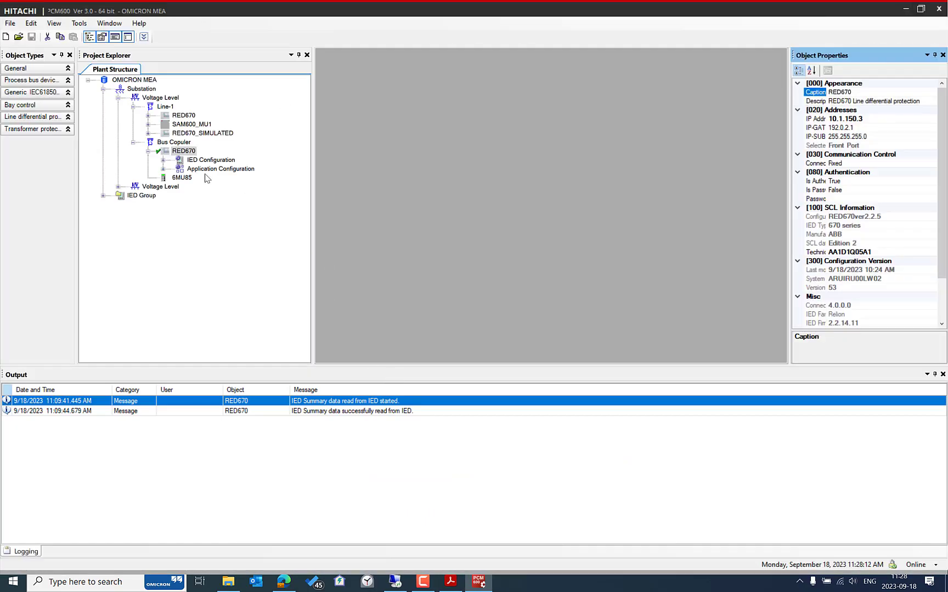
right_click(191, 153)
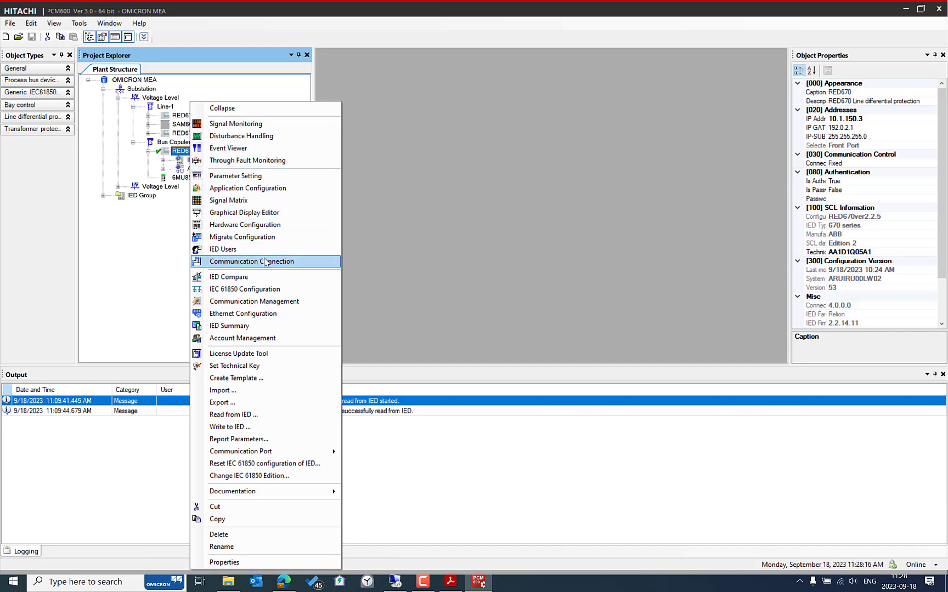
left_click(249, 328)
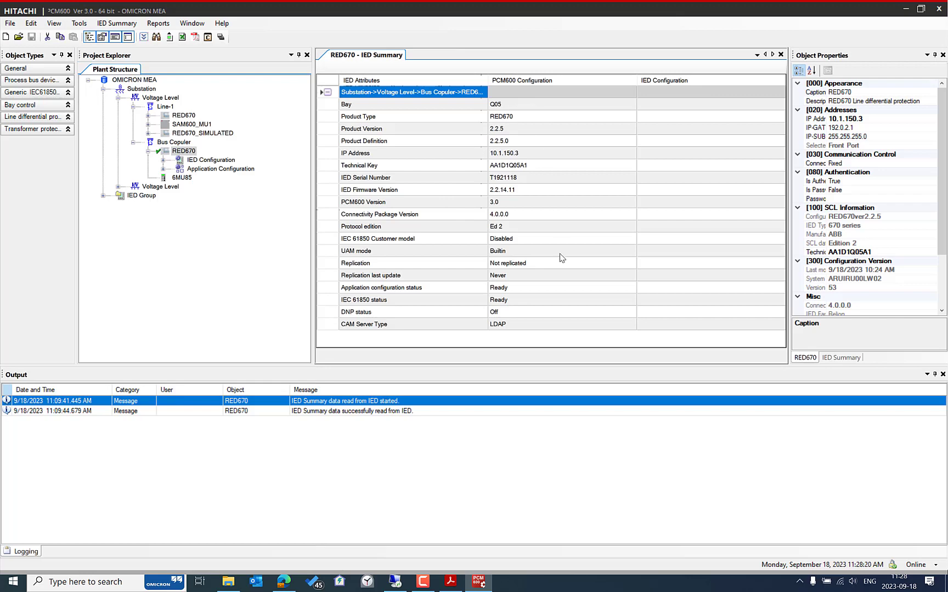
left_click(168, 39)
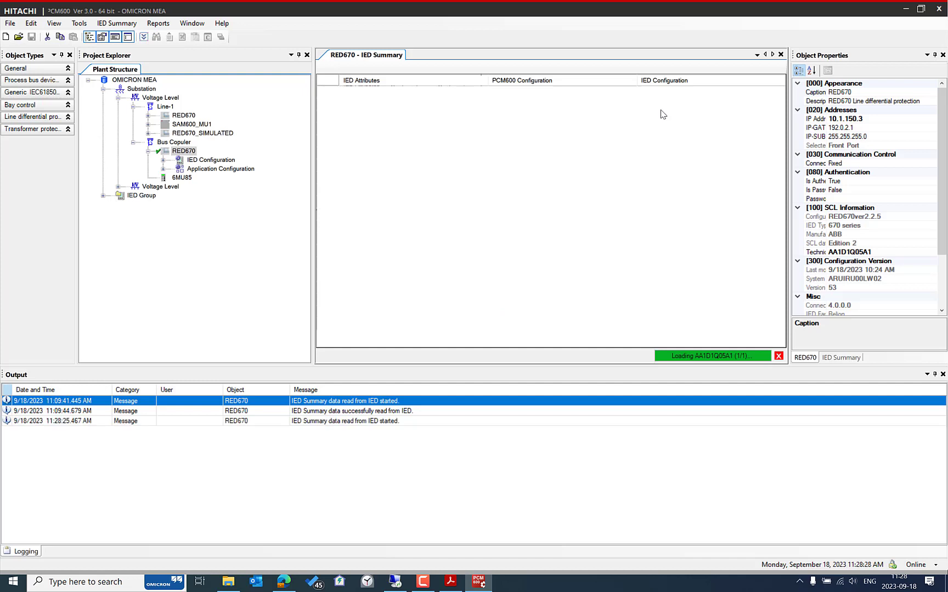
left_click(660, 130)
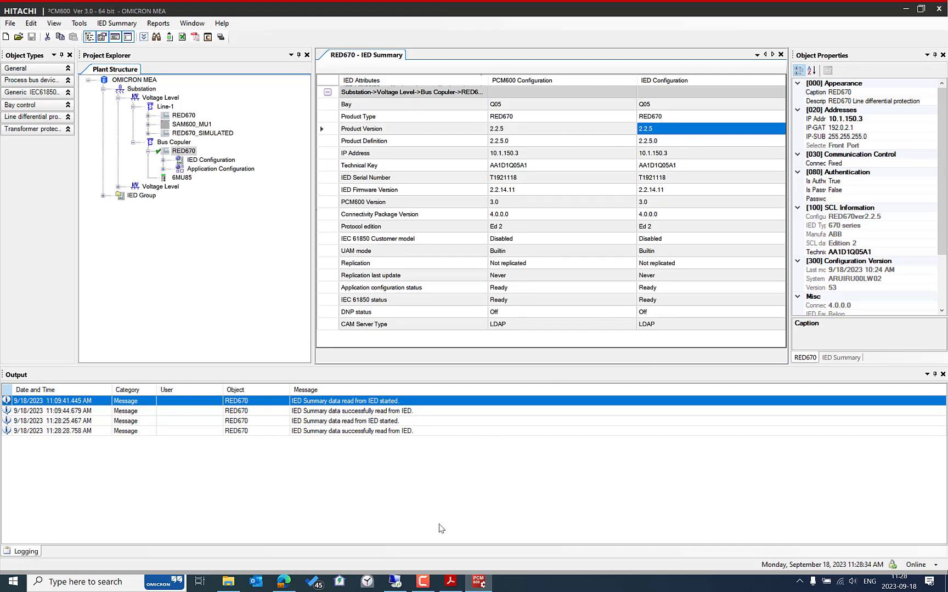
- Return to the OpenSSL advisory in Edge and recheck the affected versions, recommended actions and vulnerability description, ending at the cover page
left_click(450, 581)
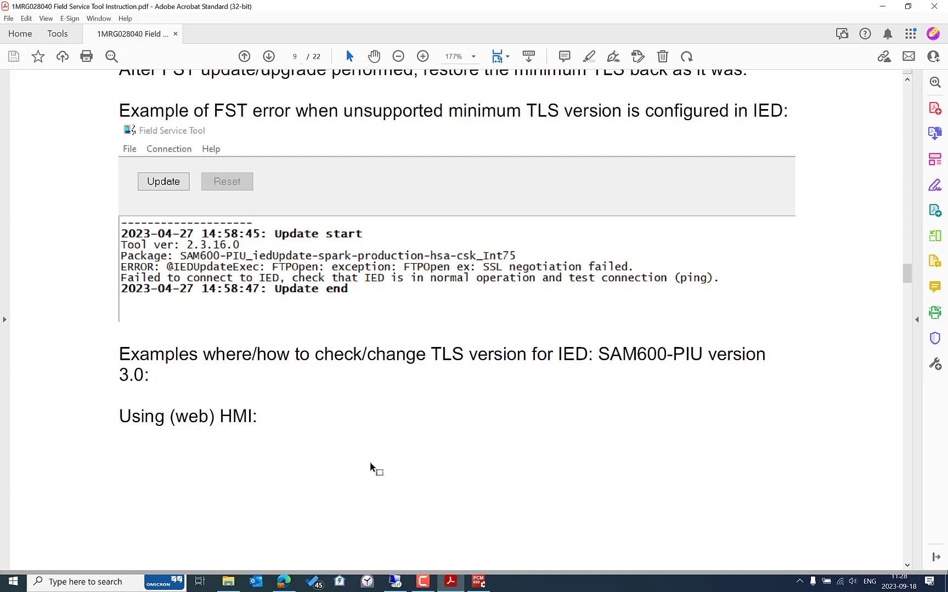
left_click(284, 581)
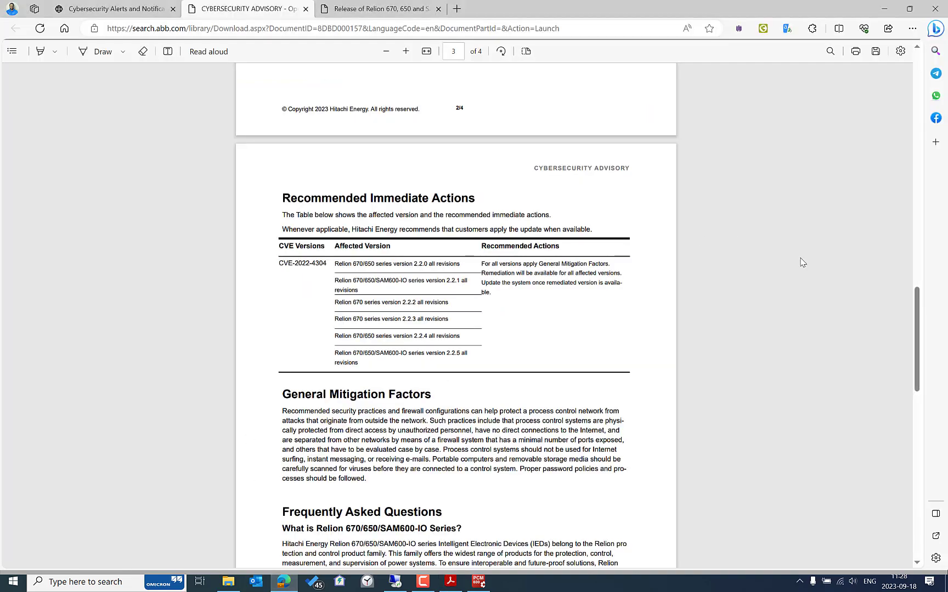
scroll(918, 311, "down", 1)
scroll(917, 311, "up", 3)
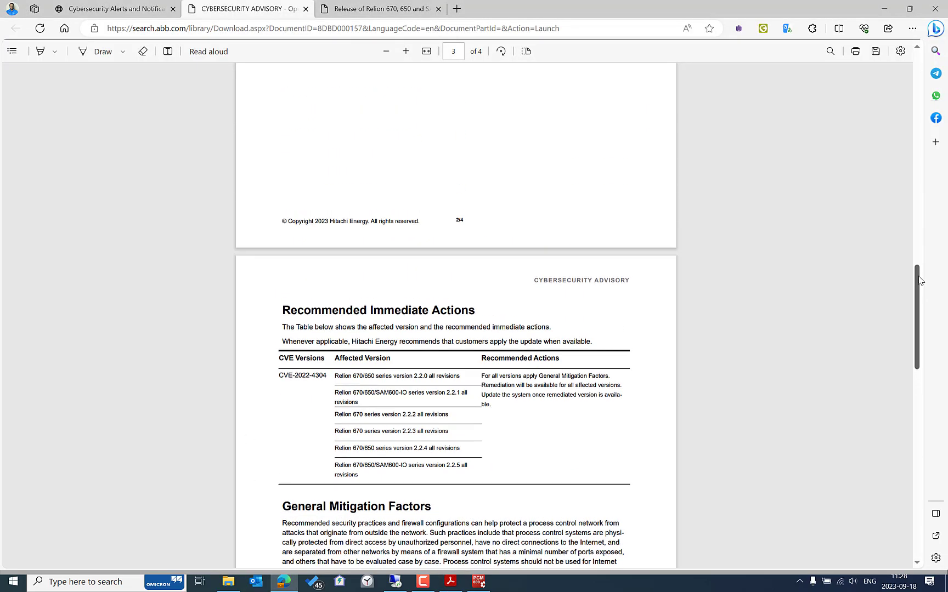
scroll(916, 307, "down", 3)
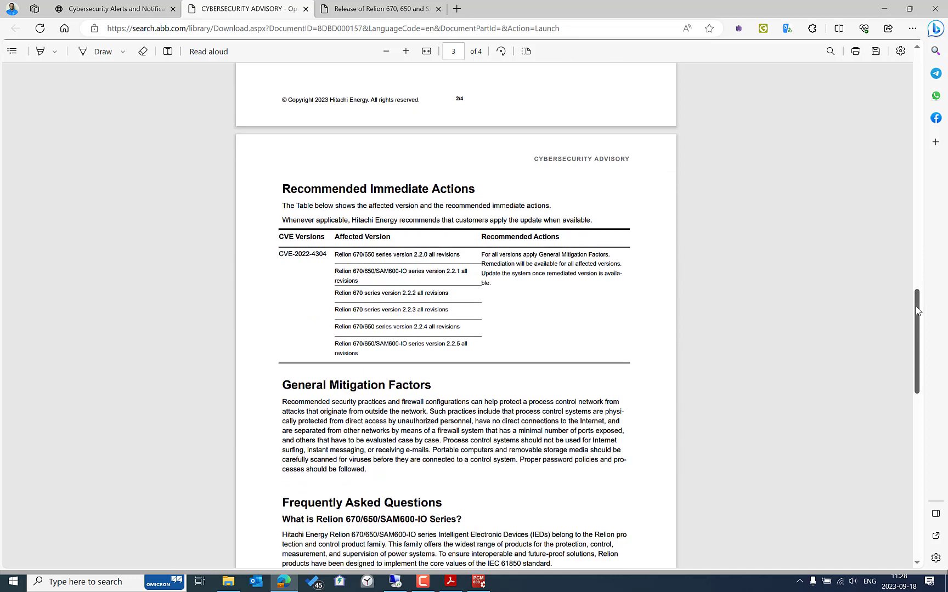
left_click_drag(918, 312, 920, 231)
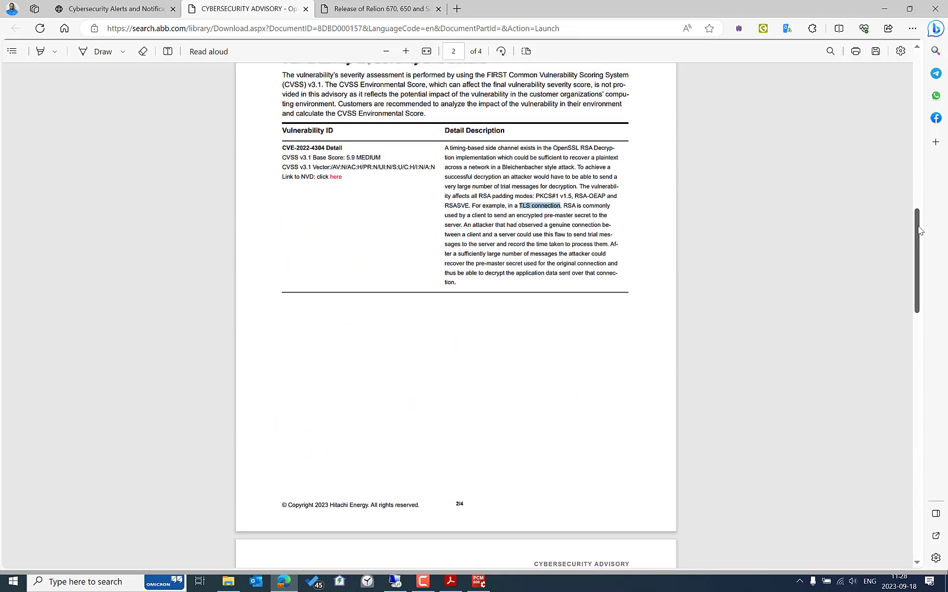
left_click(490, 290)
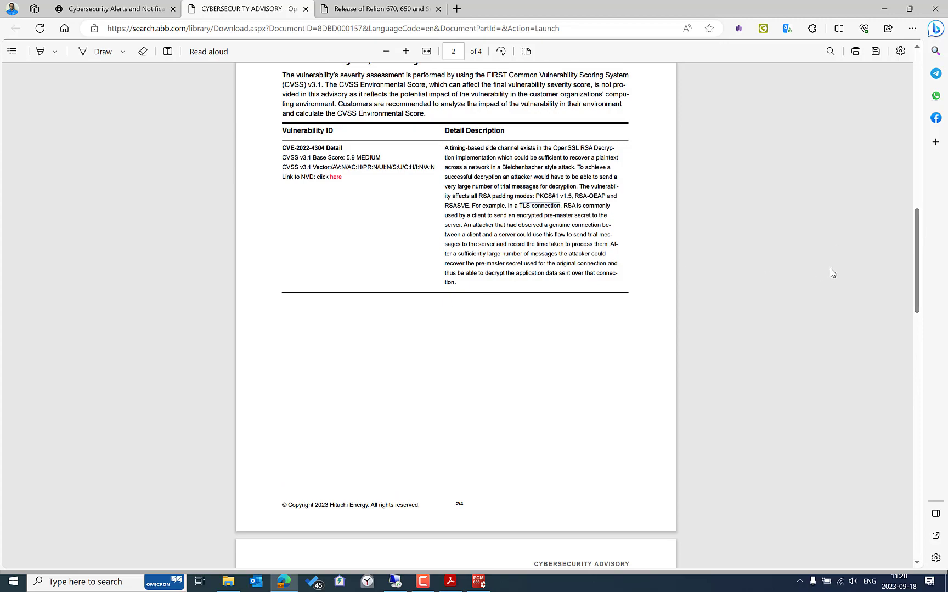
left_click_drag(916, 224, 905, 61)
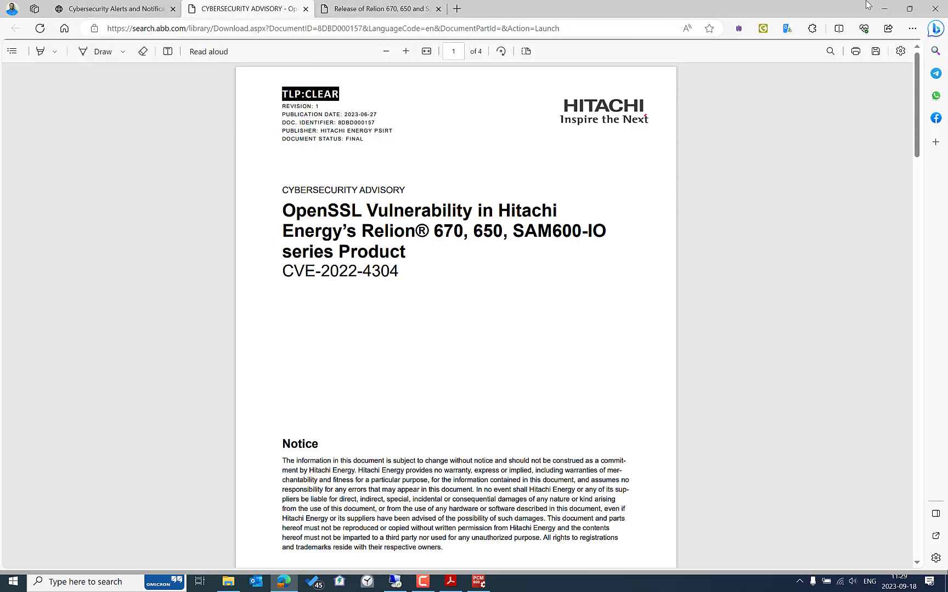
- Return to PCM600, try exporting the RED670 IED Summary as a PDF, and close the report viewer and the summary
left_click(883, 7)
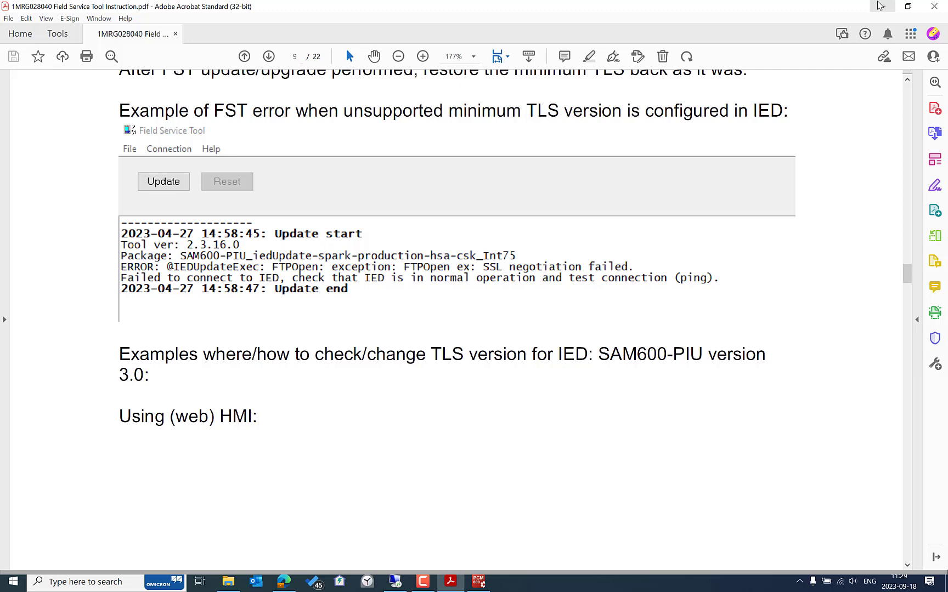
left_click(879, 5)
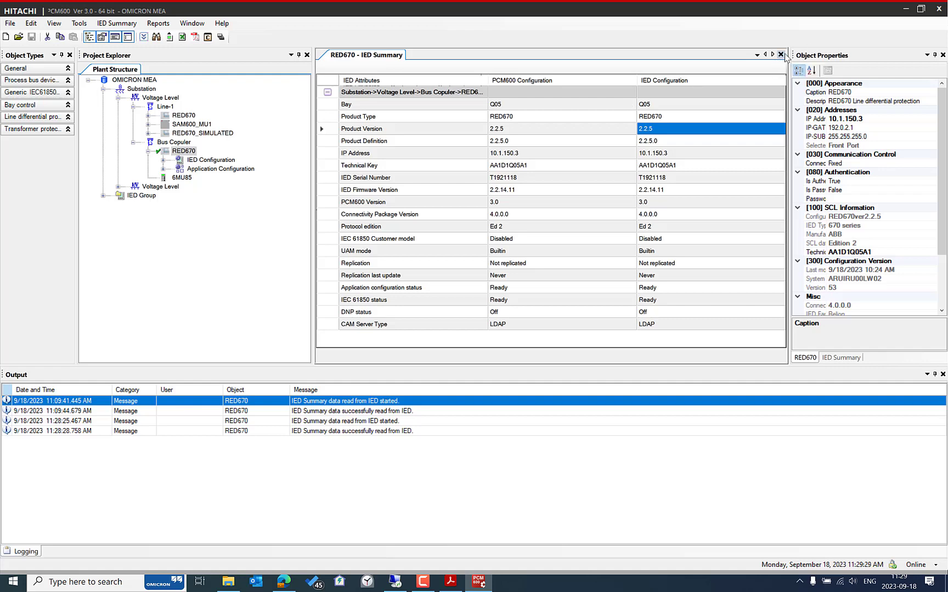
left_click(195, 37)
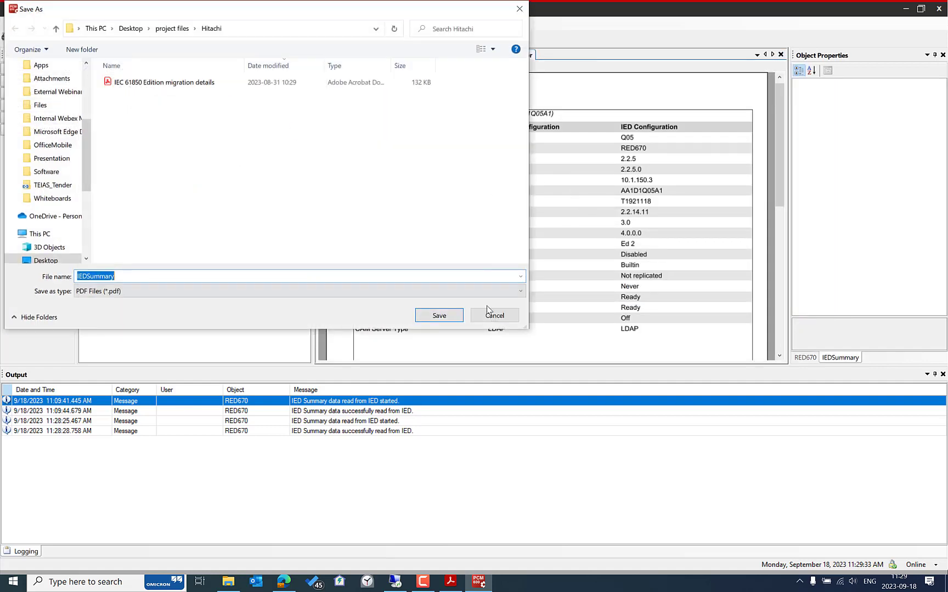
left_click(493, 315)
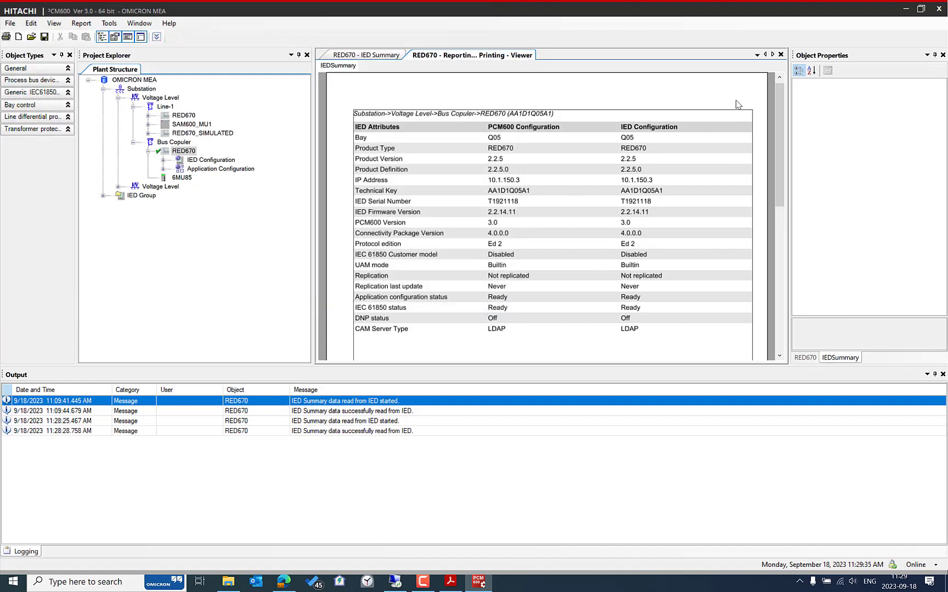
left_click(780, 55)
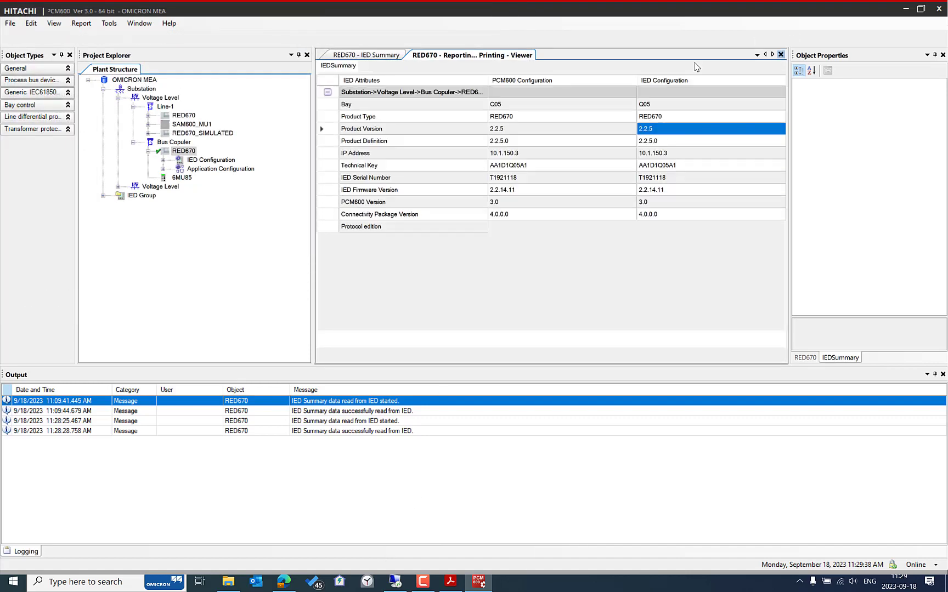
left_click(780, 55)
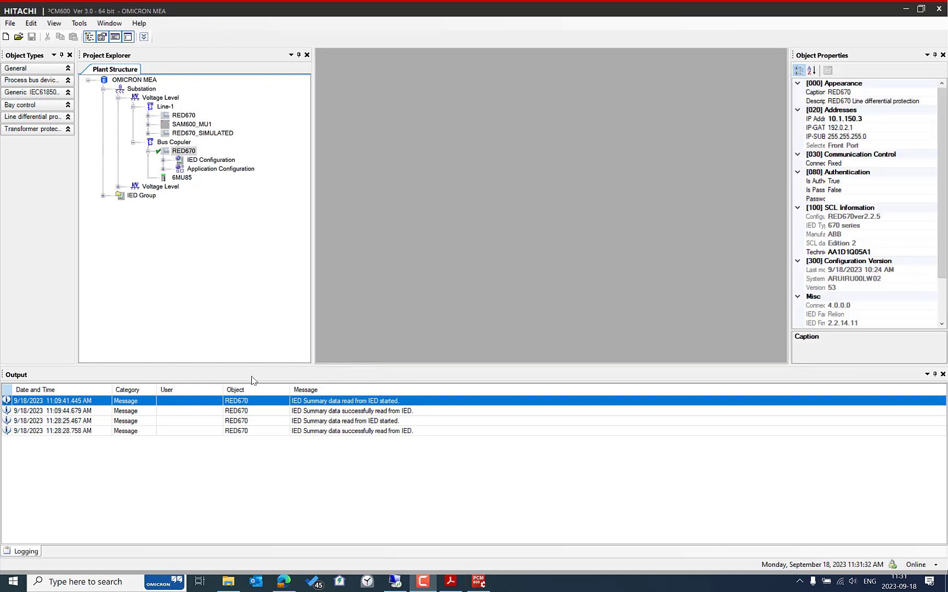
- Search Windows for the Field Service Tool and launch it
left_click(6, 587)
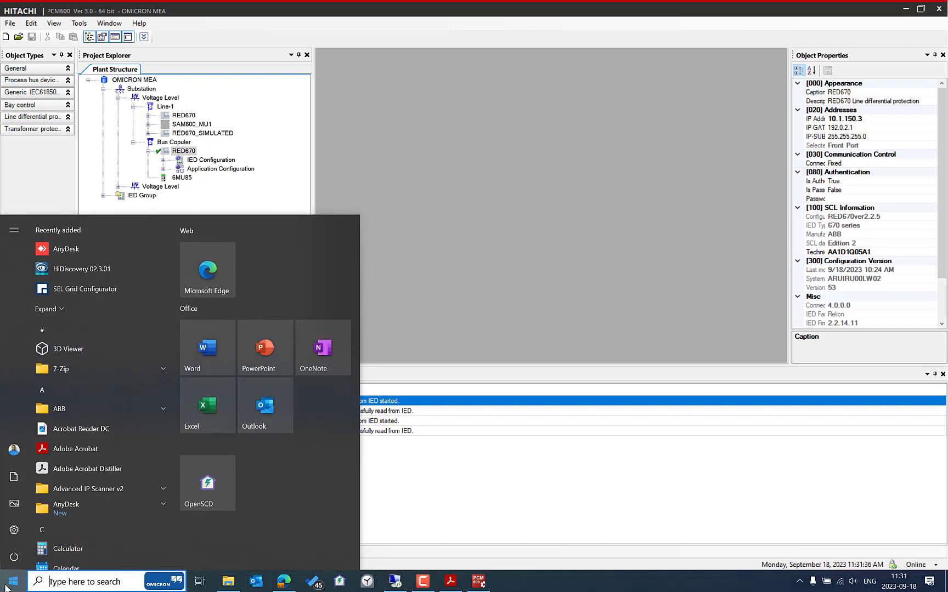
type("fi")
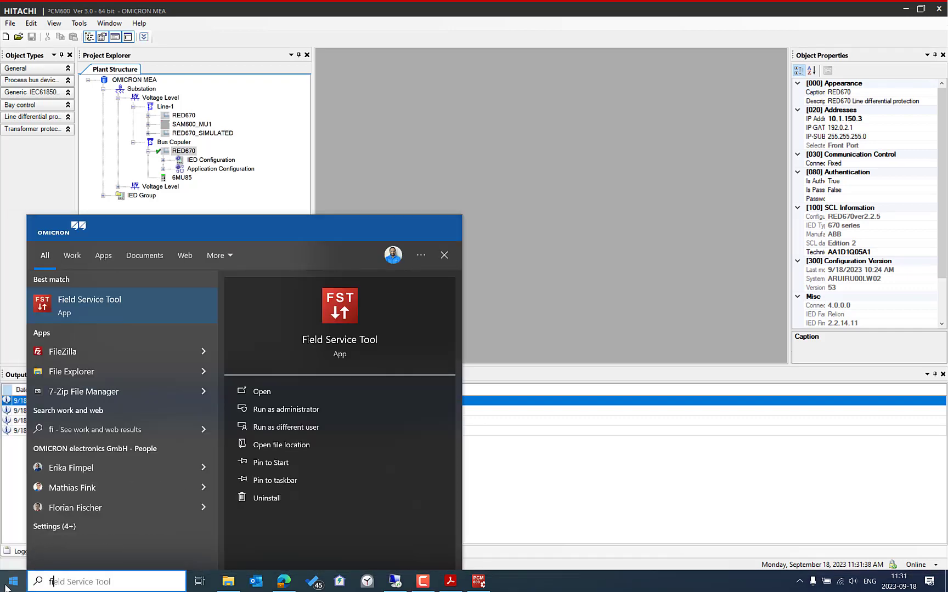
left_click(103, 305)
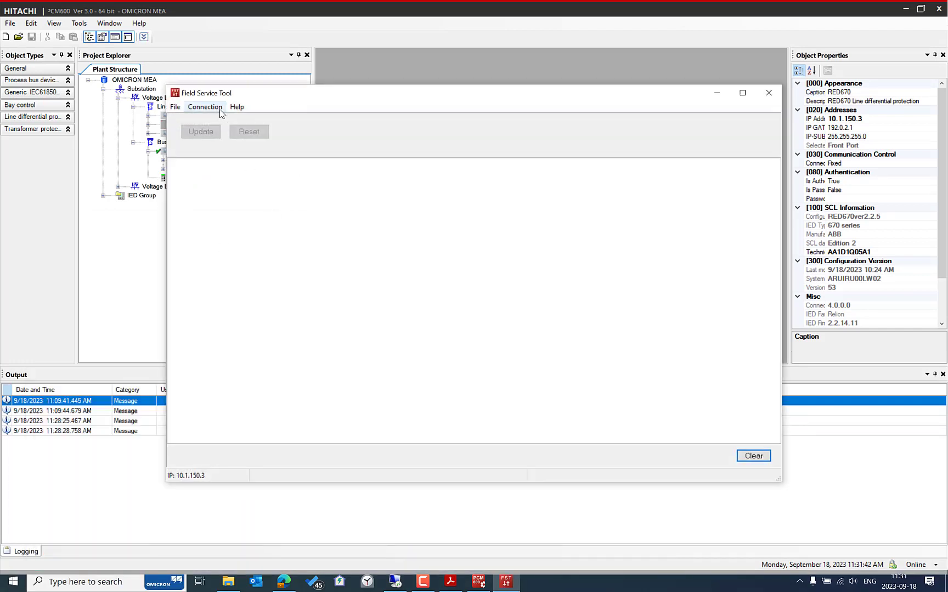
- Ping the IED at 10.1.150.3 to check the connection, and close the ping window
key("super+r")
key("Return")
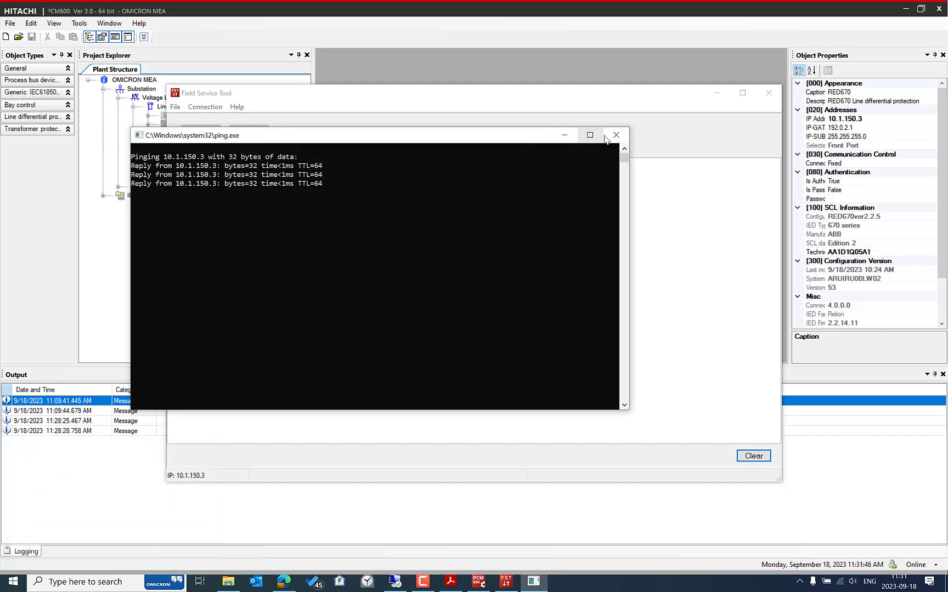
left_click(616, 135)
- Confirm 10.1.150.3 as the IED's IP address in the Field Service Tool connection setup
left_click(207, 108)
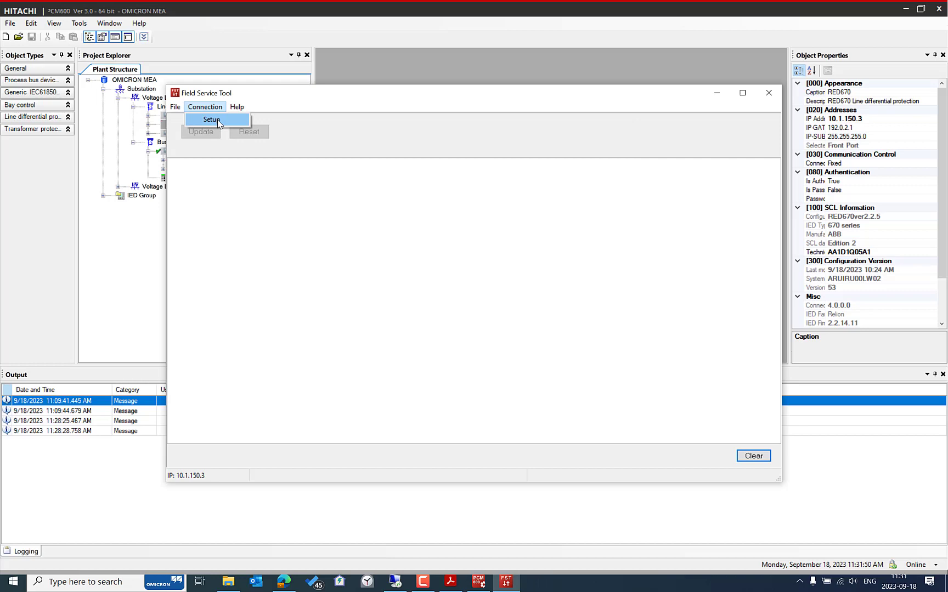
left_click(211, 119)
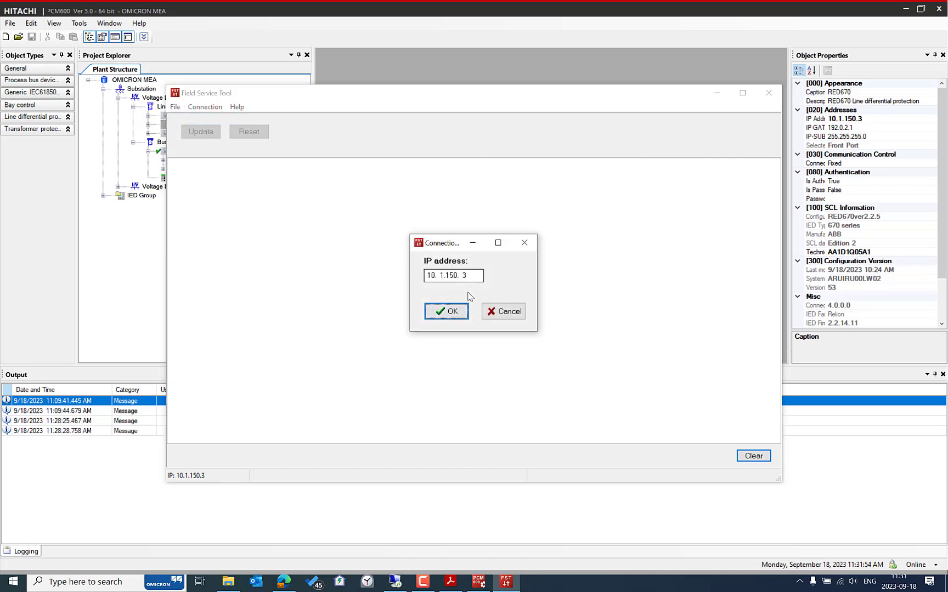
left_click(446, 317)
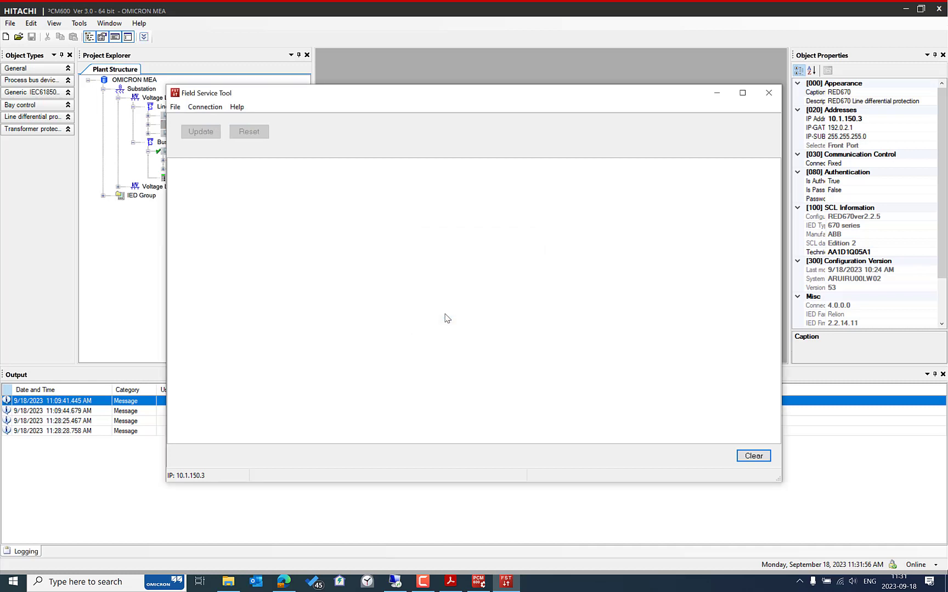
left_click(175, 107)
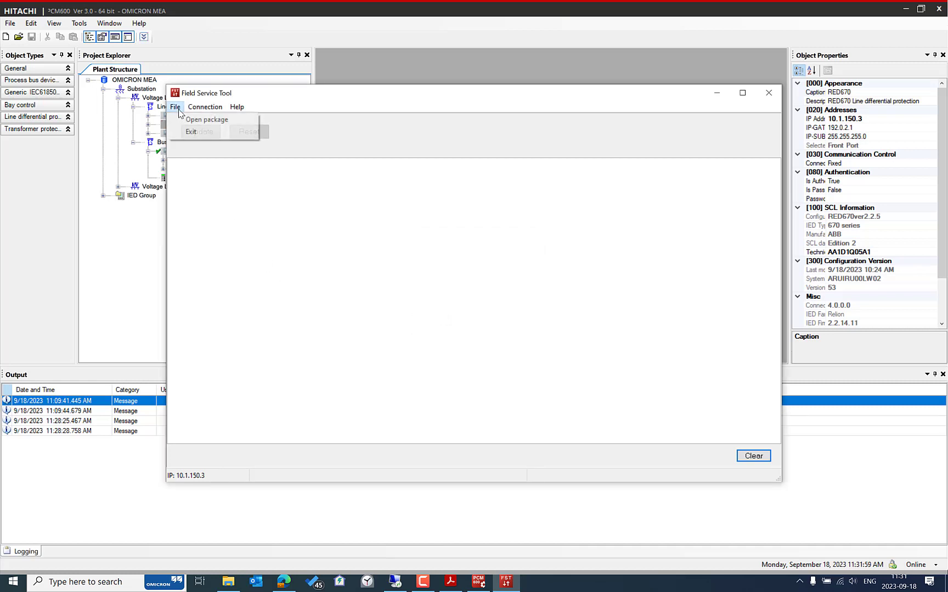
left_click(206, 120)
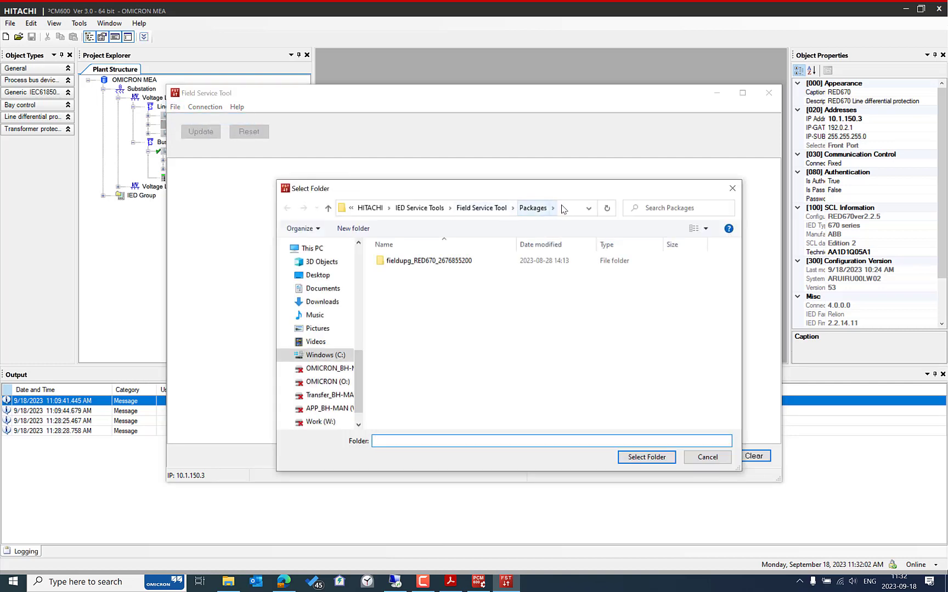
left_click(571, 209)
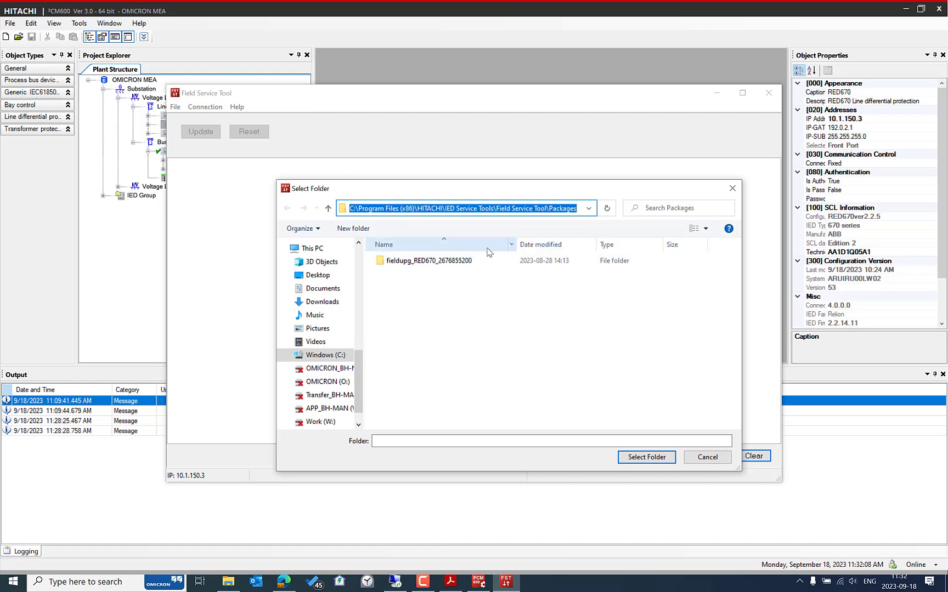
left_click(477, 262)
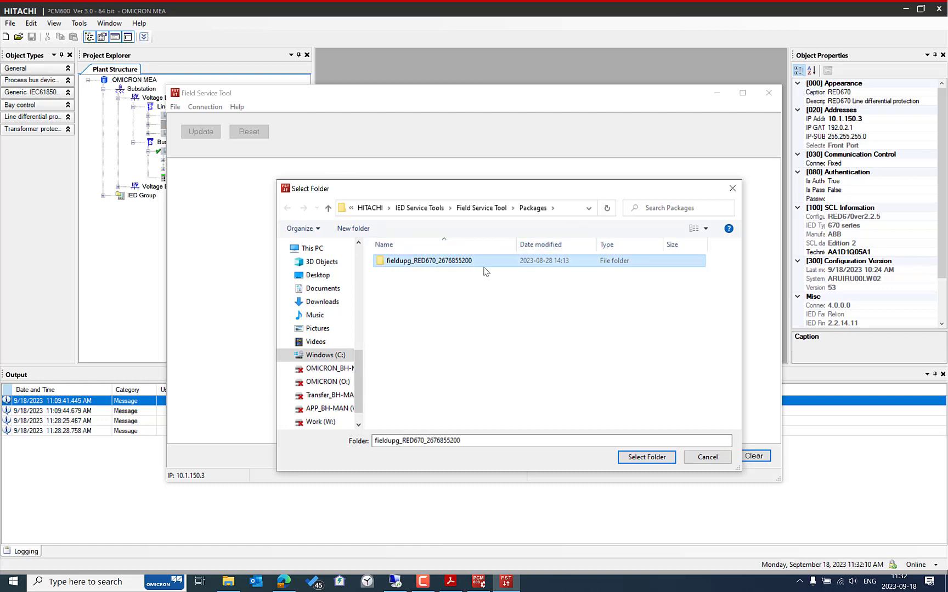
left_click(647, 457)
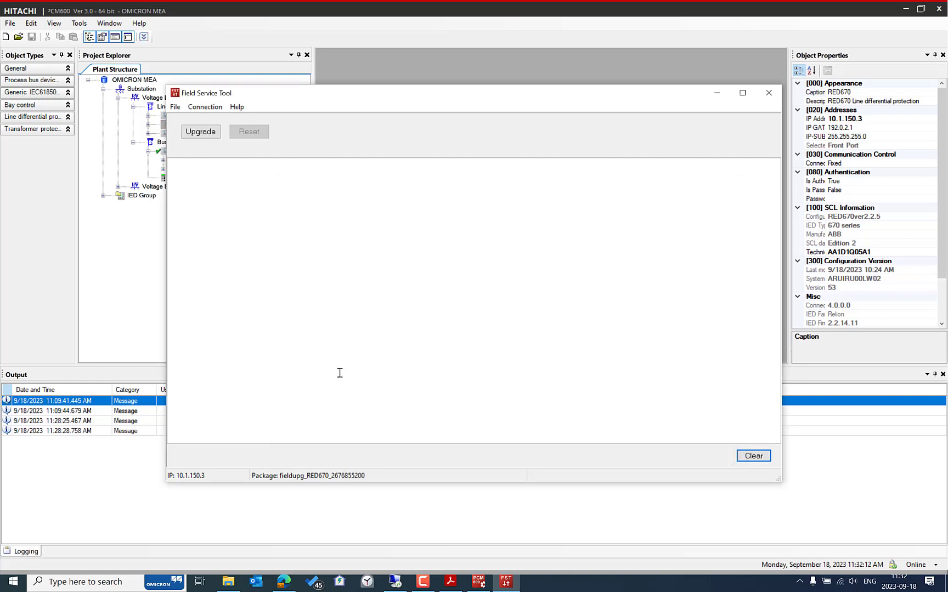
- Start the IED firmware upgrade with the loaded package and accept the confirmation about not interrupting the process
left_click(201, 132)
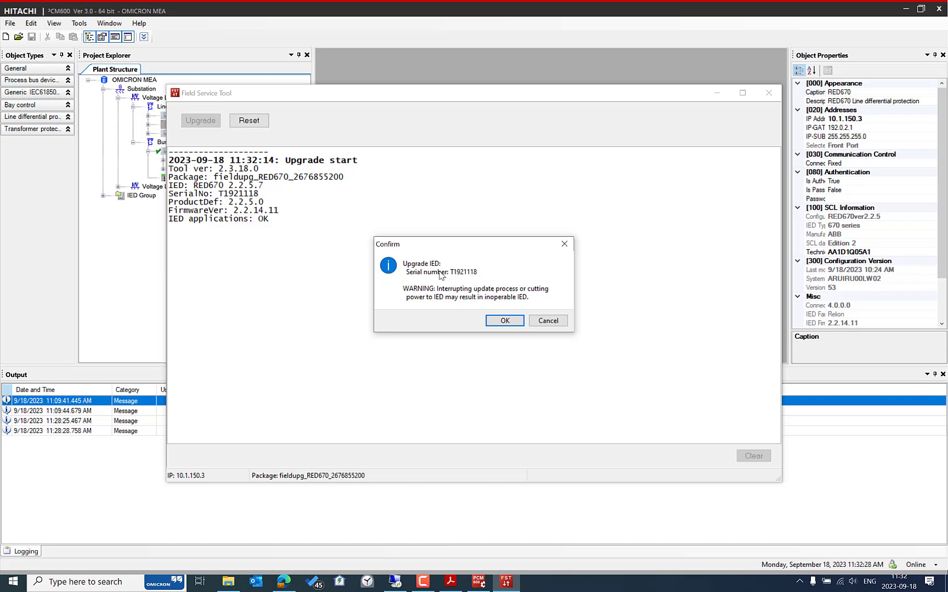
left_click(504, 321)
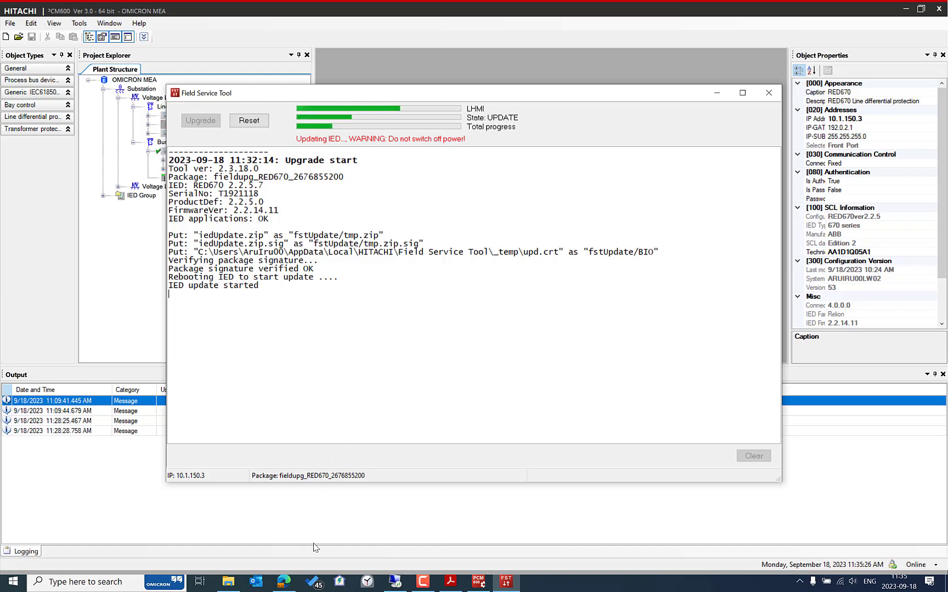
left_click(333, 577)
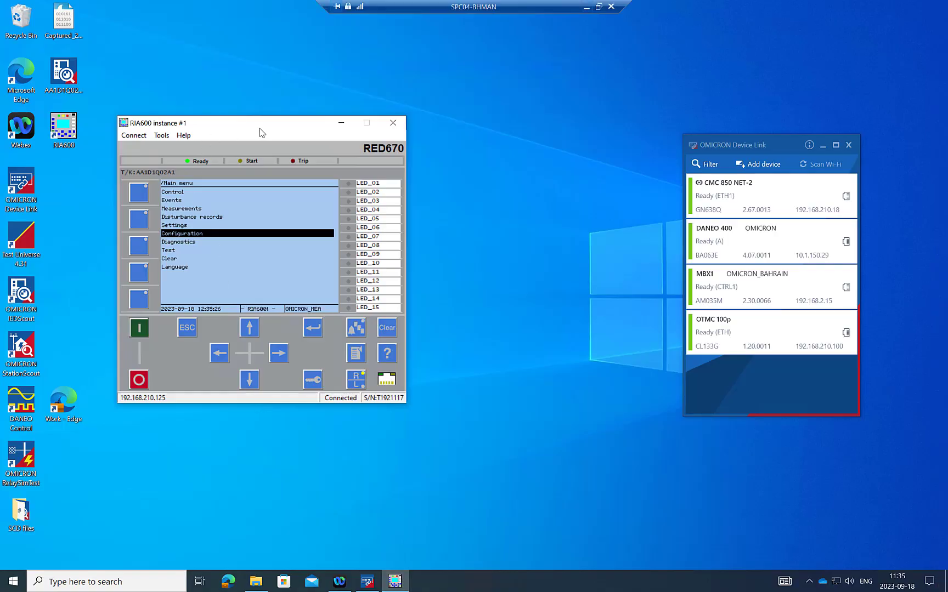
left_click(586, 6)
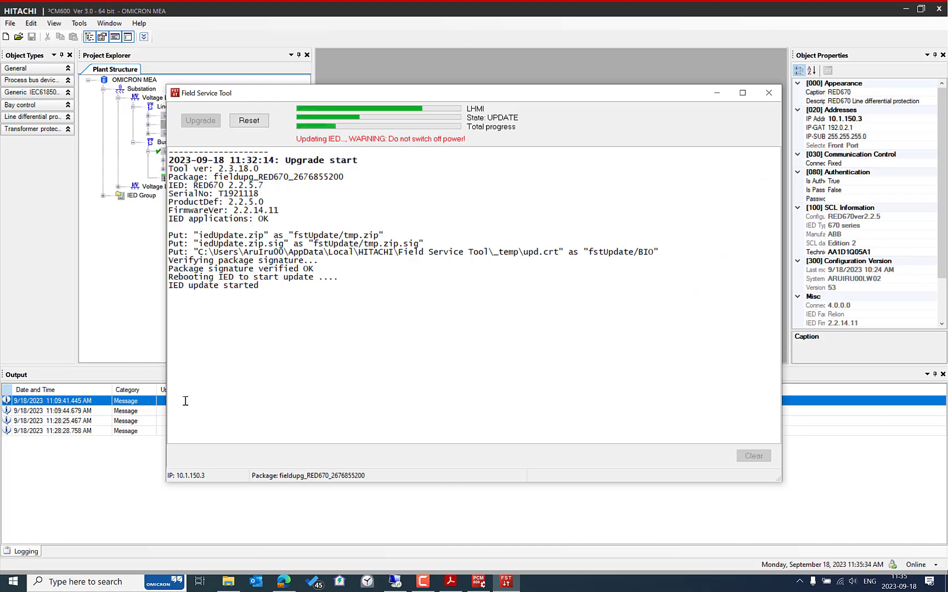
- Switch to Microsoft Edge and open the Hitachi Energy Grid Automation Software Library from the ABB bookmarks in a new tab
left_click(283, 581)
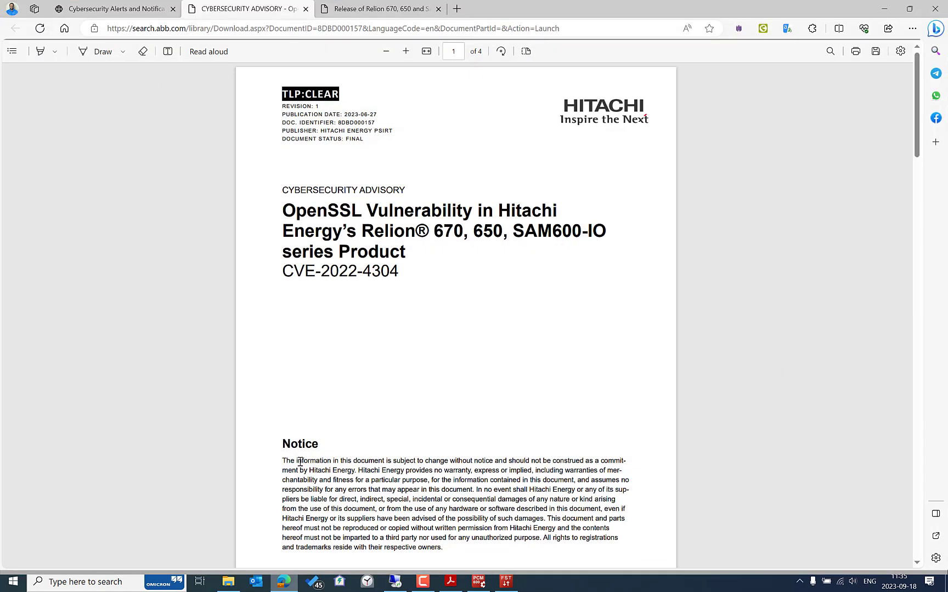
left_click(456, 9)
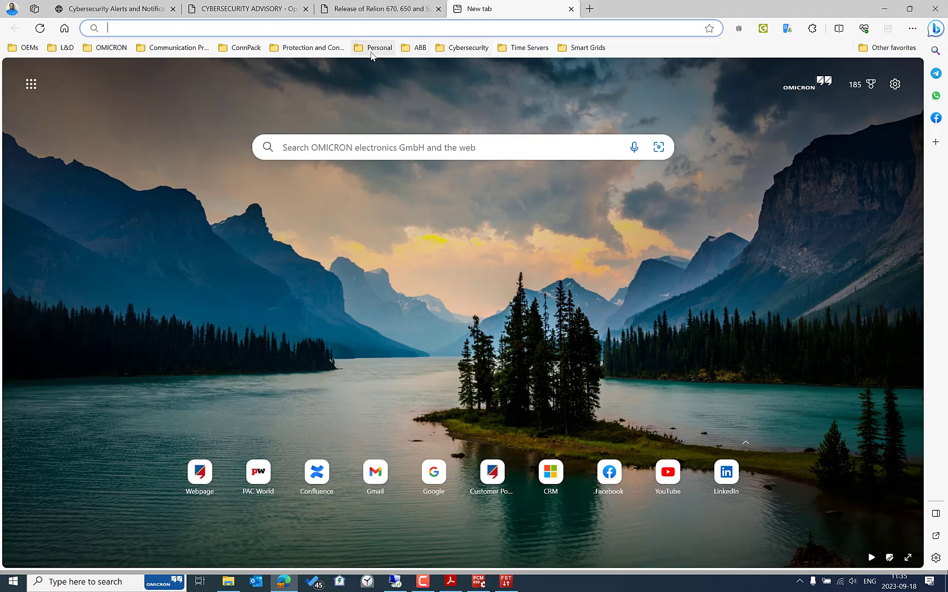
left_click(418, 47)
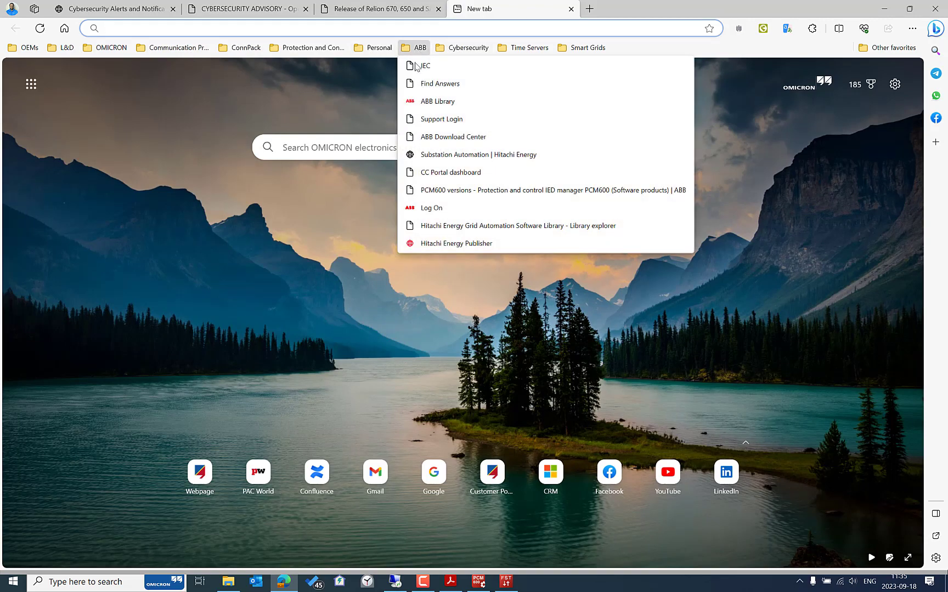
left_click(445, 226)
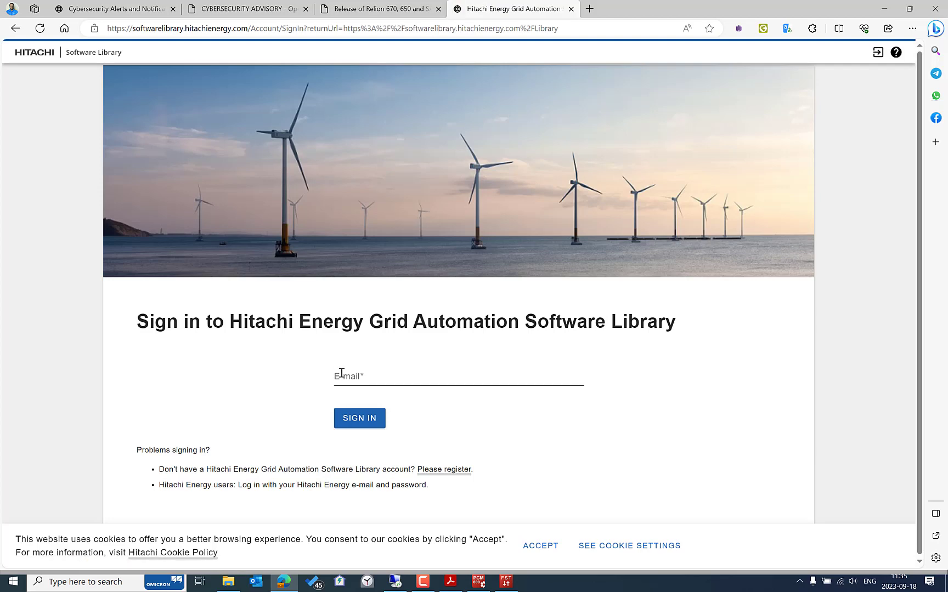
- Enter the account e-mail and sign in to the Hitachi Energy Grid Automation Software Library
left_click(341, 373)
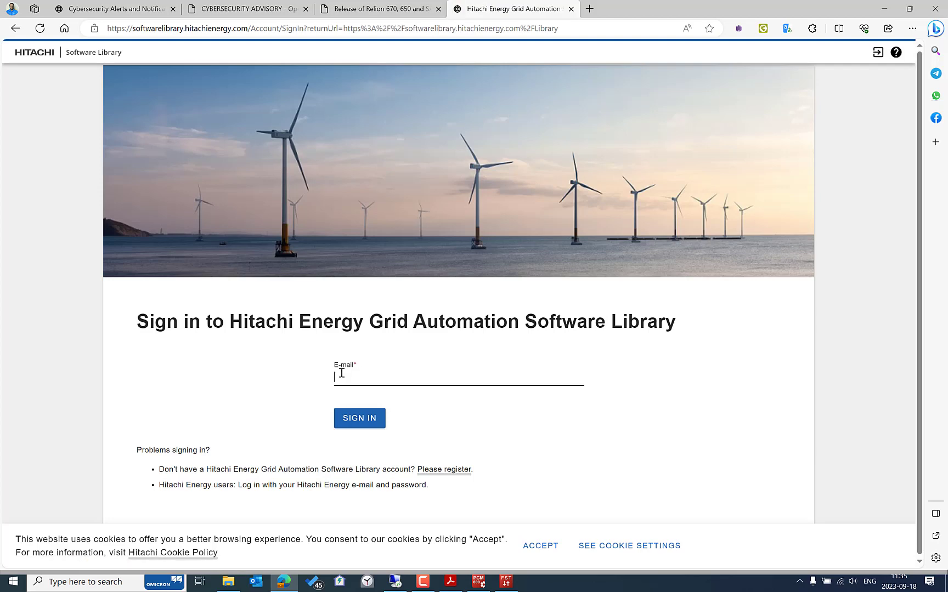
left_click(398, 415)
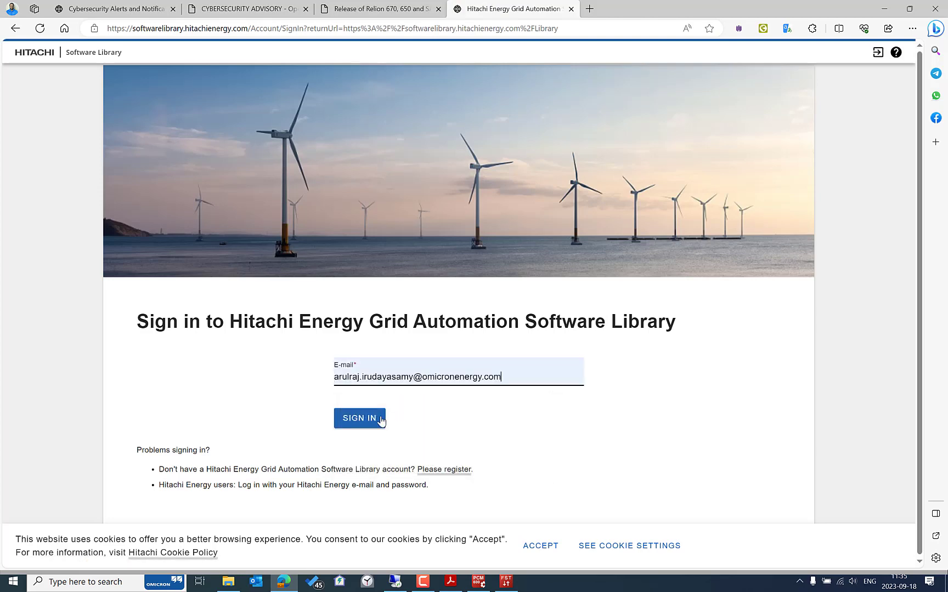
left_click(369, 420)
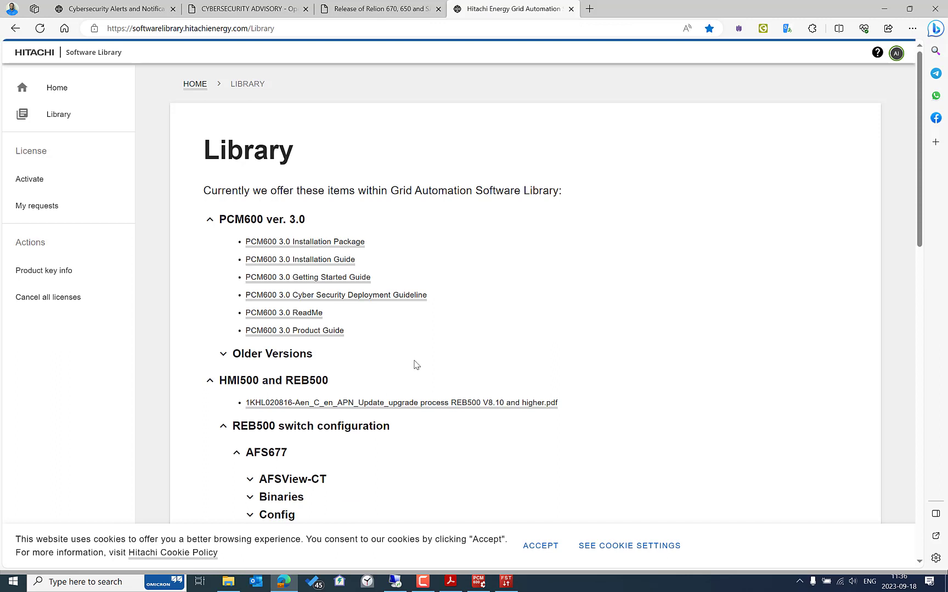
- Review the Library's list of downloadable software from PCM600 to Licensing Runtime, and return to the Field Service Tool
left_click(60, 118)
scroll(920, 132, "down", 1)
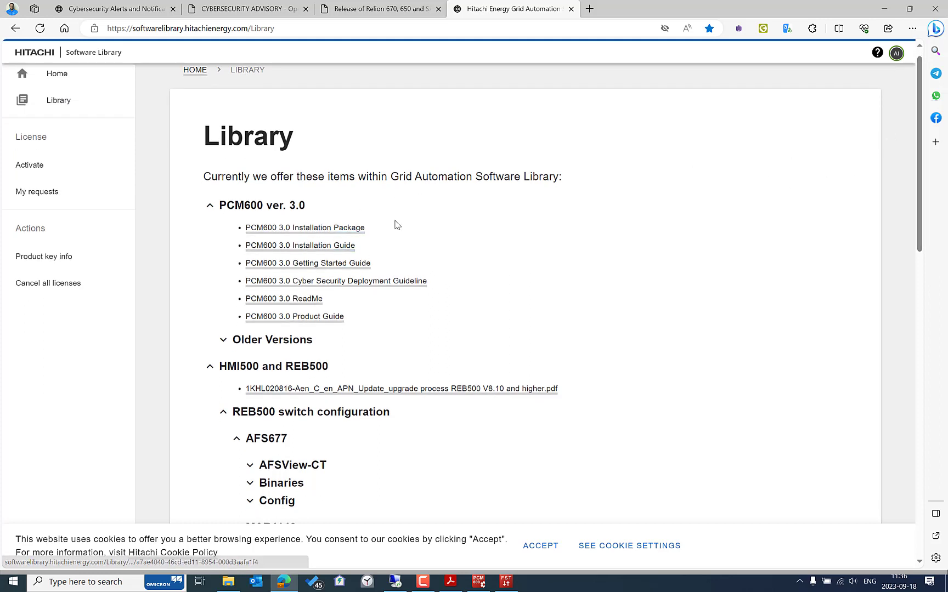
left_click_drag(920, 140, 926, 237)
left_click_drag(928, 269, 934, 438)
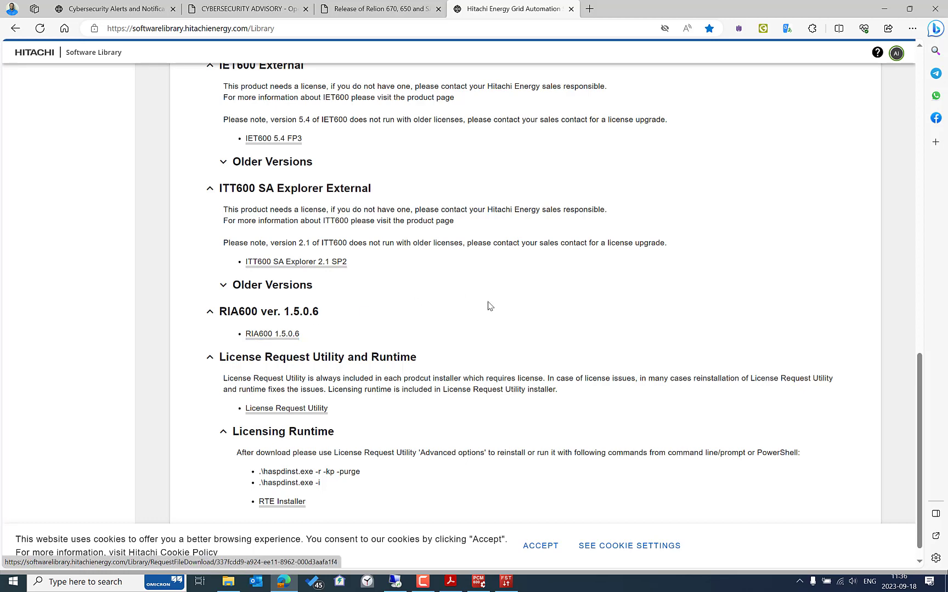
left_click_drag(926, 363, 913, 65)
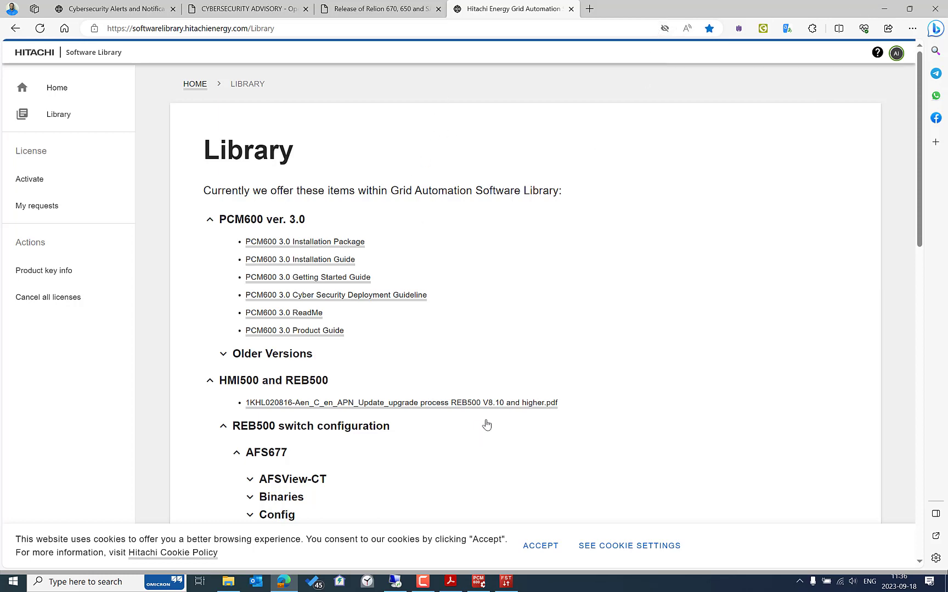
left_click(883, 9)
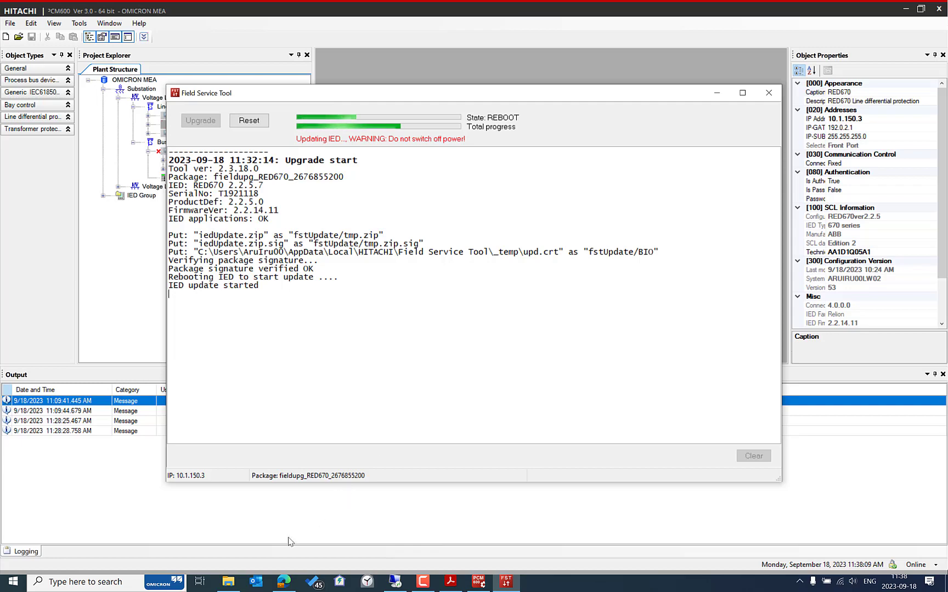
- Switch back to Edge, open Hitachi Energy Publisher from the ABB bookmarks in a new tab, and look over its start page
left_click(285, 583)
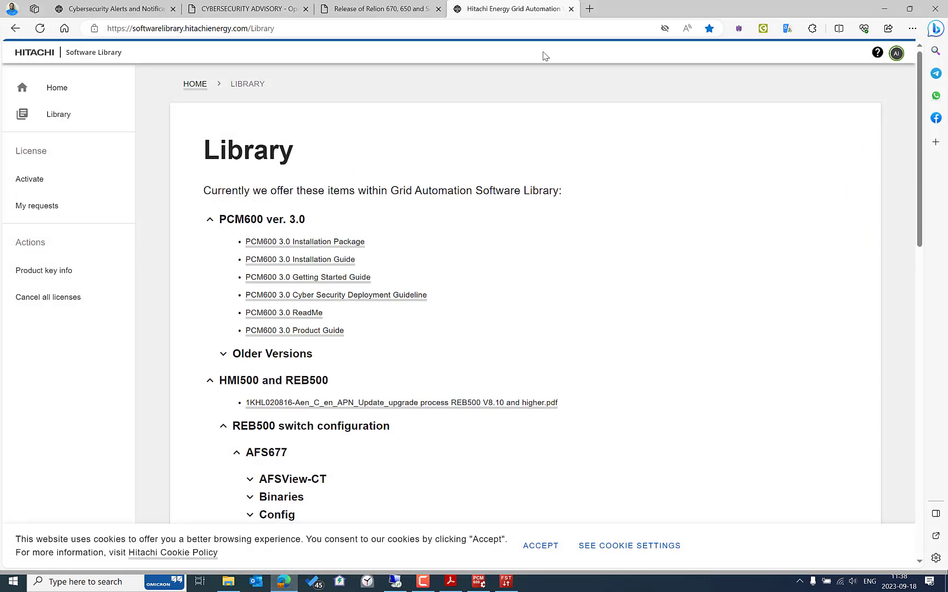
left_click(589, 9)
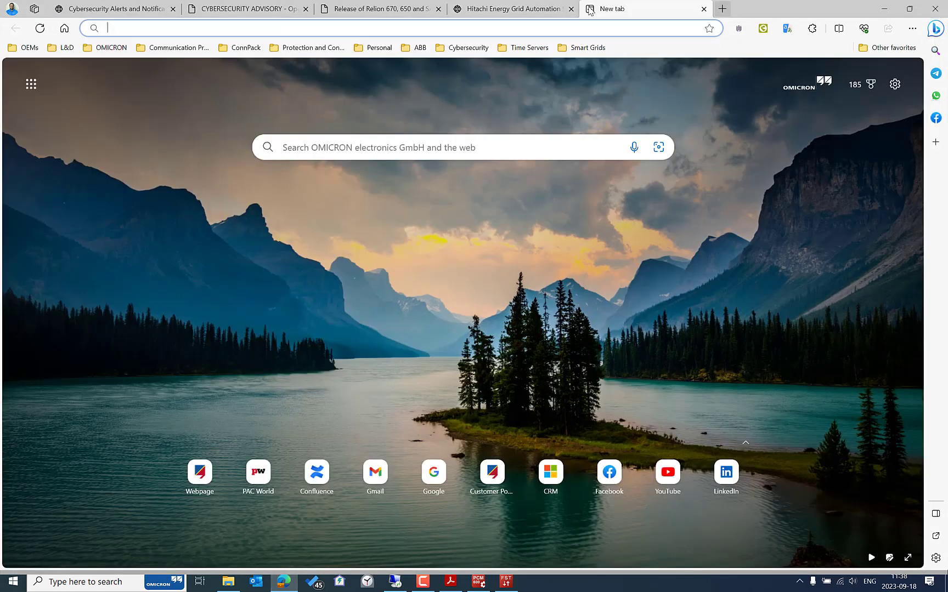
left_click(418, 48)
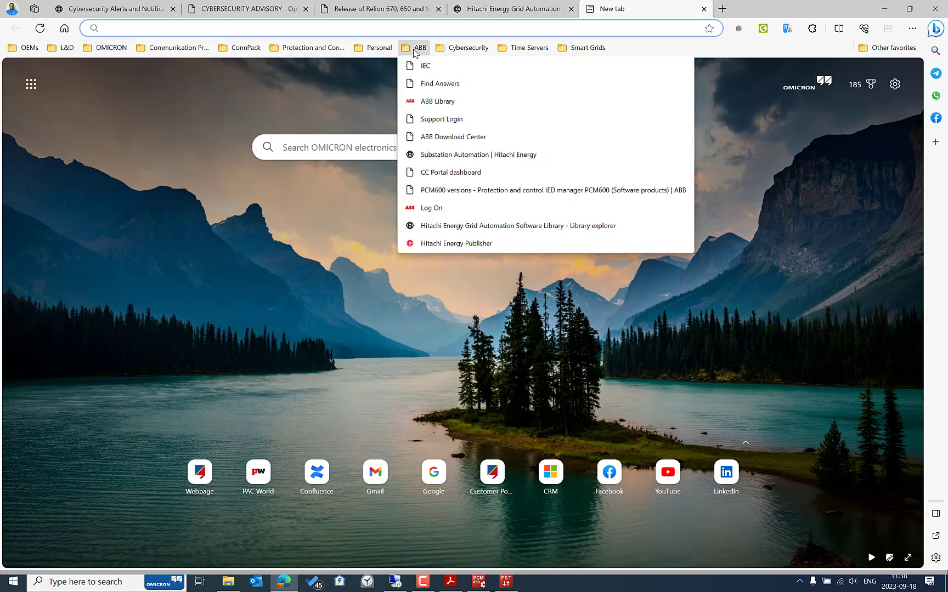
left_click(443, 243)
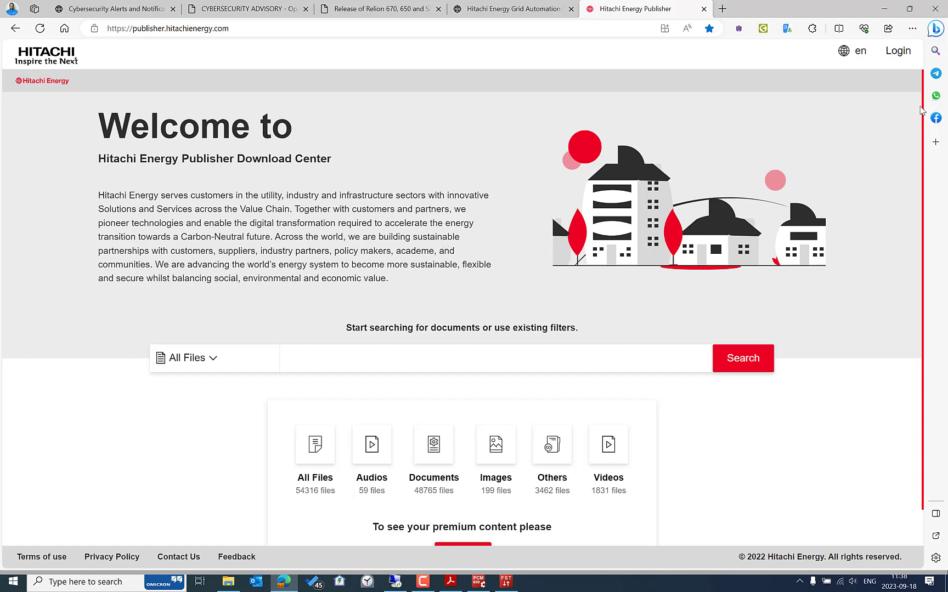
scroll(925, 103, "down", 2)
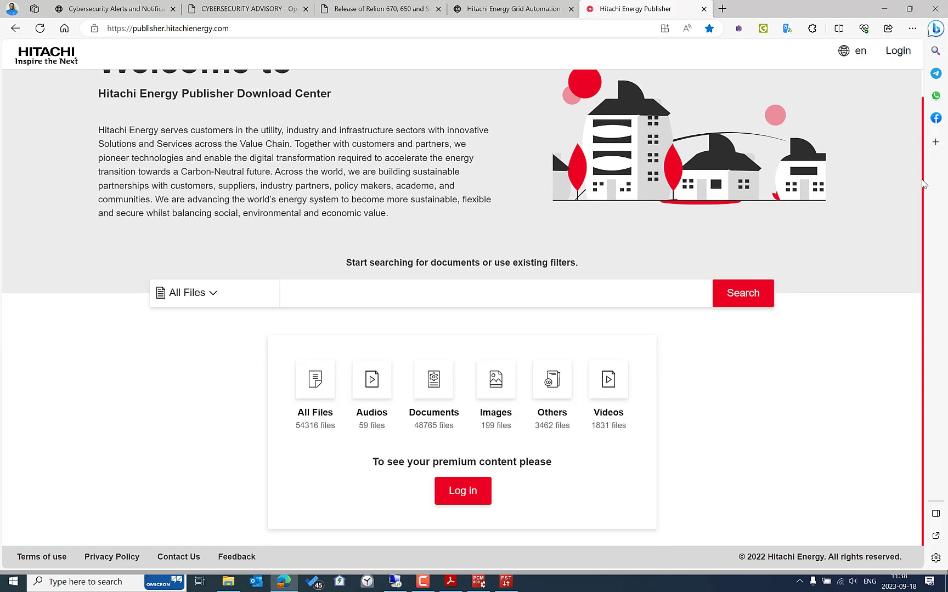
scroll(920, 107, "up", 2)
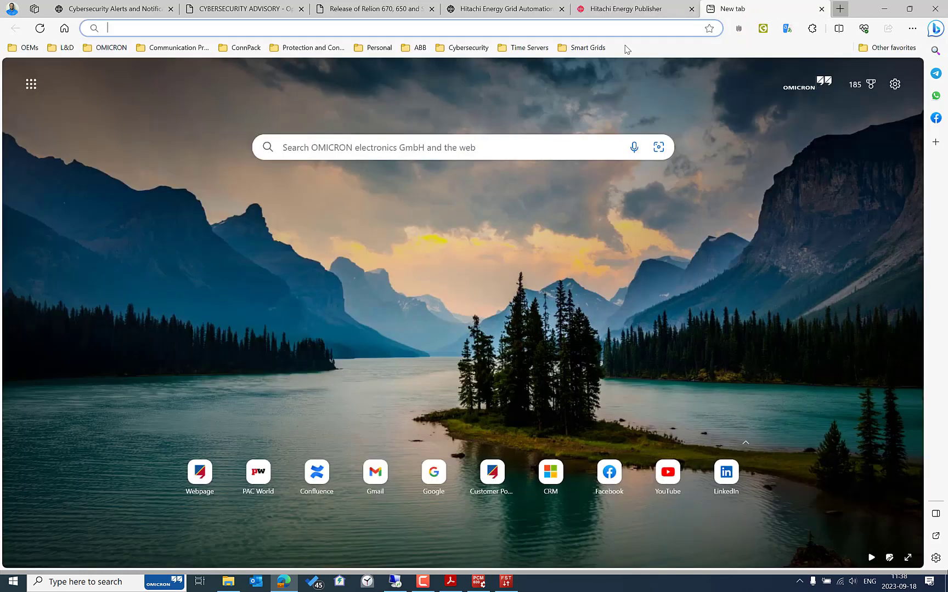
- Open the bookmarked ABB Library in a new tab and show its list of document categories
left_click(721, 9)
left_click(415, 48)
left_click(454, 97)
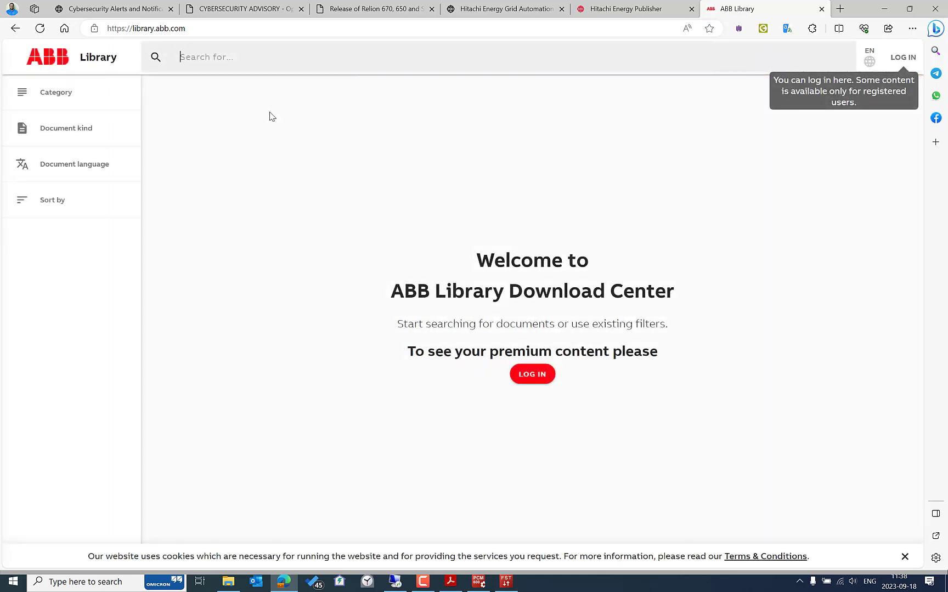
left_click(21, 99)
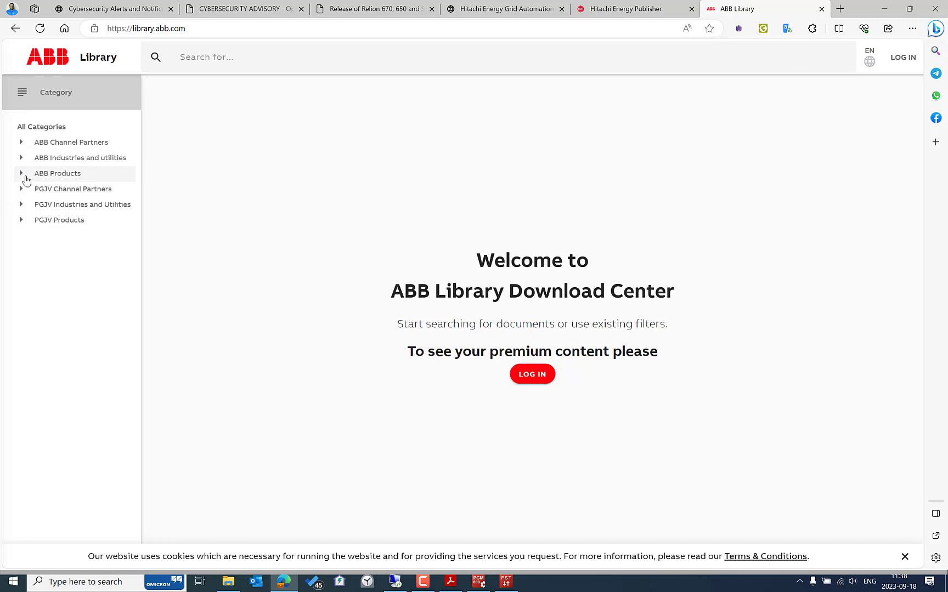
- Return to the Hitachi Energy Publisher page and filter the file types to Documents
left_click(643, 5)
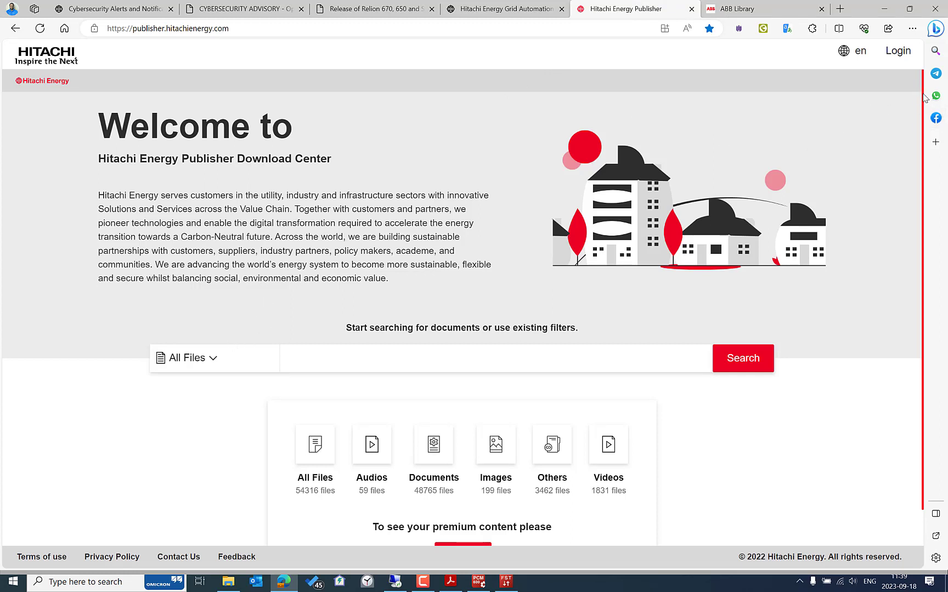
scroll(924, 164, "down", 1)
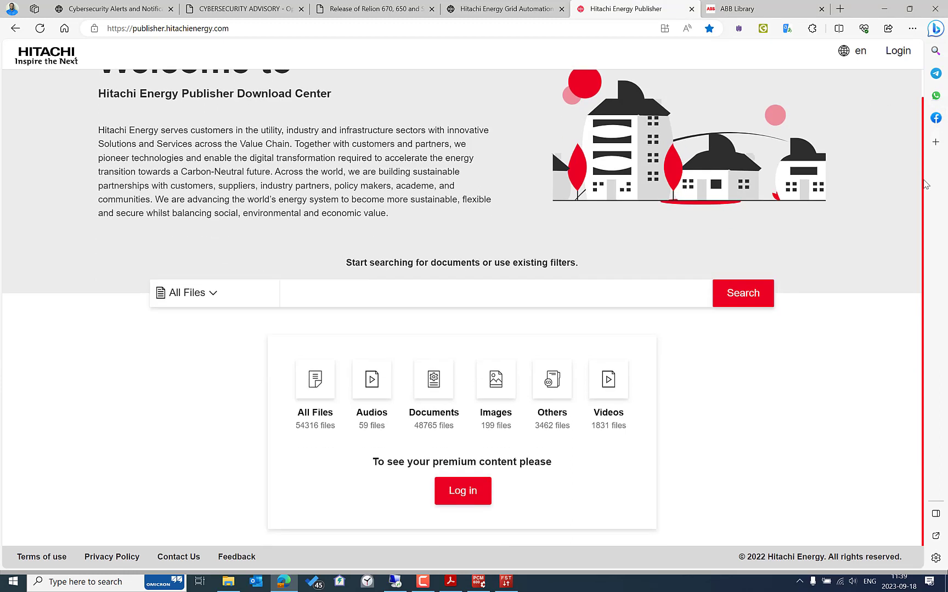
left_click(215, 294)
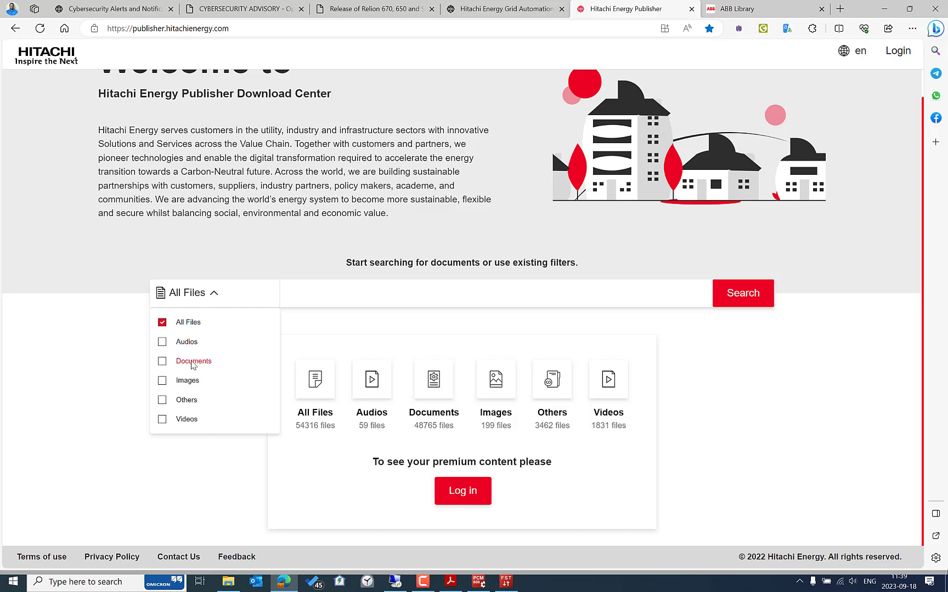
left_click(163, 363)
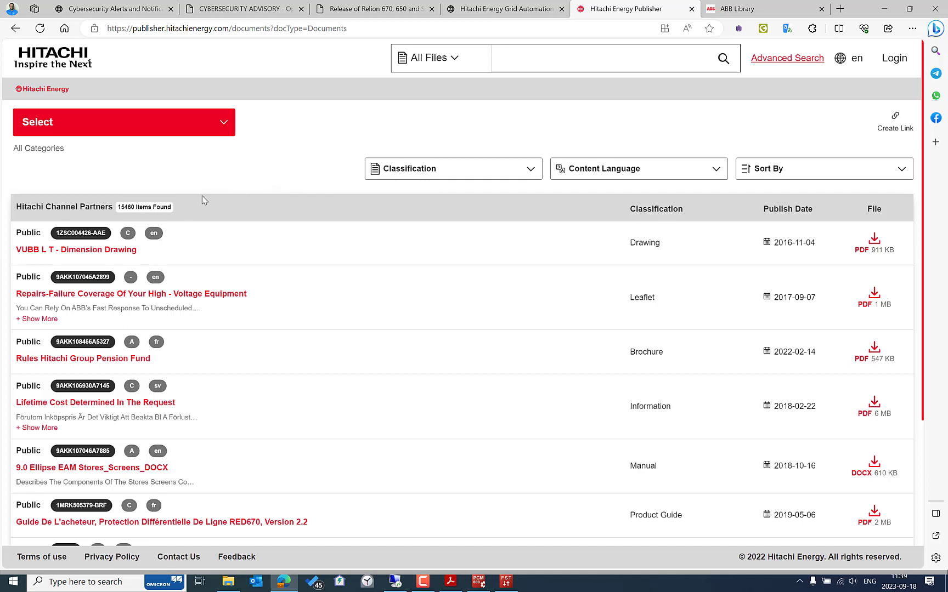
- Browse the categories through PG Offering Tree, Grid Automation & Communication Products and Protection and Control IEDs to Line Differential Protection
left_click(214, 128)
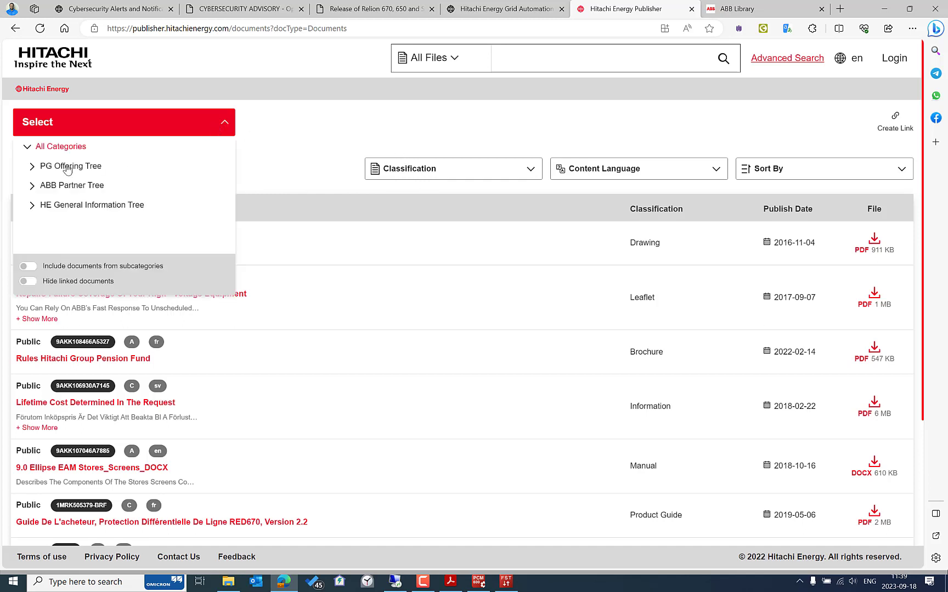
left_click(31, 167)
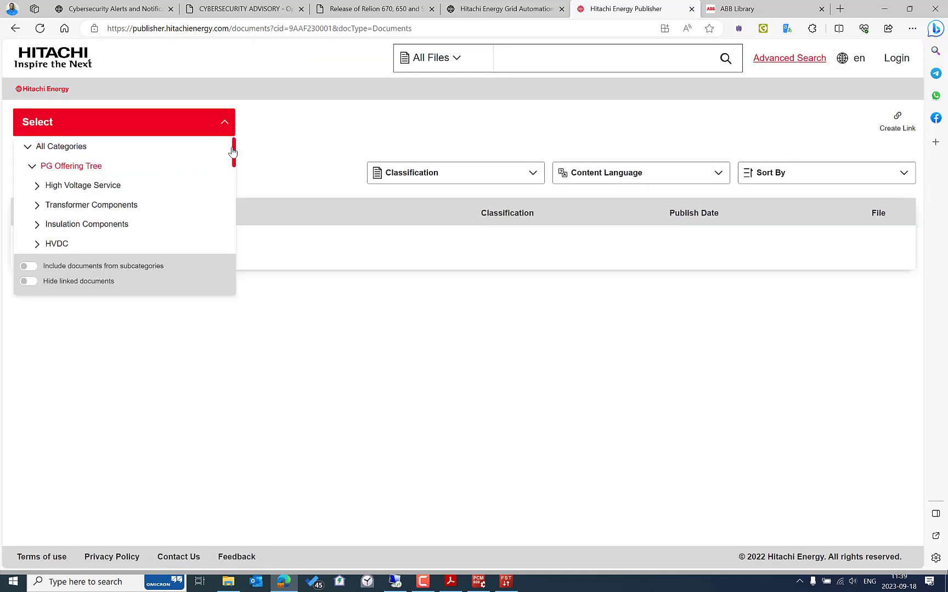
left_click_drag(235, 152, 230, 185)
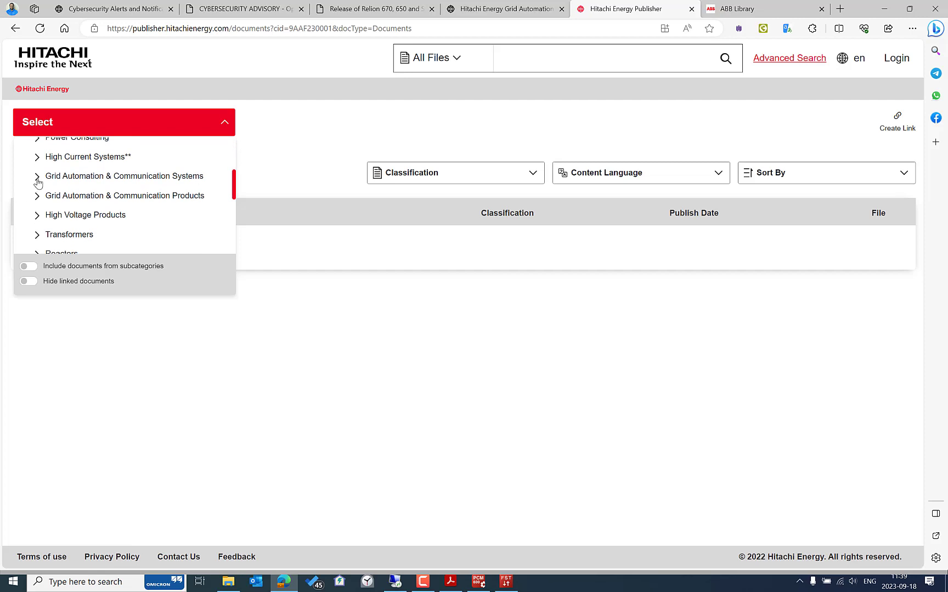
left_click(36, 198)
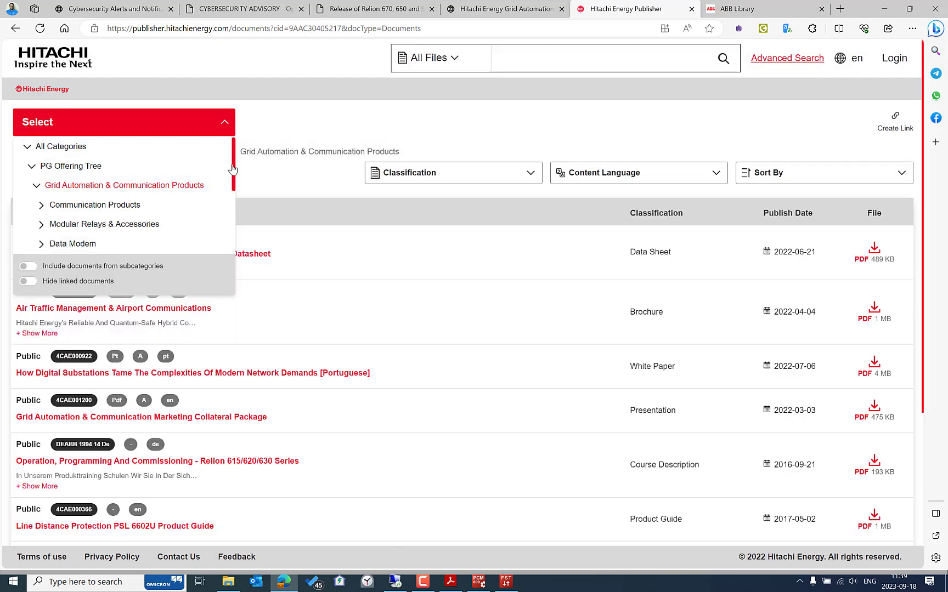
left_click_drag(233, 171, 228, 200)
scroll(230, 200, "down", 3)
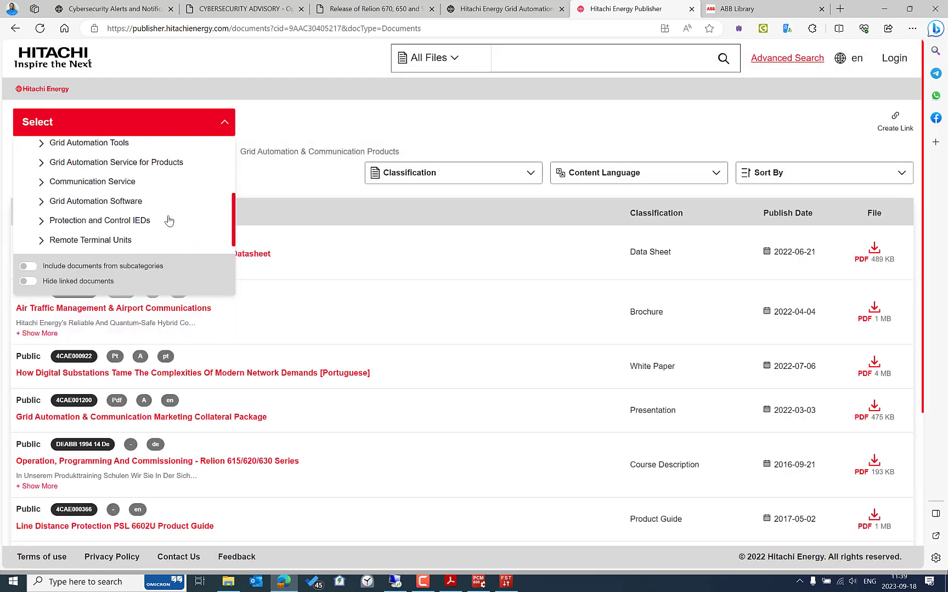
left_click(41, 222)
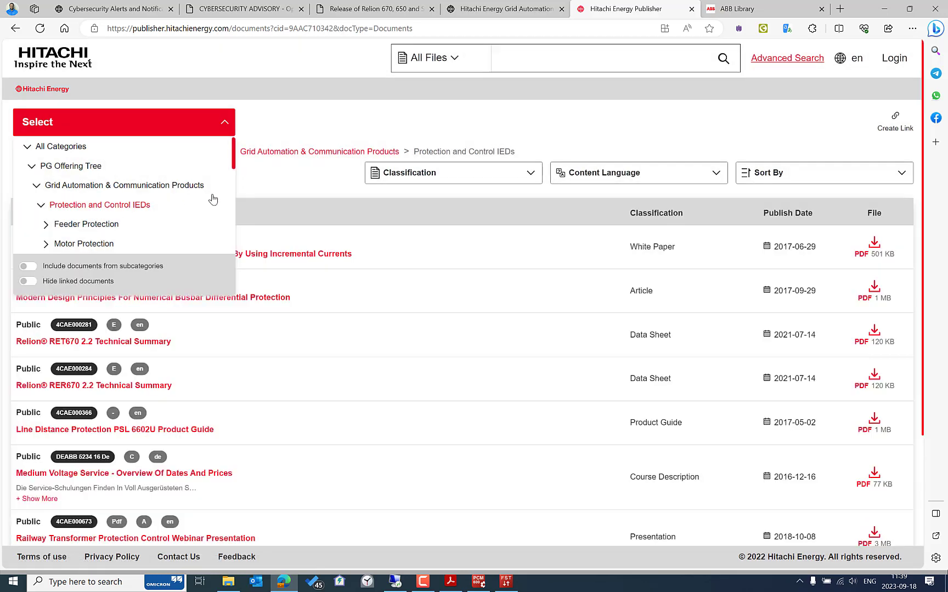
scroll(237, 158, "down", 4)
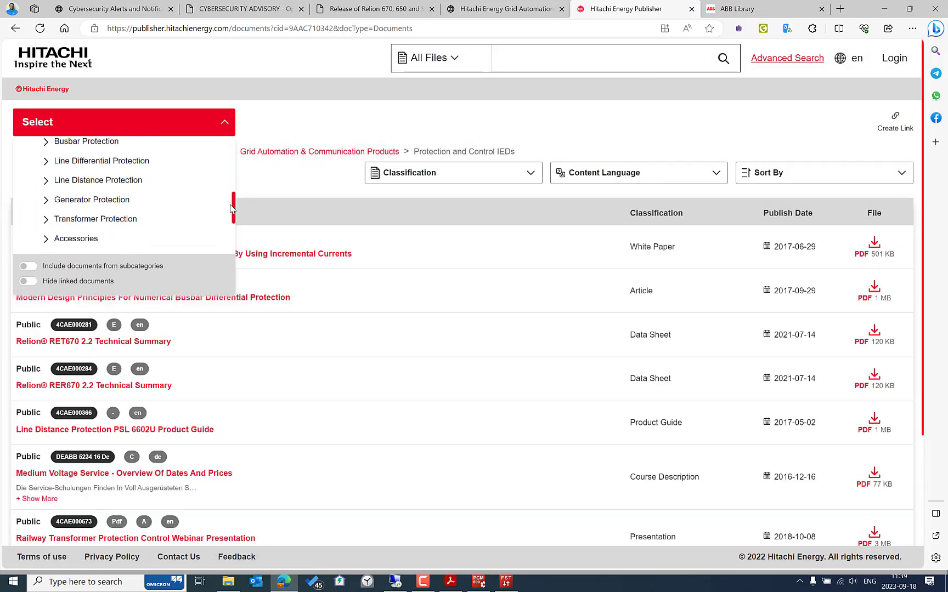
left_click(47, 160)
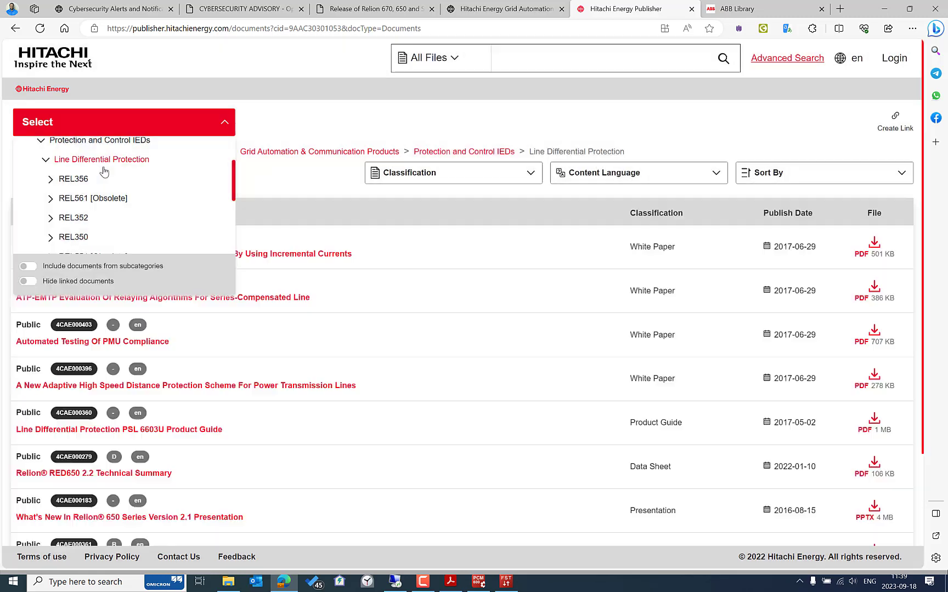
- Open the RED670 category under Line Differential Protection to list its documents
scroll(109, 219, "down", 3)
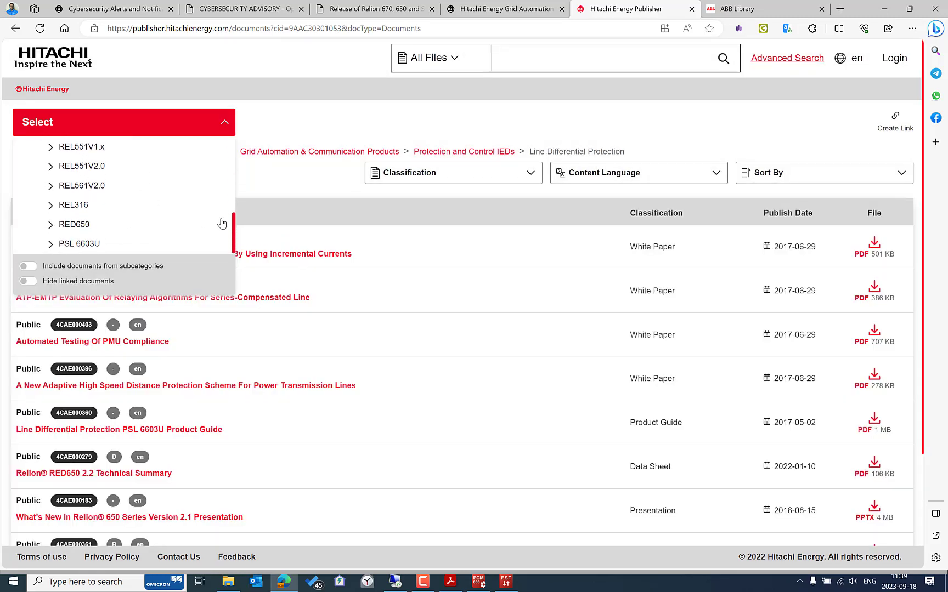
left_click_drag(236, 228, 240, 210)
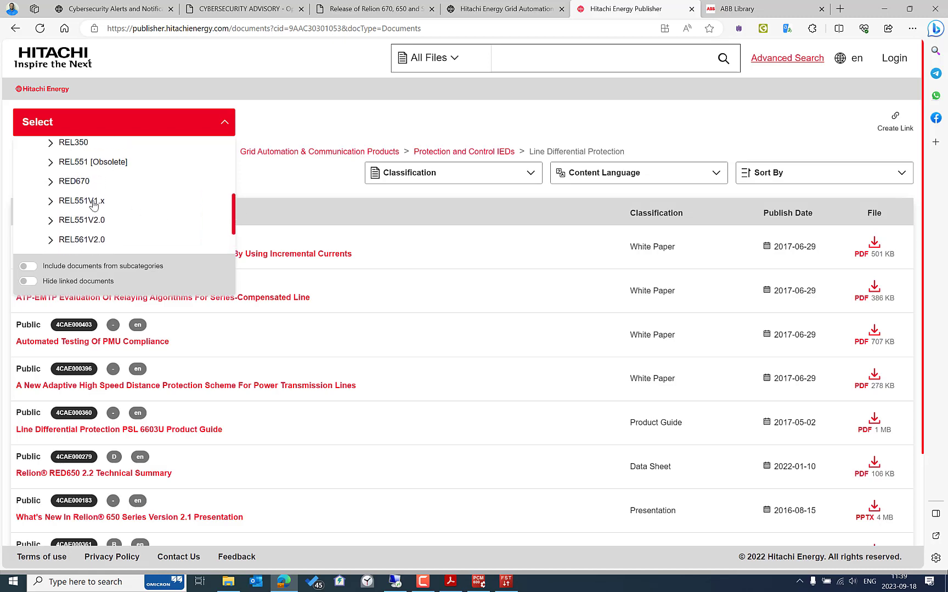
left_click(185, 163)
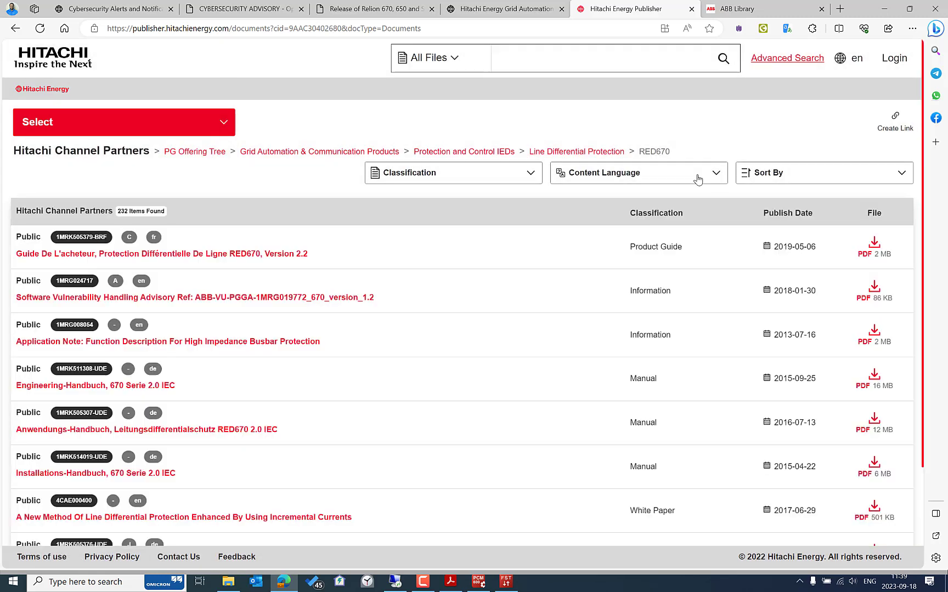
- Filter the RED670 documents to English content and look over the available document classifications without choosing one
left_click(697, 179)
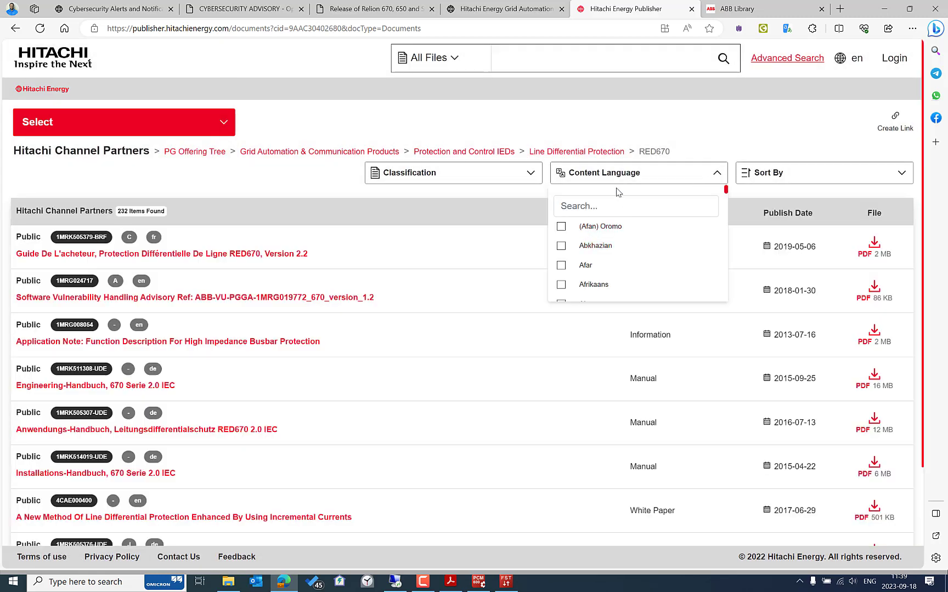
type("en")
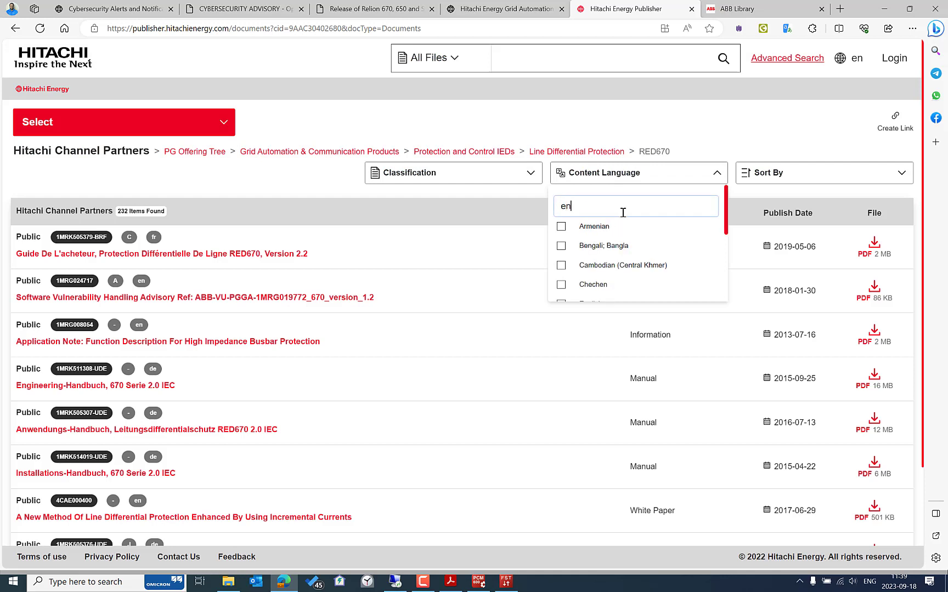
type("g")
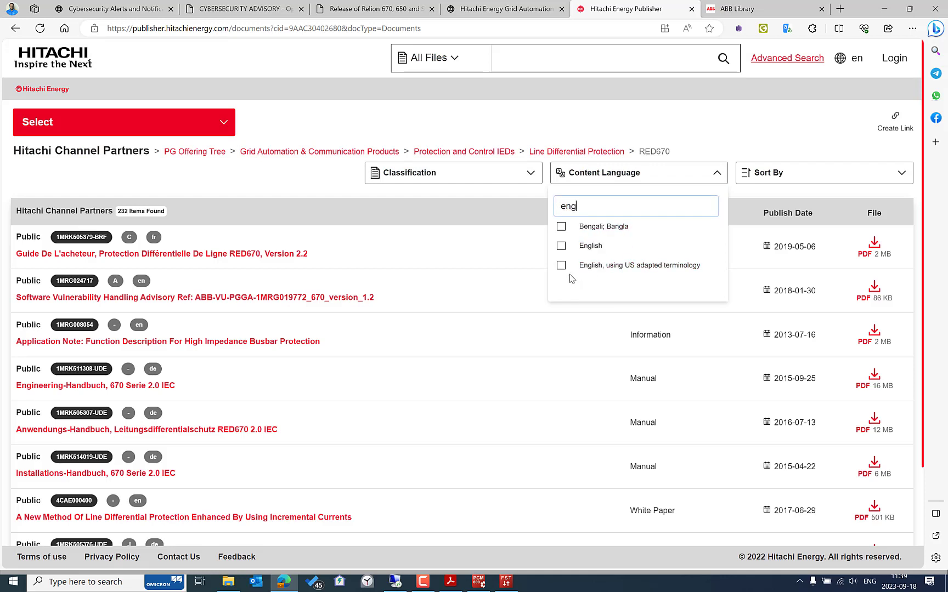
left_click(562, 245)
left_click(561, 245)
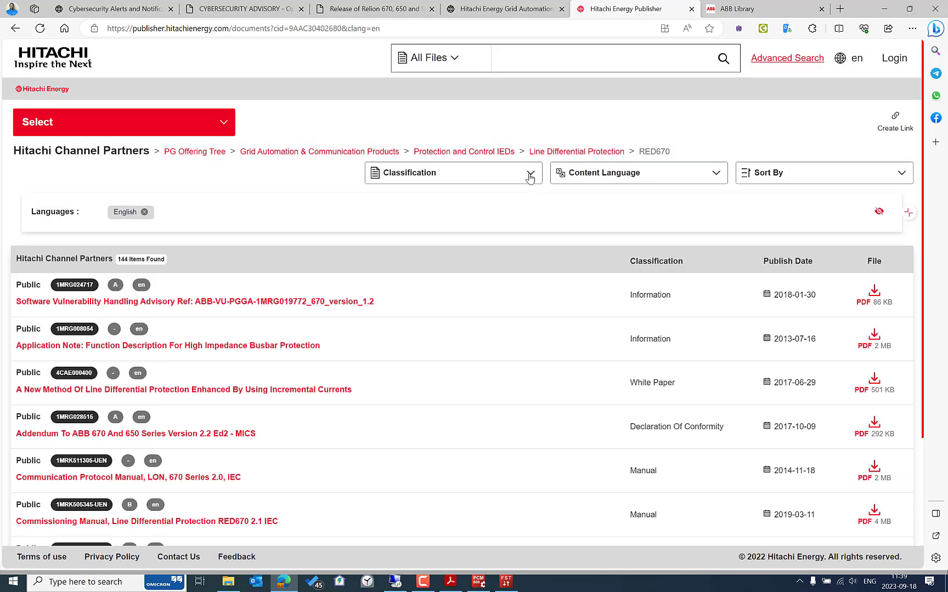
left_click(527, 176)
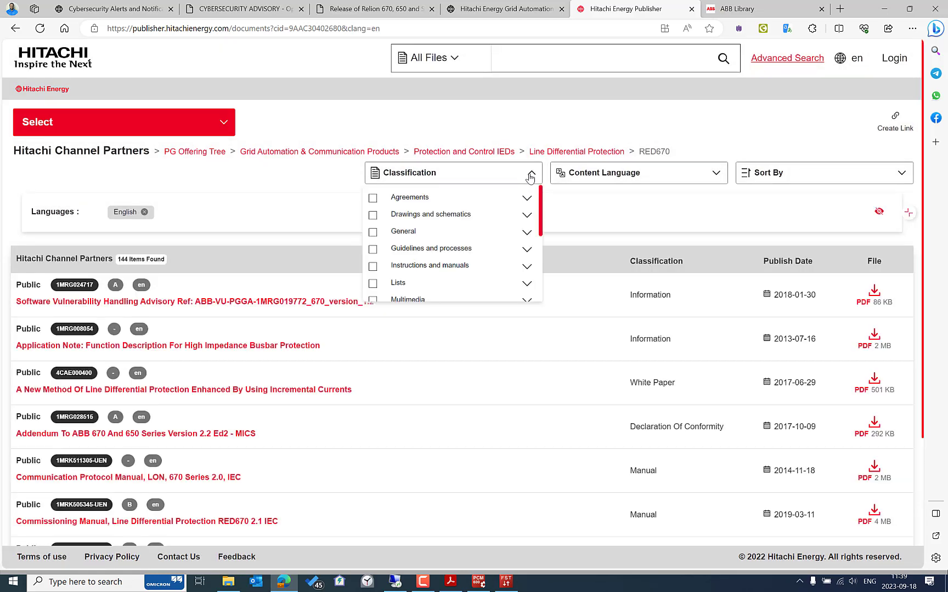
left_click(640, 115)
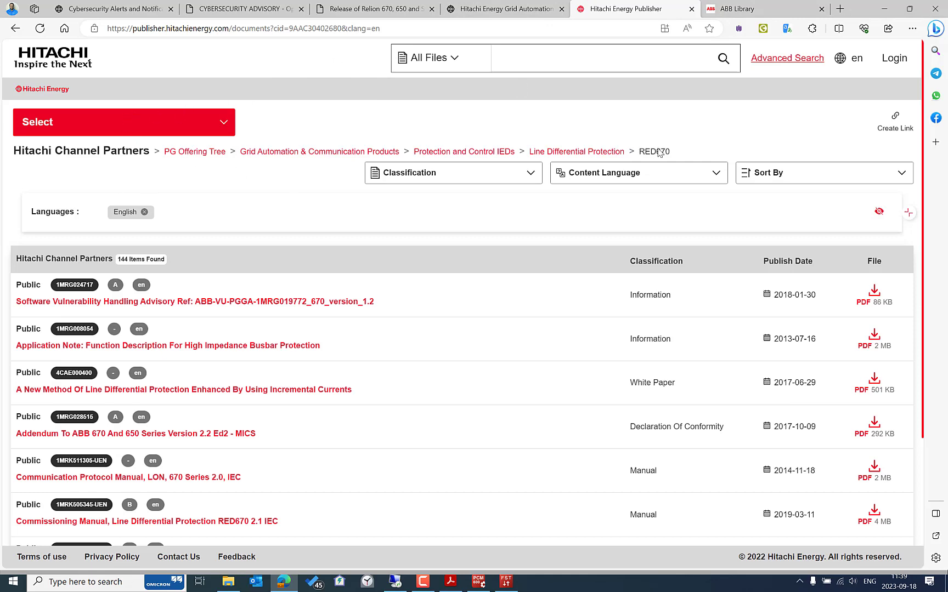
- Check the upgrade progress in Field Service Tool, show the Cybersecurity Alerts and Notifications page in Edge, and return to the upgrade progress
left_click(879, 11)
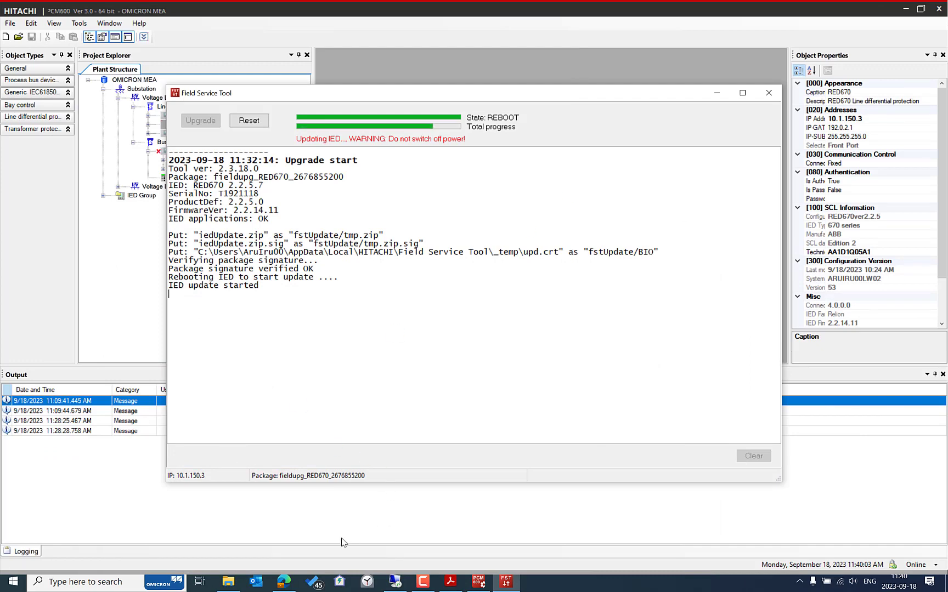
left_click(284, 582)
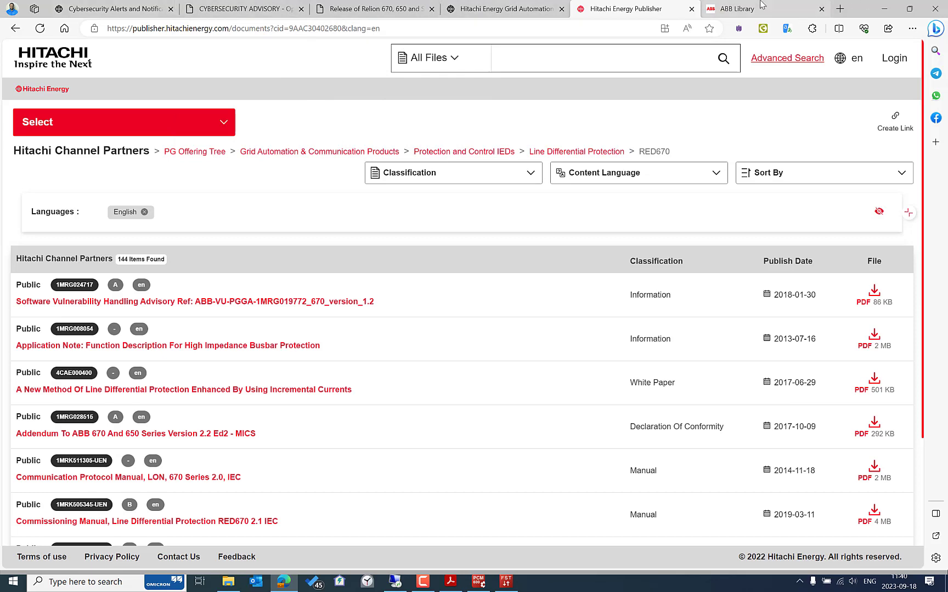
left_click(126, 8)
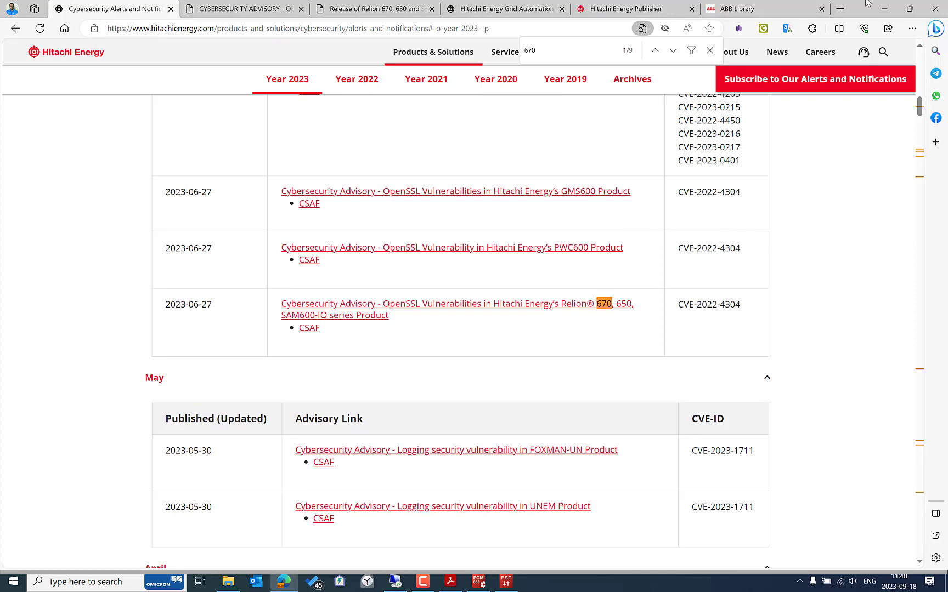
left_click(884, 5)
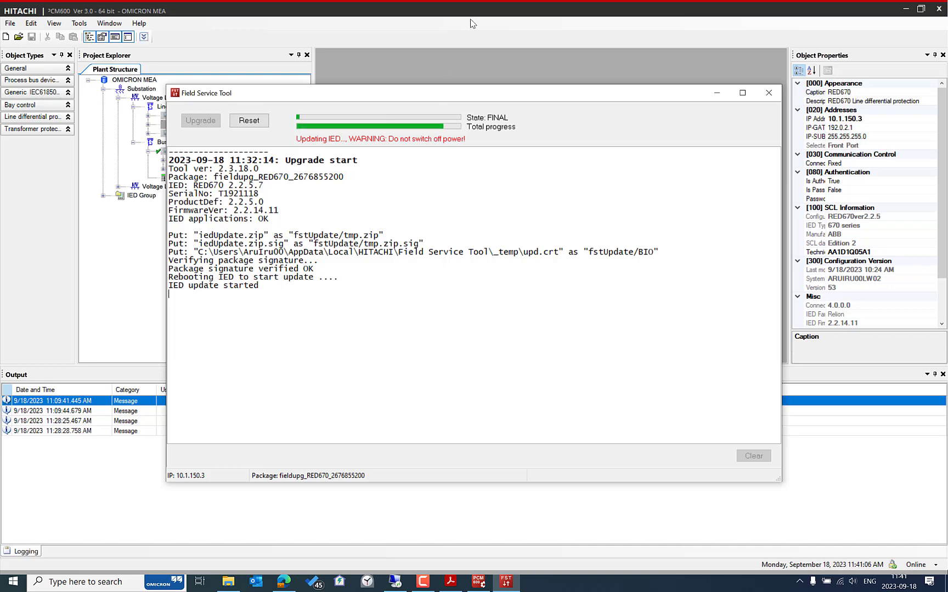
- Switch to PCM600, start Update Manager with administrator rights, and show the software packages available to get
left_click(445, 21)
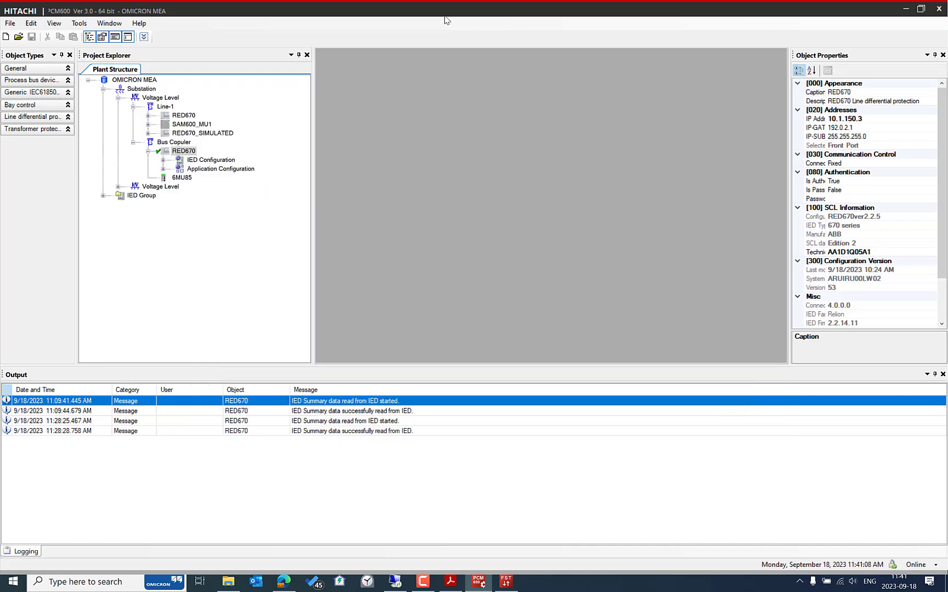
left_click(140, 23)
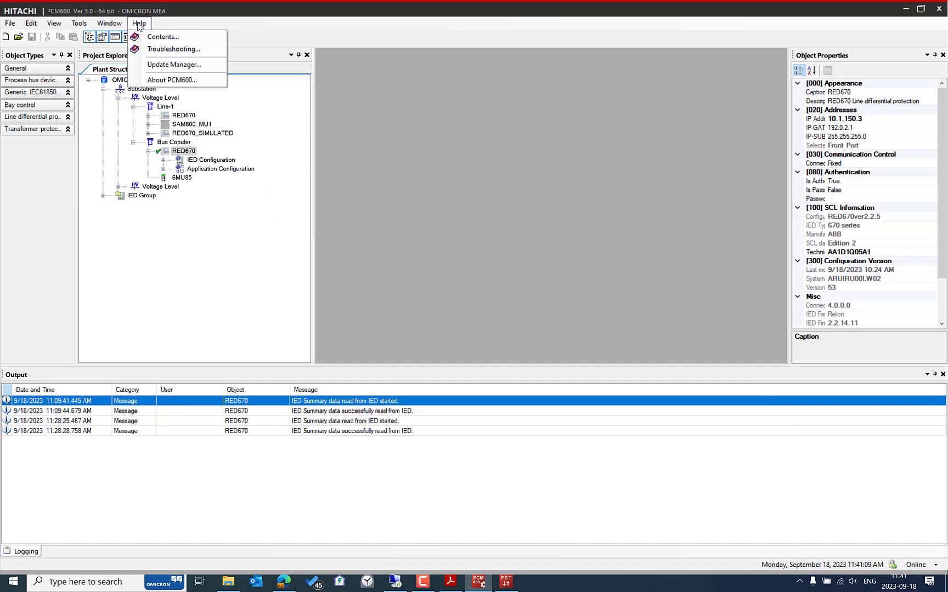
left_click(167, 66)
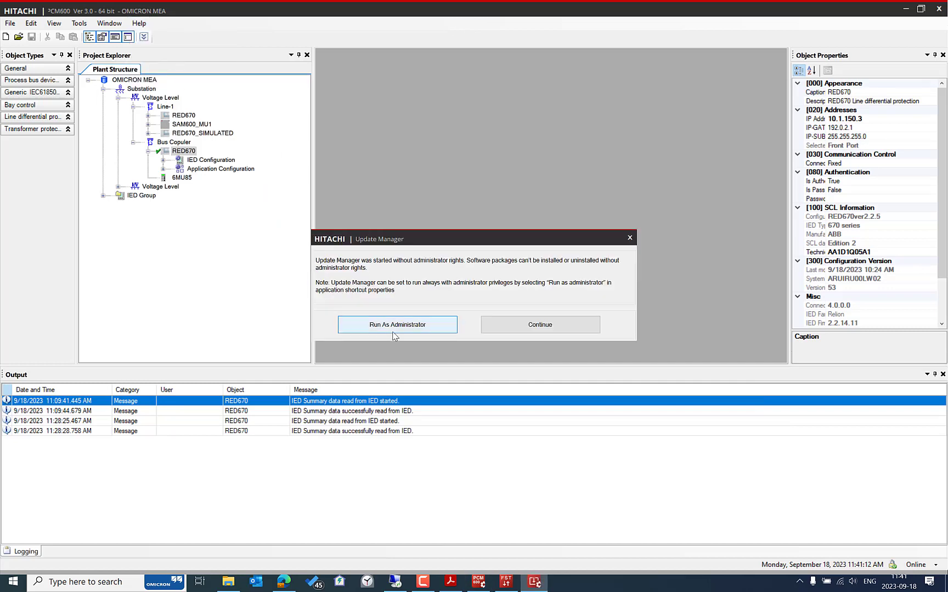
left_click(398, 329)
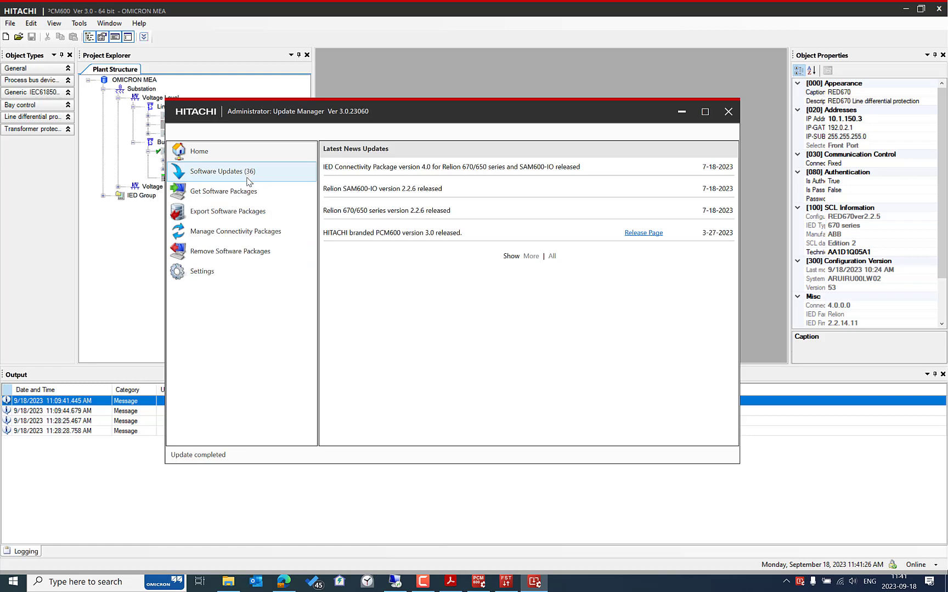
left_click(248, 196)
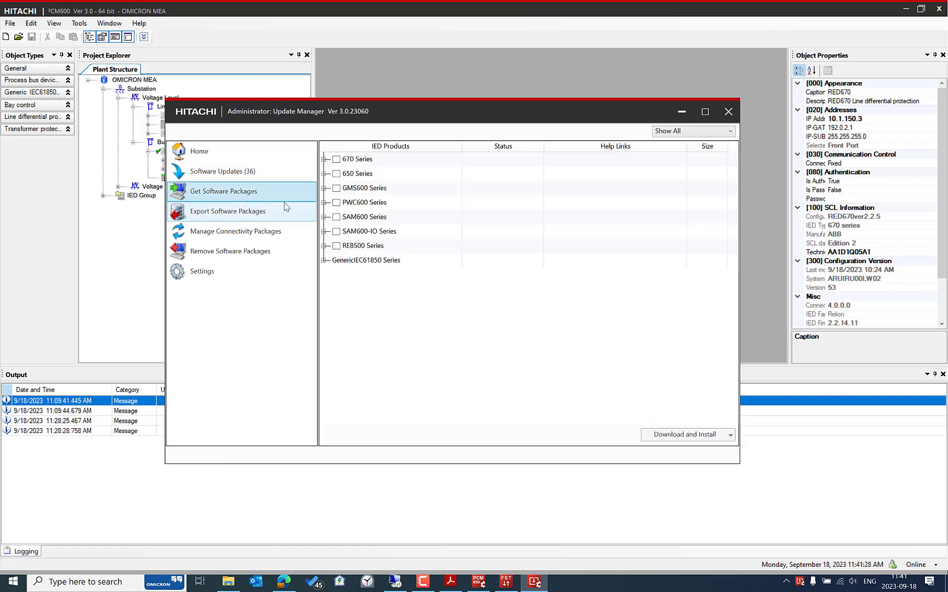
- Examine the 670 Series packages, including RED670 version 2.2.6 and connectivity package 4.0.0.0
left_click(324, 160)
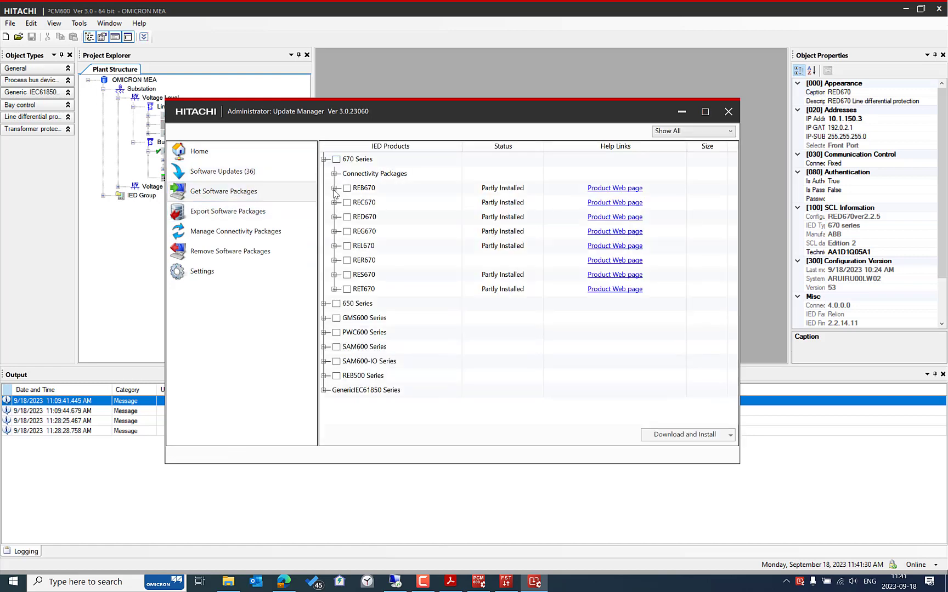
left_click(334, 217)
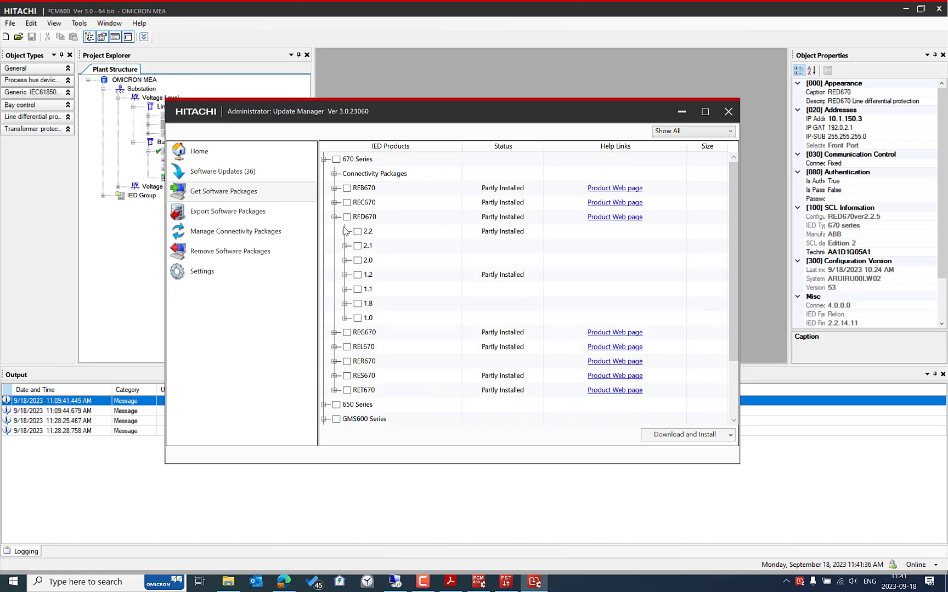
left_click(345, 232)
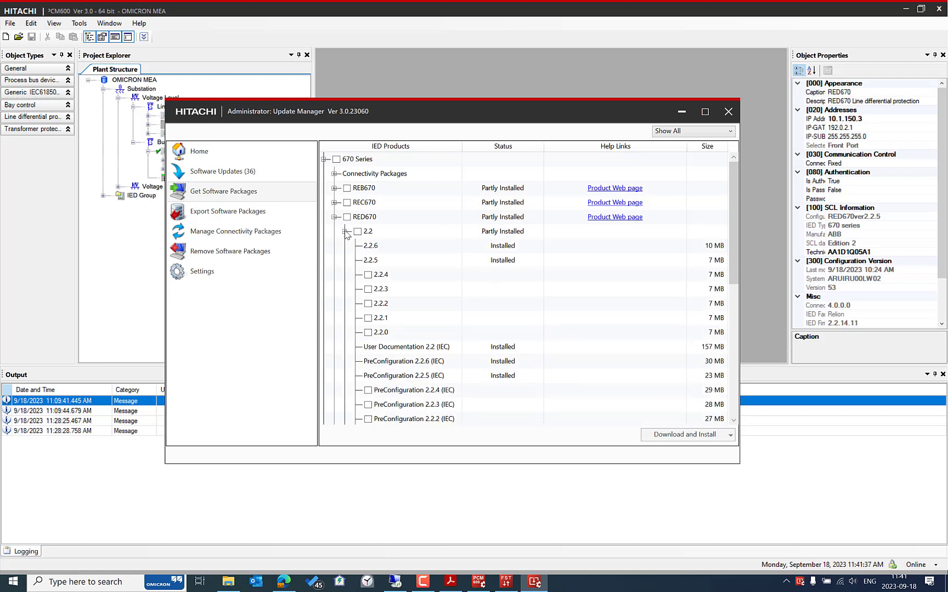
left_click(376, 250)
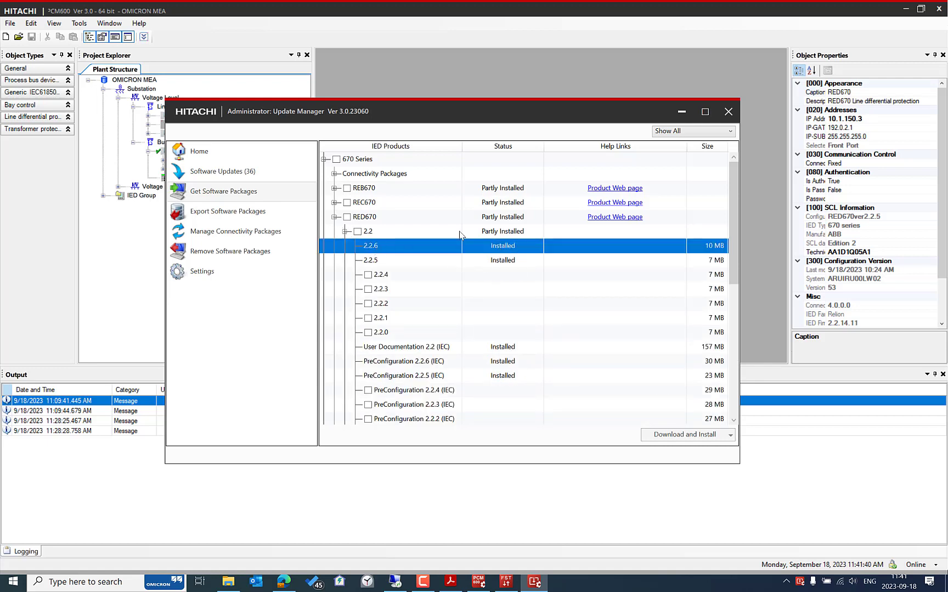
left_click(334, 174)
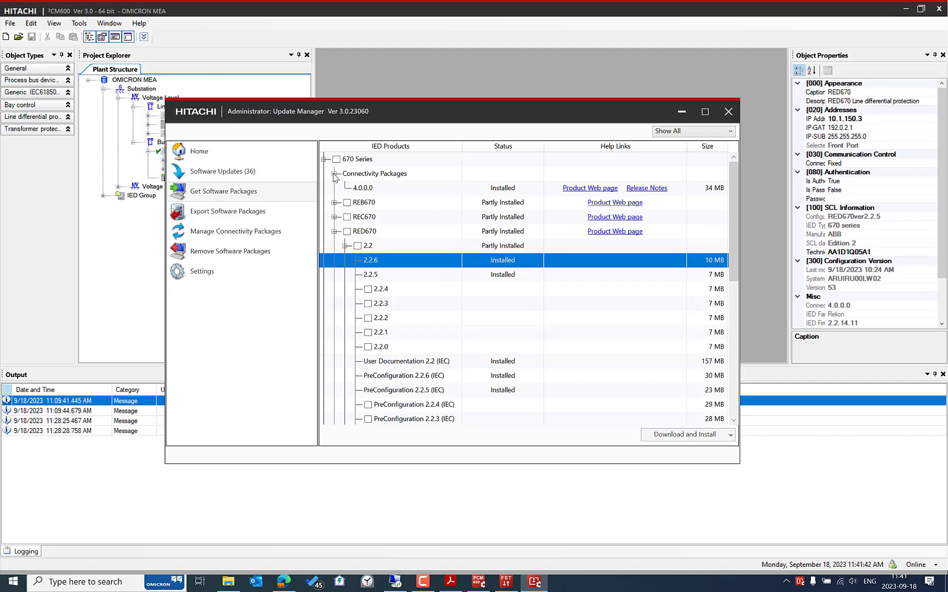
left_click(448, 190)
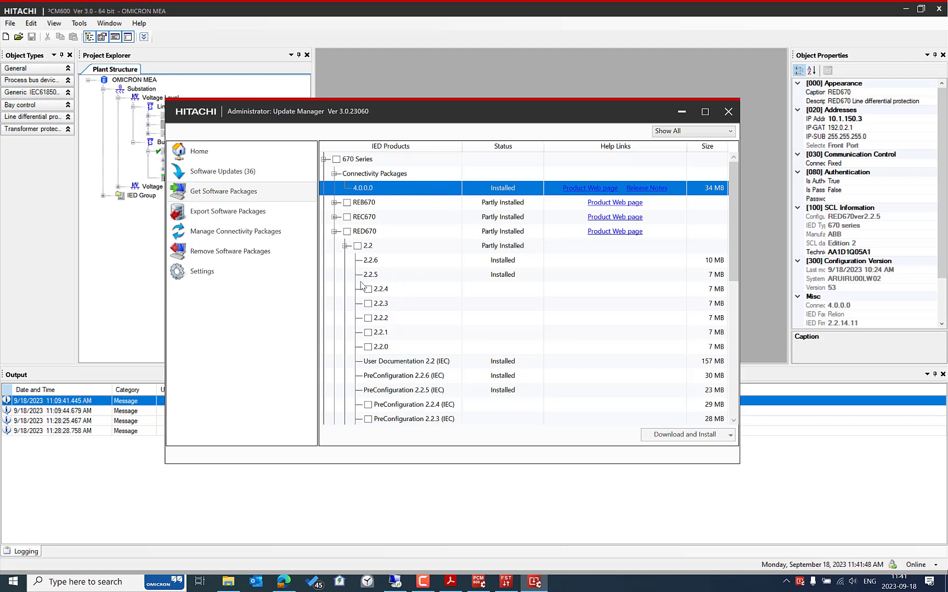
- Collapse the RED670 and 670 Series package lists, and minimize Update Manager
left_click(345, 247)
left_click(345, 246)
mouse_move(734, 216)
left_mouse_down()
mouse_move(736, 266)
mouse_move(730, 205)
left_mouse_up()
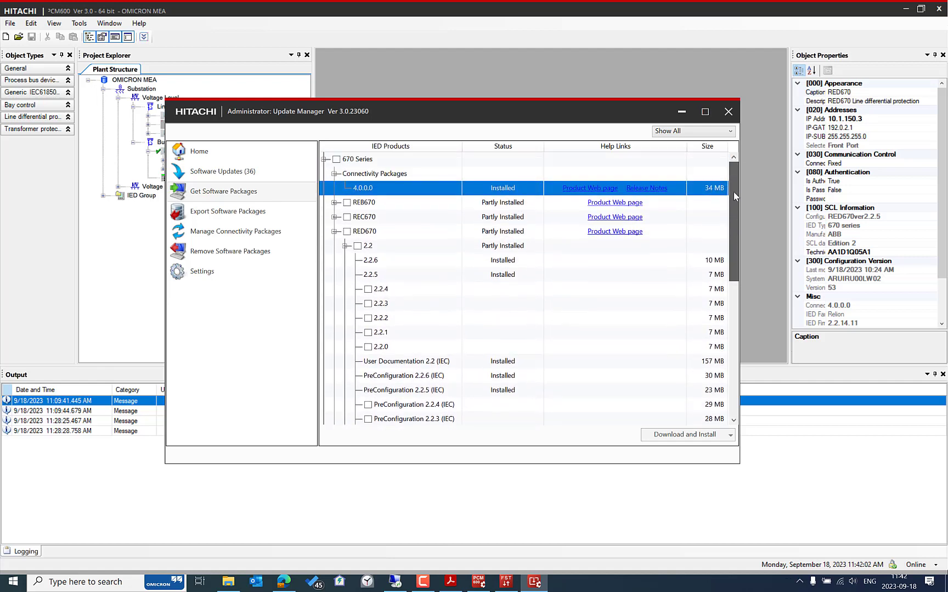
left_click(346, 246)
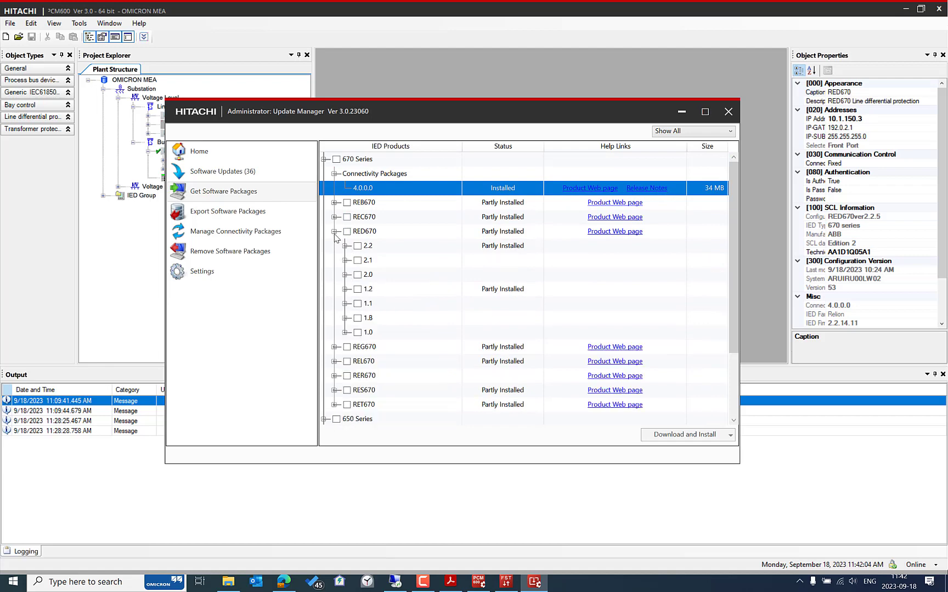
left_click(334, 232)
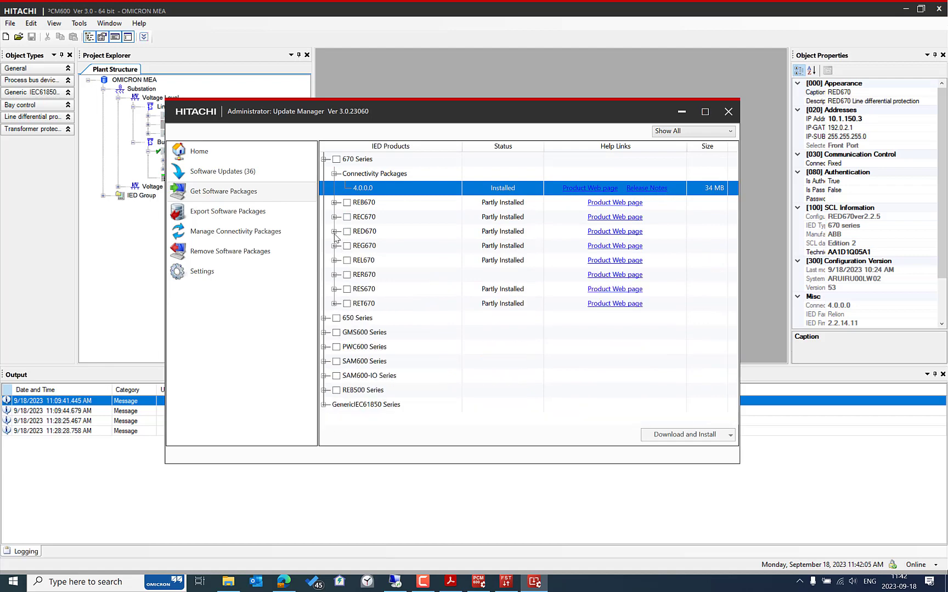
left_click(324, 160)
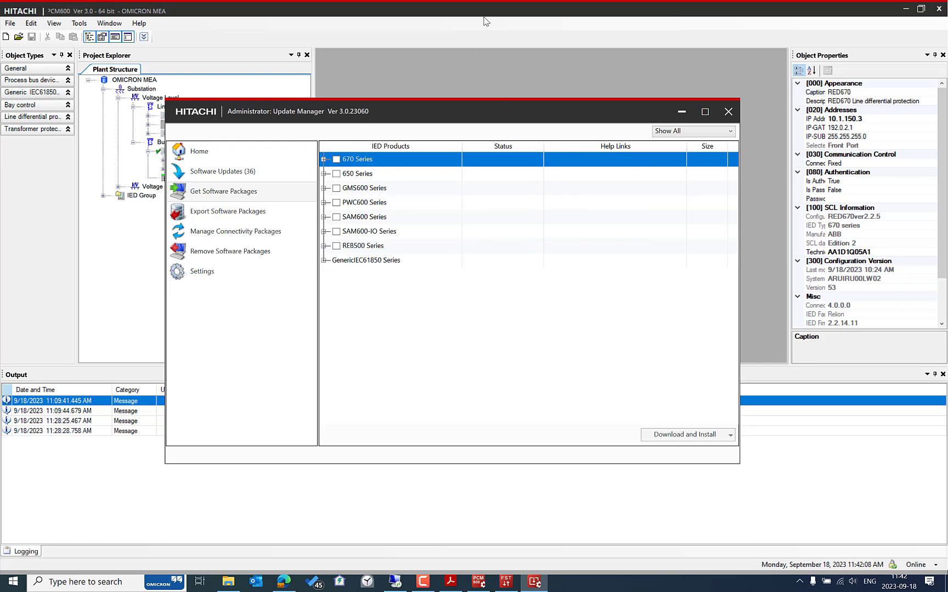
left_click(682, 112)
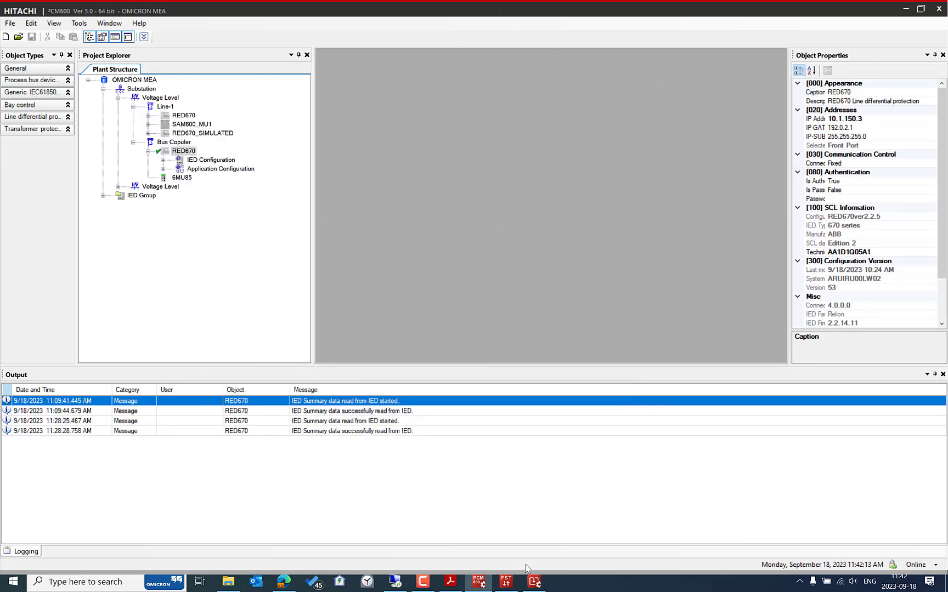
- Switch to Field Service Tool and highlight the upgrade result line in its log
left_click(505, 581)
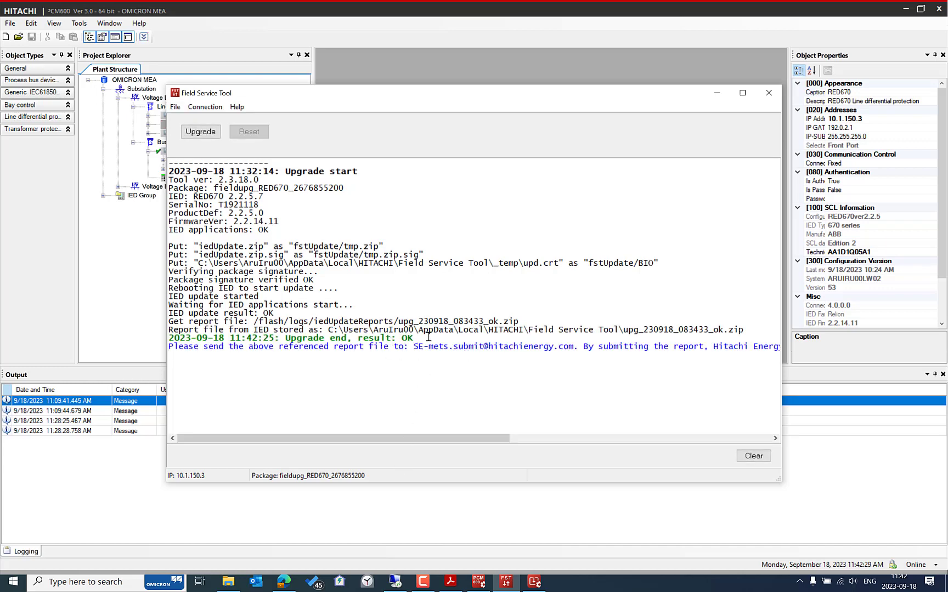
left_click_drag(415, 339, 294, 338)
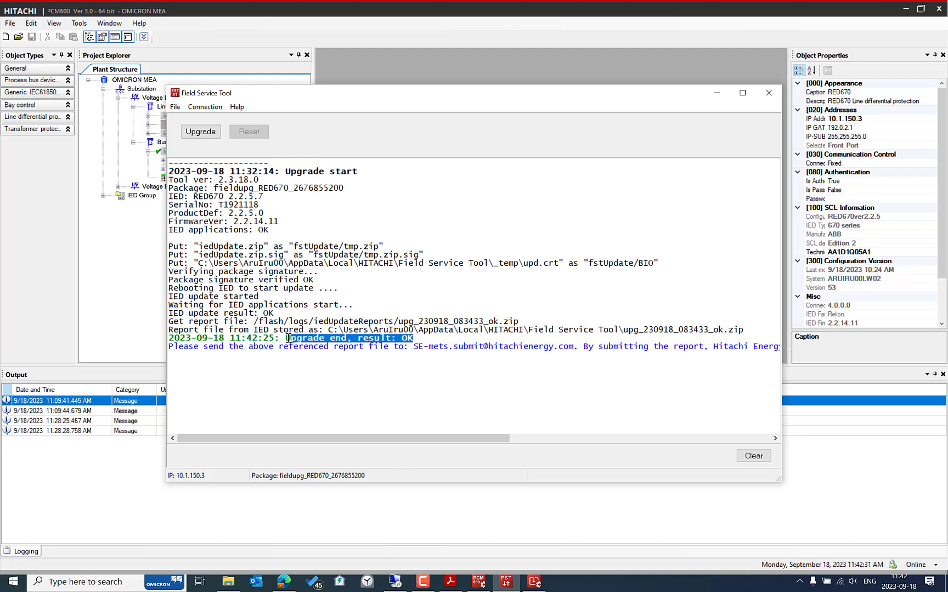
left_click(443, 331)
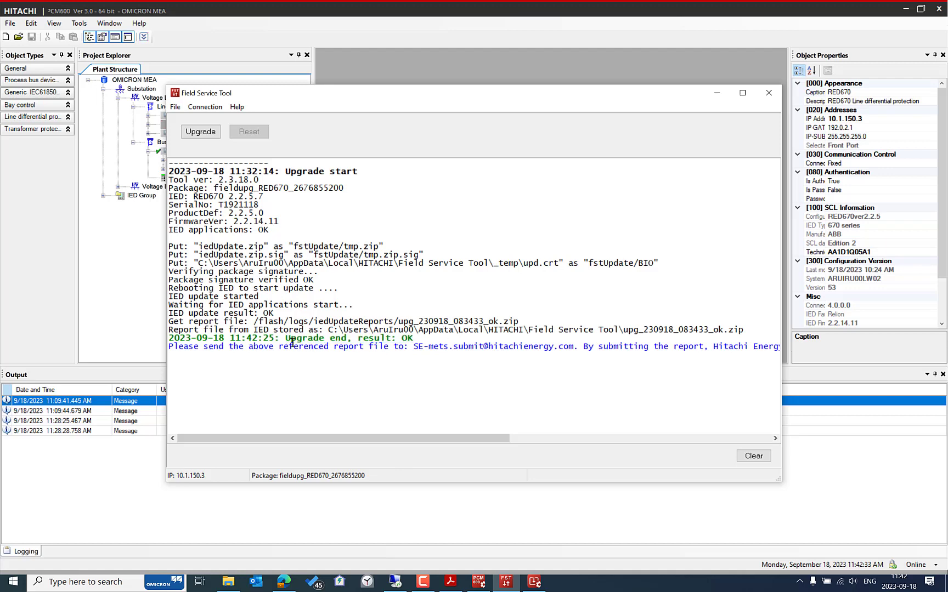
left_click_drag(424, 340, 168, 341)
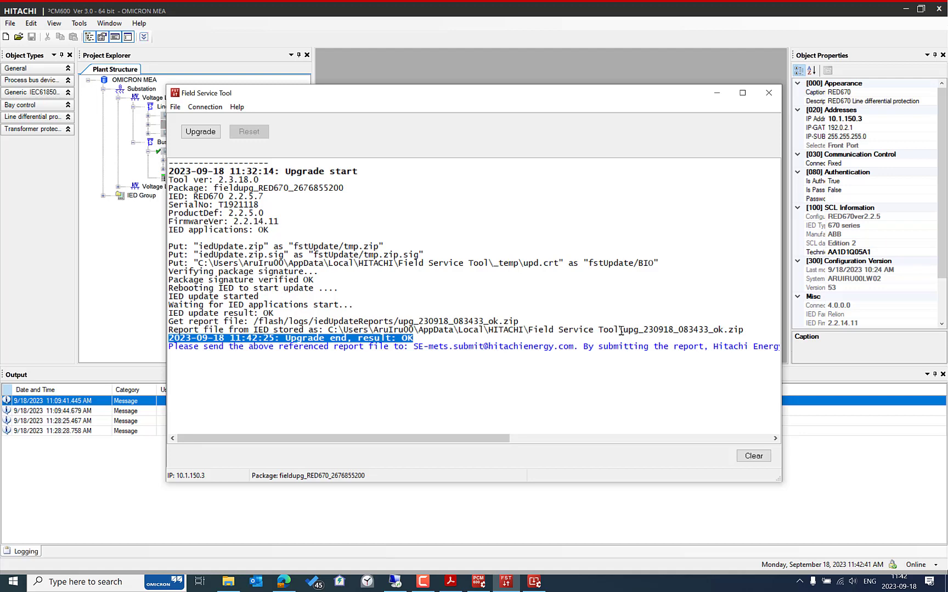
- Copy the report file's folder path from the upgrade log and open that folder in File Explorer
left_click_drag(622, 330, 331, 329)
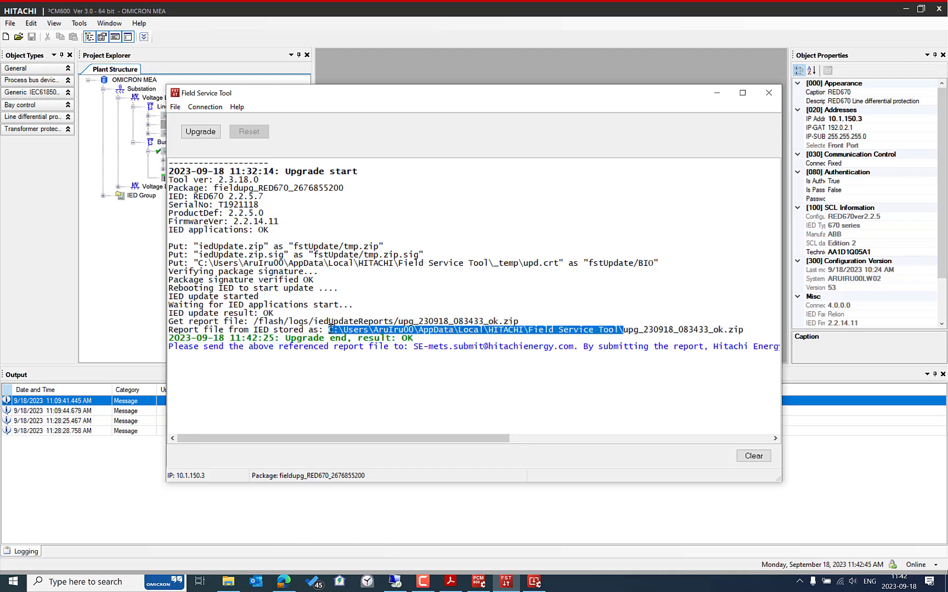
key("ctrl+c")
key("super+r")
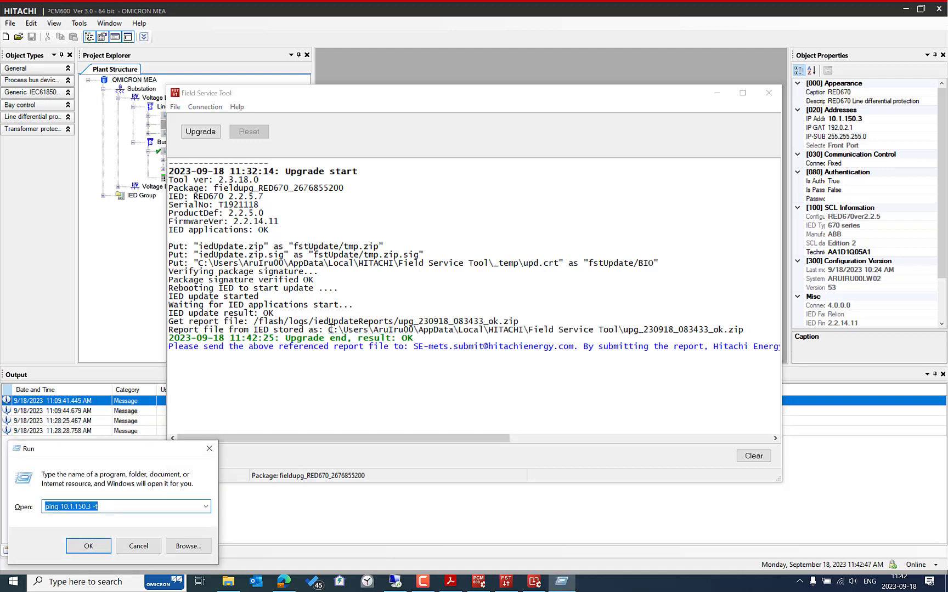
key("ctrl+v")
key("Return")
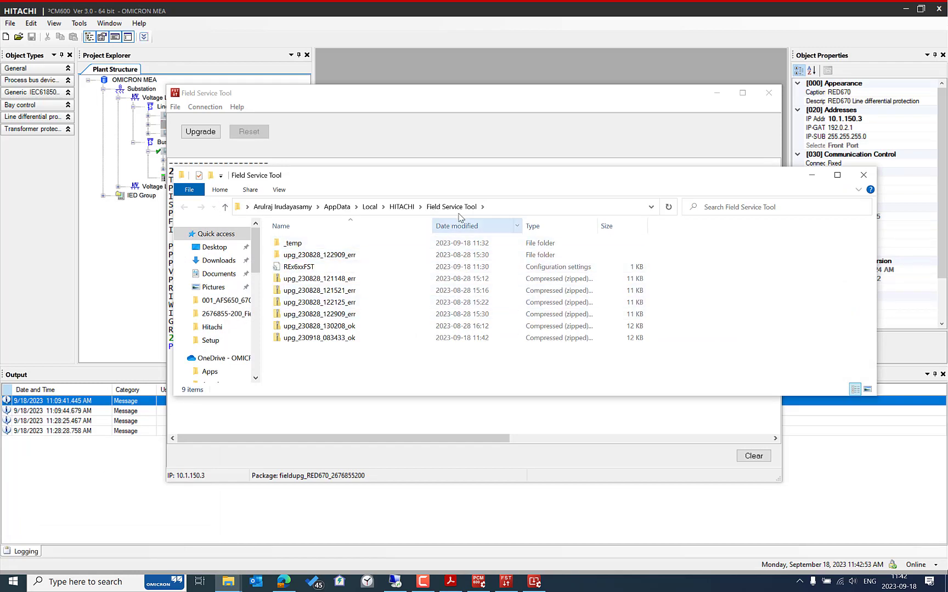
left_click_drag(488, 181, 509, 269)
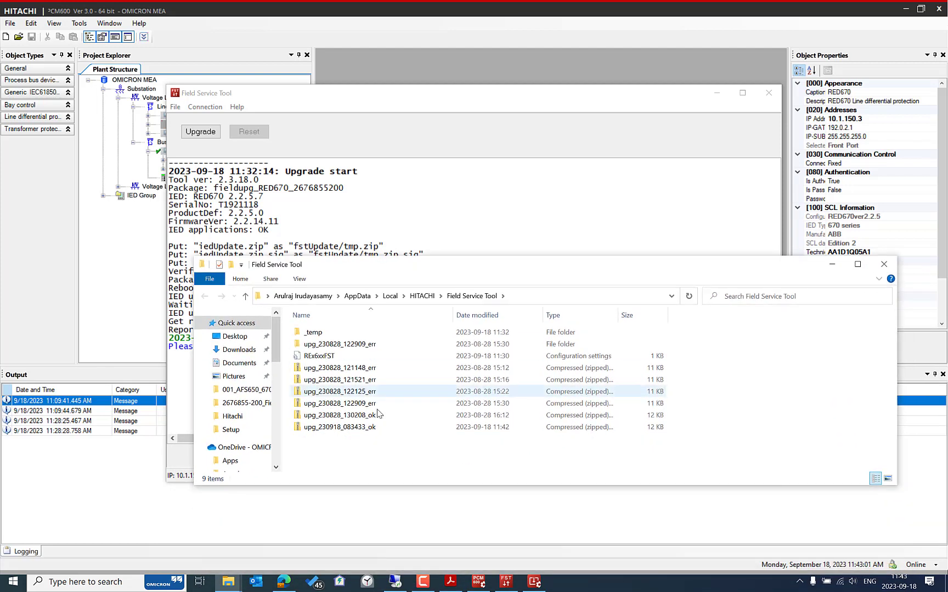
- View the contents of the upg_230918_083433_ok archive, and return to the Field Service Tool folder
left_click(368, 427)
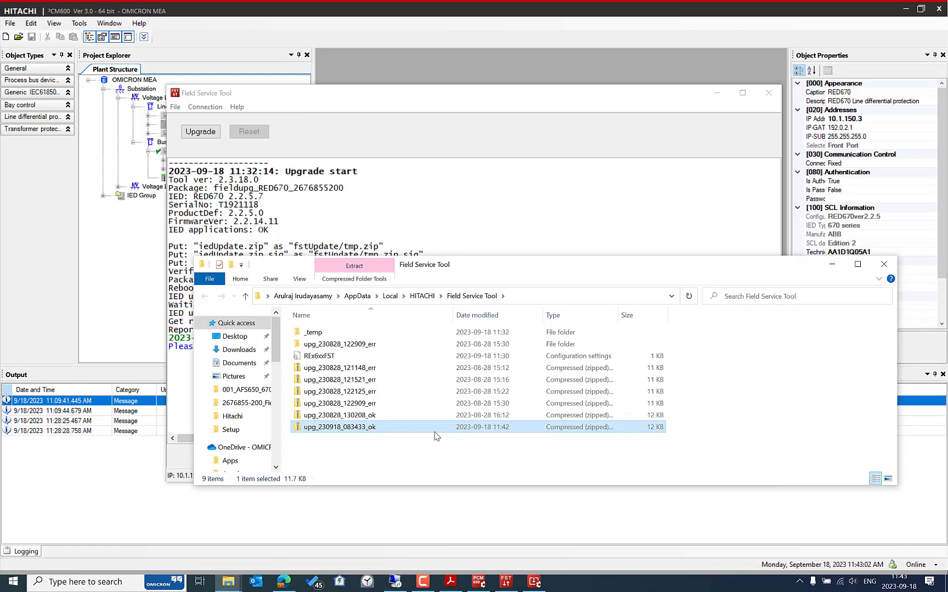
double_click(383, 428)
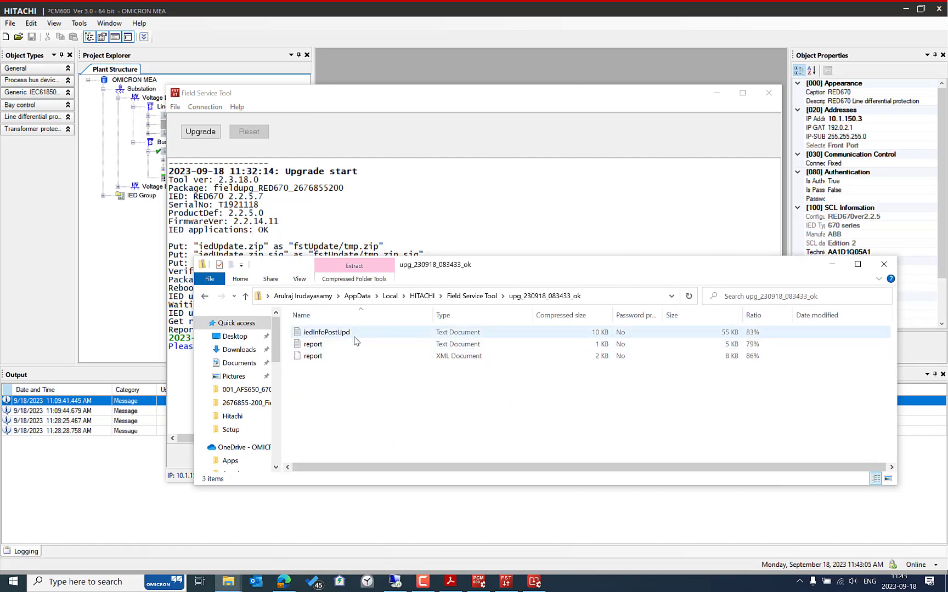
left_click(498, 295)
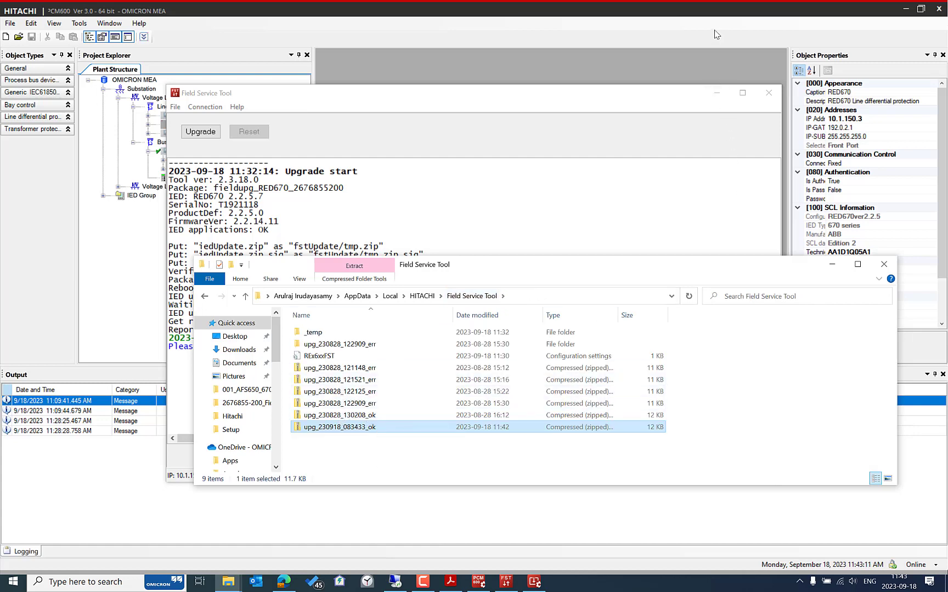
- Switch to Field Service Tool, highlight the report submission e-mail address in the log, and read the rest of that message
left_click(653, 89)
left_click(454, 355)
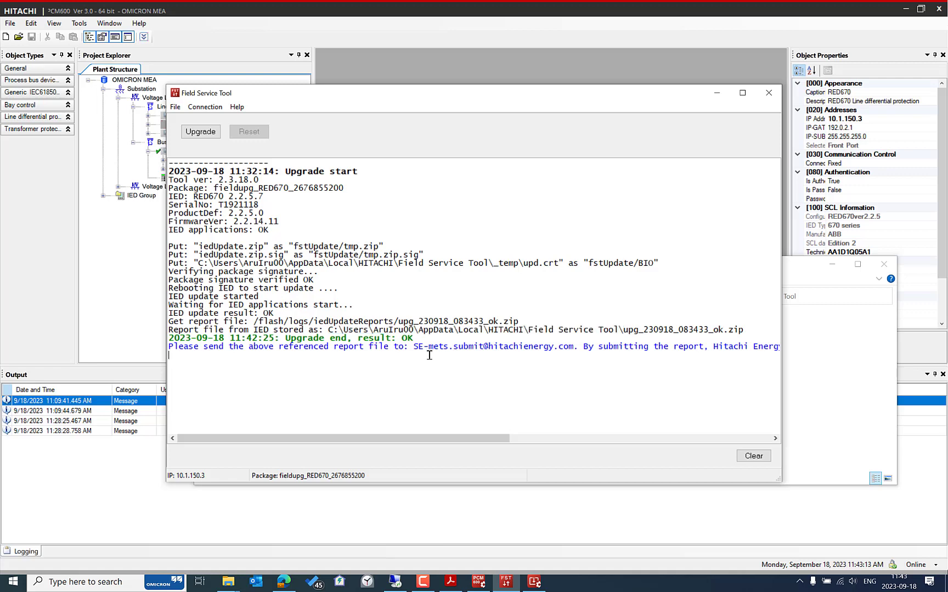
left_click_drag(413, 346, 572, 350)
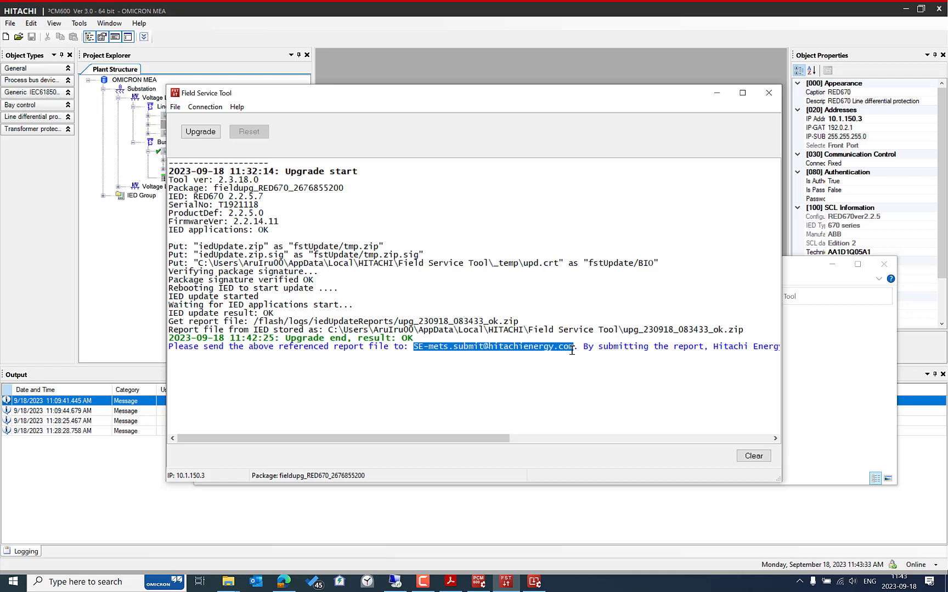
left_click_drag(504, 439, 724, 428)
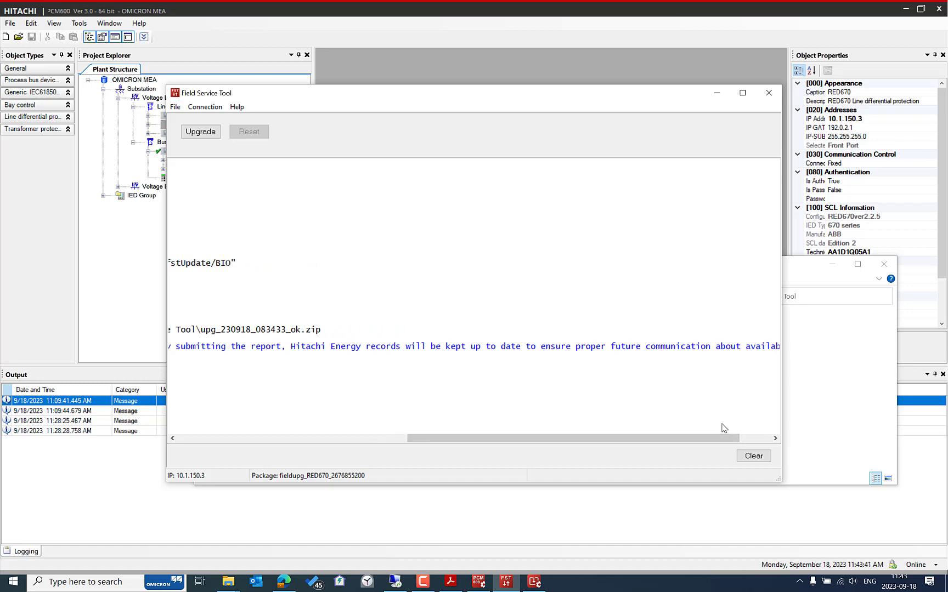
- Switch to Acrobat, examine the minimum TLS version examples in the Field Service Tool Instruction, and minimize the document
left_click(453, 583)
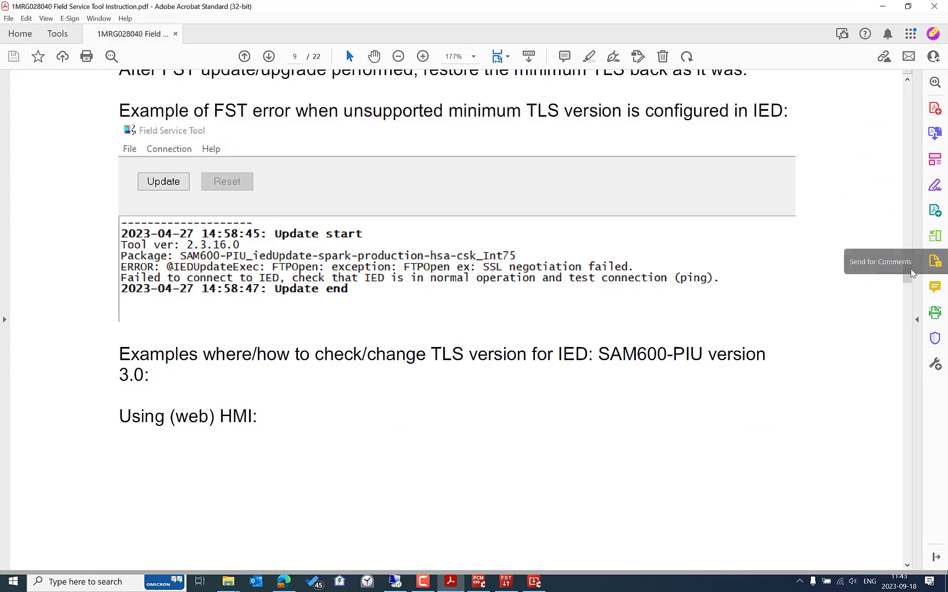
mouse_move(908, 273)
left_mouse_down()
mouse_move(908, 518)
mouse_move(906, 270)
mouse_move(905, 289)
left_mouse_up()
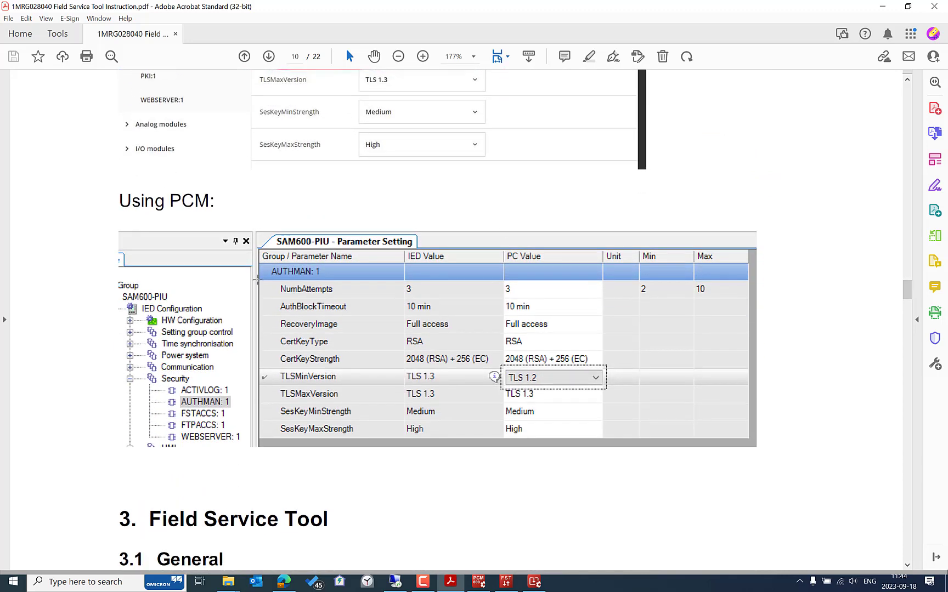
scroll(907, 295, "up", 3)
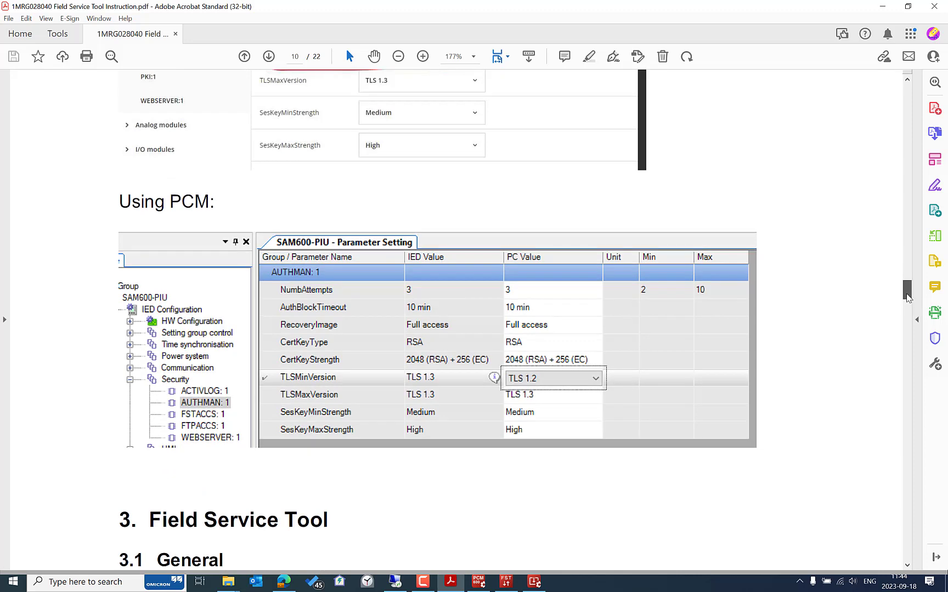
left_click(883, 7)
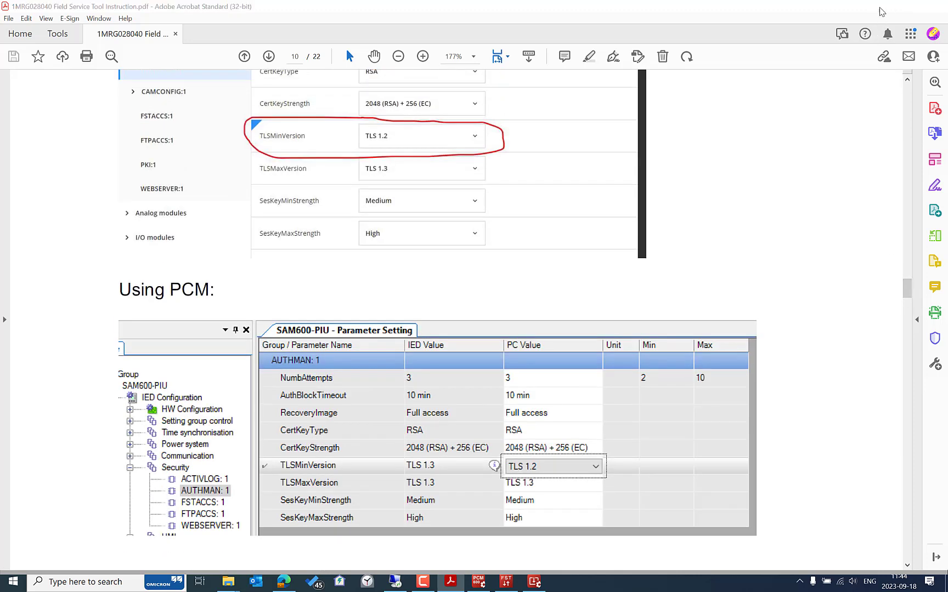
- Minimize the Field Service Tool and report folder windows to reveal the PCM600 project
left_click_drag(549, 438, 198, 452)
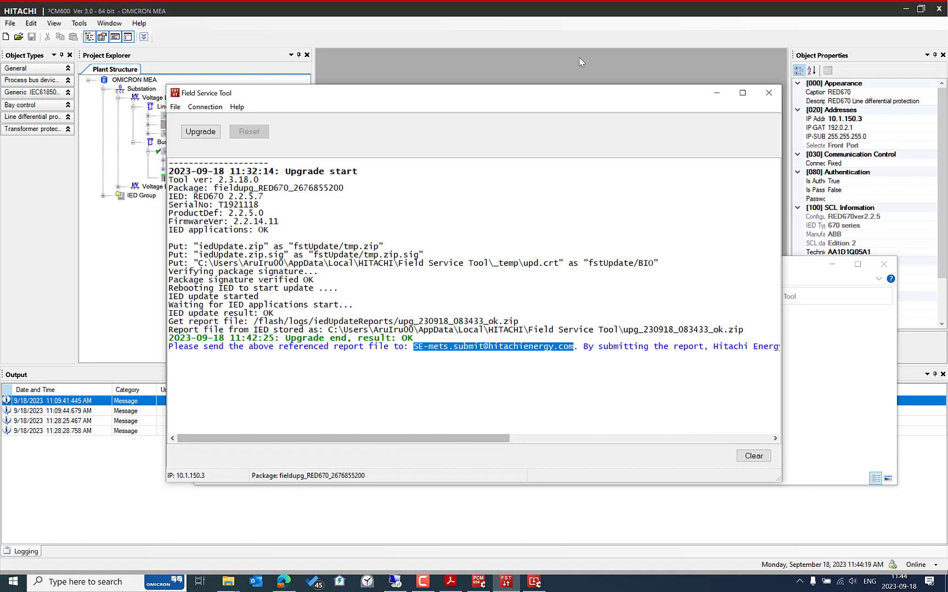
left_click(716, 93)
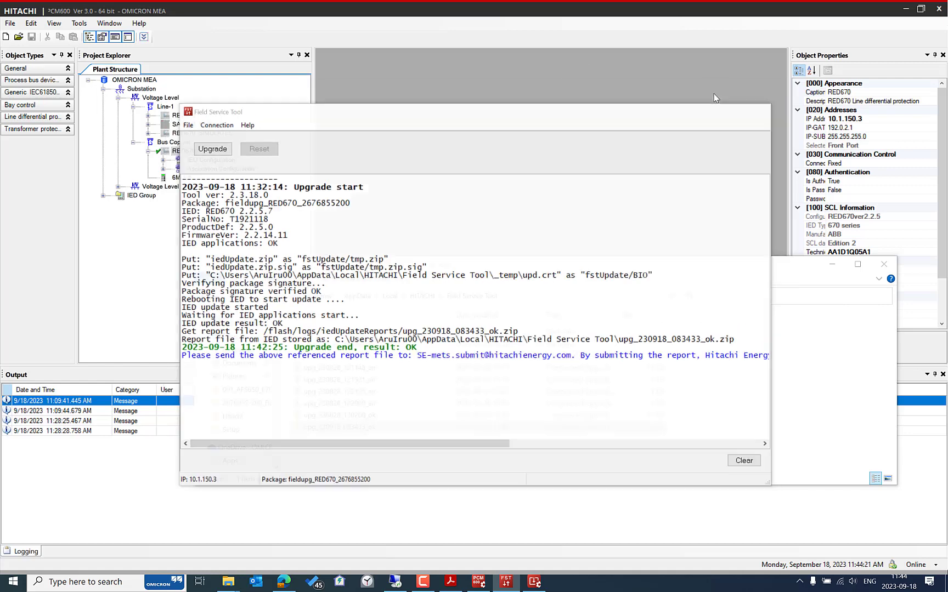
left_click(832, 264)
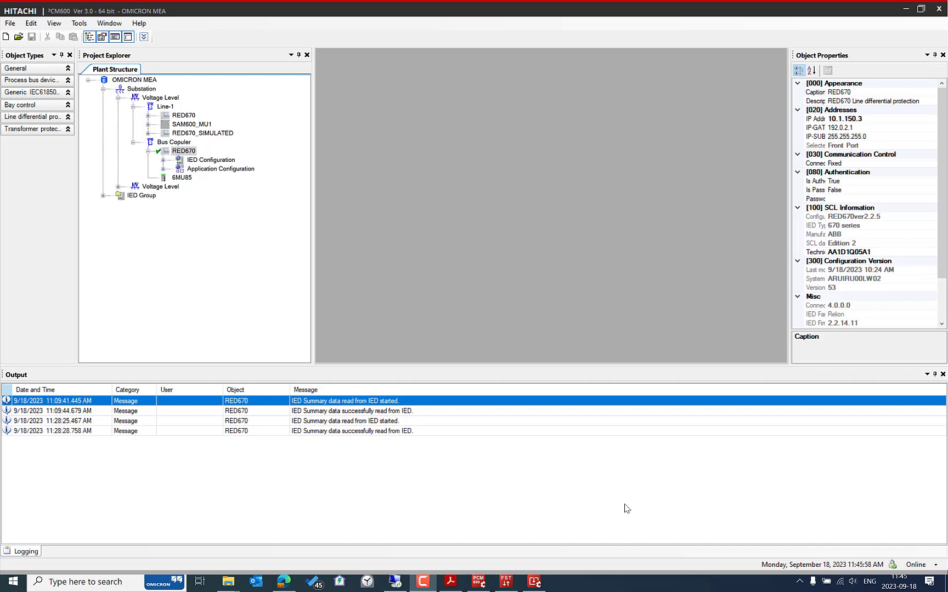
- Migrate the configuration of the RED670 under Bus Copuler to version 2.2.6 and show the migration report
right_click(185, 153)
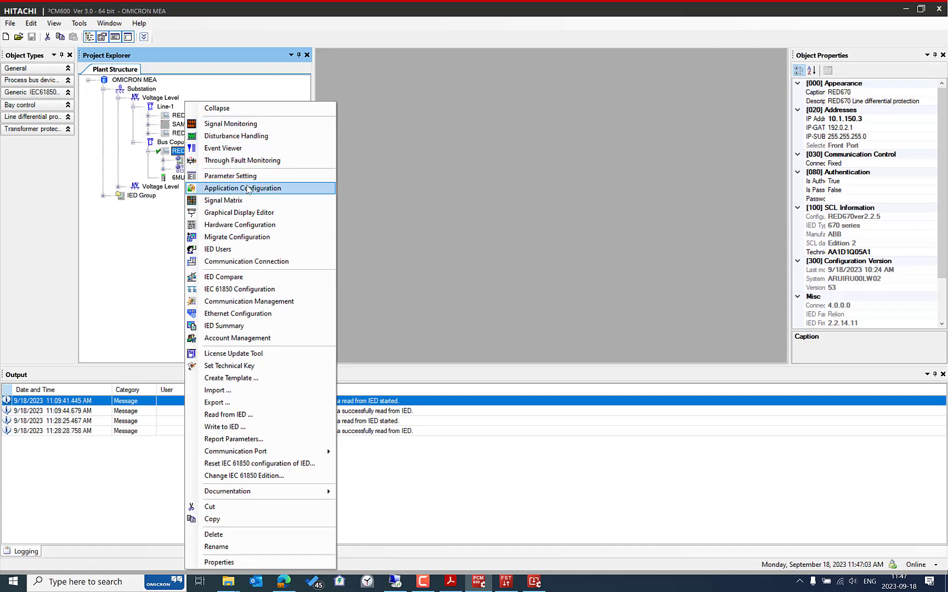
left_click(252, 239)
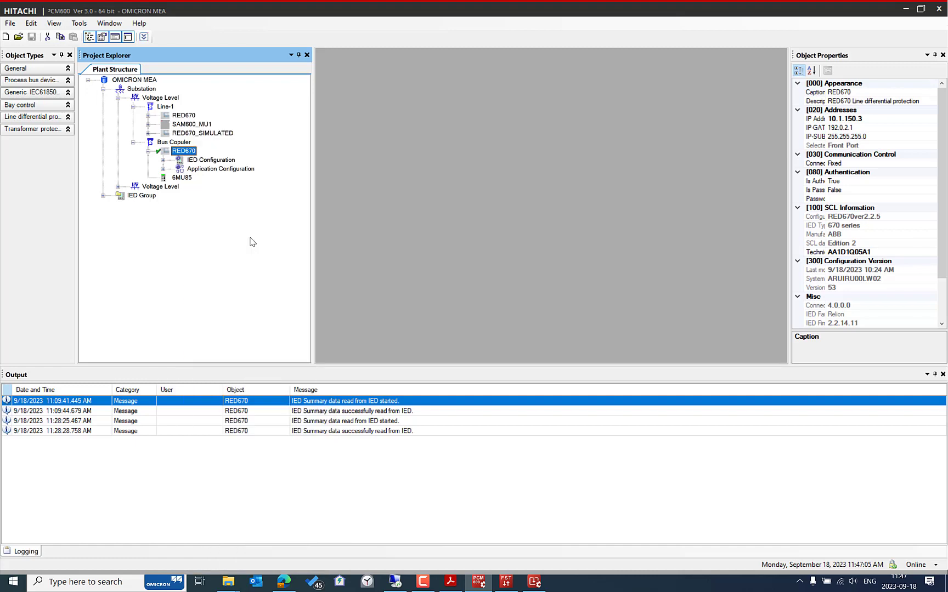
left_click(382, 236)
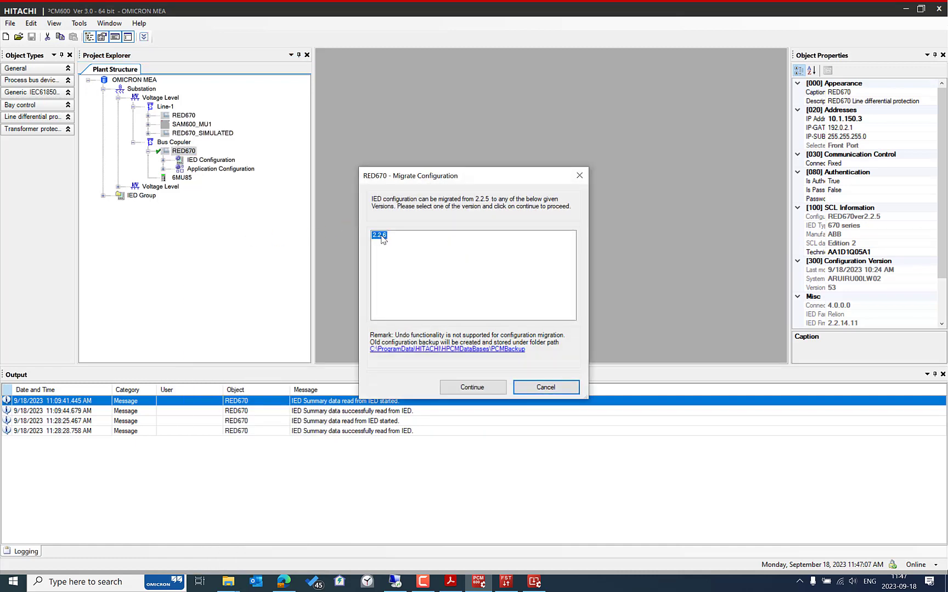
left_click(488, 387)
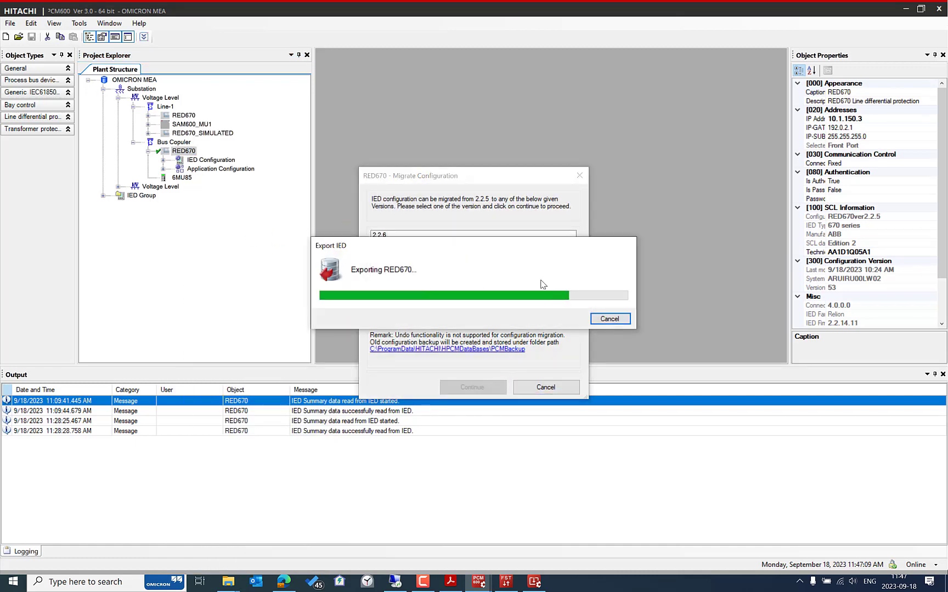
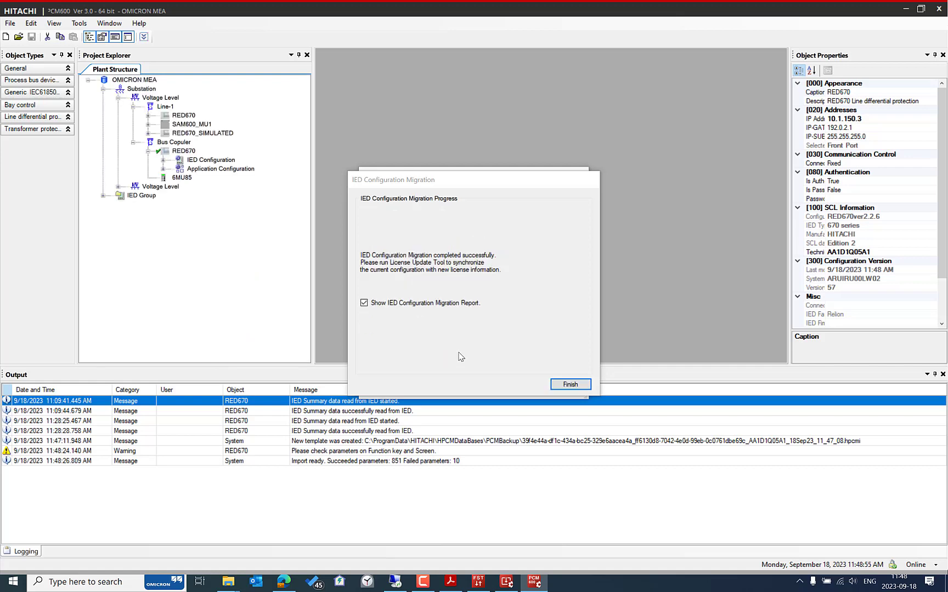
left_click(568, 385)
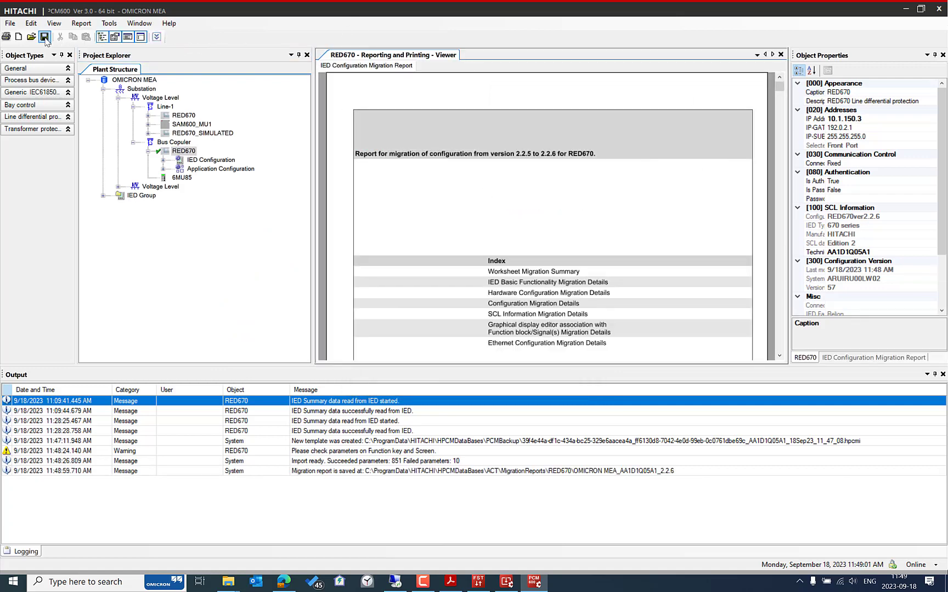
- Look through the migration report, save it as the PDF "IED Configuration Migration Report2" in the Hitachi folder, and close the viewer
left_click(781, 100)
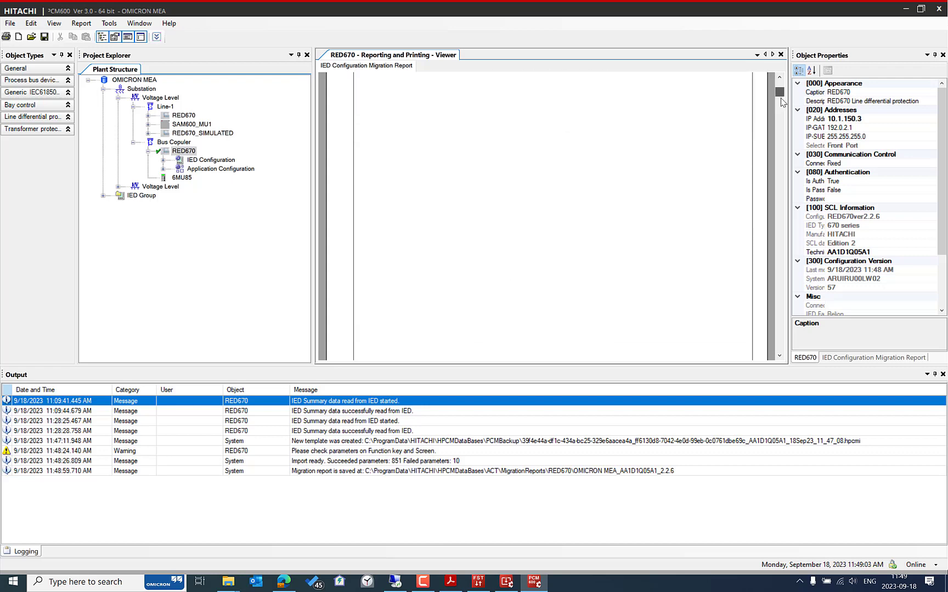
left_click(781, 102)
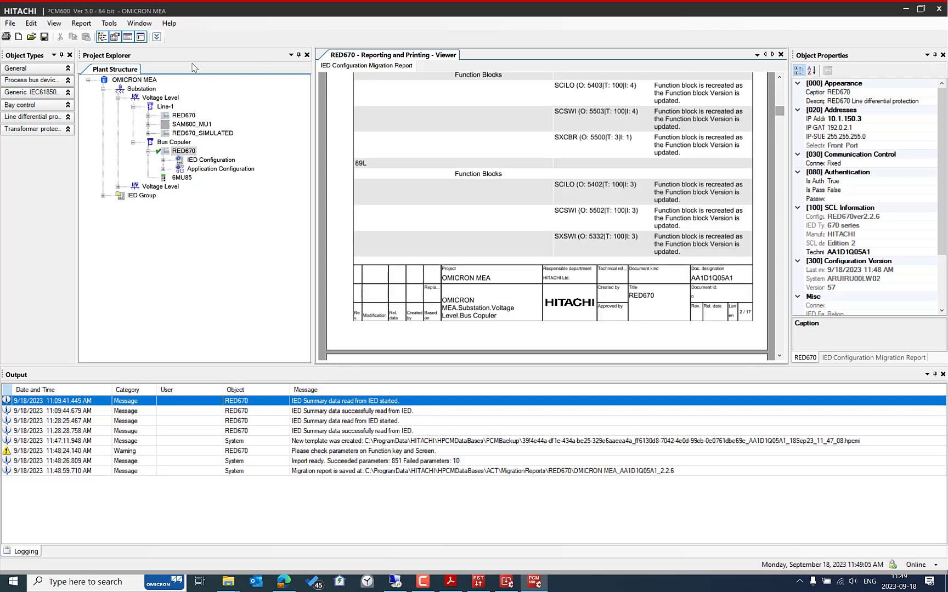
left_click(44, 37)
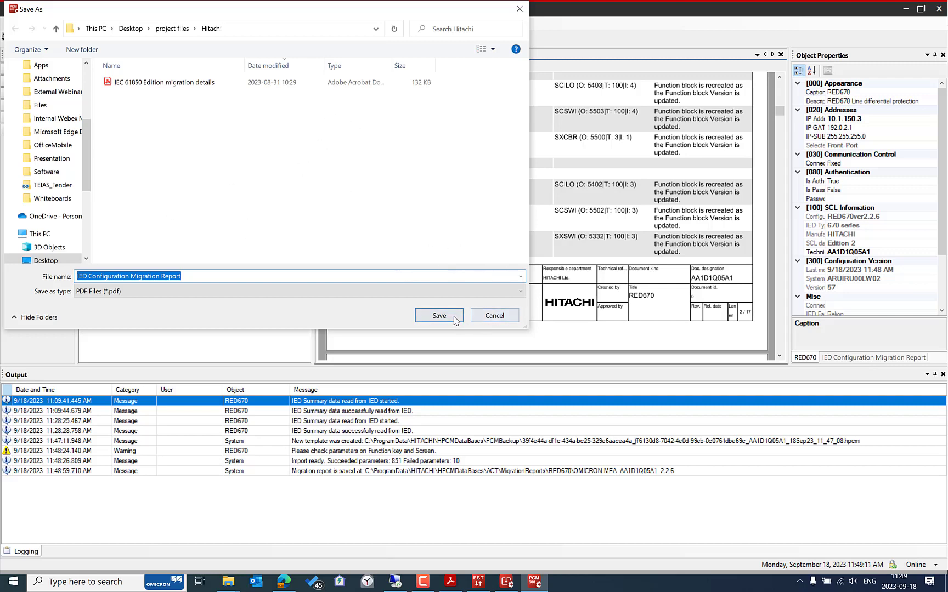
left_click(243, 273)
type("2")
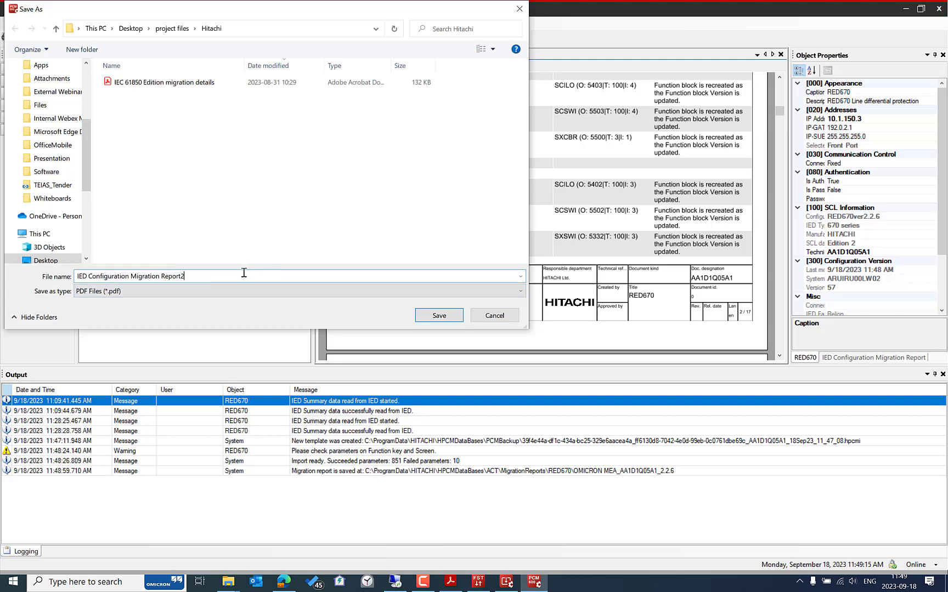
left_click(446, 316)
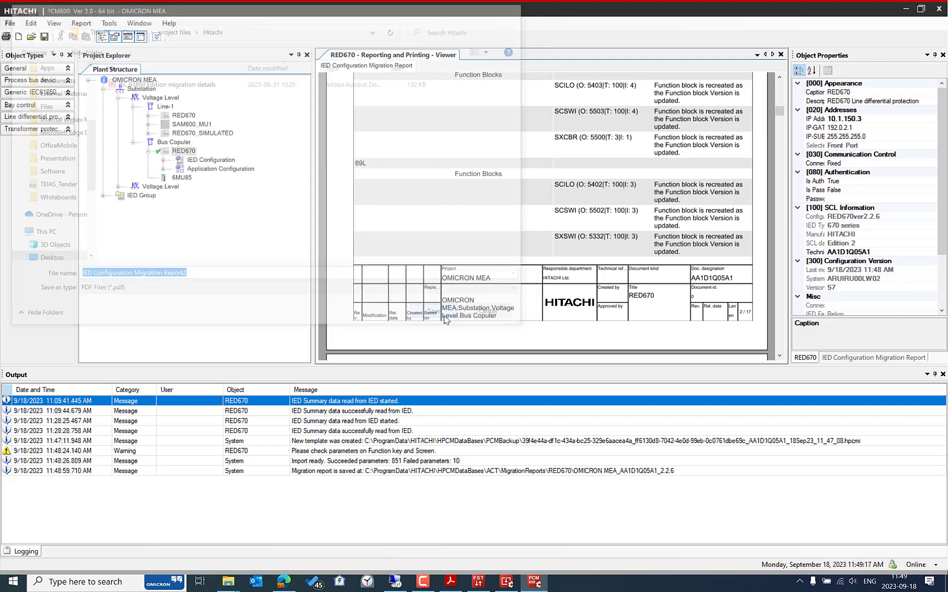
right_click(433, 55)
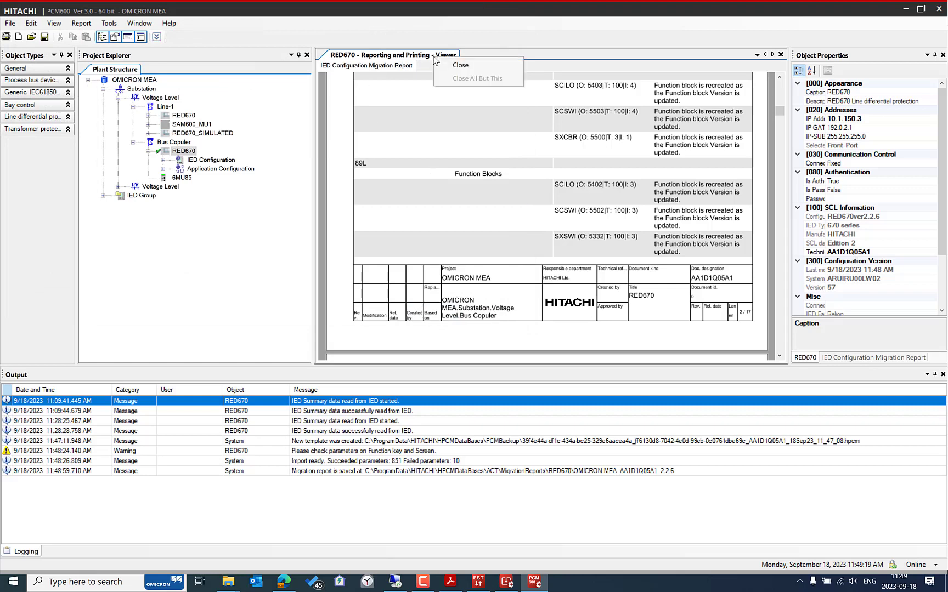
left_click(460, 65)
- Set the technical key of the RED670 under Bus Copuler to the one in PCM600, trusting the IED's certificate forever
left_click(184, 151)
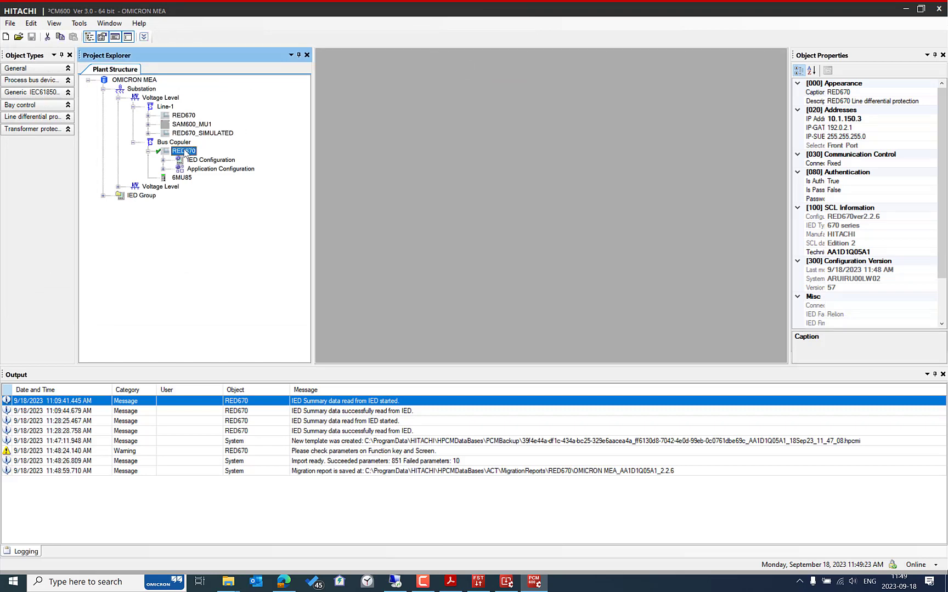
right_click(184, 152)
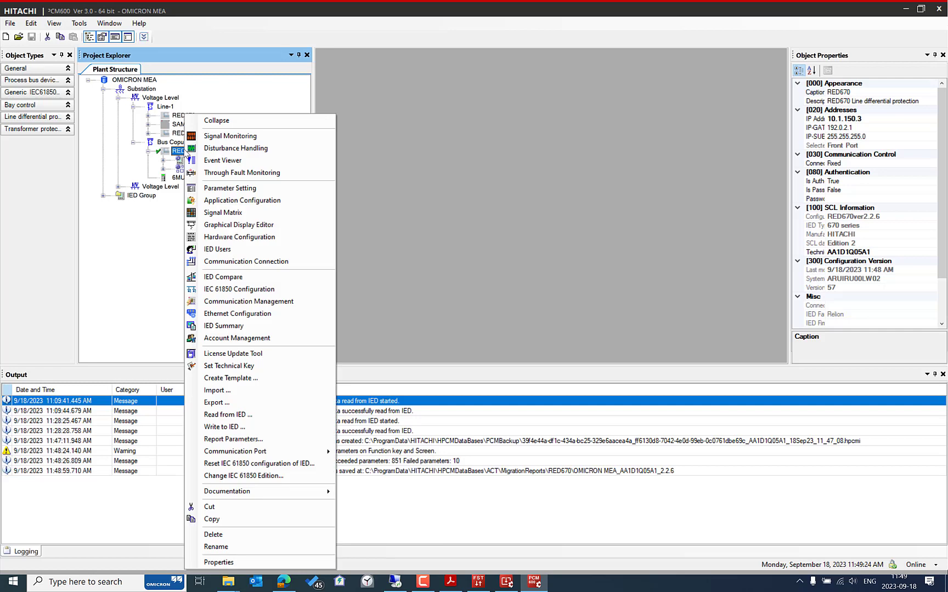
left_click(263, 367)
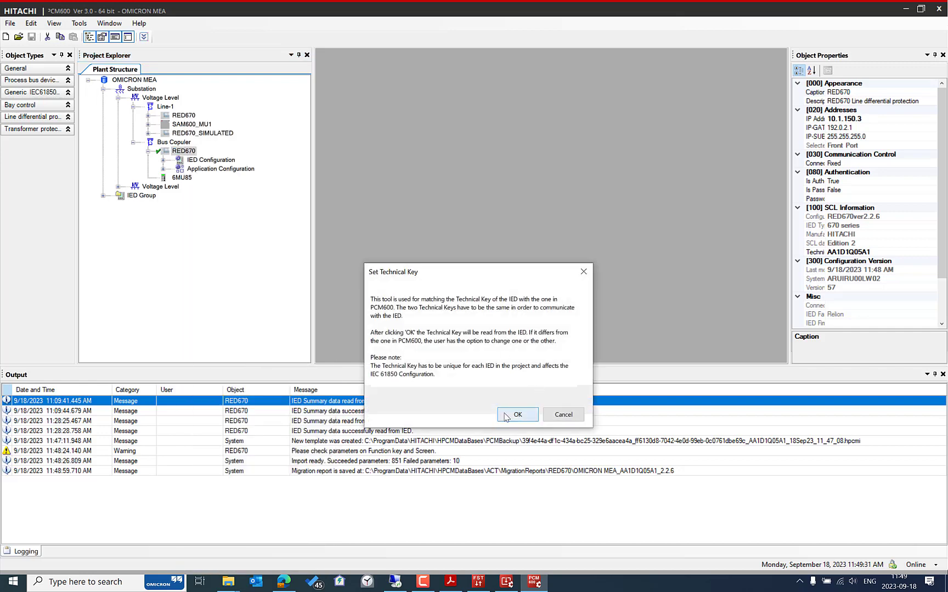
left_click(505, 416)
left_click(367, 305)
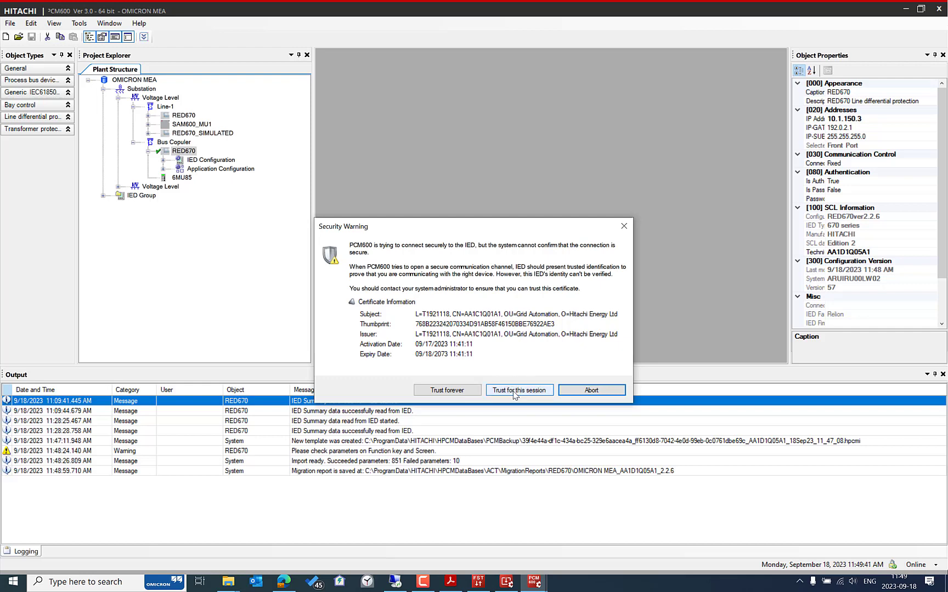
left_click(448, 391)
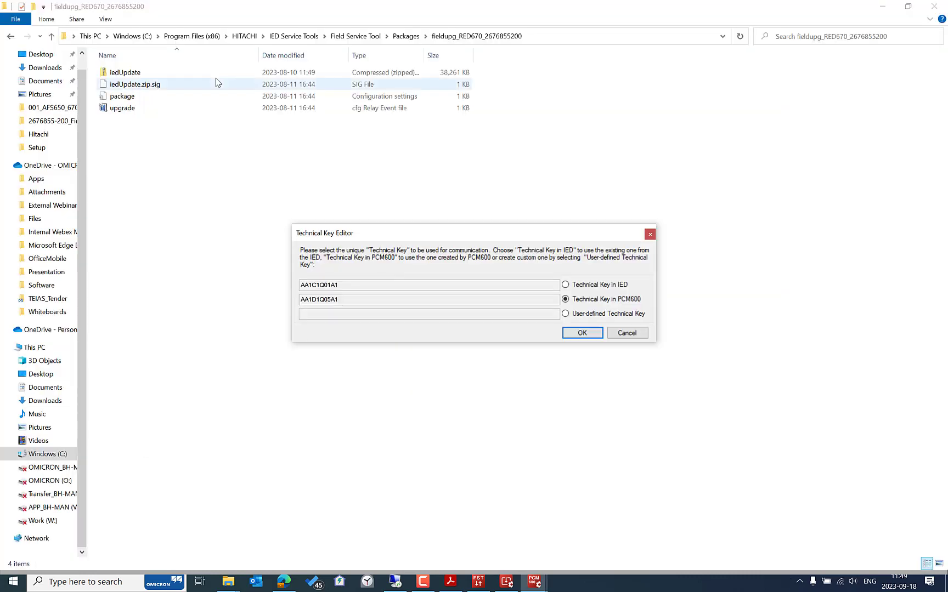
left_click(581, 333)
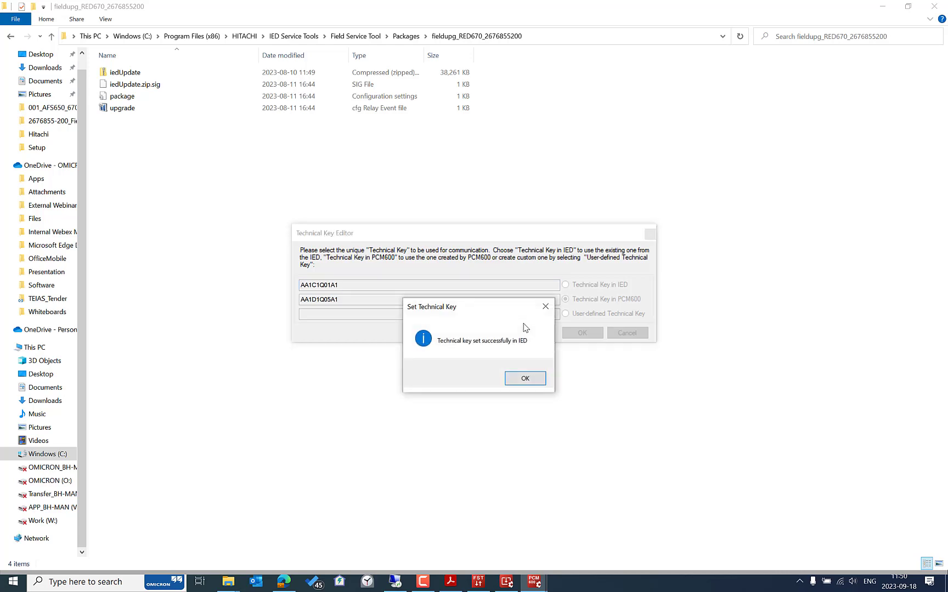
- Start an online license update for the RED670 under Bus Copuler without a backup and scan its order options, trusting the certificate forever
left_click(525, 379)
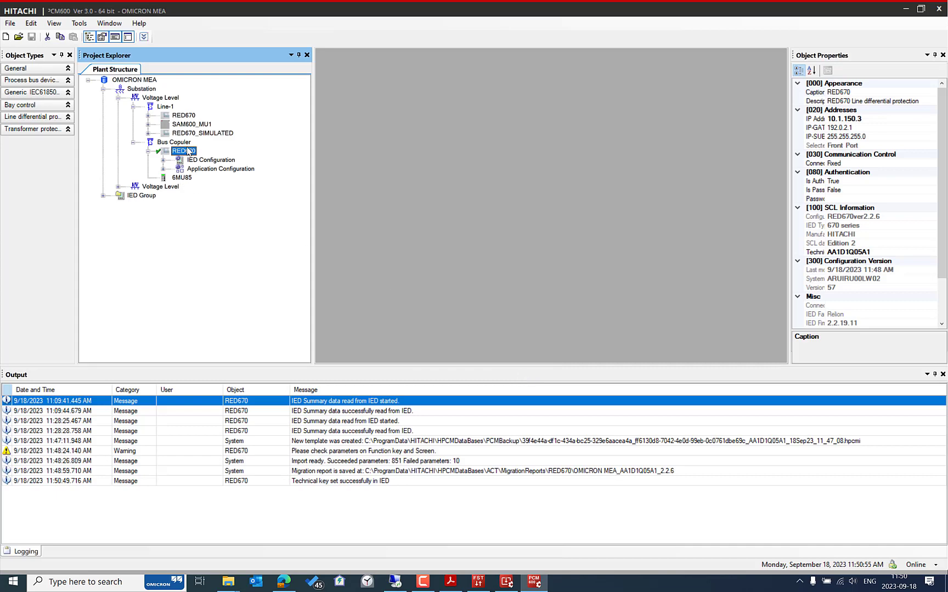
right_click(188, 154)
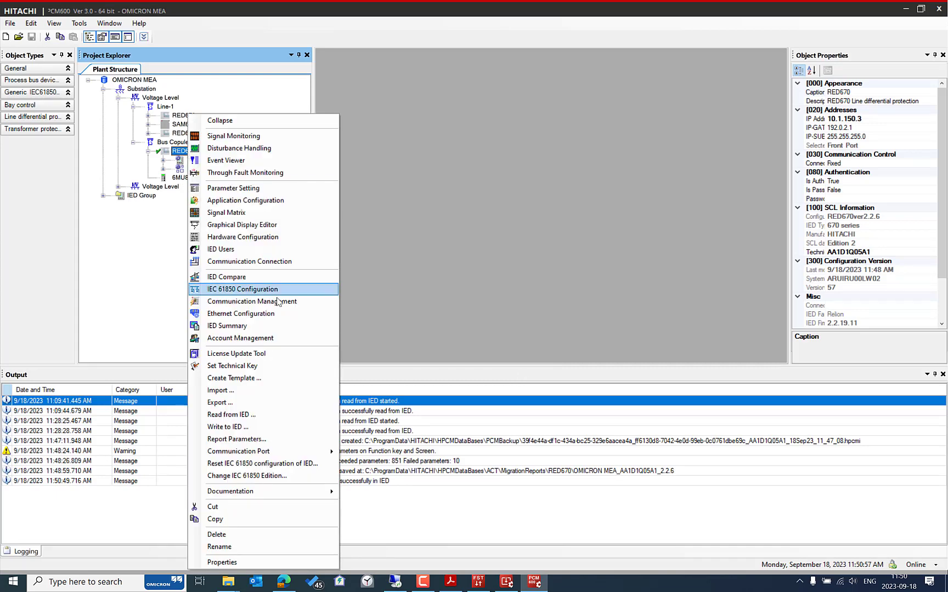
left_click(267, 354)
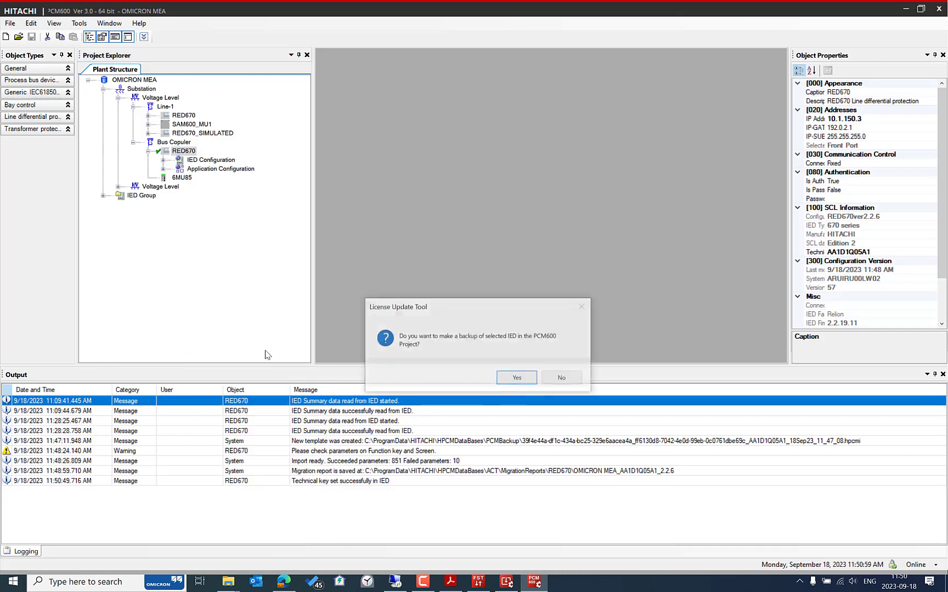
left_click(563, 379)
left_click(299, 174)
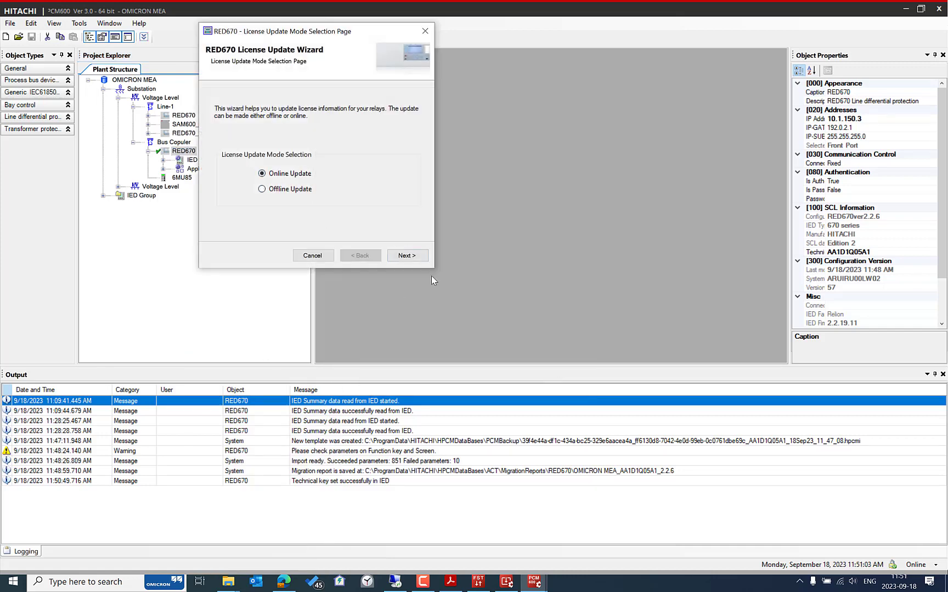
left_click(407, 256)
left_click(392, 185)
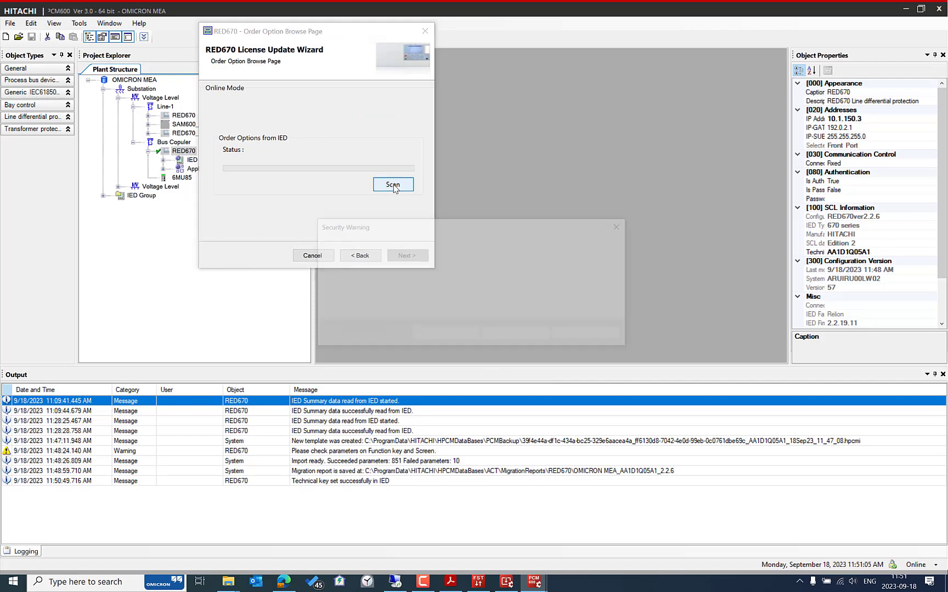
left_click(452, 337)
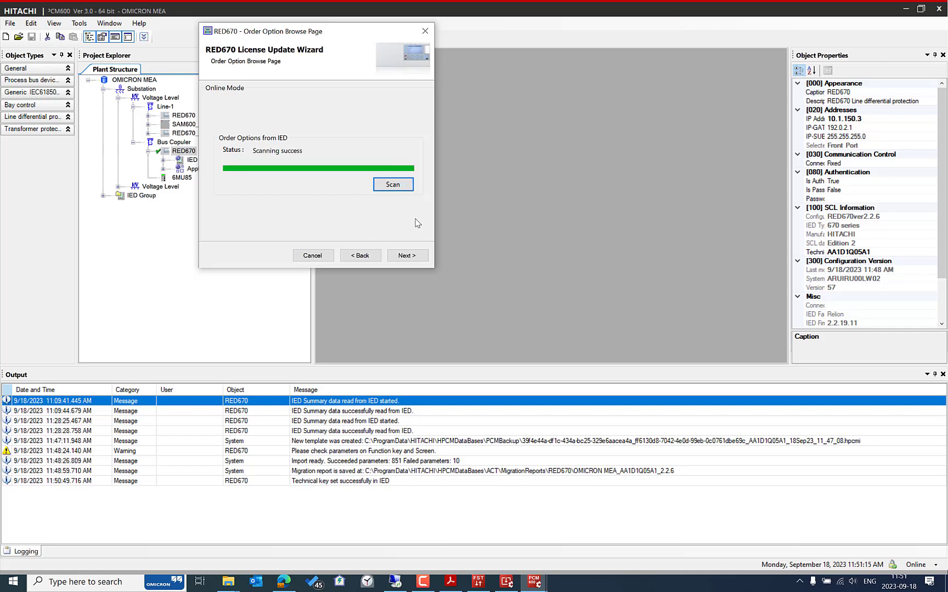
- Finish the license update using the order options scanned from the RED670 and dismiss the completion message
left_click(408, 256)
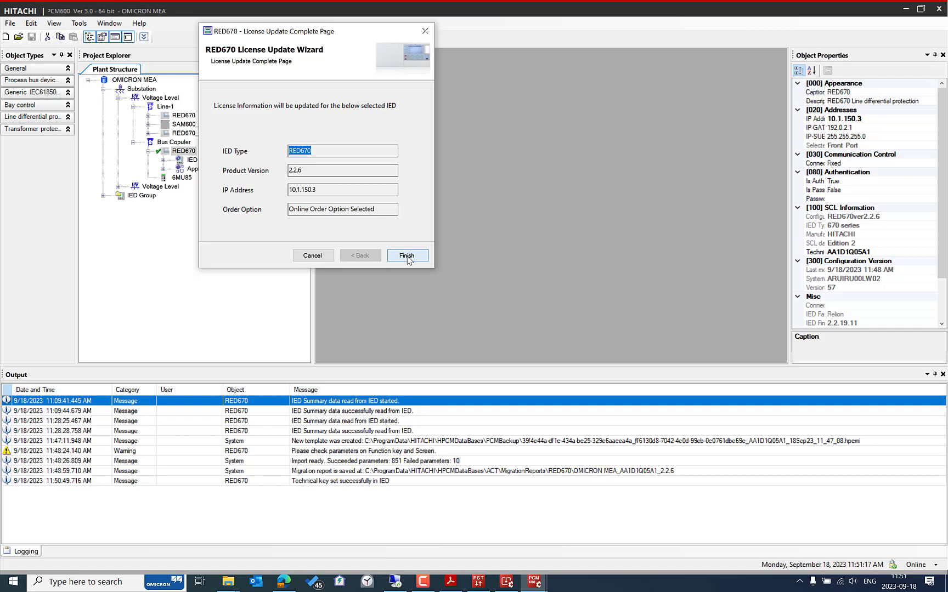
left_click(407, 256)
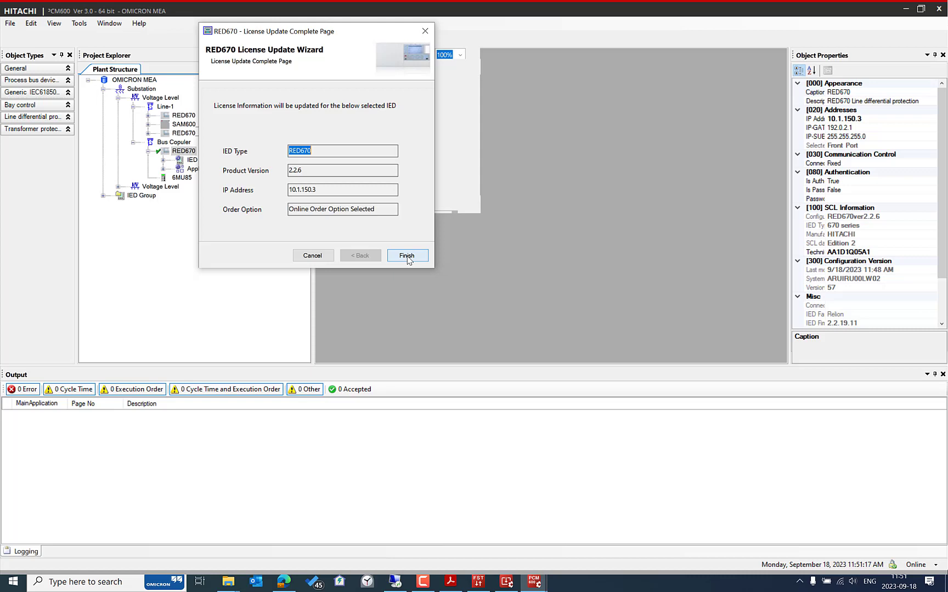
left_click(406, 255)
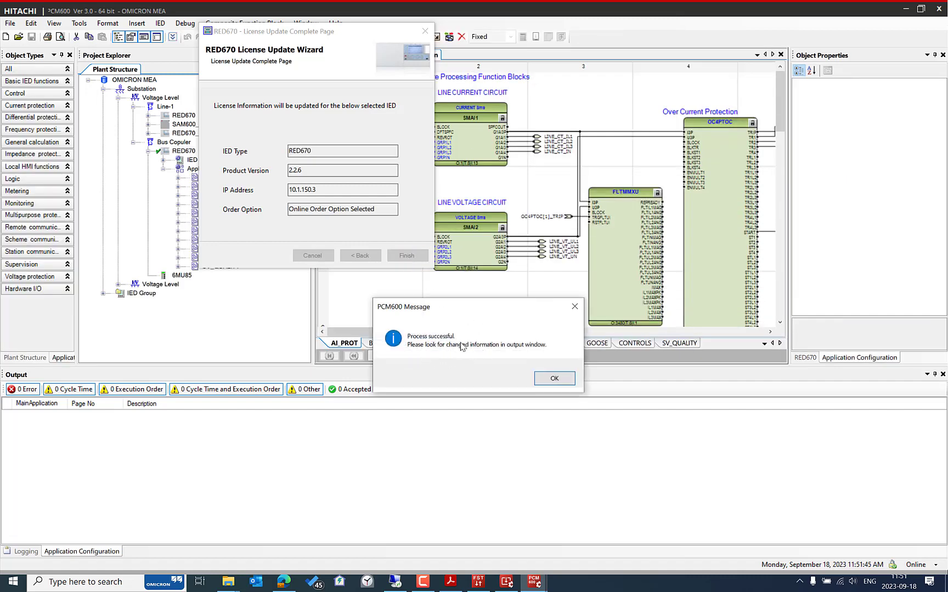
left_click(554, 378)
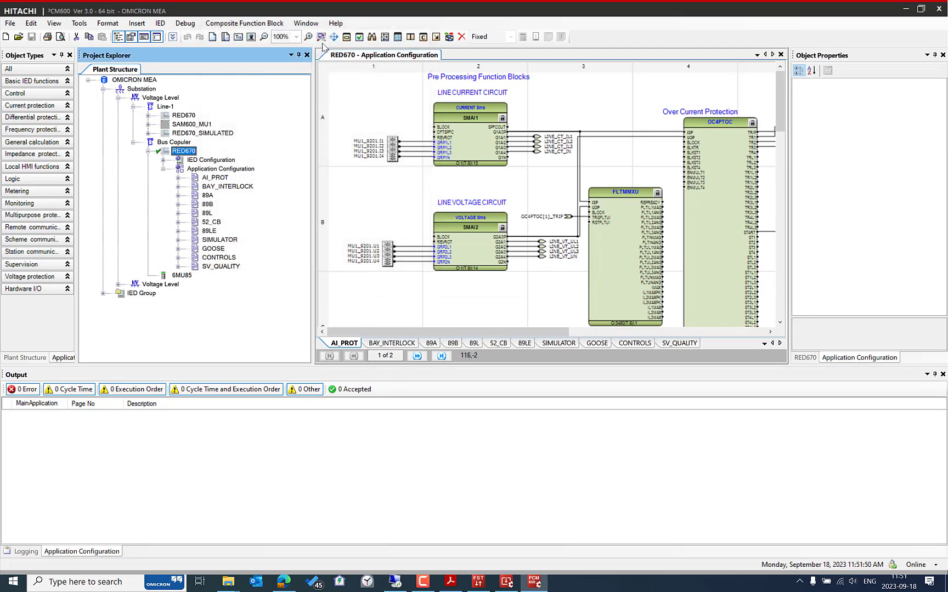
- Validate the RED670's application configuration and close the configuration view
left_click(359, 37)
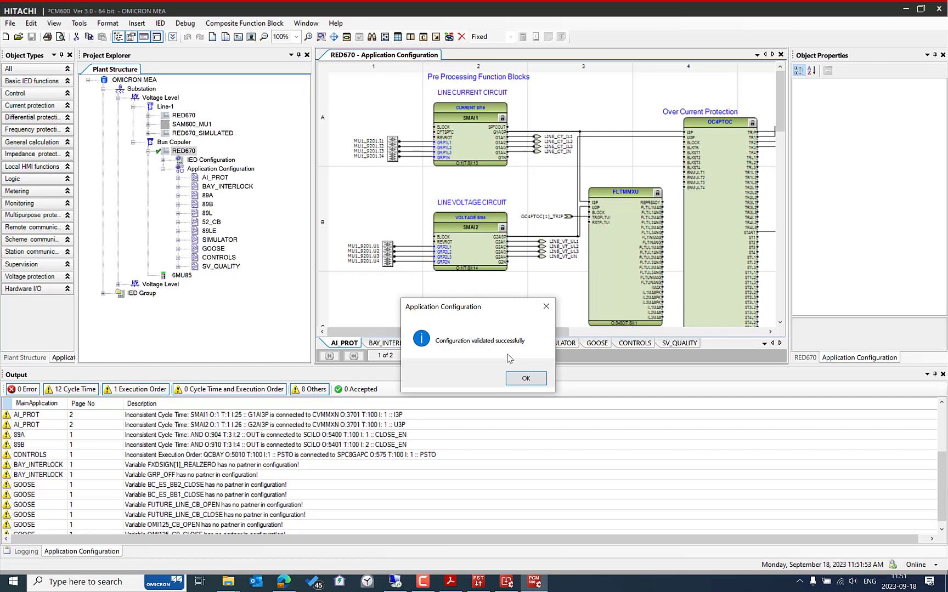
left_click(526, 381)
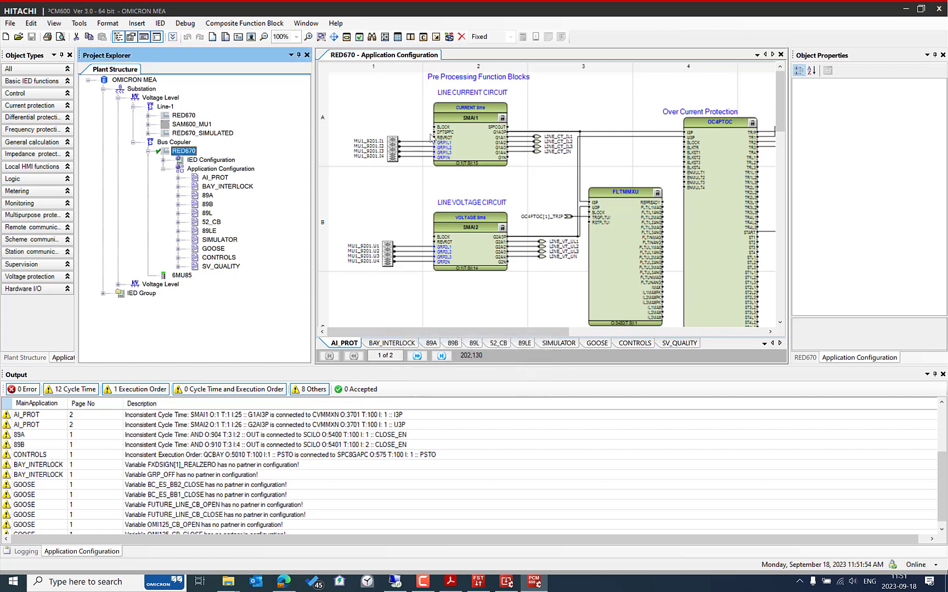
right_click(418, 58)
left_click(443, 64)
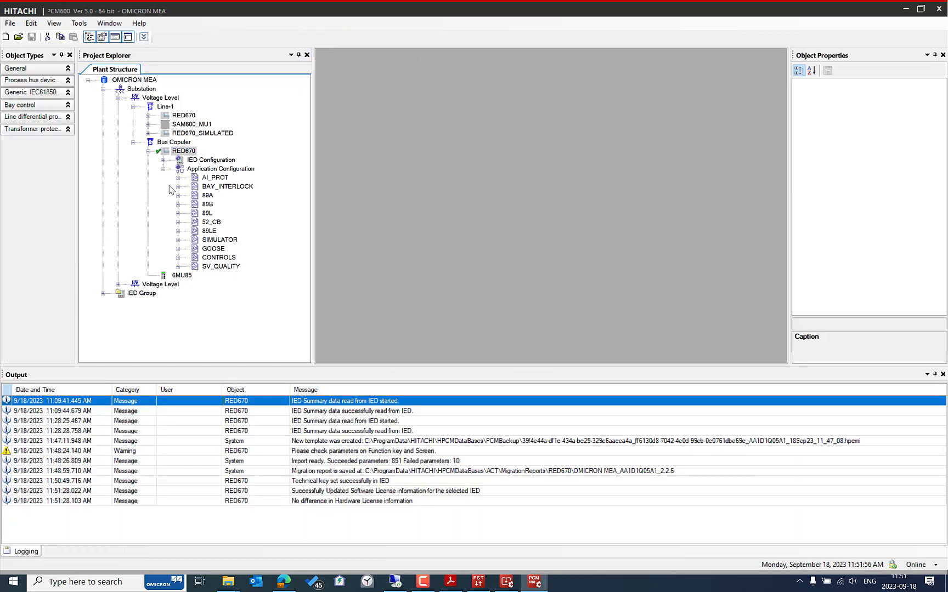
- Examine the access point settings in the Ethernet configuration of the RED670 under Bus Copuler, then close the view
right_click(178, 152)
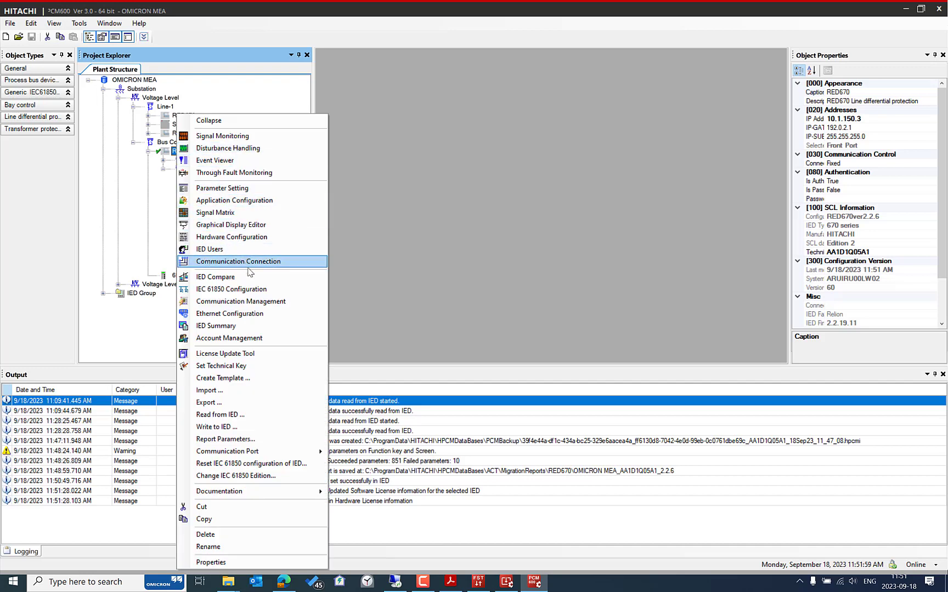
left_click(241, 315)
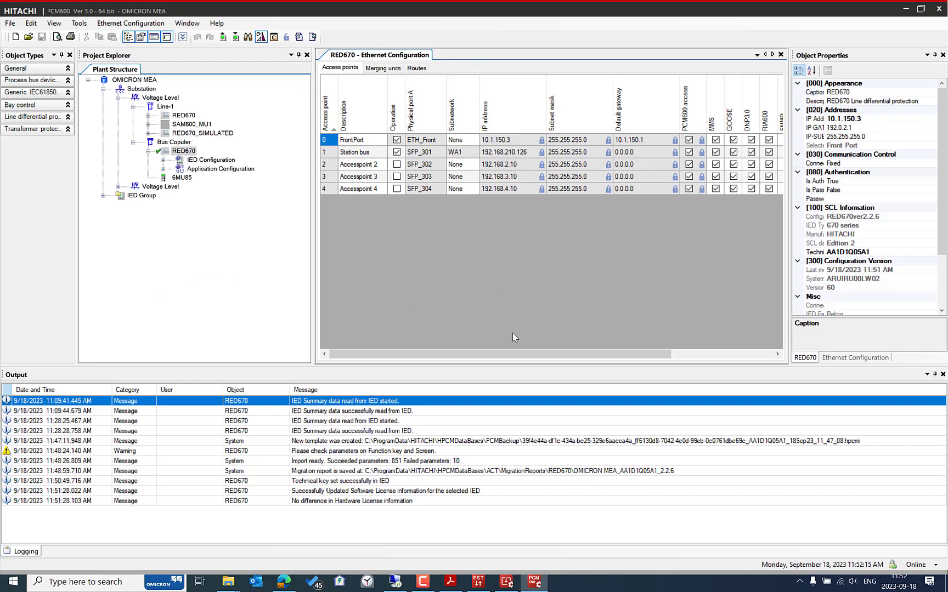
left_click_drag(521, 355, 678, 353)
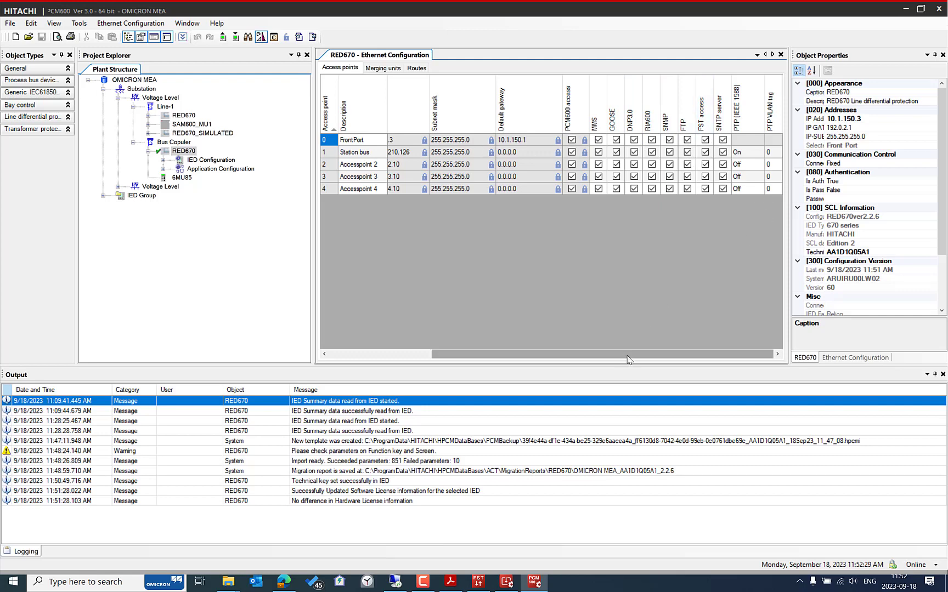
left_click_drag(629, 359, 625, 359)
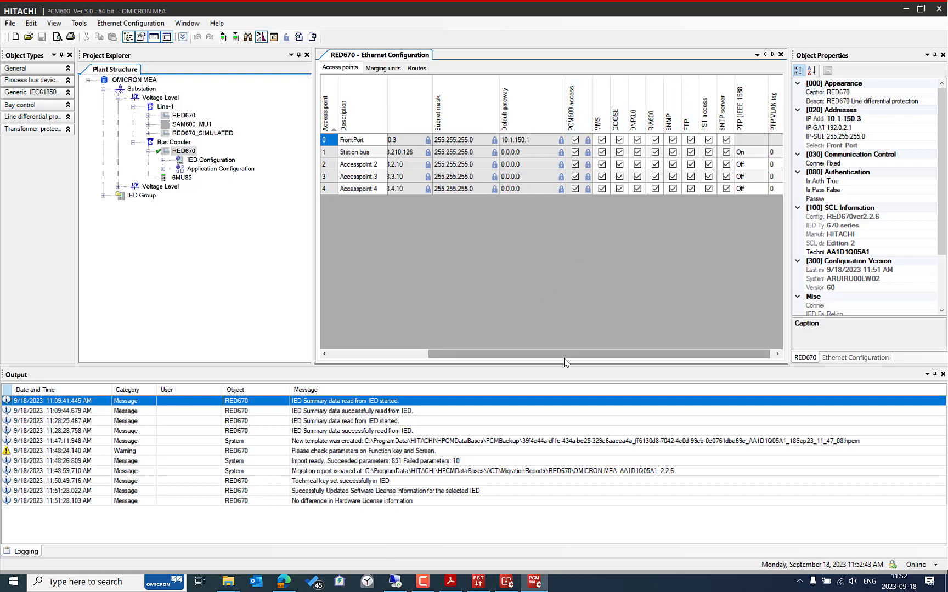
left_click_drag(565, 359, 444, 356)
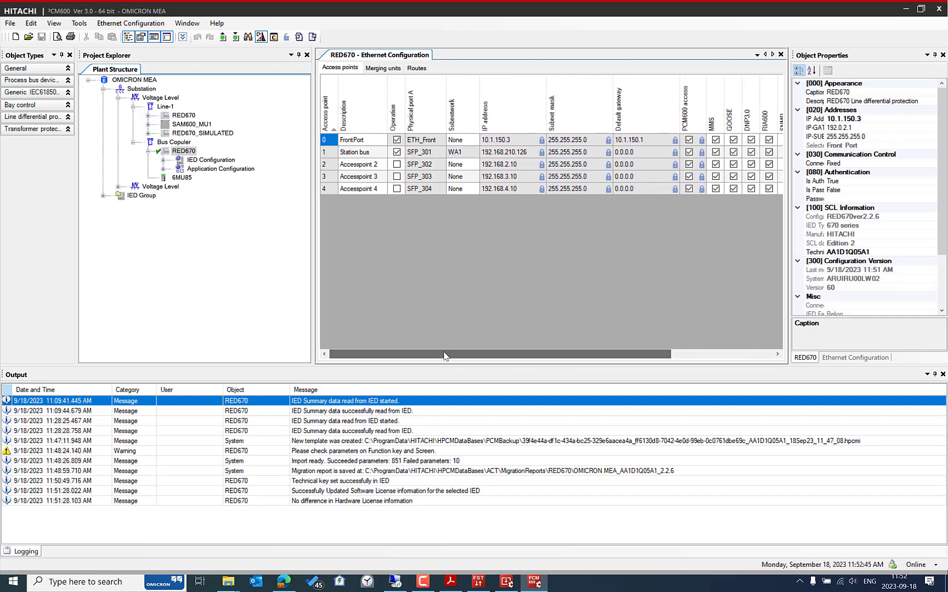
right_click(412, 56)
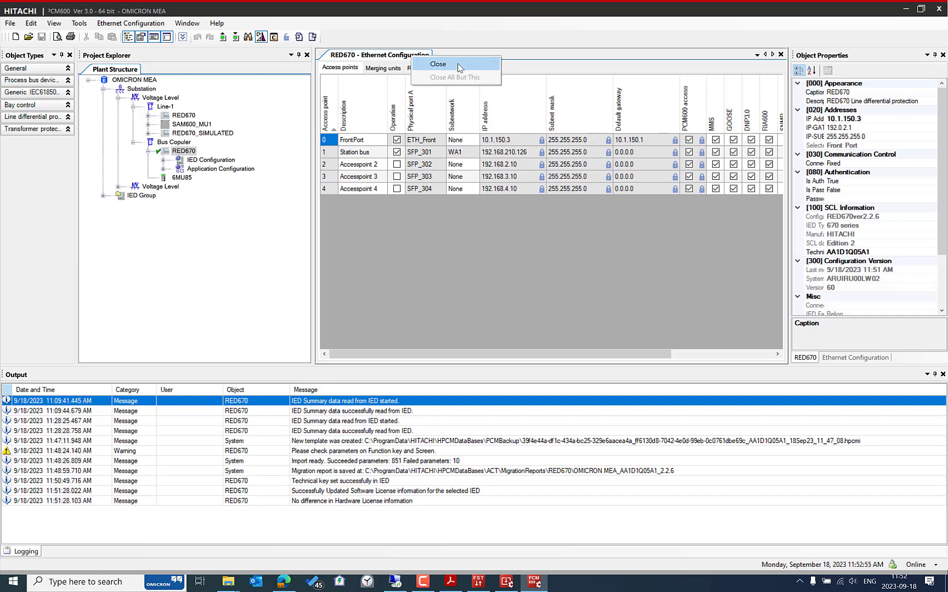
left_click_drag(510, 357, 719, 354)
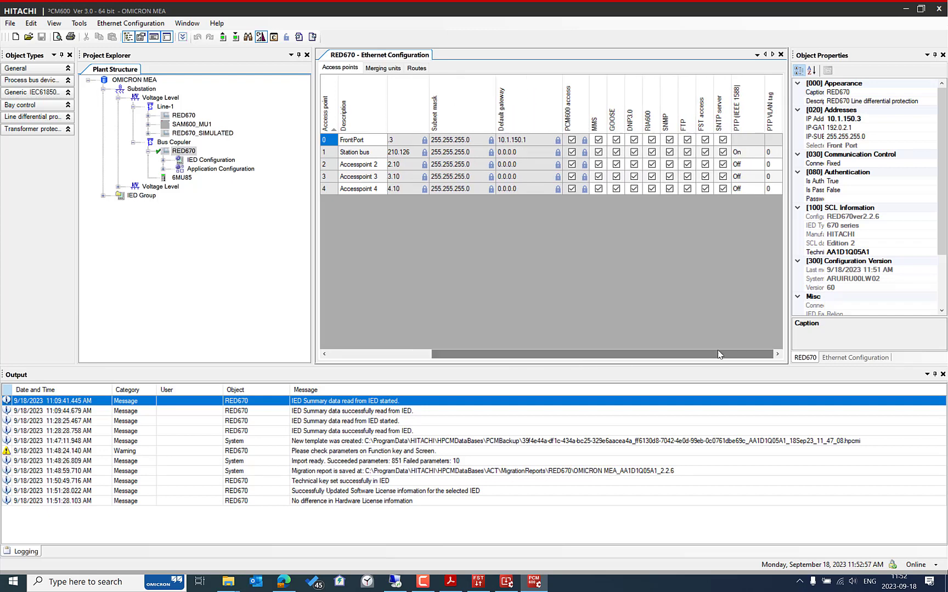
right_click(405, 56)
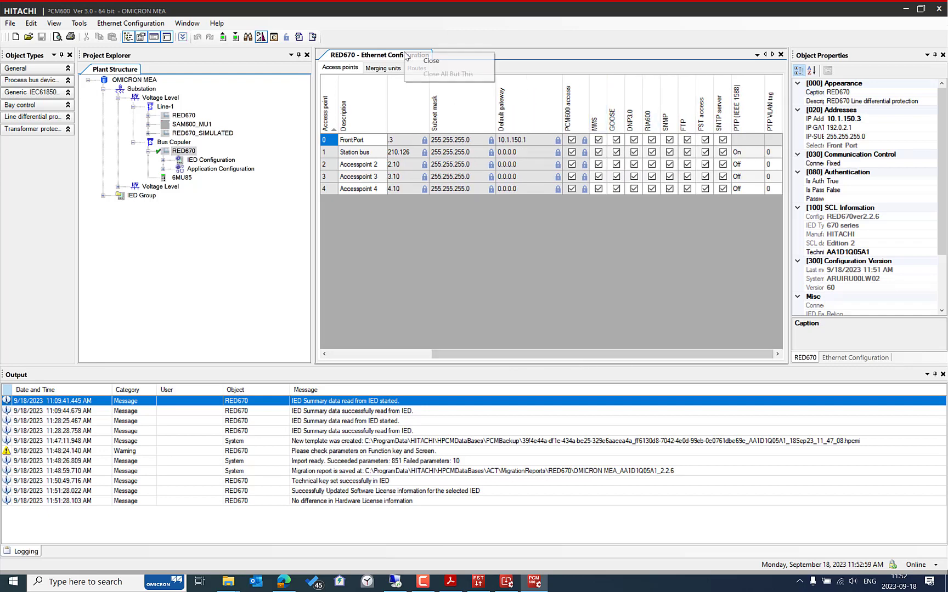
left_click(432, 60)
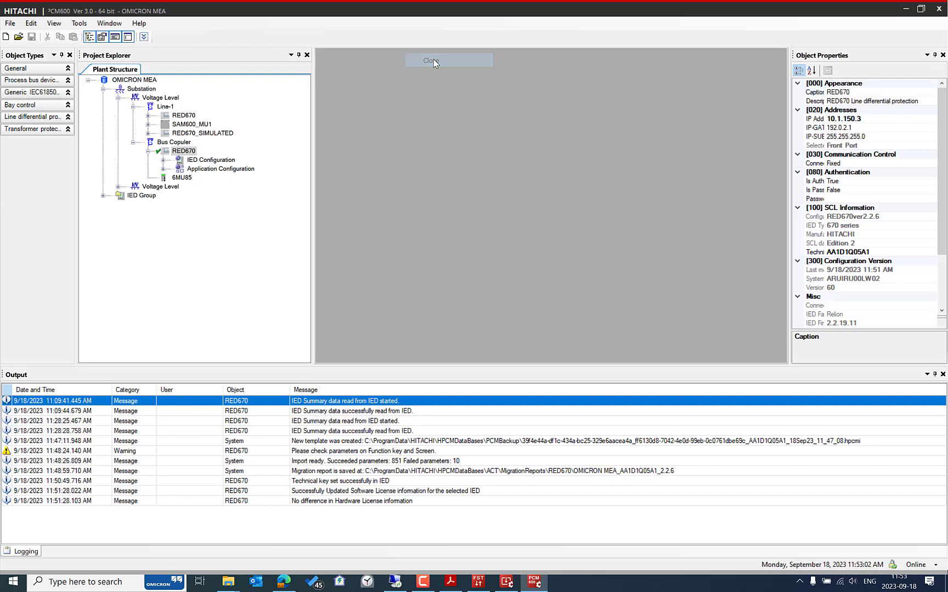
- Write the migrated configuration to the RED670 under Bus Copuler, confirming the write operation
left_click(185, 151)
right_click(186, 153)
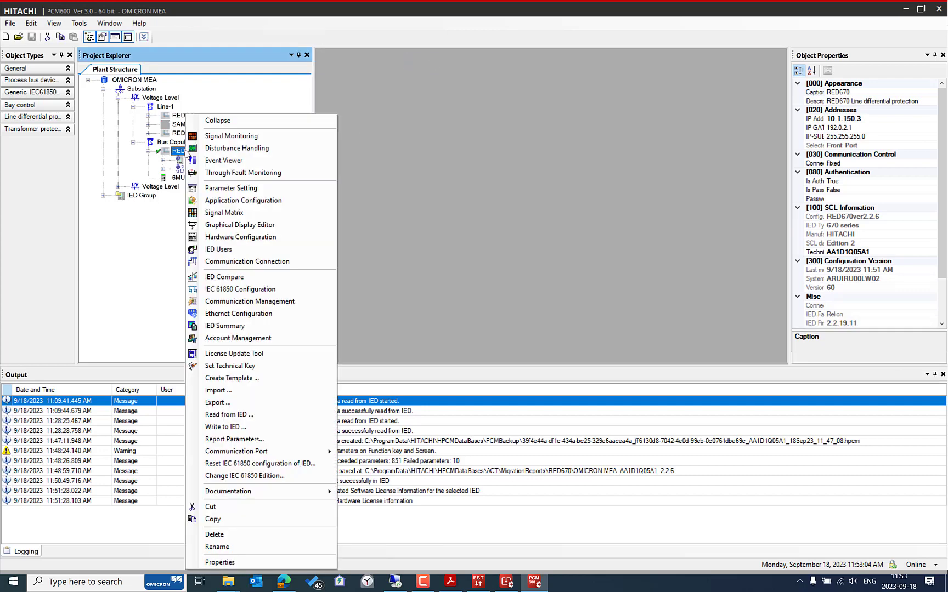
left_click(255, 427)
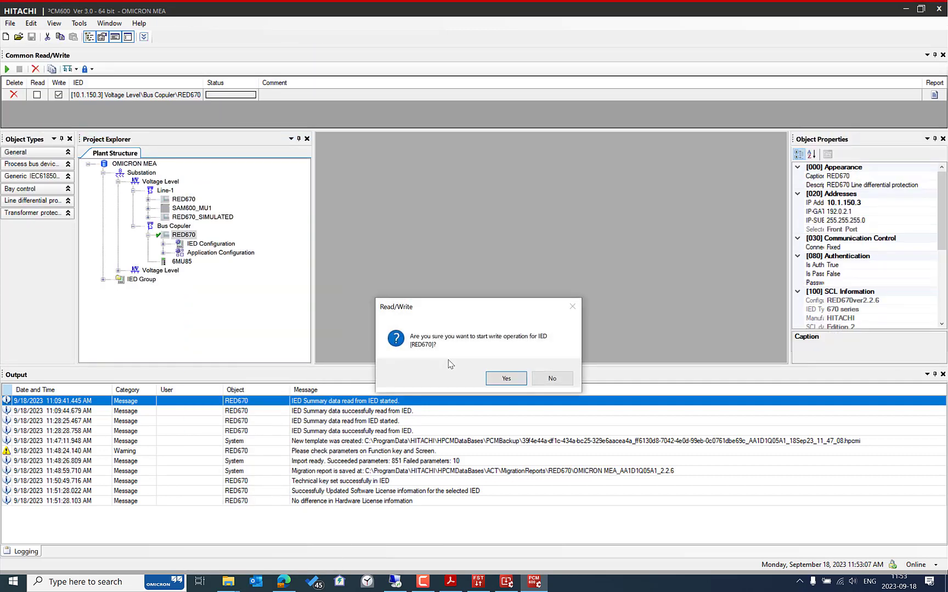
left_click(504, 379)
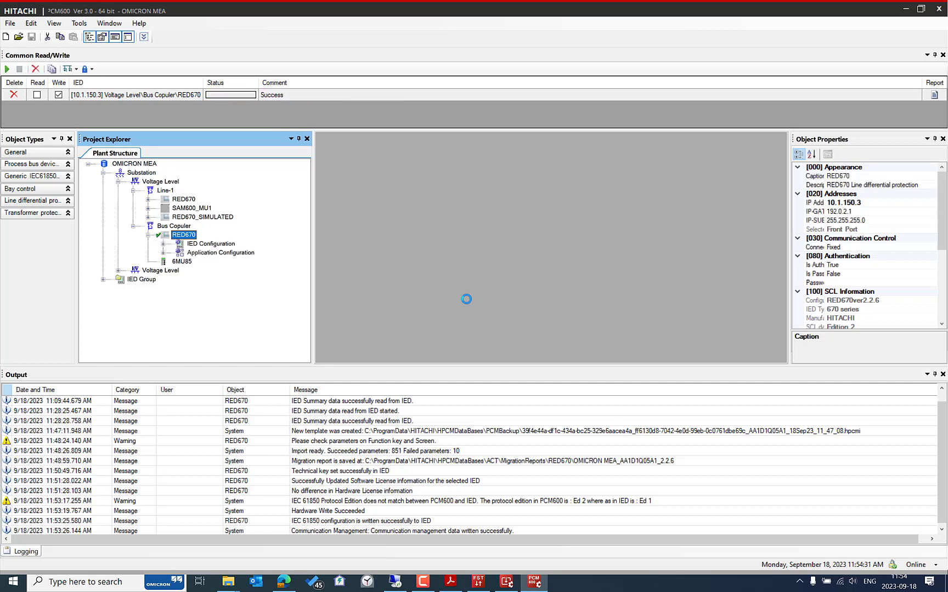
- Read the RED670's IED Summary online, trusting its certificate forever, compare the PCM600 and IED configuration values, and close the summary
right_click(188, 237)
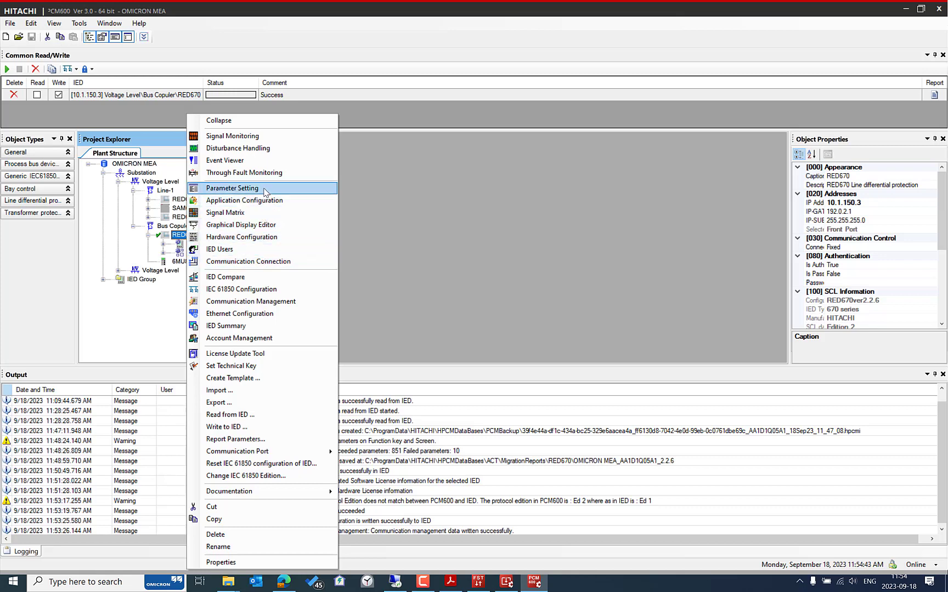
left_click(252, 326)
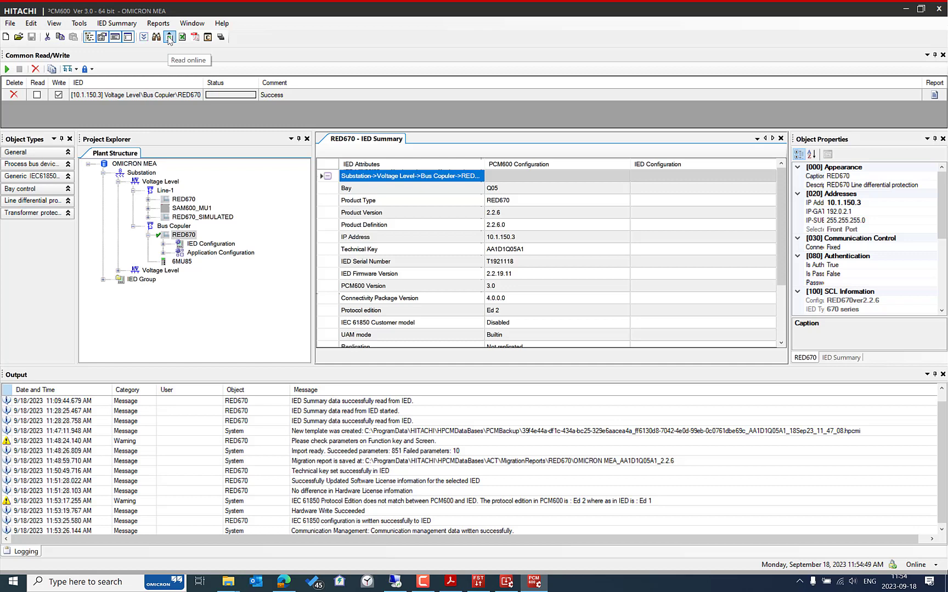
left_click(169, 37)
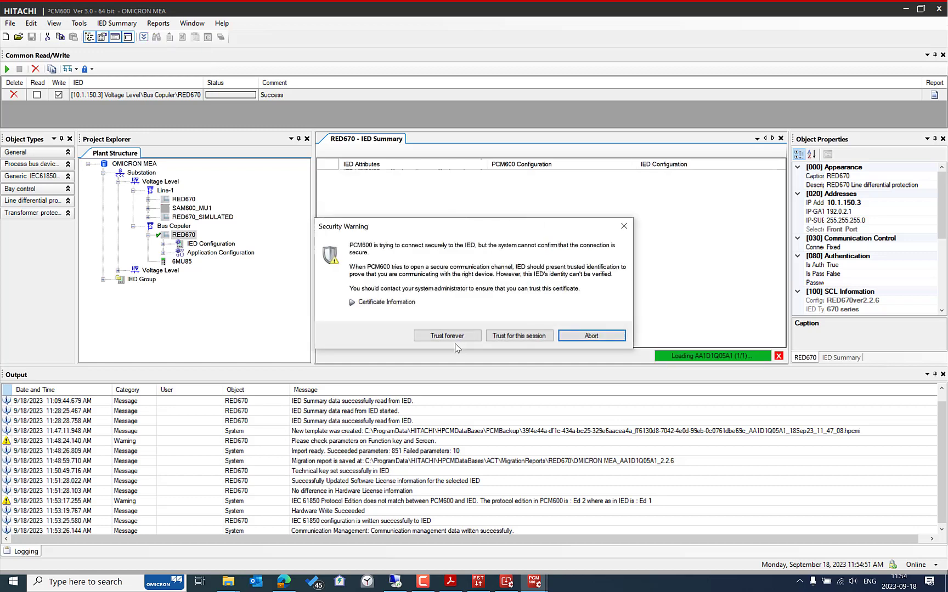
left_click(460, 336)
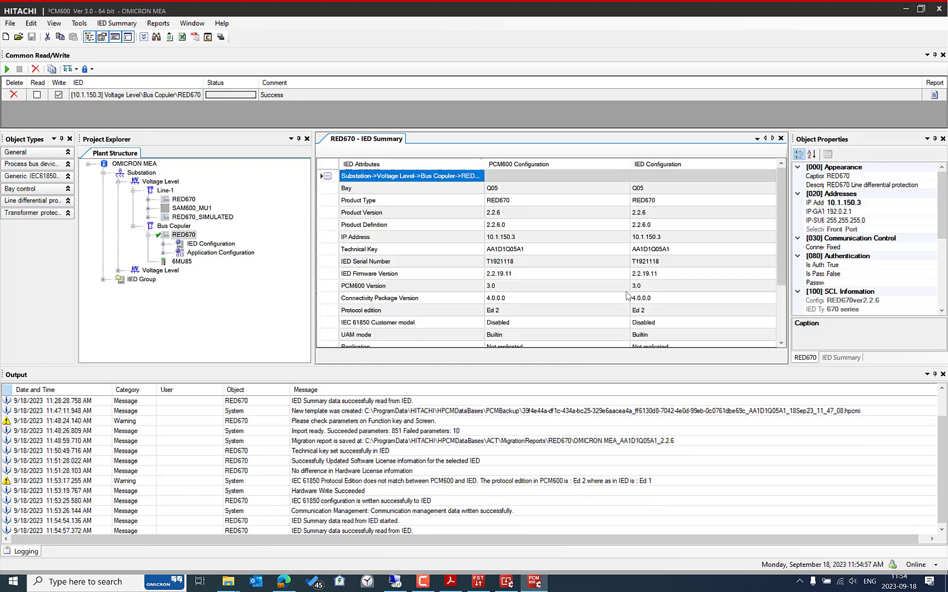
left_click(657, 212)
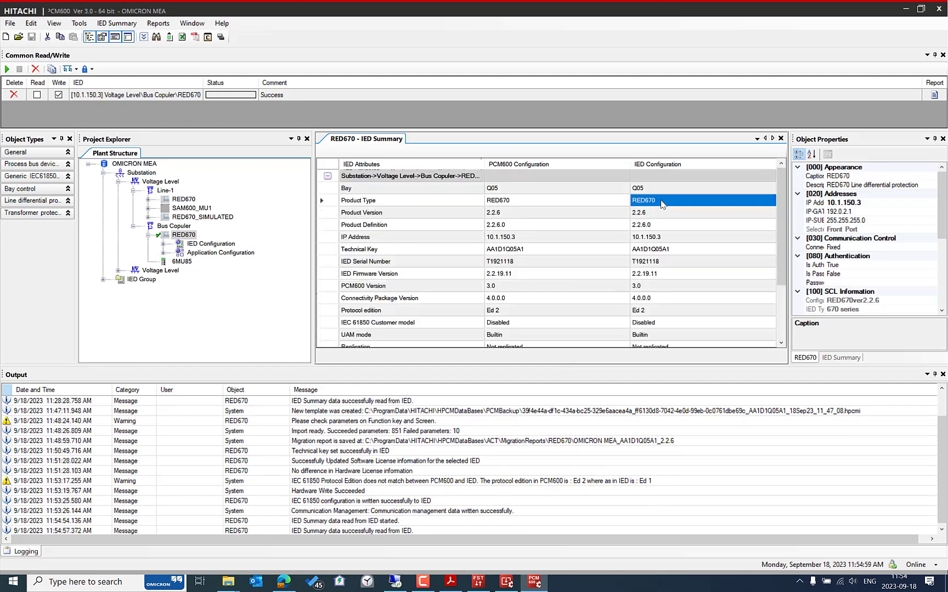
left_click(661, 200)
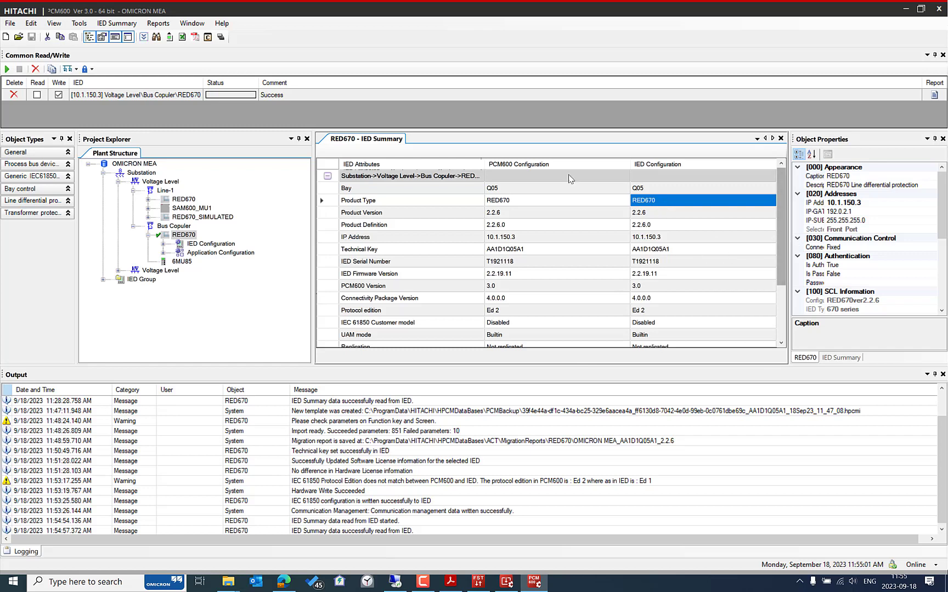
right_click(382, 139)
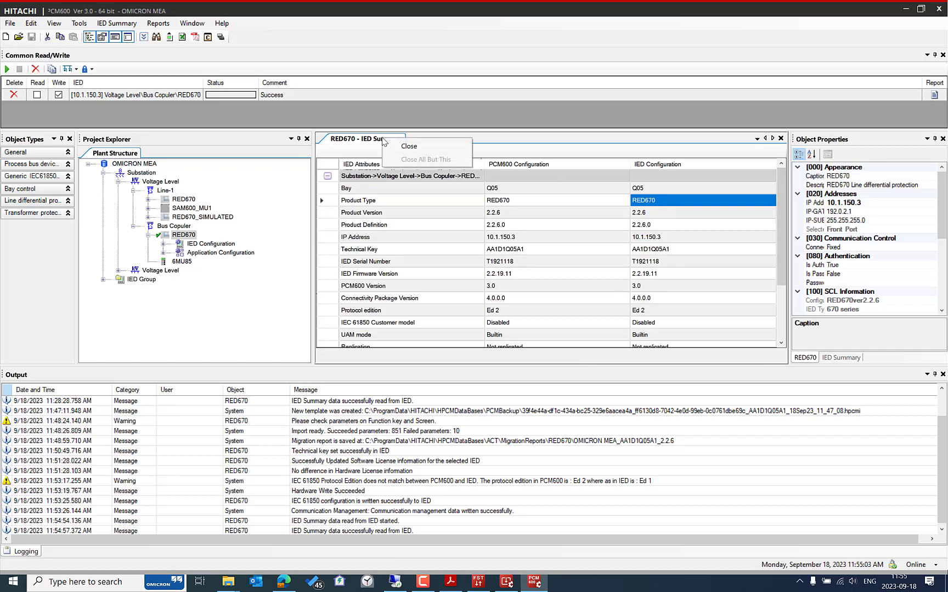
left_click(415, 147)
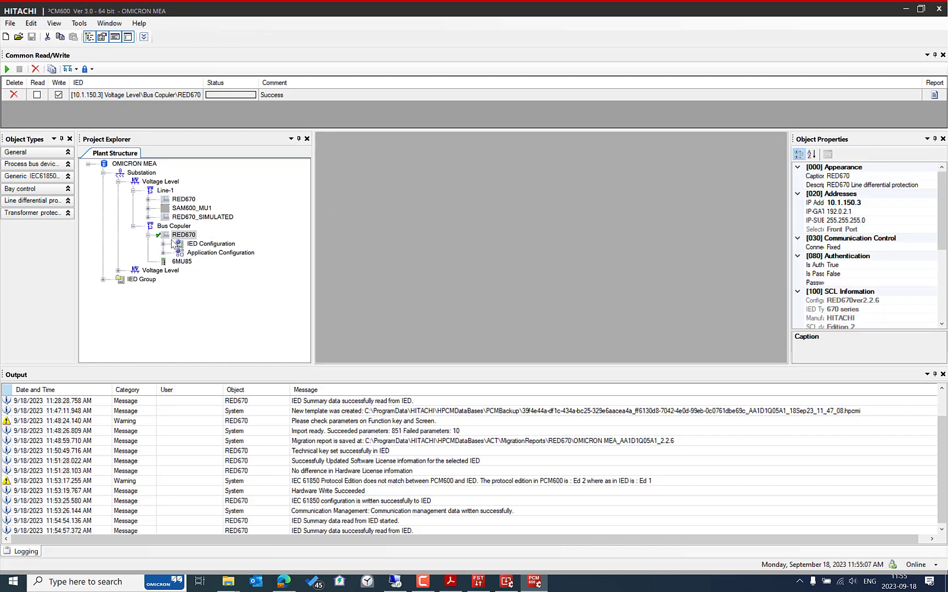
- Open the IEC 61850 configuration of the RED670 under Bus Copuler
left_click(190, 235)
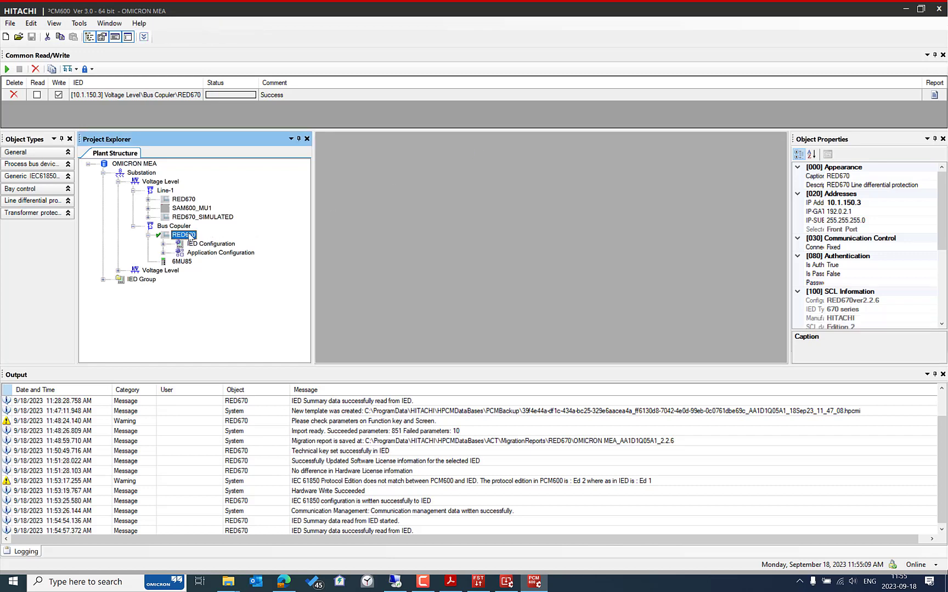
right_click(190, 236)
left_click(252, 290)
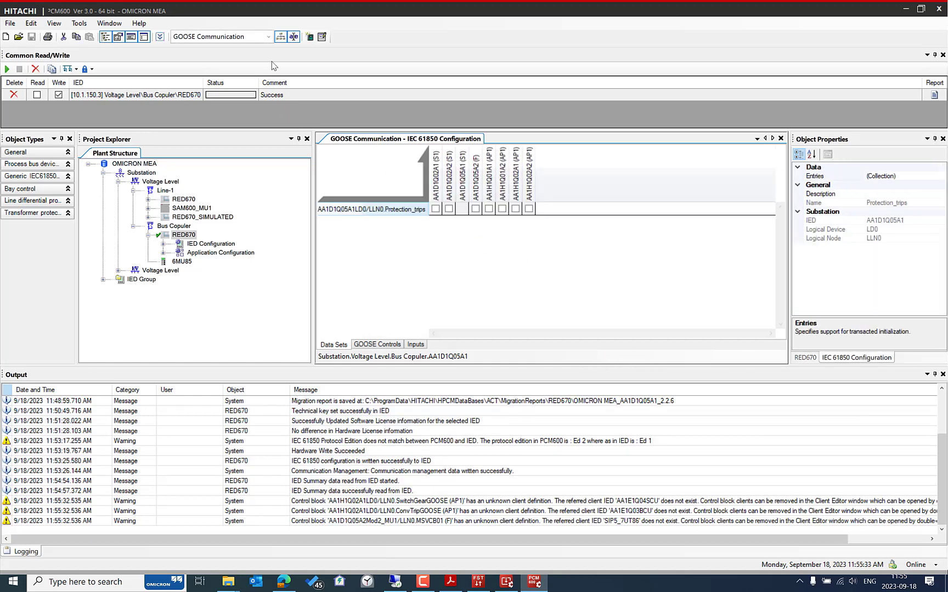
- Switch the IEC 61850 configuration to Process Bus Communication and examine the 6MU85 data sets and the Bus Copuler RED670 inputs
left_click(251, 36)
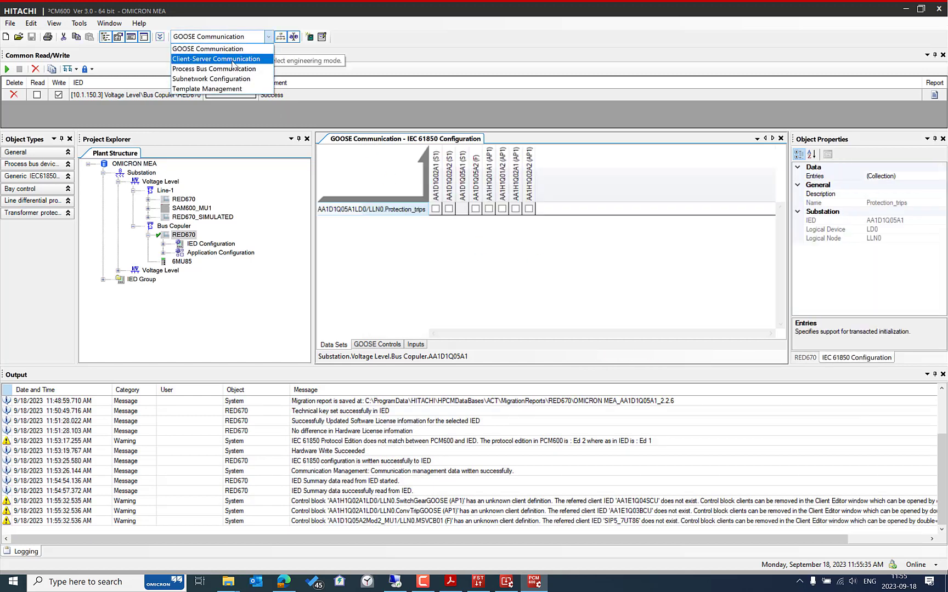
left_click(233, 70)
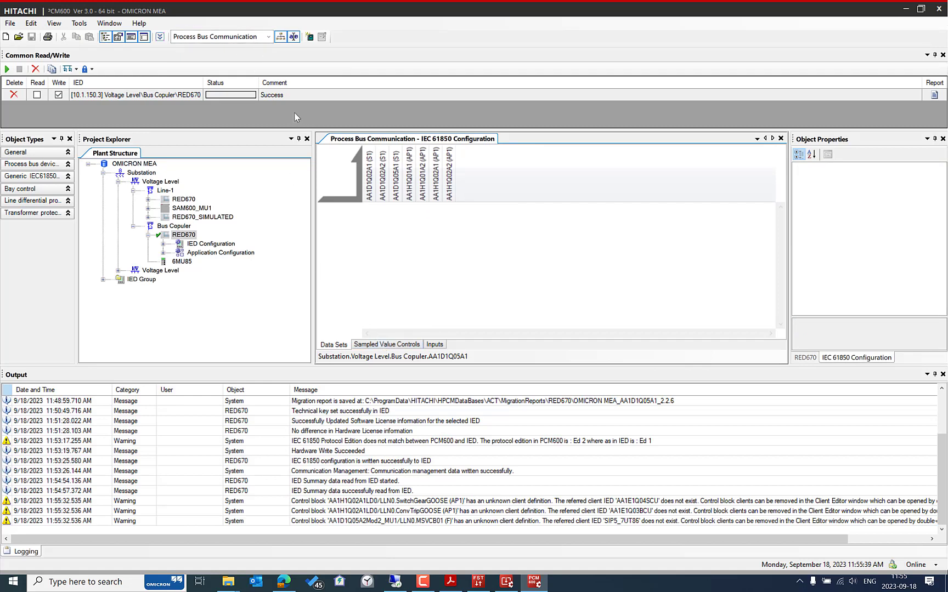
left_click(262, 39)
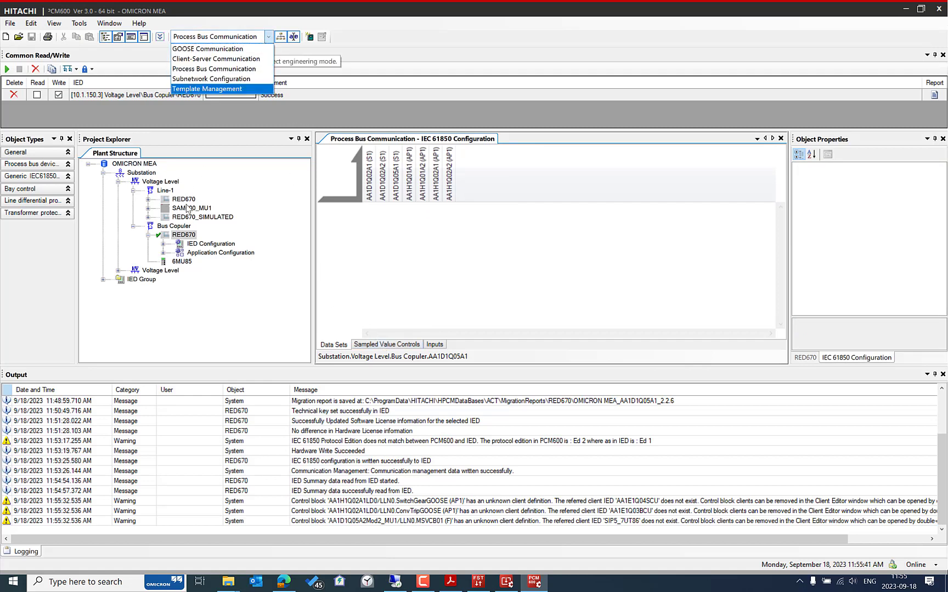
left_click(178, 263)
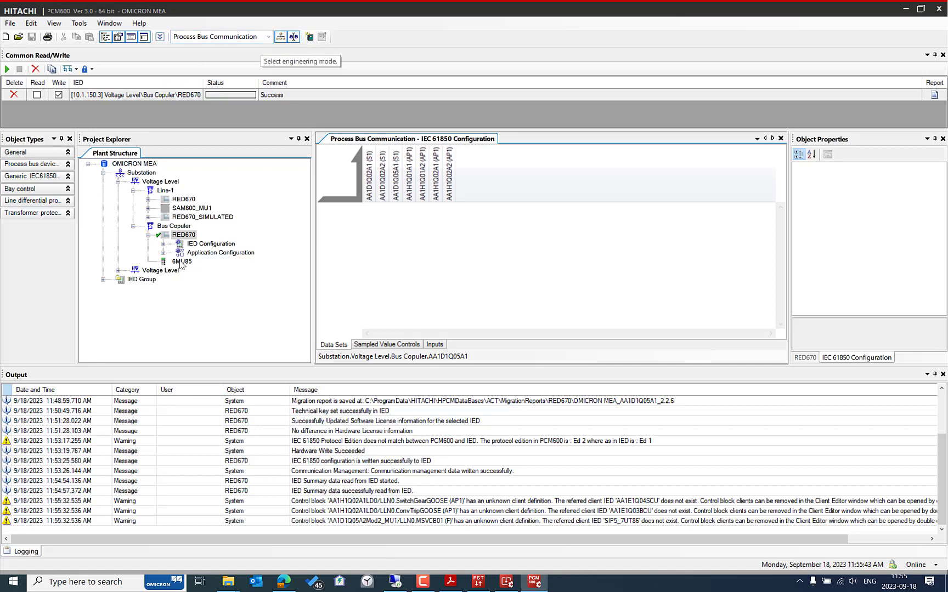
left_click(185, 263)
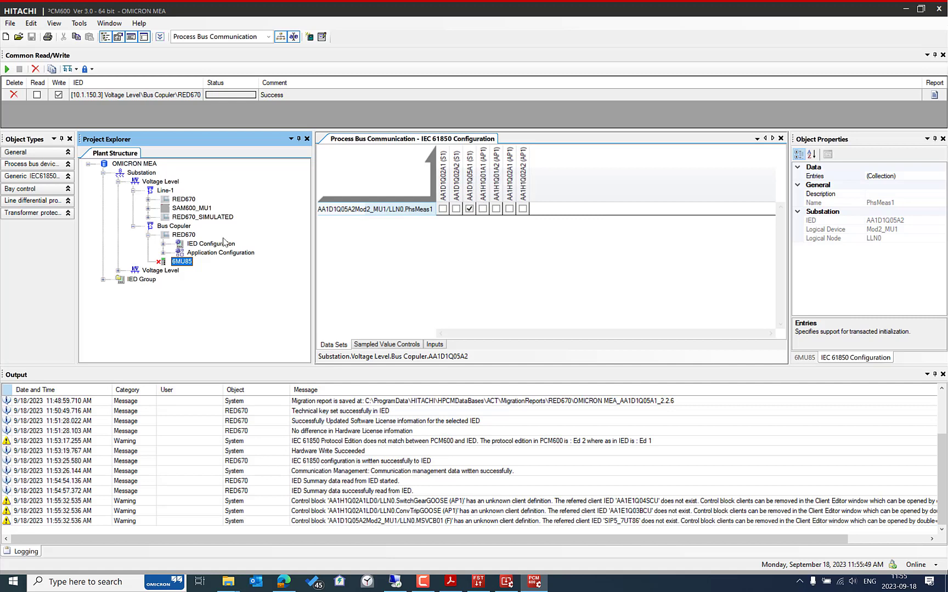
left_click(182, 236)
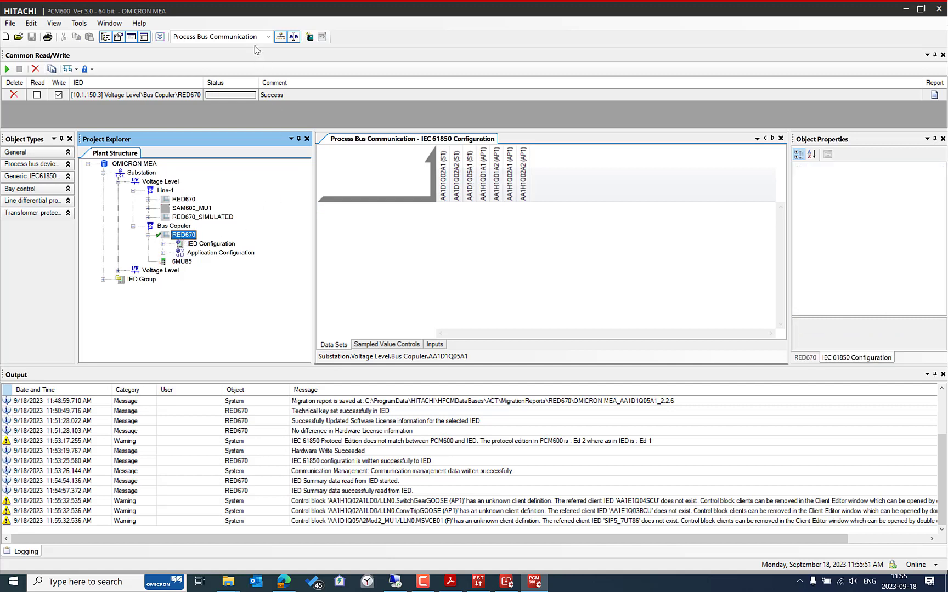
left_click(434, 345)
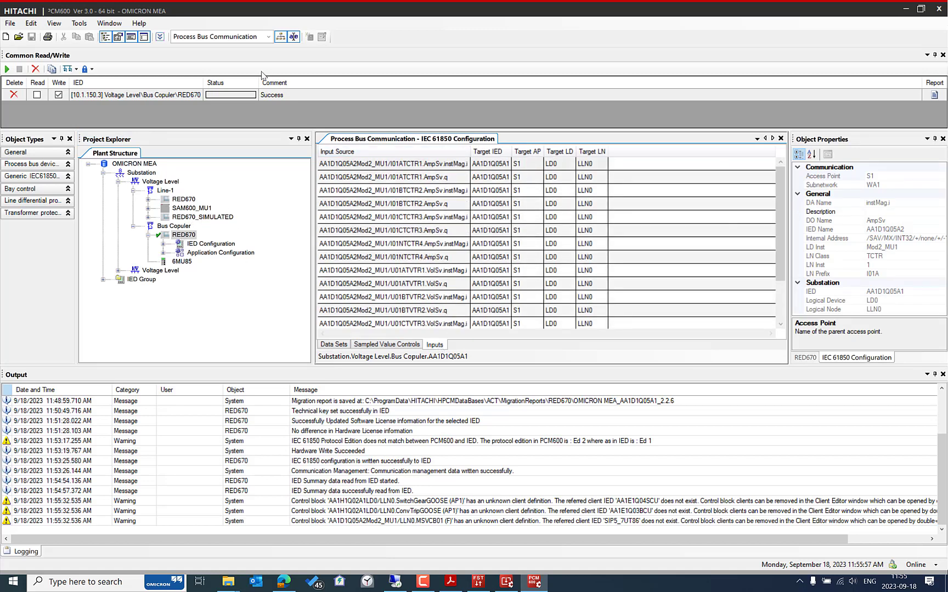
- View the RED670's report controls in Client-Server Communication mode and close the IEC 61850 configuration
left_click(258, 39)
left_click(235, 72)
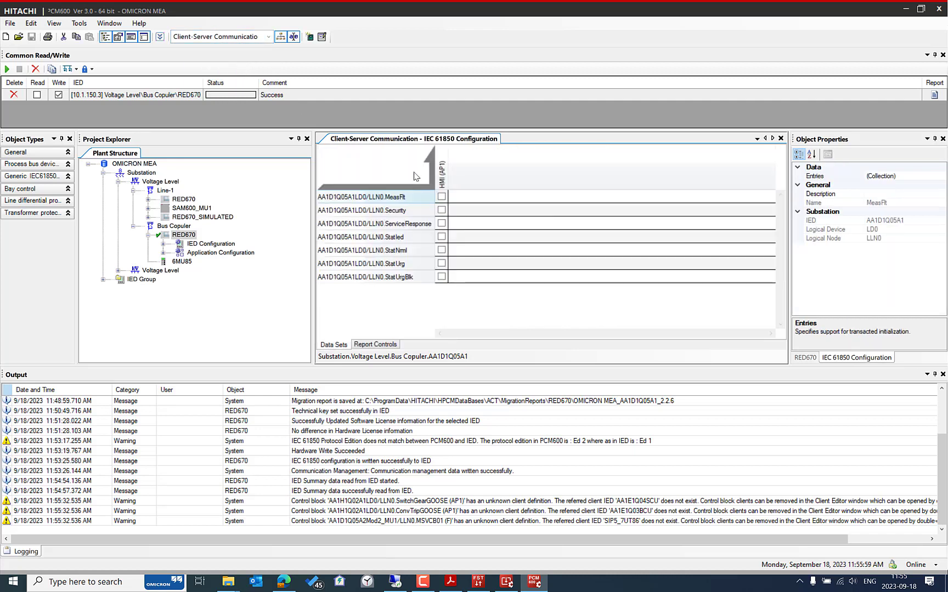
left_click(375, 345)
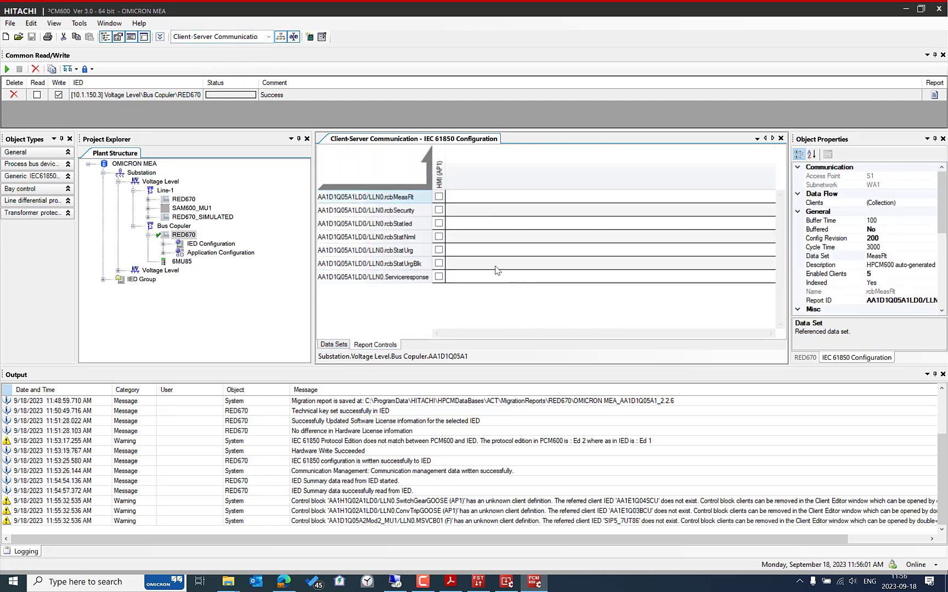
right_click(429, 142)
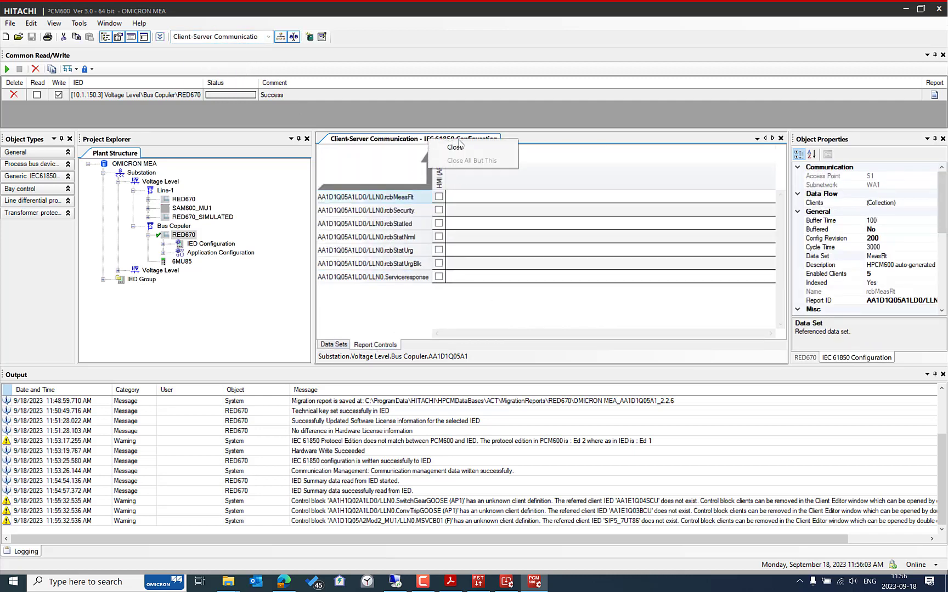
left_click(463, 144)
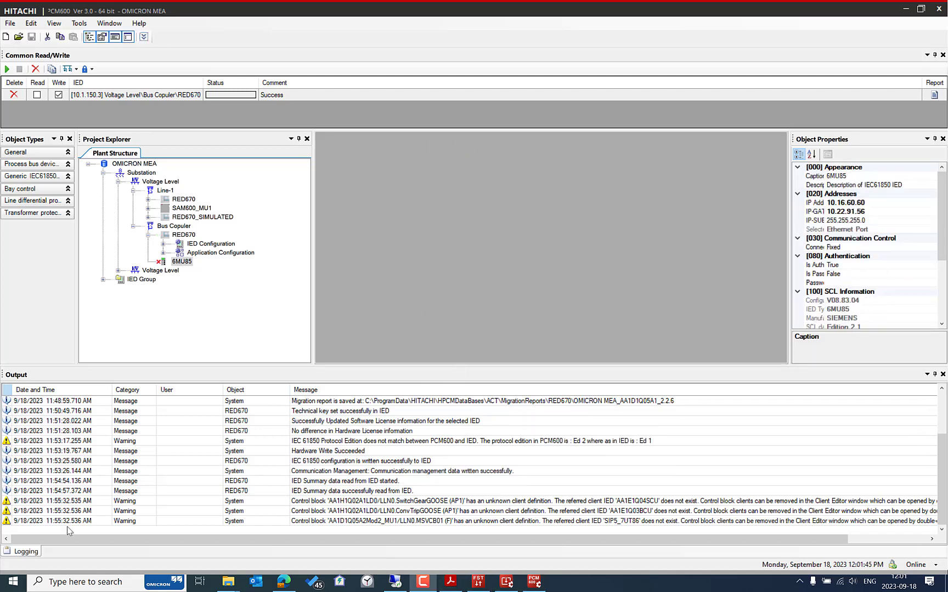
- Launch RIA600 and trust the RED670's certificate for this session only
left_click(82, 582)
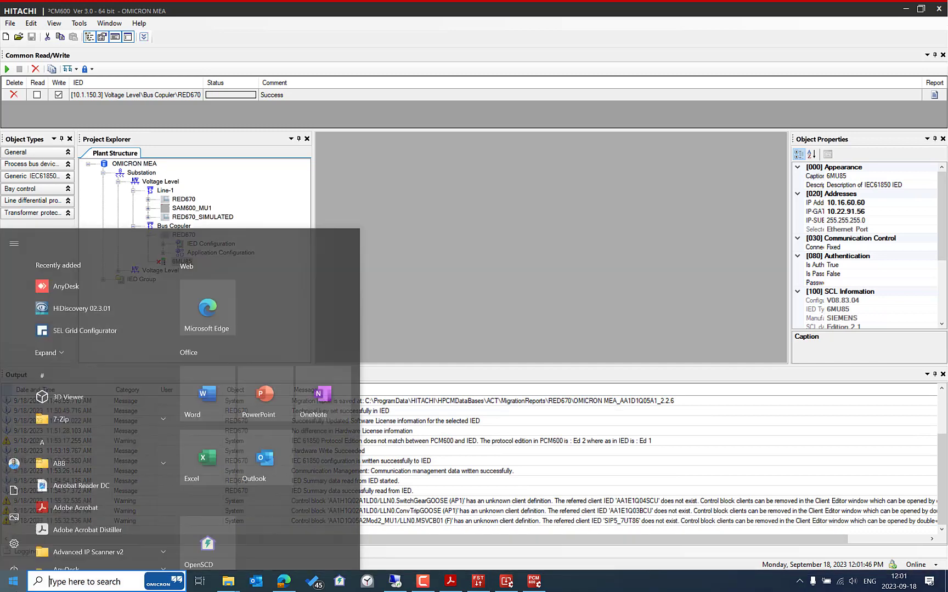
type("ria")
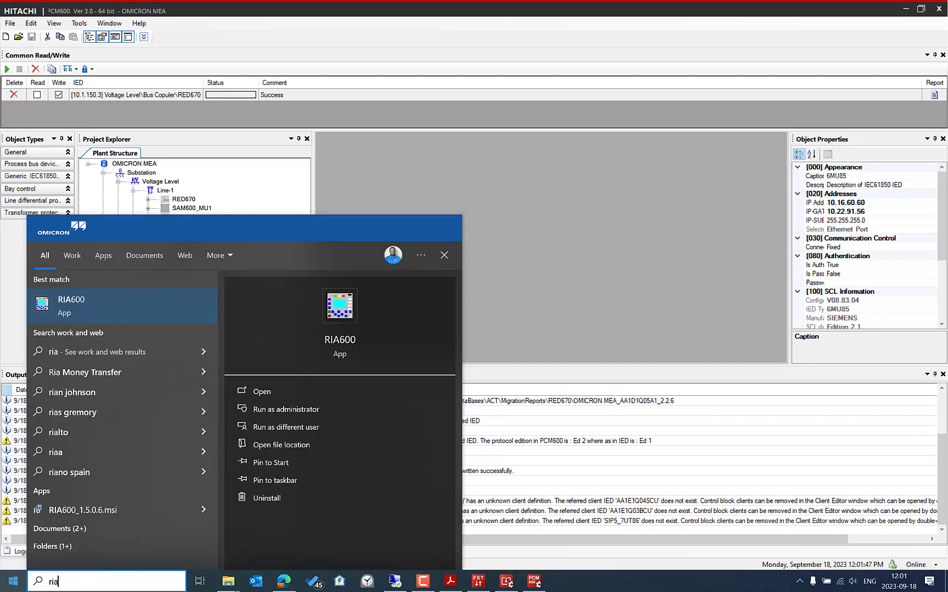
left_click(103, 307)
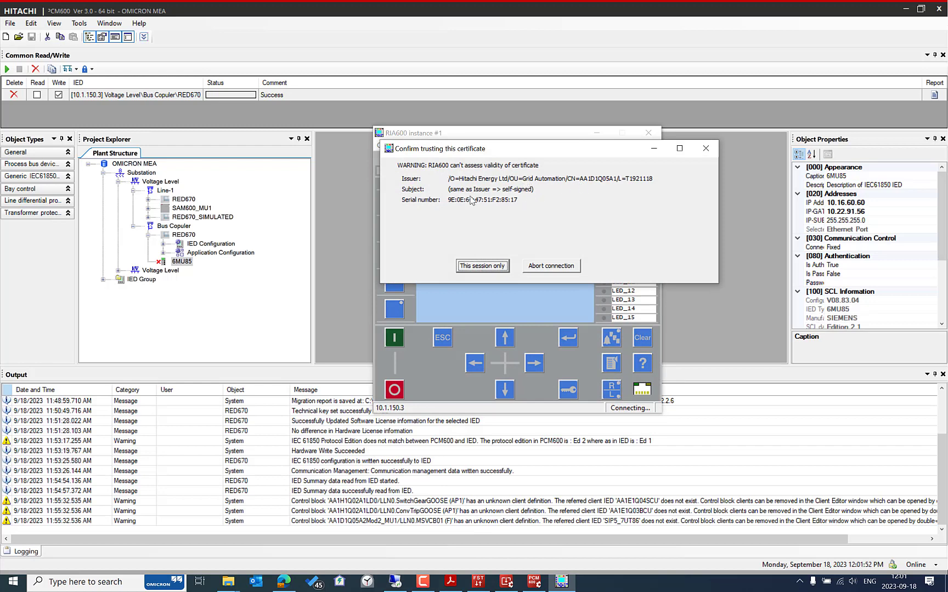
left_click(483, 266)
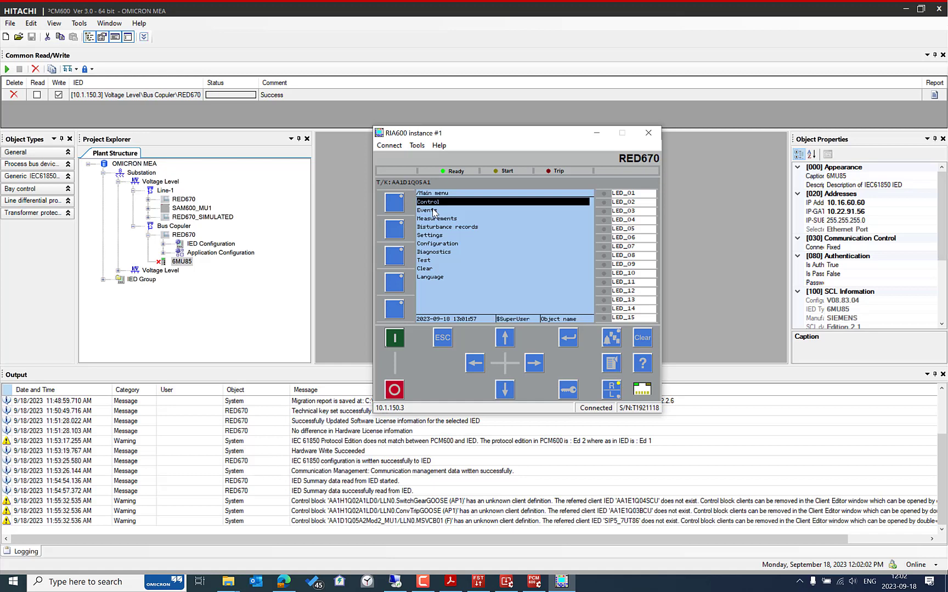
- Display the RED670's general IED status from its diagnostics
key("Down")
key("Down")
key("Down")
key("Down")
key("Down")
key("Down")
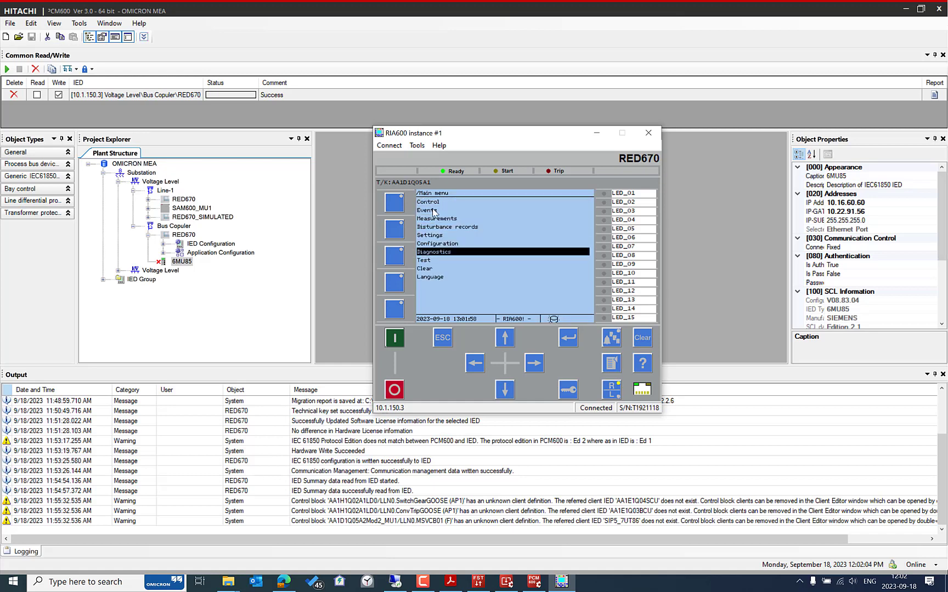
key("Return")
key("Down")
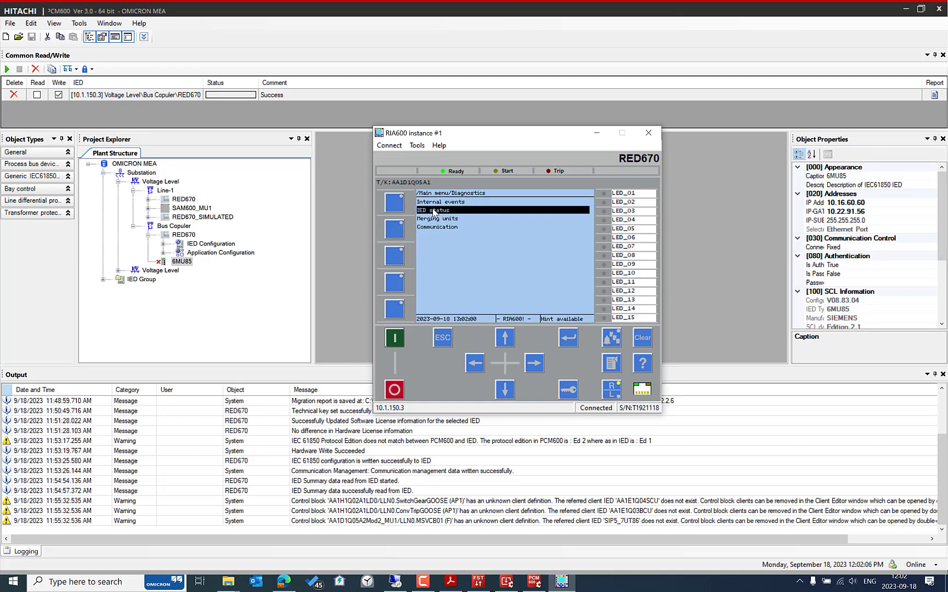
key("Return")
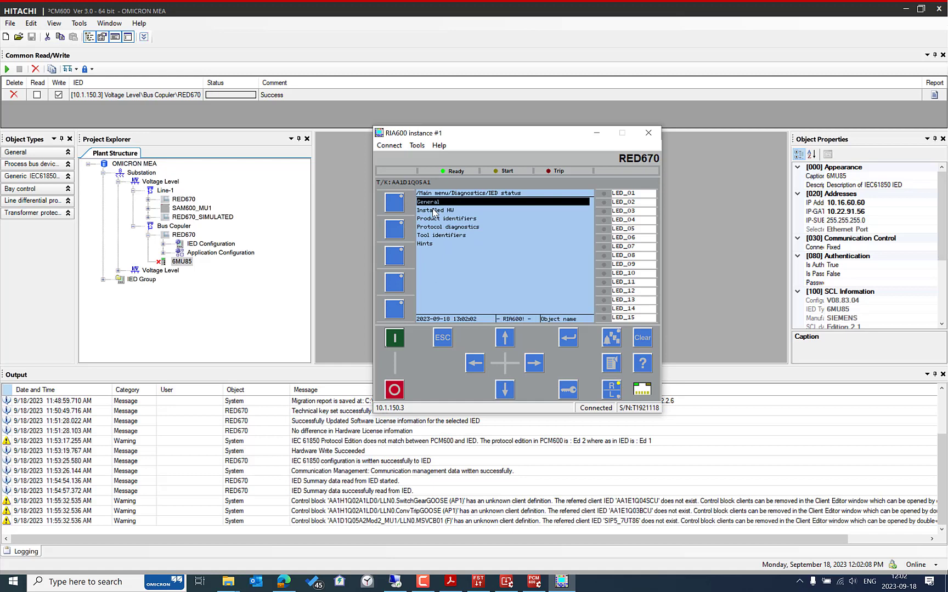
key("Return")
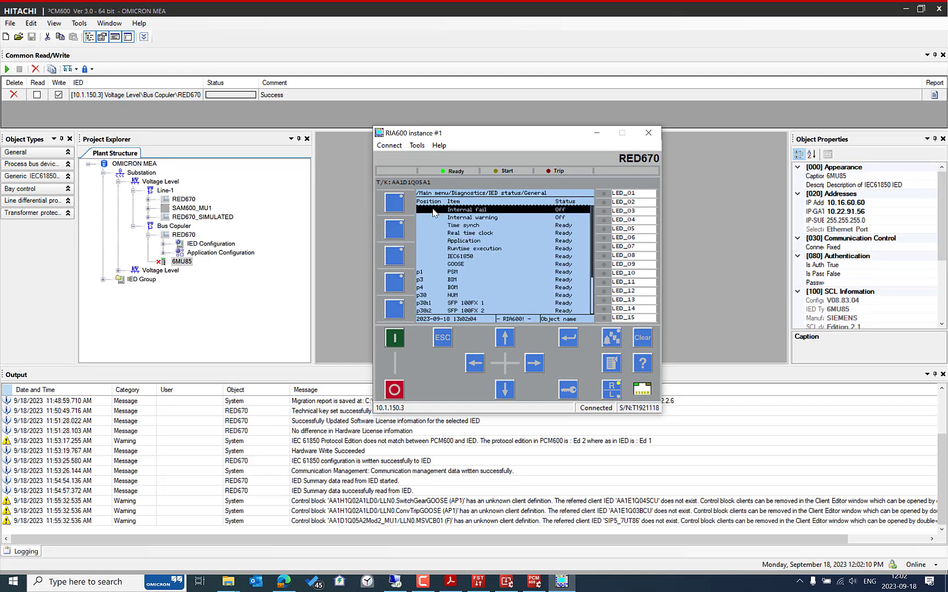
- Examine the general status items from internal fail and time synch through IEC61850 and GOOSE
key("Up")
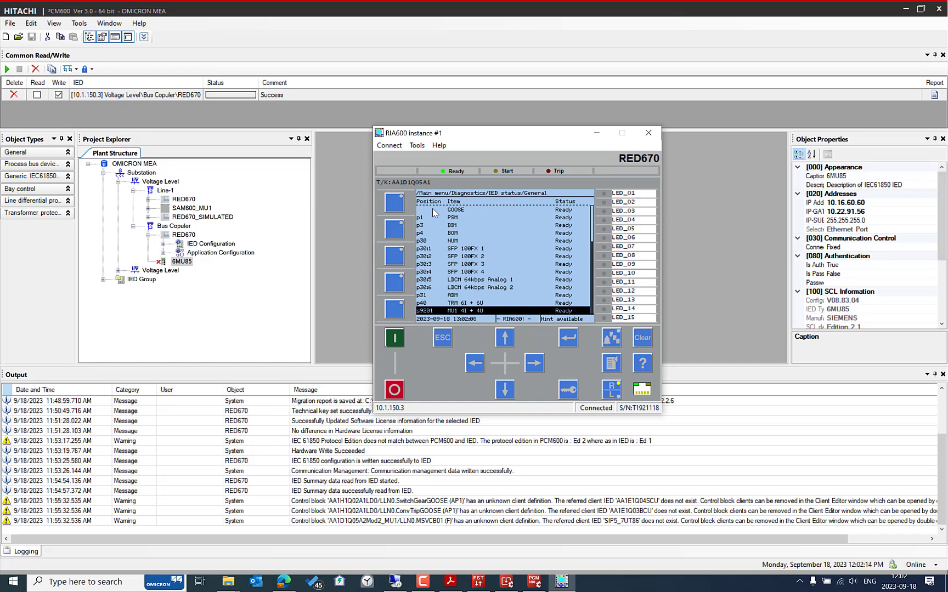
key("Down")
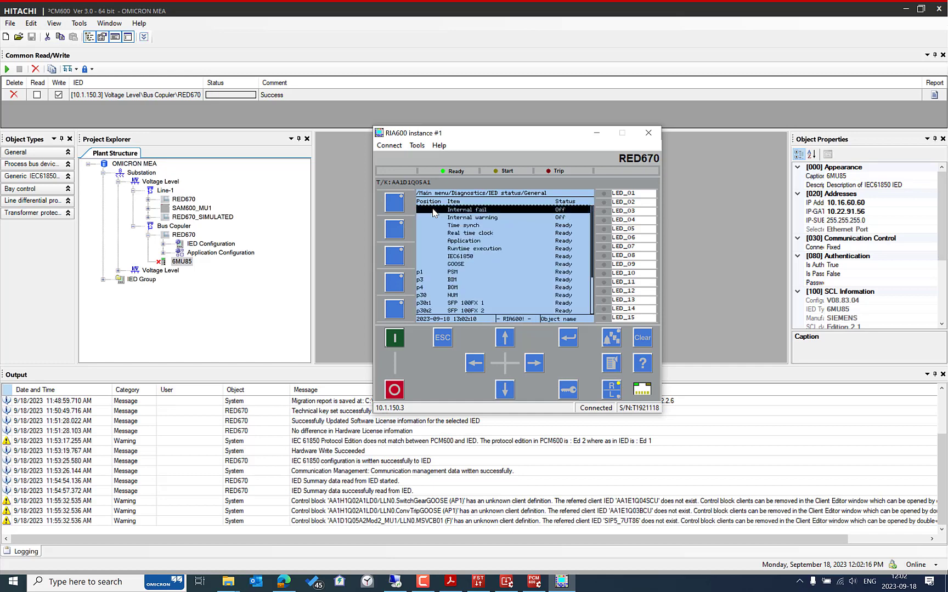
key("Down")
key("Down")
key("Down")
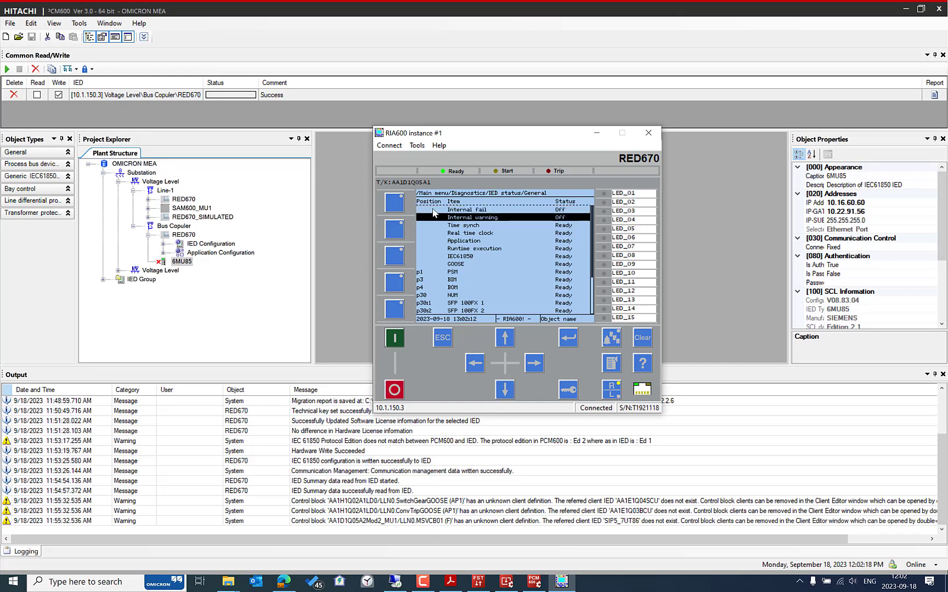
key("Down")
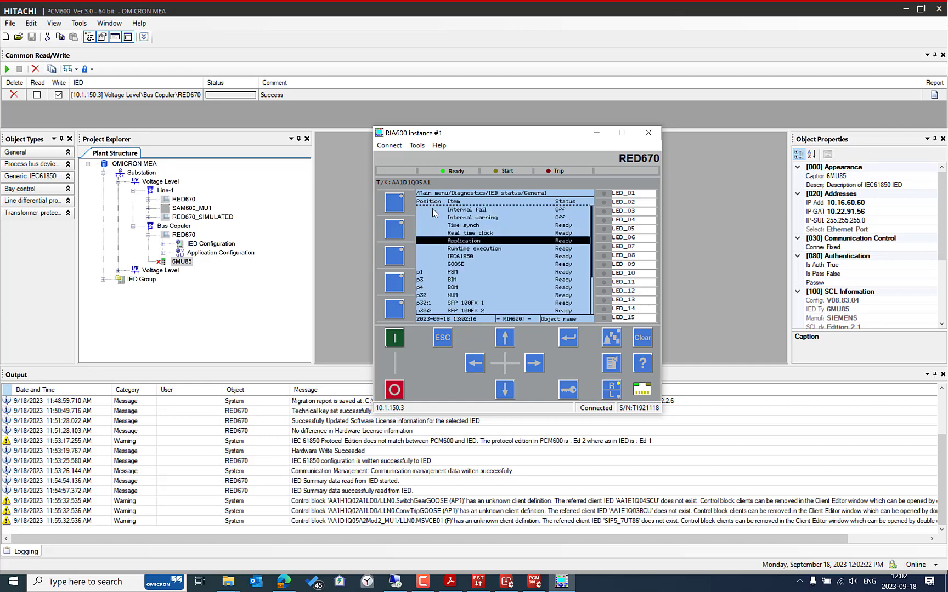
key("Up")
key("Up")
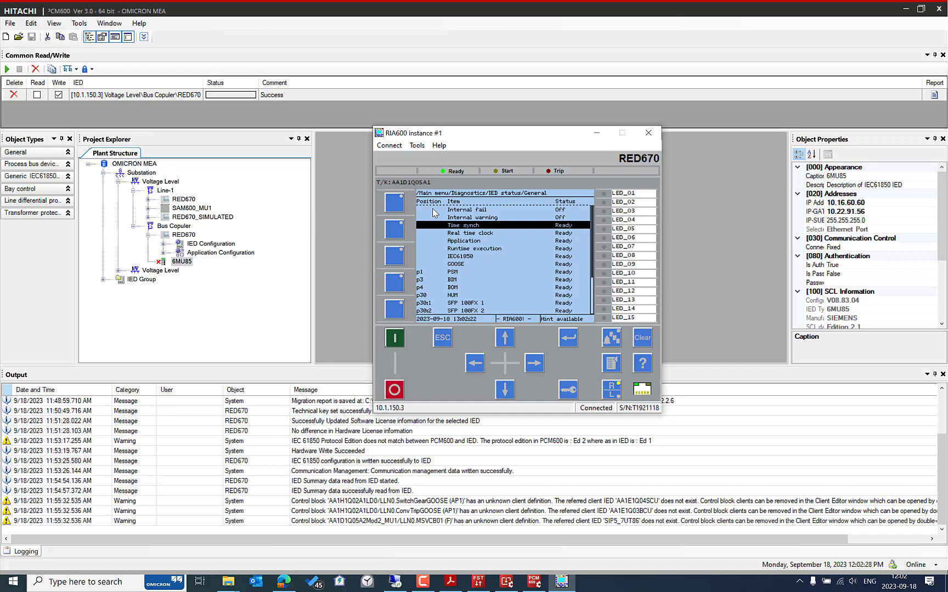
key("Down")
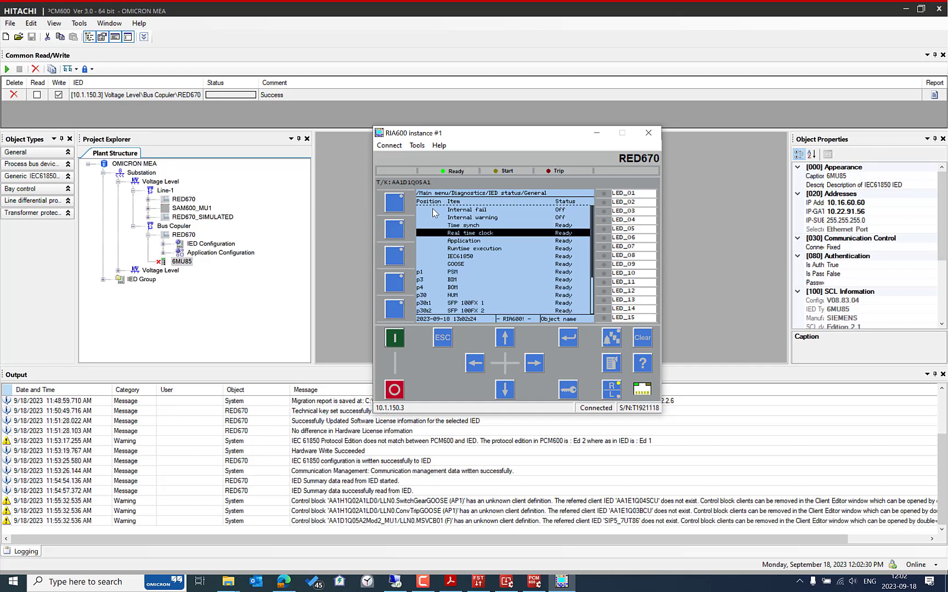
key("Down")
key("Down")
key("Down")
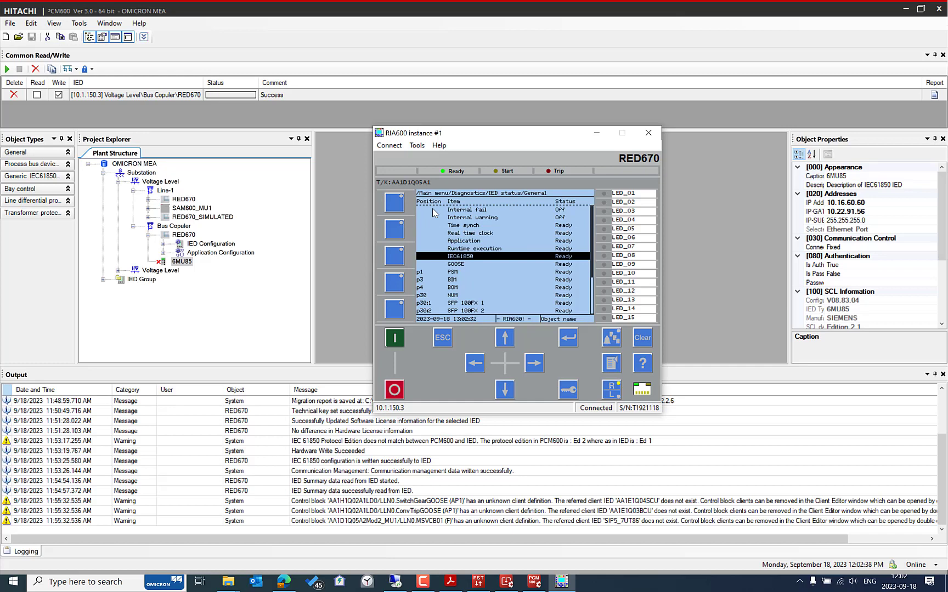
key("Down")
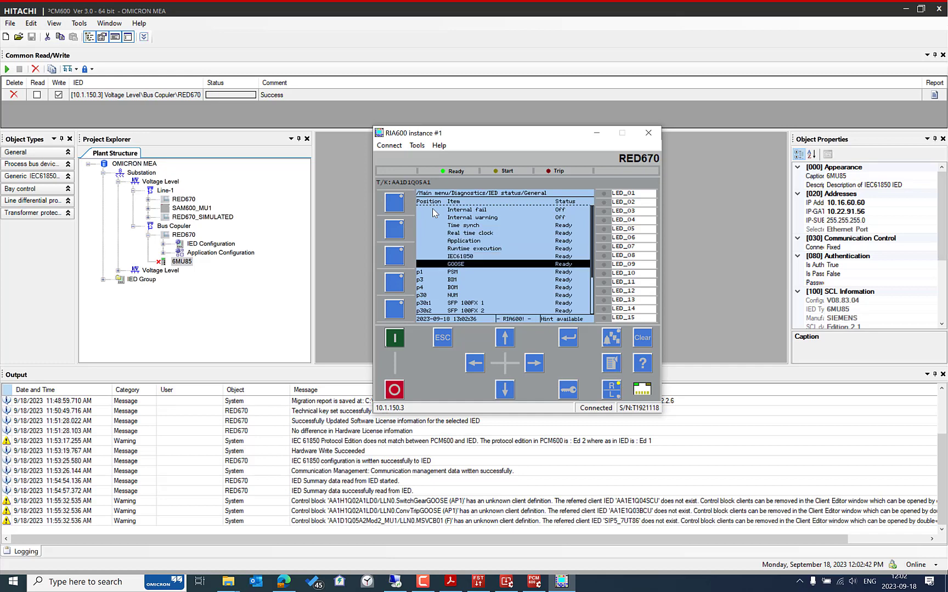
- Review the status of the hardware modules down to the merging unit MU1 4I + 4U, and return to the IED status list
key("Down")
key("Down")
key("Down")
key("Down")
key("Down")
key("Down")
key("Down")
key("Down")
key("Down")
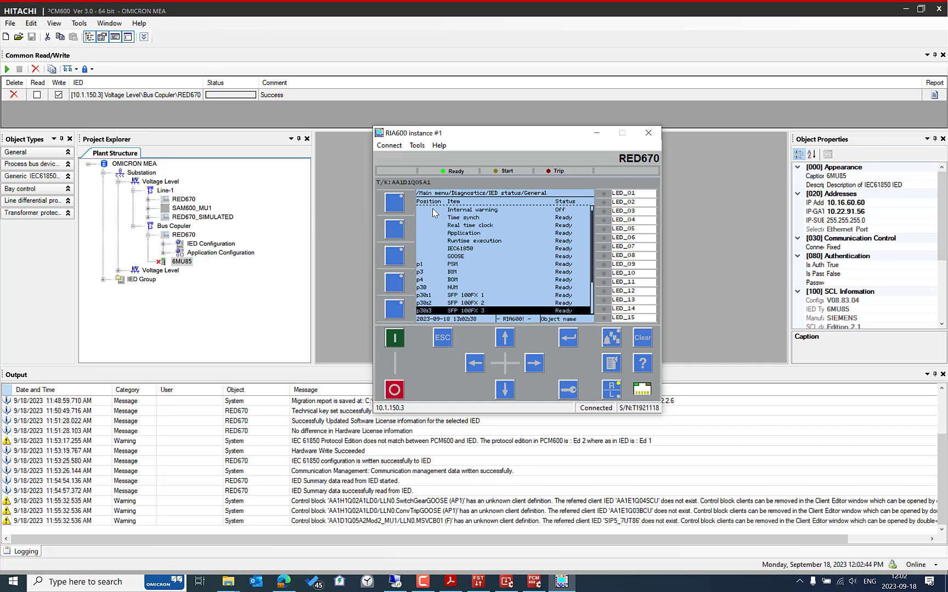
key("Down")
key("Down")
key("Down")
key("Down")
key("Down")
key("Down")
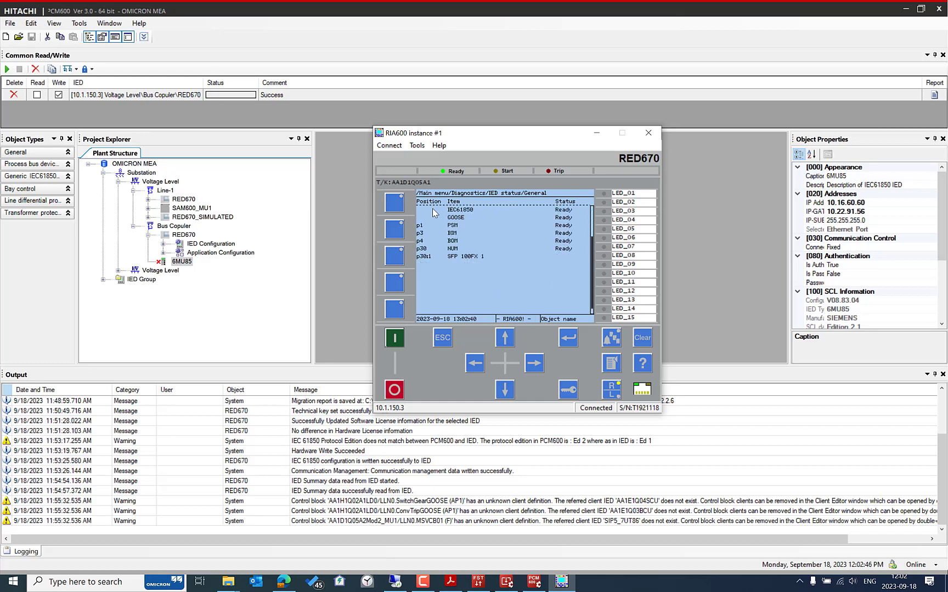
key("Up")
key("Up")
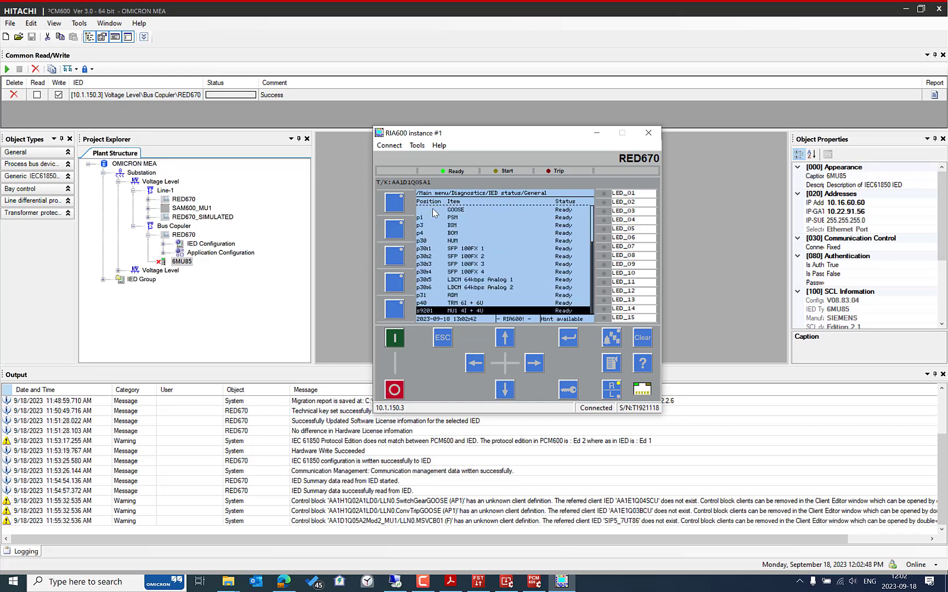
key("Down")
key("Down")
key("Escape")
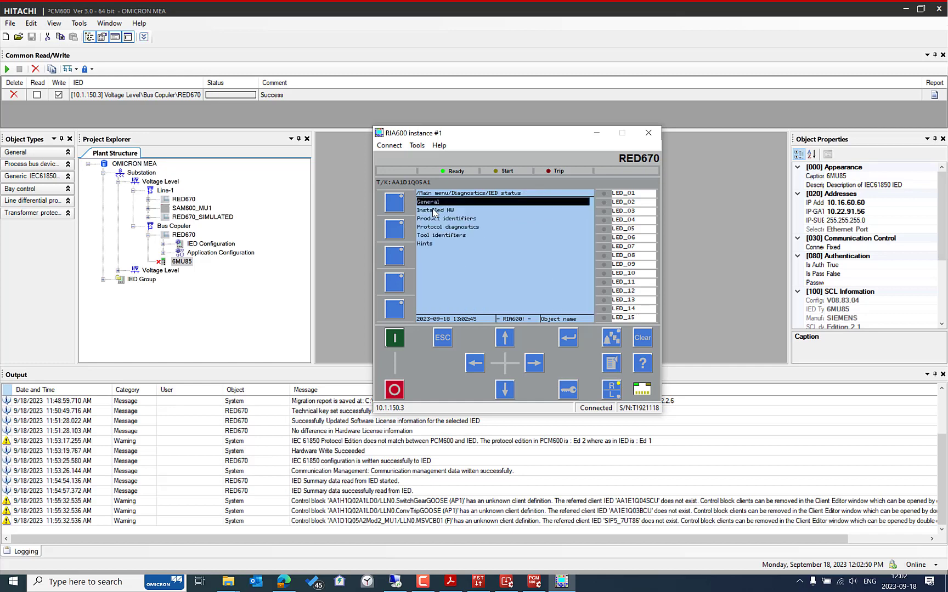
- Read the LDCM missing connections hint in the IED's hints and go back to the IED status list
key("Up")
key("Return")
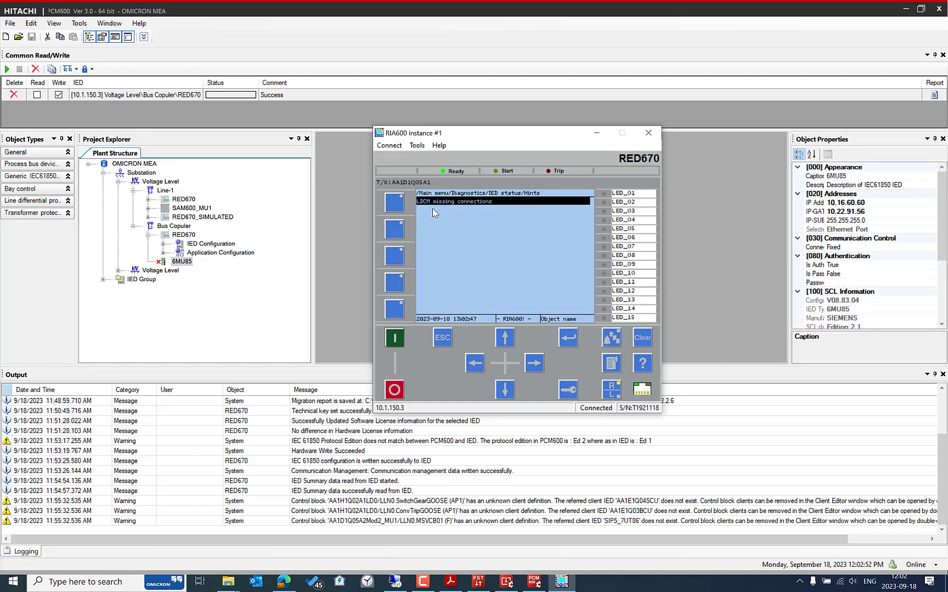
key("Return")
key("Escape")
key("Return")
key("Escape")
key("Escape")
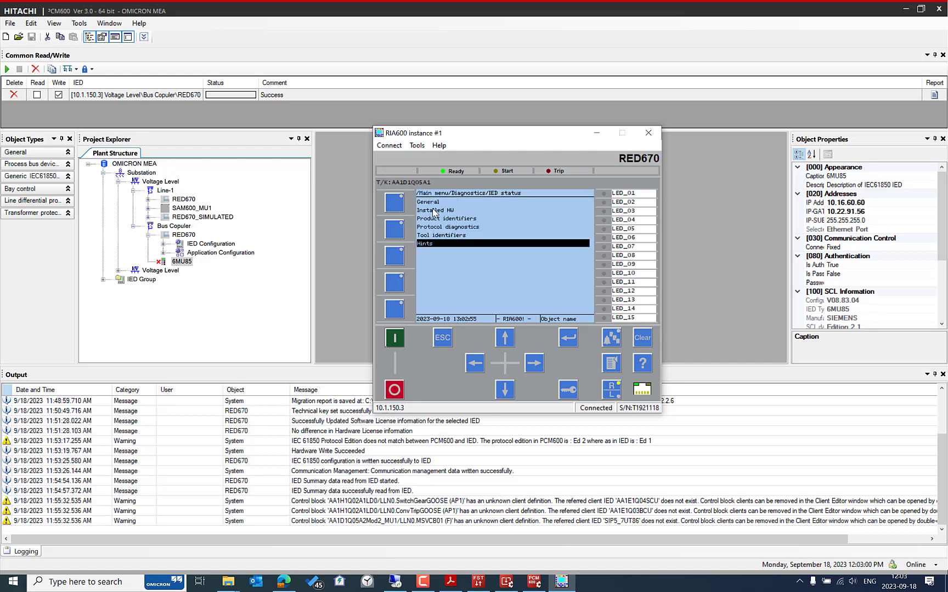
- Open the IED's product identifiers and examine the product version
key("Up")
key("Up")
key("Up")
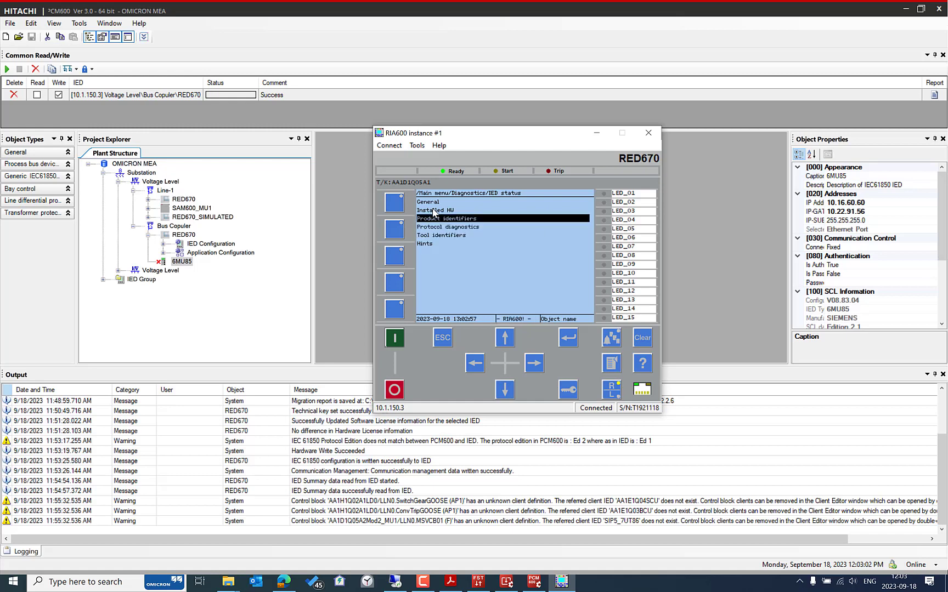
key("Return")
key("Down")
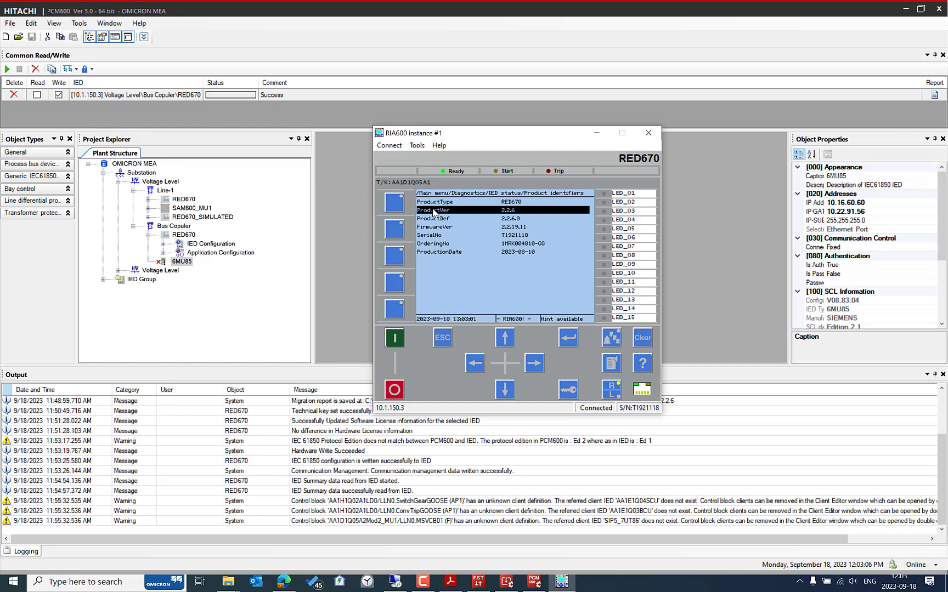
- Review the IED's serial number, ordering number and production date, and return to the main menu
key("Down")
key("Down")
key("Down")
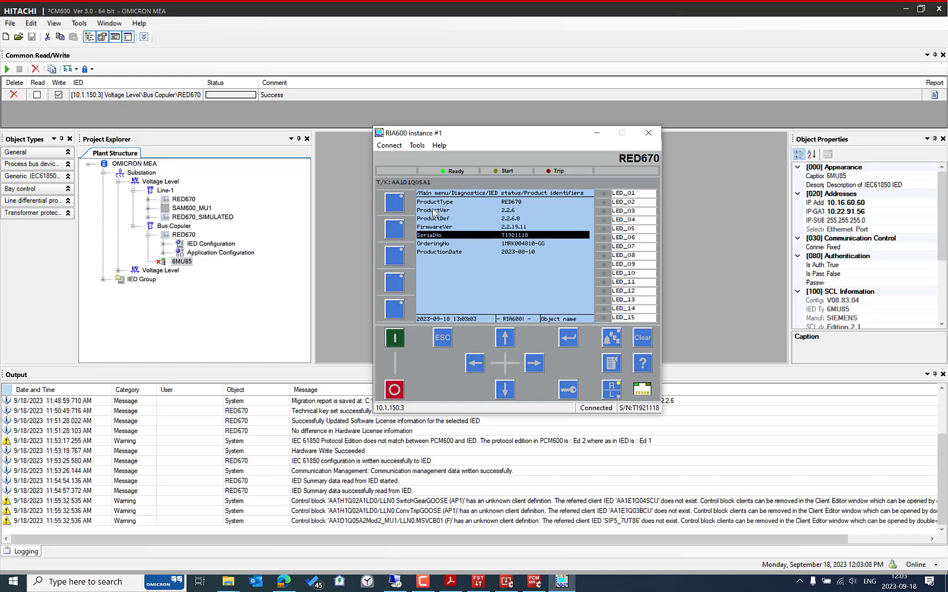
key("Down")
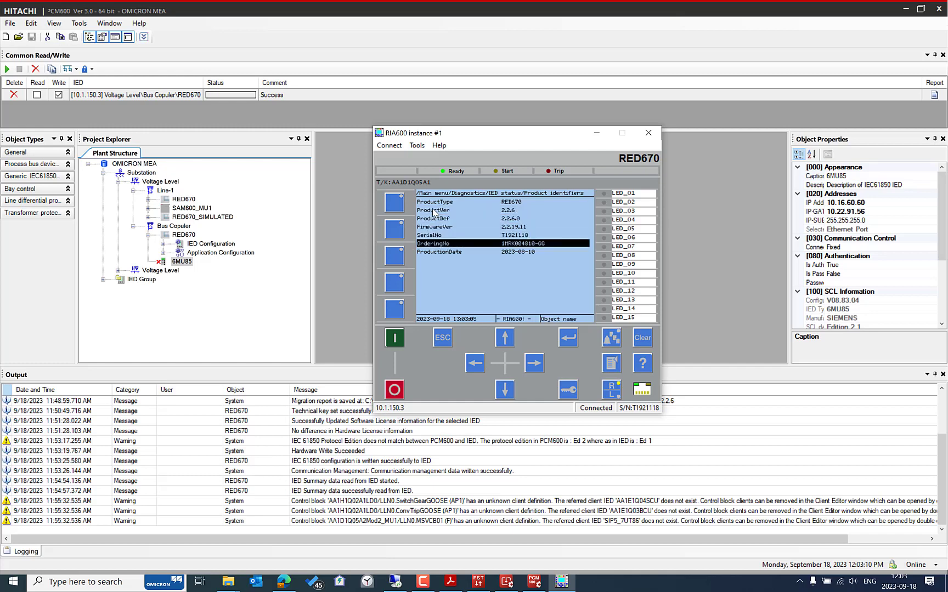
key("Down")
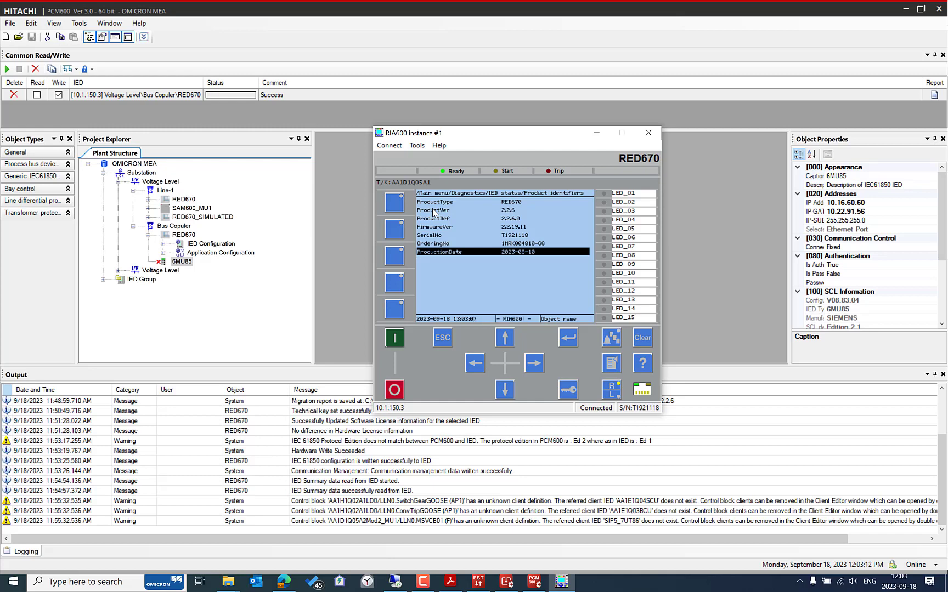
key("Escape")
key("Escape")
key("Escape")
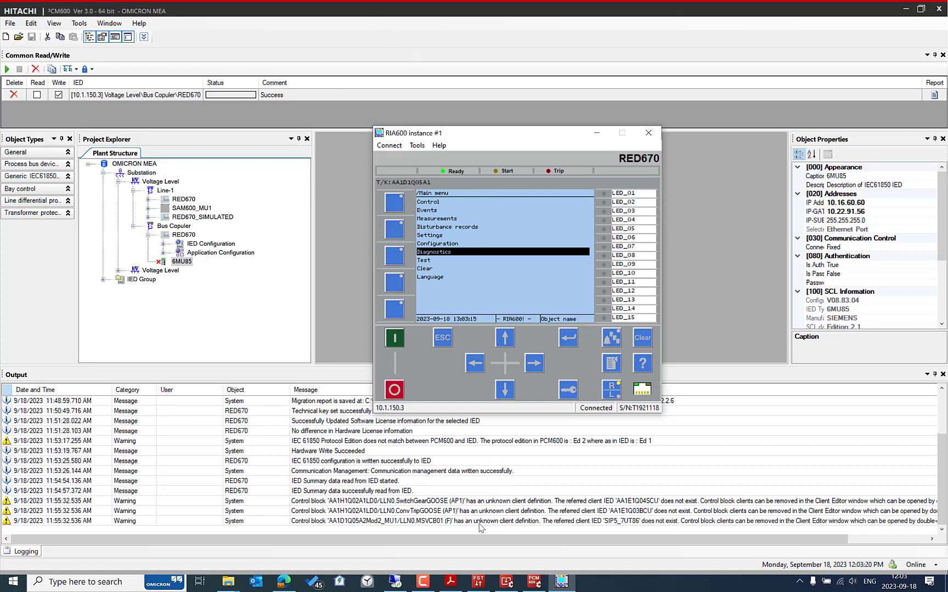
- Open the parameter settings of GBASVAL: 1 in the Bus Copuler RED670's power system global base values in PCM600
left_click(162, 244)
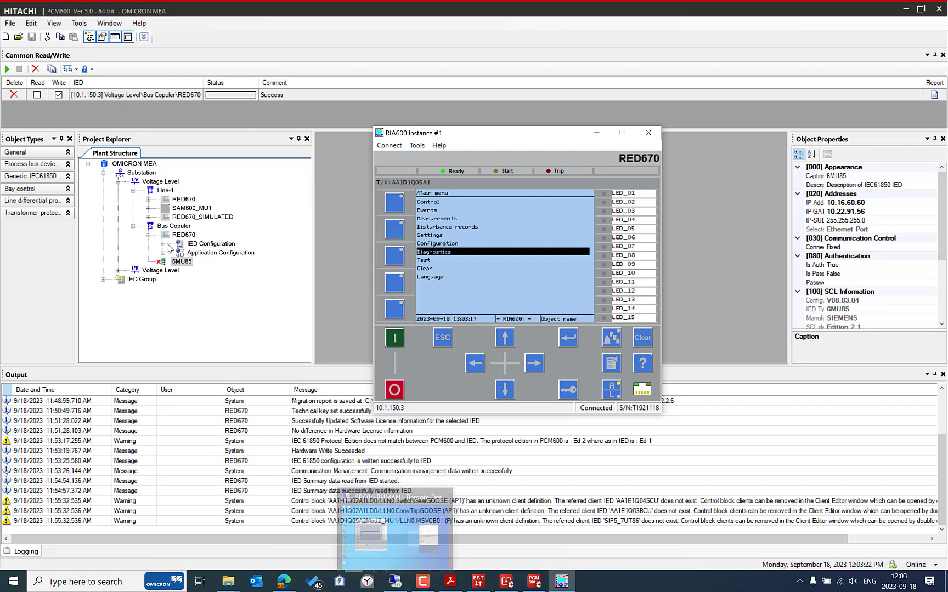
left_click(177, 279)
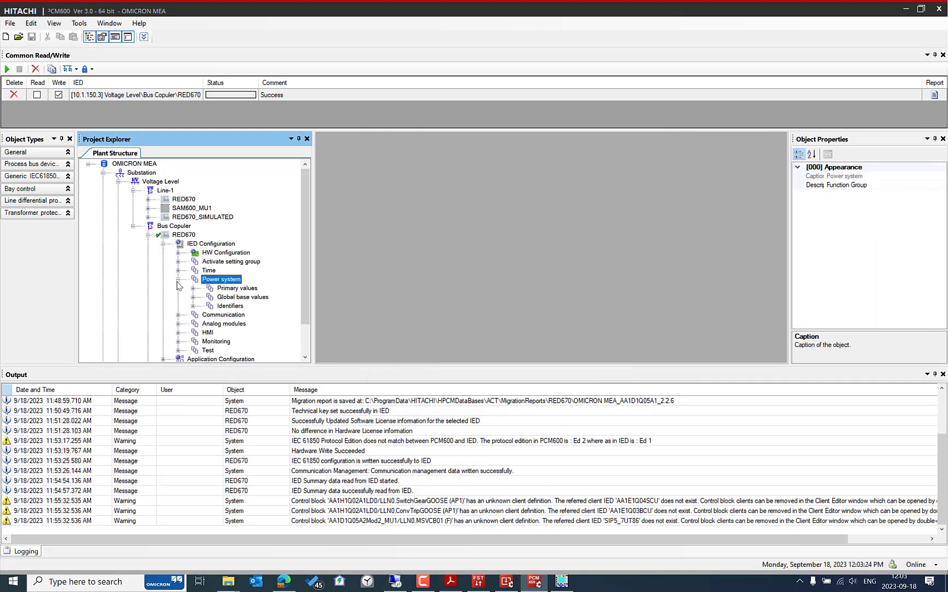
left_click(193, 297)
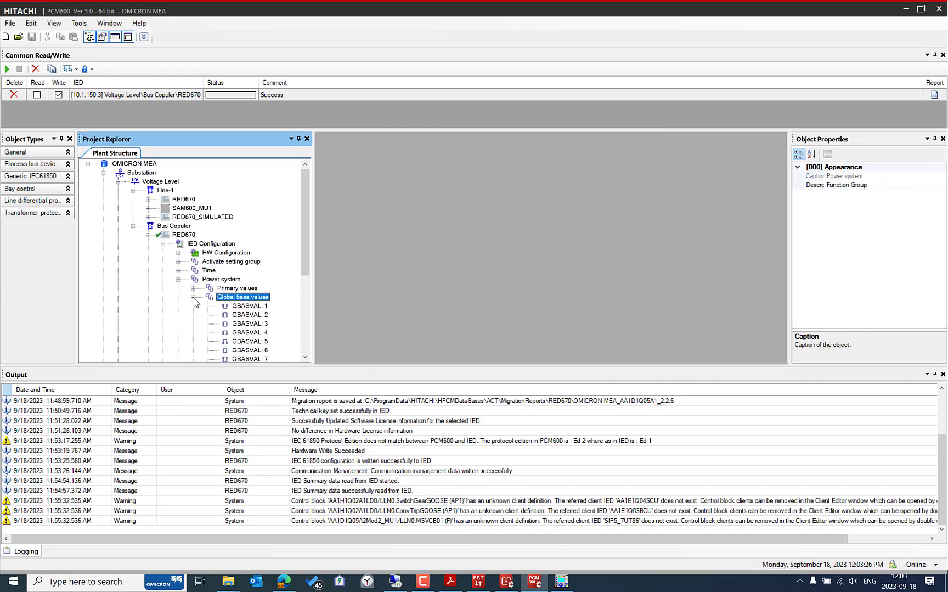
left_click(233, 307)
right_click(231, 310)
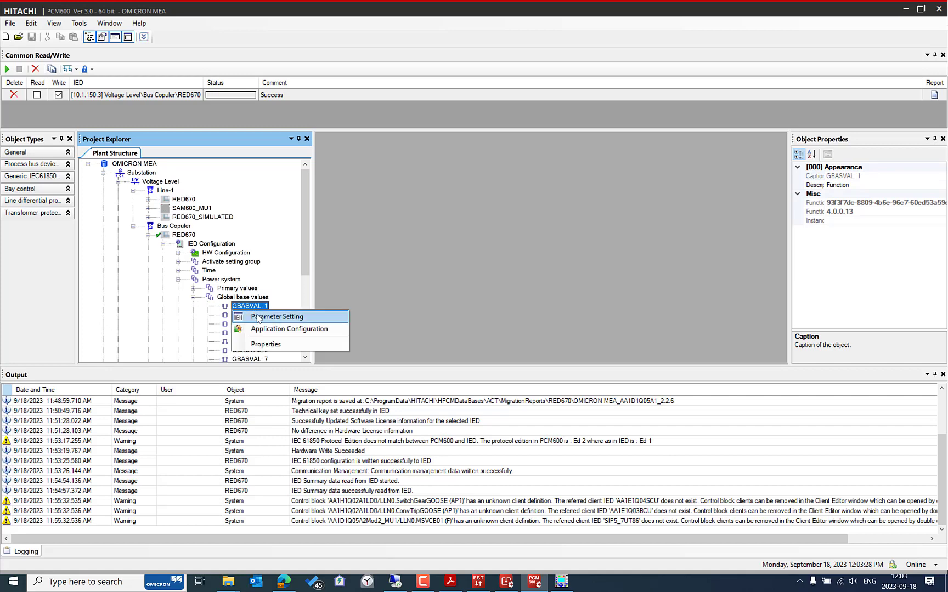
left_click(256, 316)
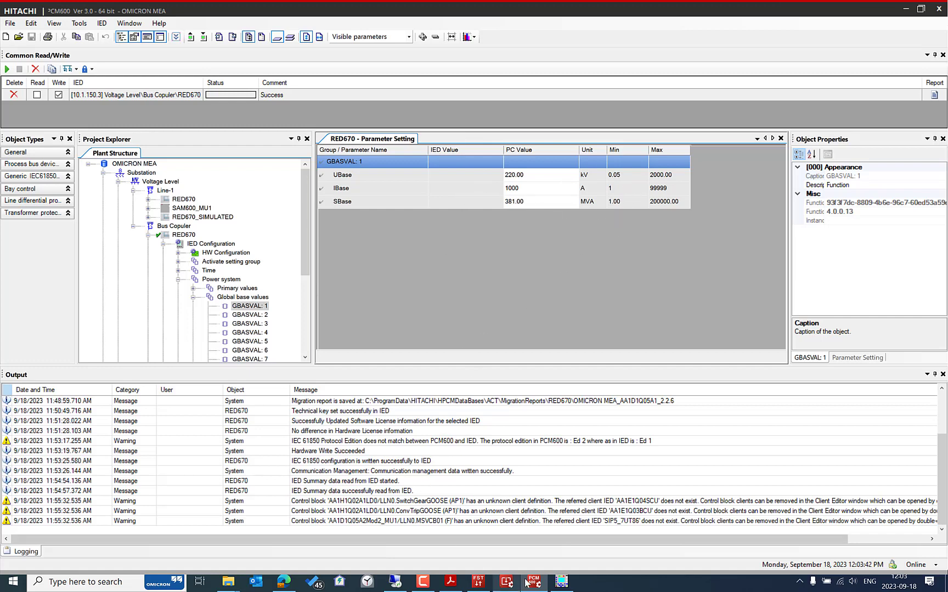
left_click(396, 582)
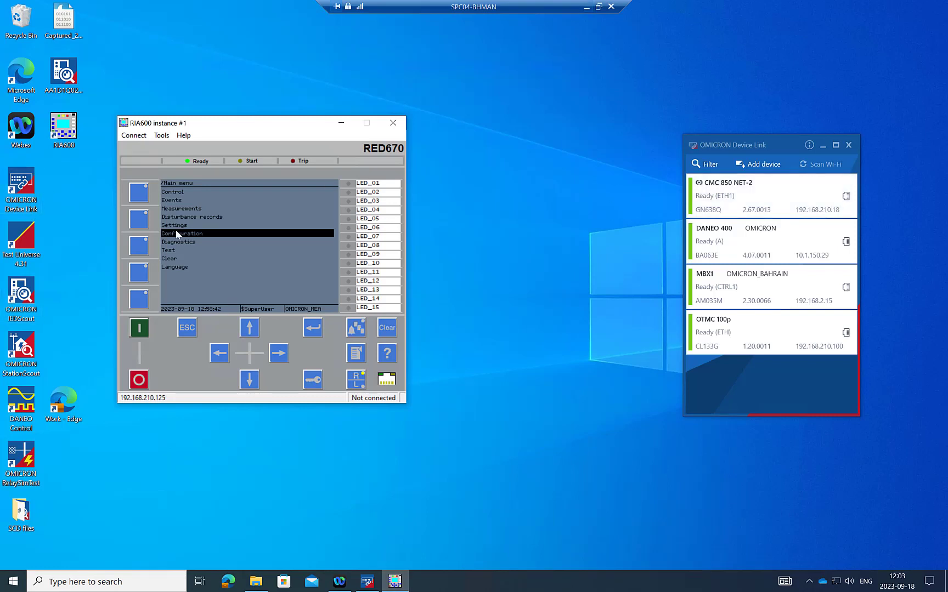
left_click(586, 6)
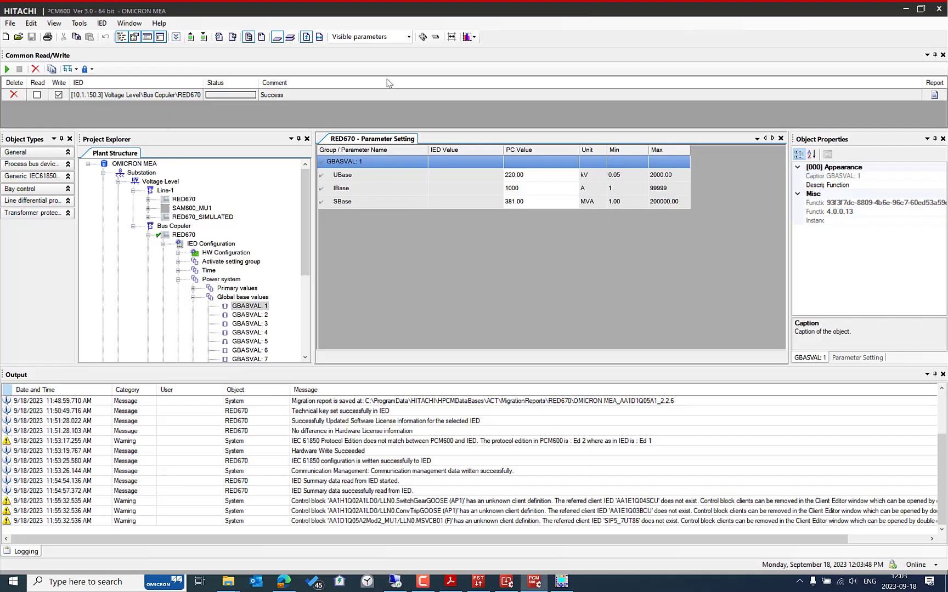
left_click(181, 237)
right_click(180, 243)
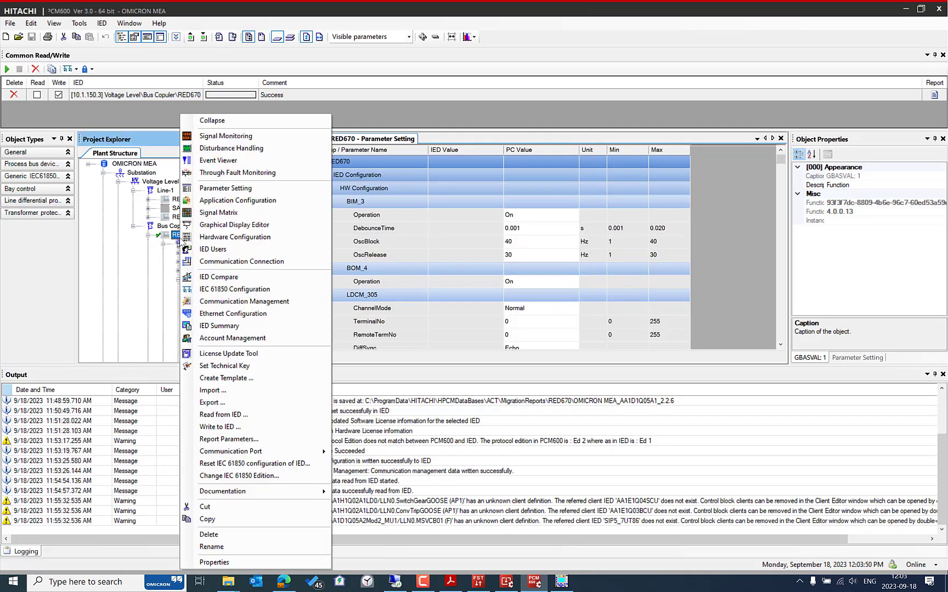
left_click(143, 174)
right_click(142, 174)
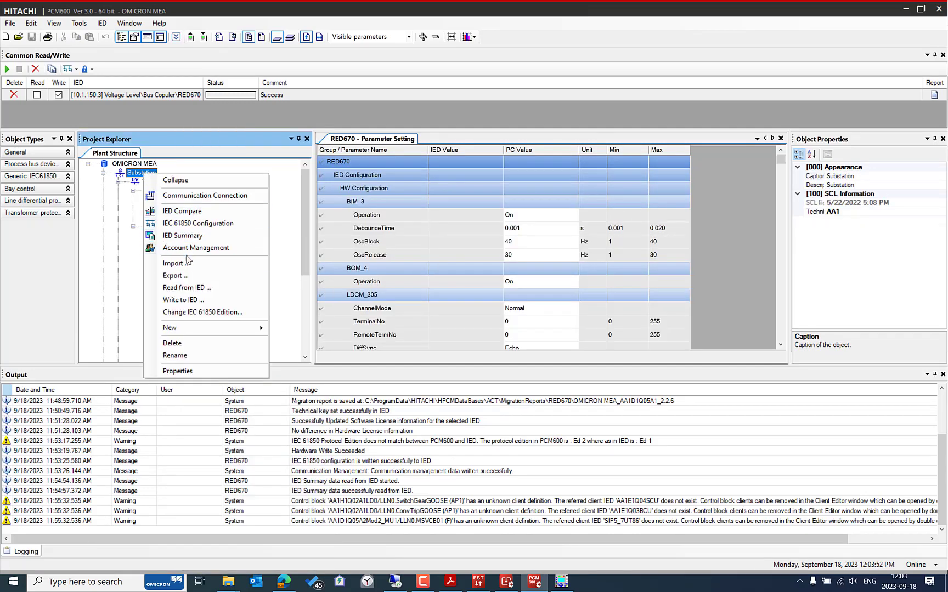
left_click(188, 277)
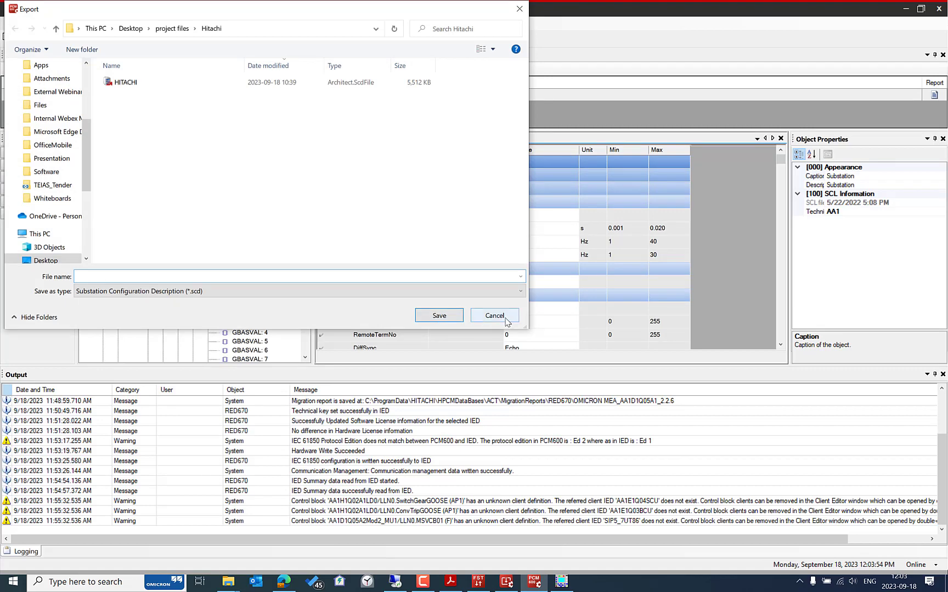
left_click(157, 84)
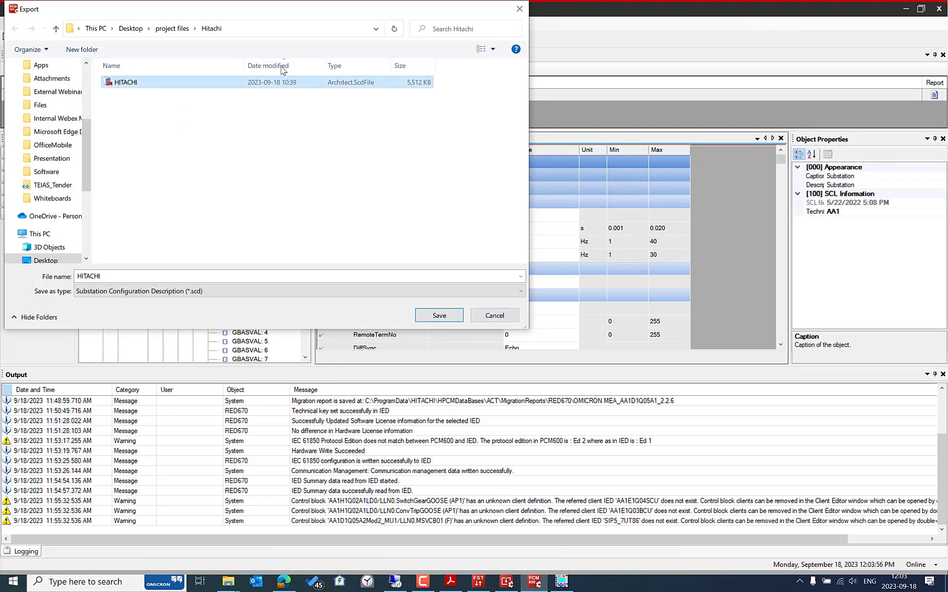
left_click(494, 315)
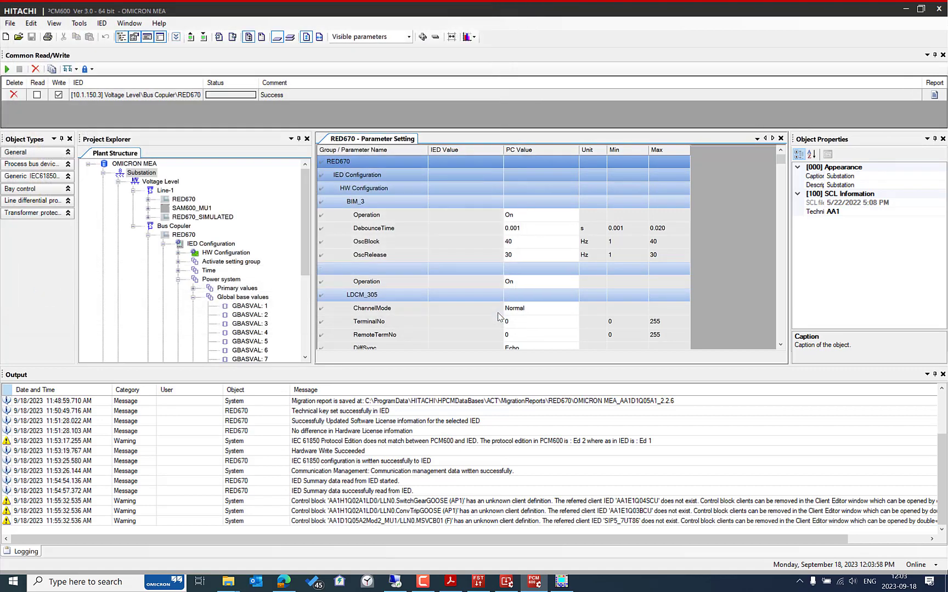
- Collapse the Bus Copuler RED670's IED Configuration branch and close its Parameter Setting view
double_click(181, 244)
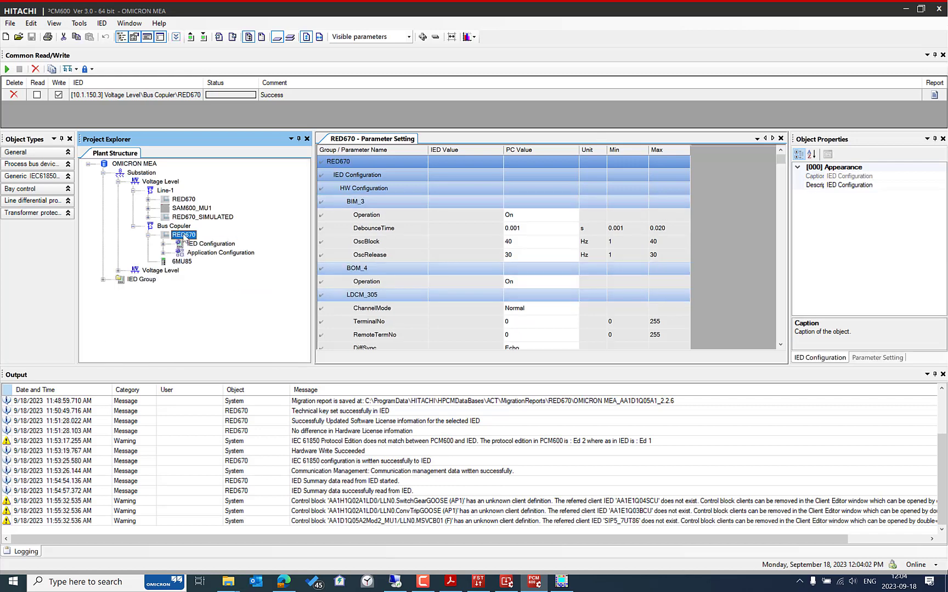
right_click(183, 234)
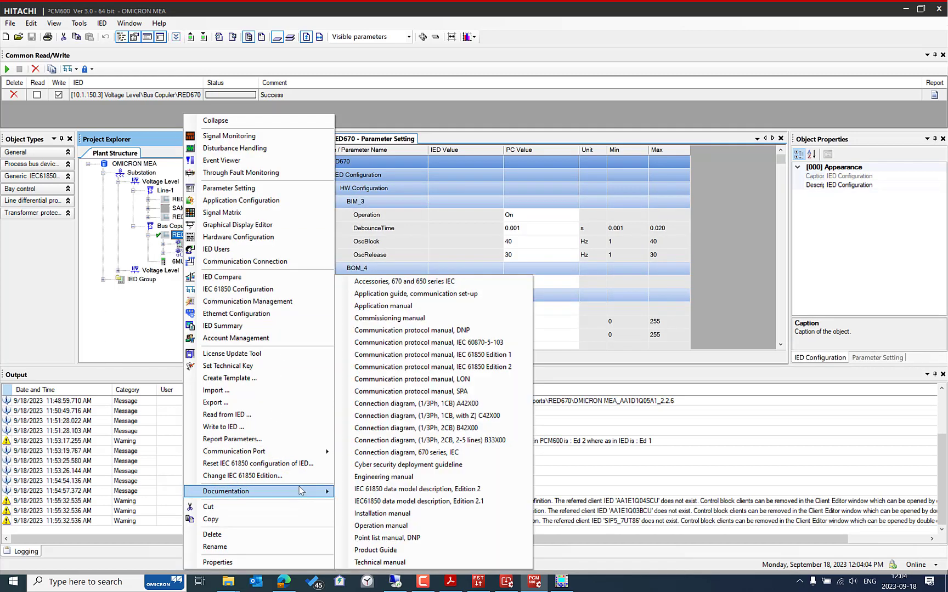
left_click(780, 138)
left_click(780, 138)
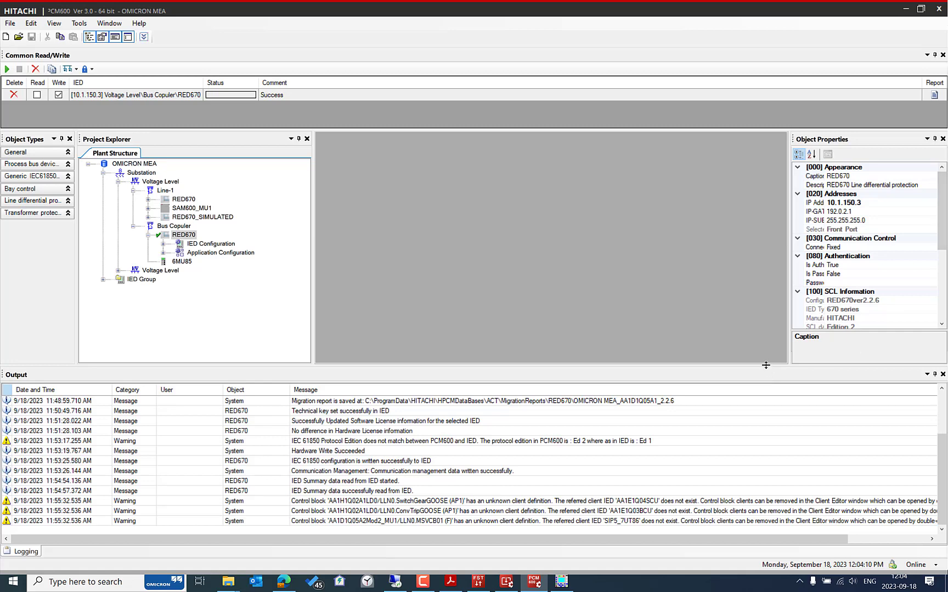
- Enlarge the Object Properties area and widen its property name column to examine the RED670's SCL data model
left_click_drag(765, 365, 774, 428)
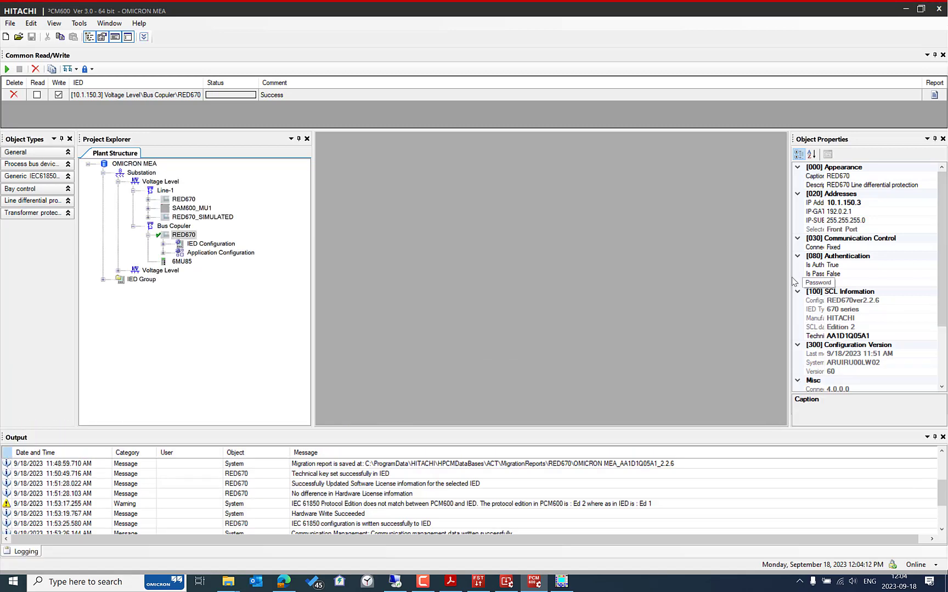
left_click_drag(789, 276, 749, 277)
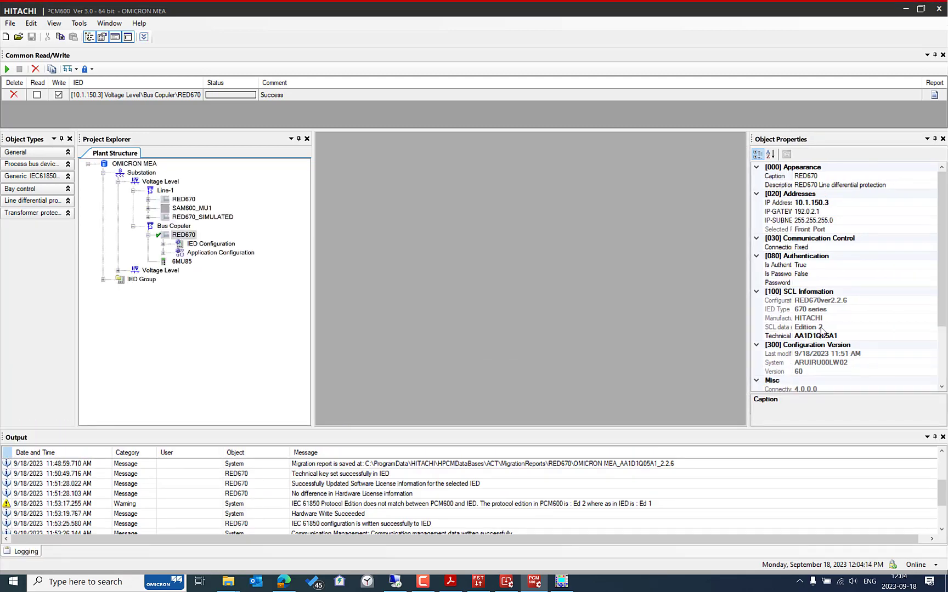
left_click(792, 174)
left_click_drag(793, 174, 844, 336)
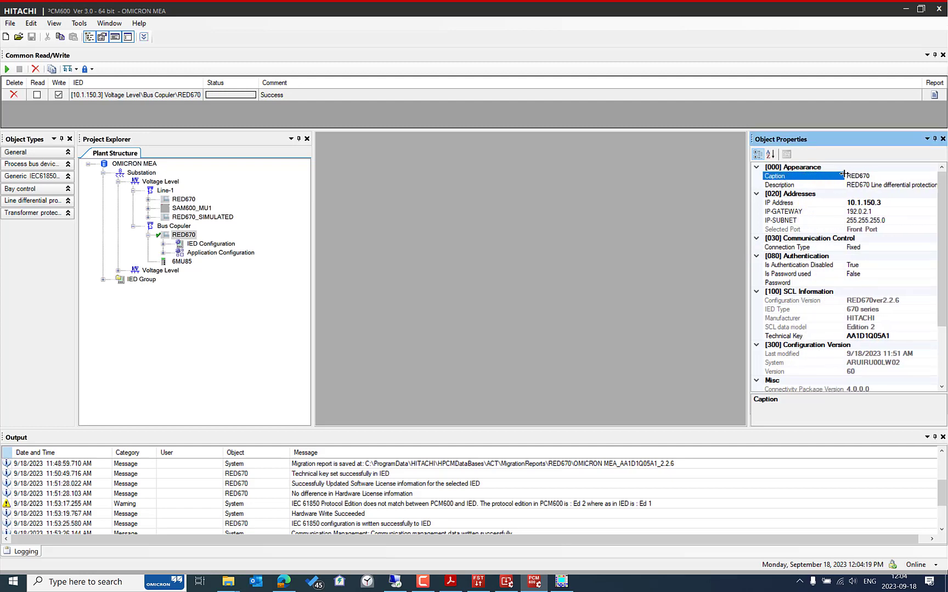
left_click(861, 328)
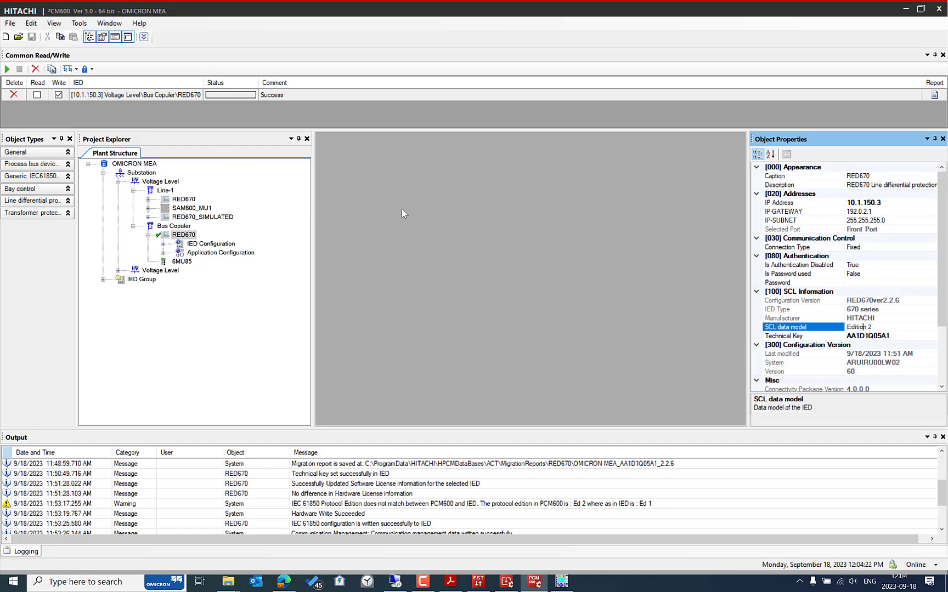
- Migrate the Bus Copuler RED670 to IEC 61850 Edition 2.1 with the SCL Edition change report shown
right_click(185, 237)
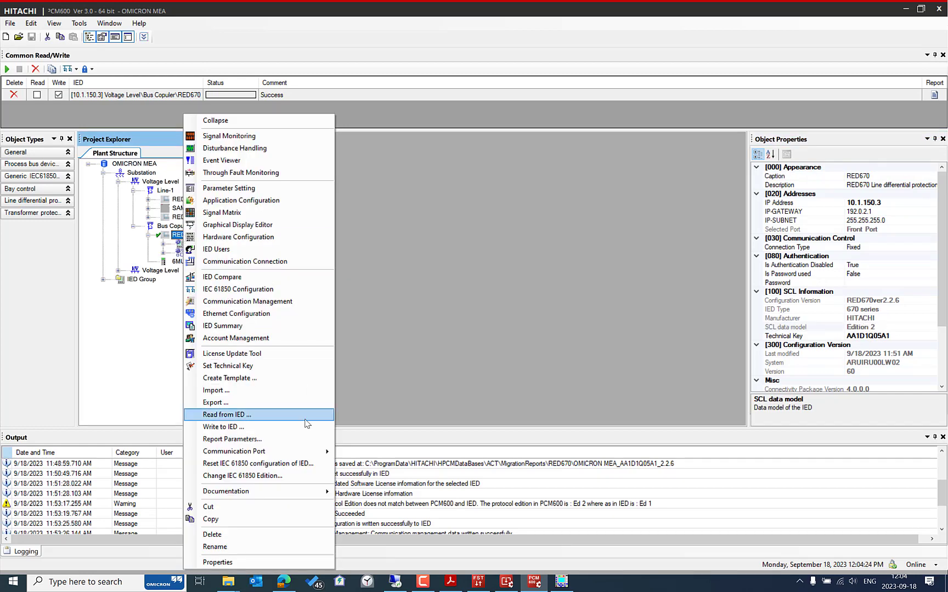
left_click(307, 477)
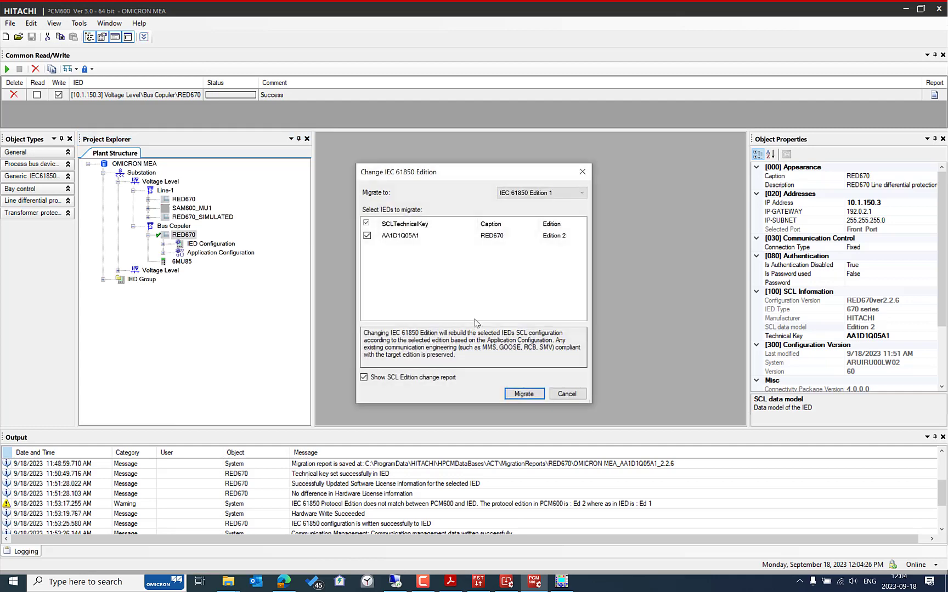
left_click(547, 196)
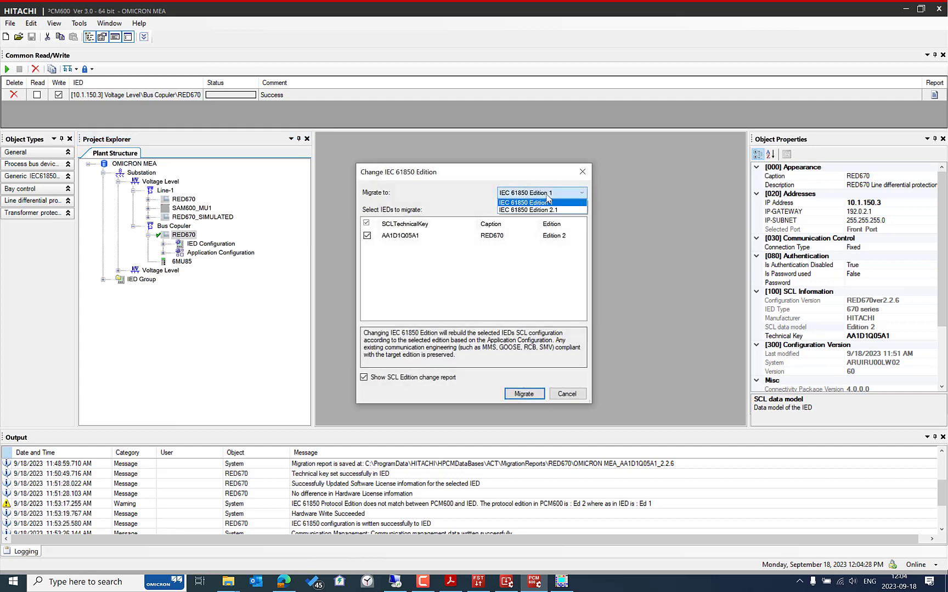
left_click(571, 210)
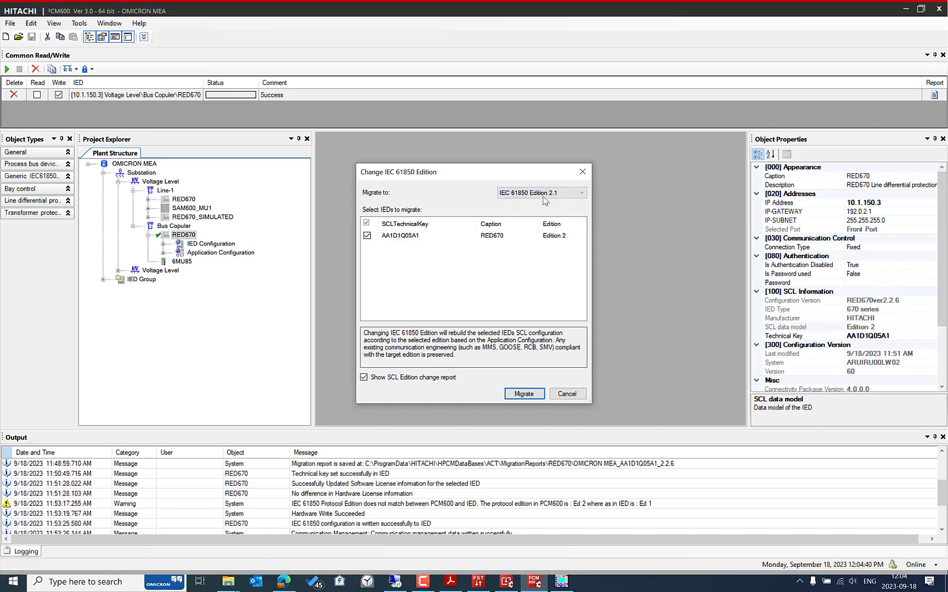
left_click(526, 395)
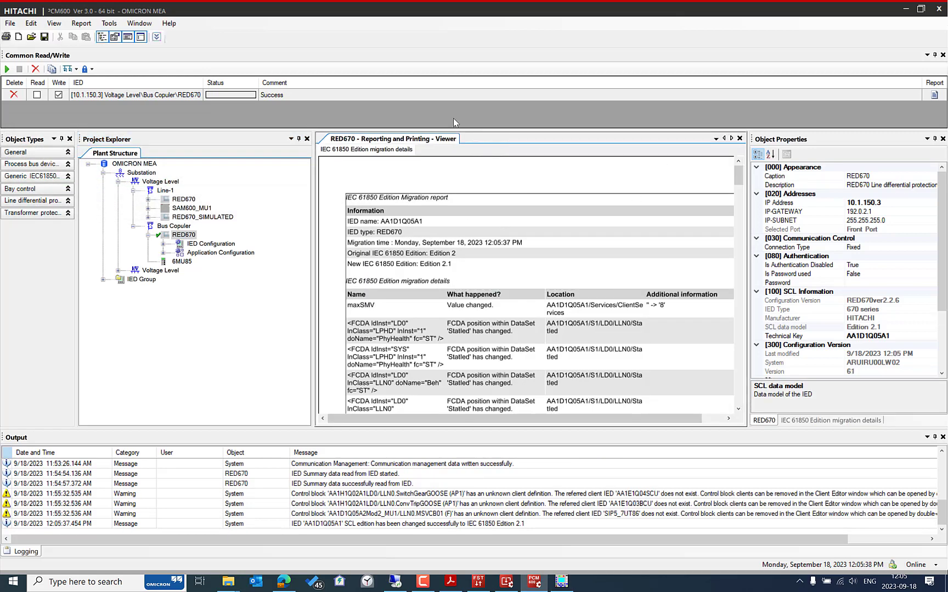
- Save the migration report as the PDF "IEC 61850 Edition migration details2" in the Hitachi folder and close the report
left_click(45, 37)
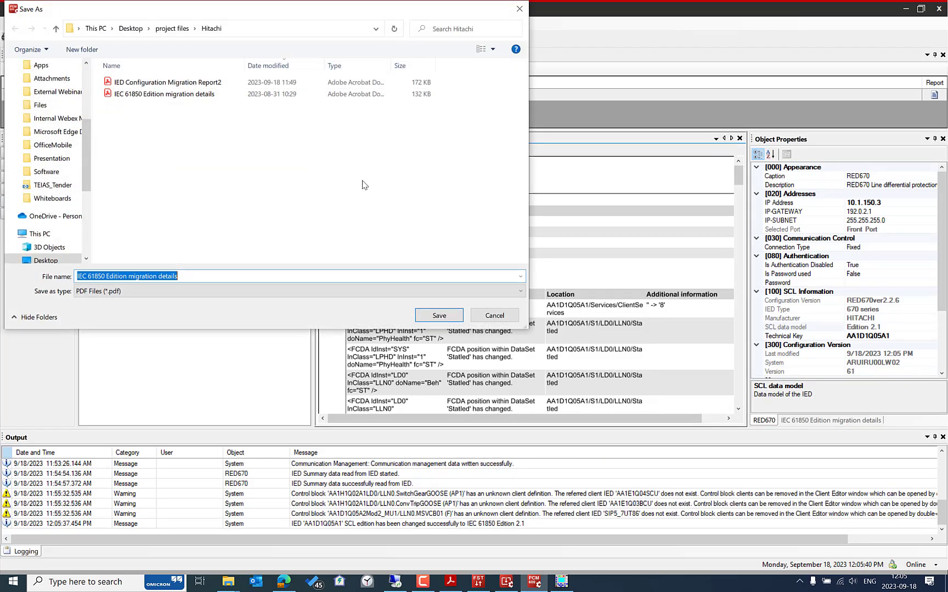
left_click(187, 277)
type("2")
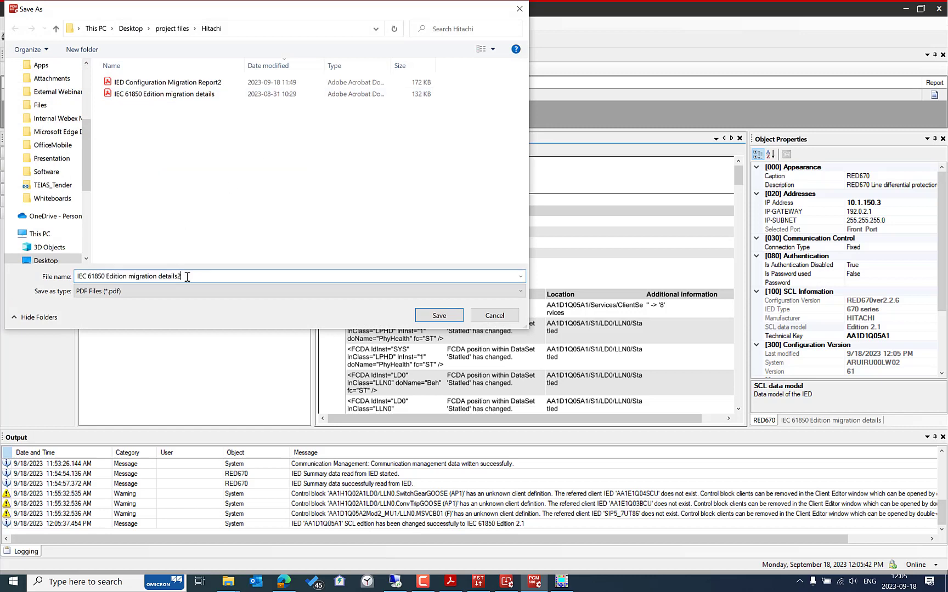
left_click(433, 314)
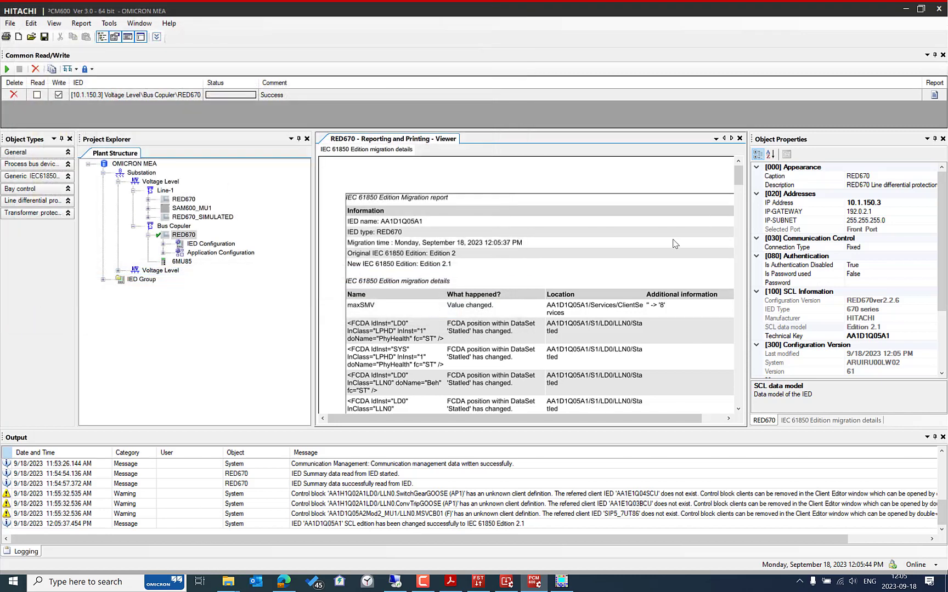
left_click(740, 139)
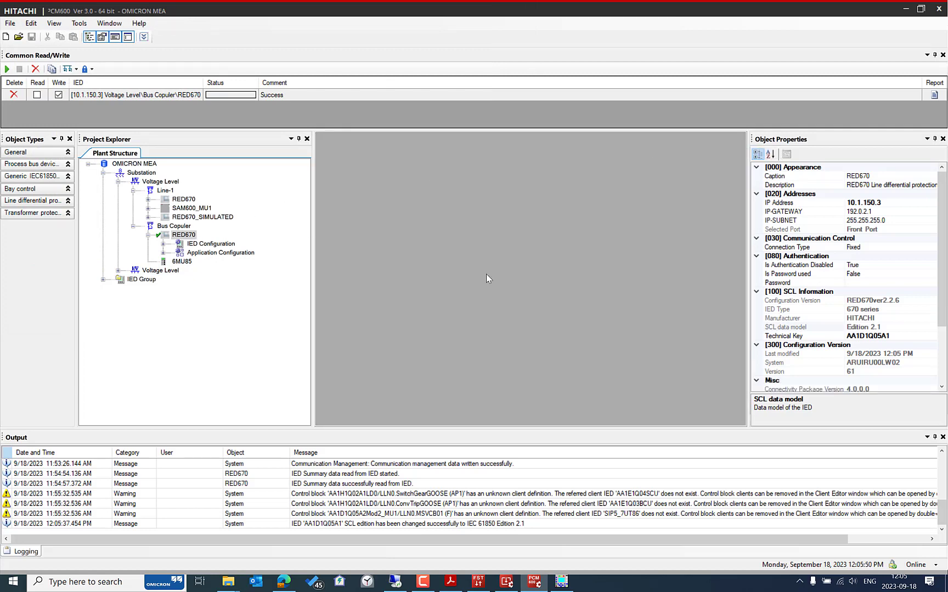
- Check the RED670's remaining object properties and write its updated configuration to the IED
left_click_drag(944, 222, 945, 258)
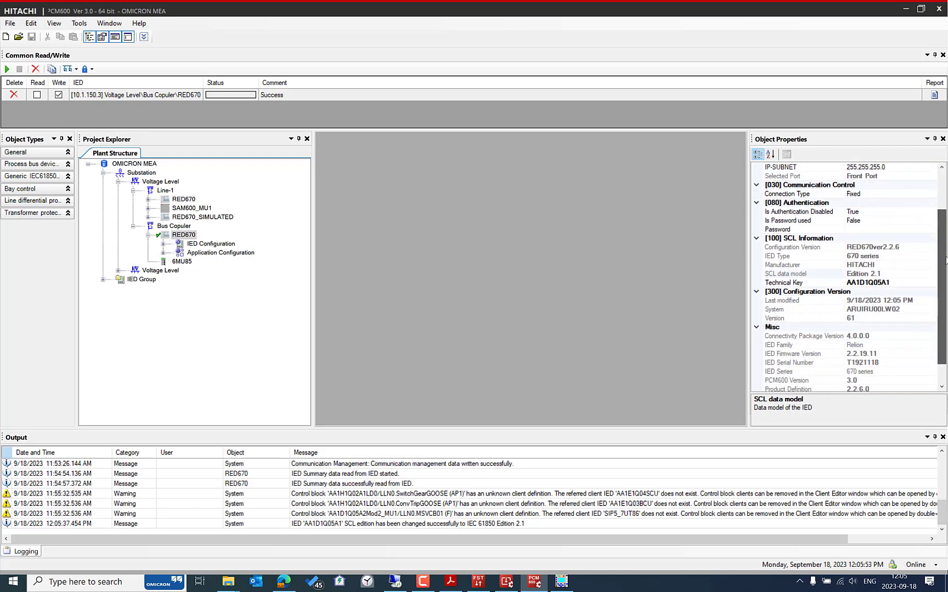
right_click(193, 237)
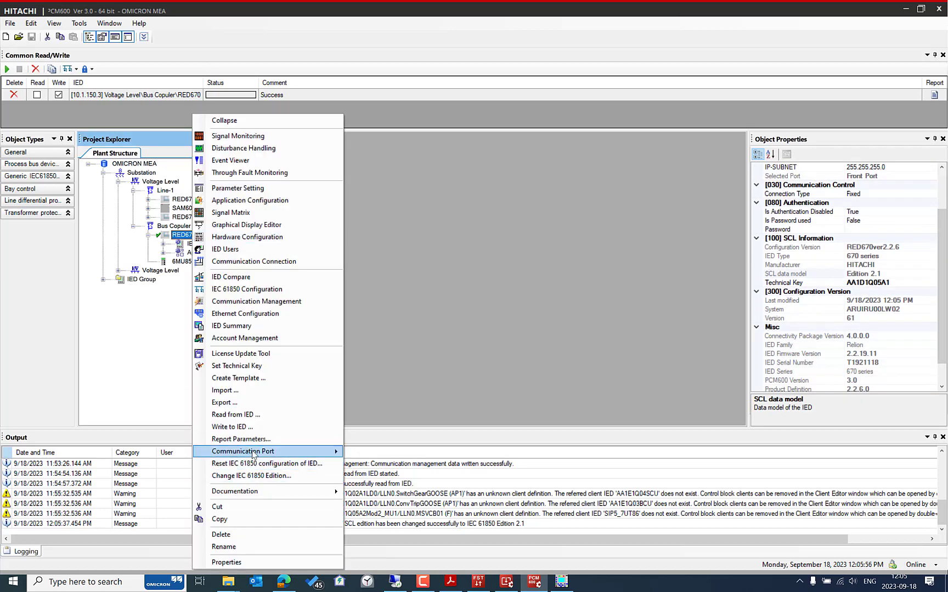
left_click(266, 428)
left_click(515, 380)
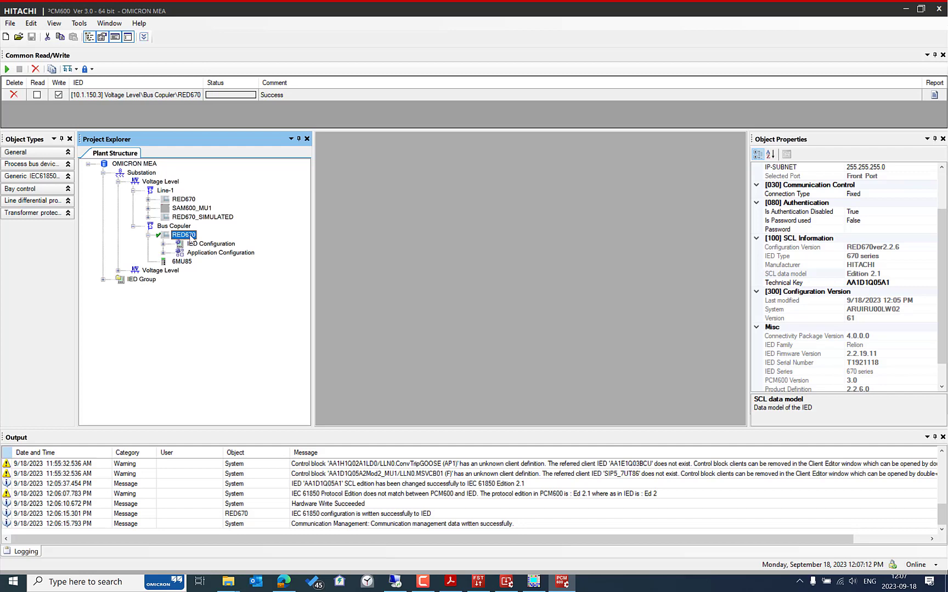
- Export the Substation's SCL data in IEC 61850 Edition 2.1, replacing the existing HITACHI.scd file in the Hitachi folder
left_click(131, 174)
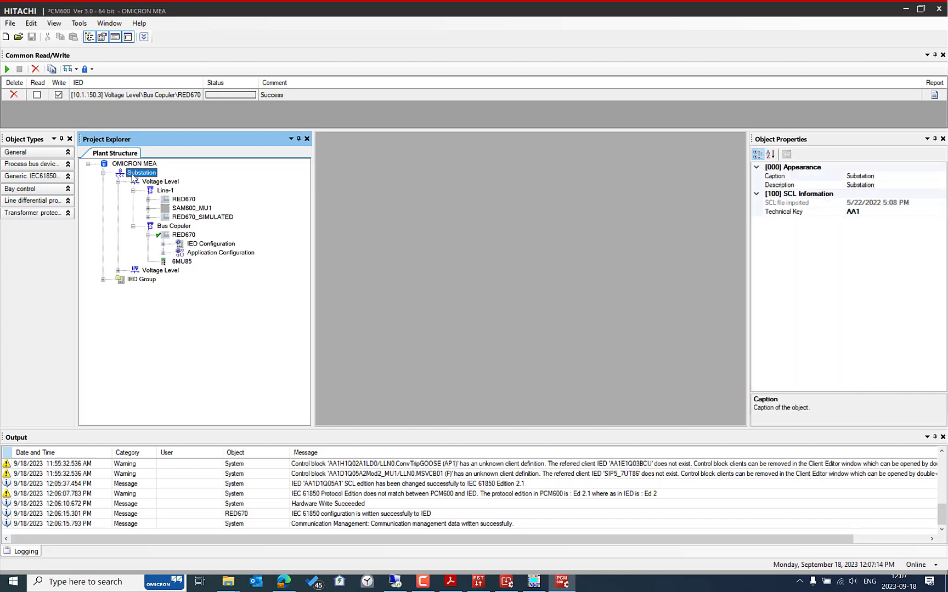
right_click(132, 174)
left_click(183, 280)
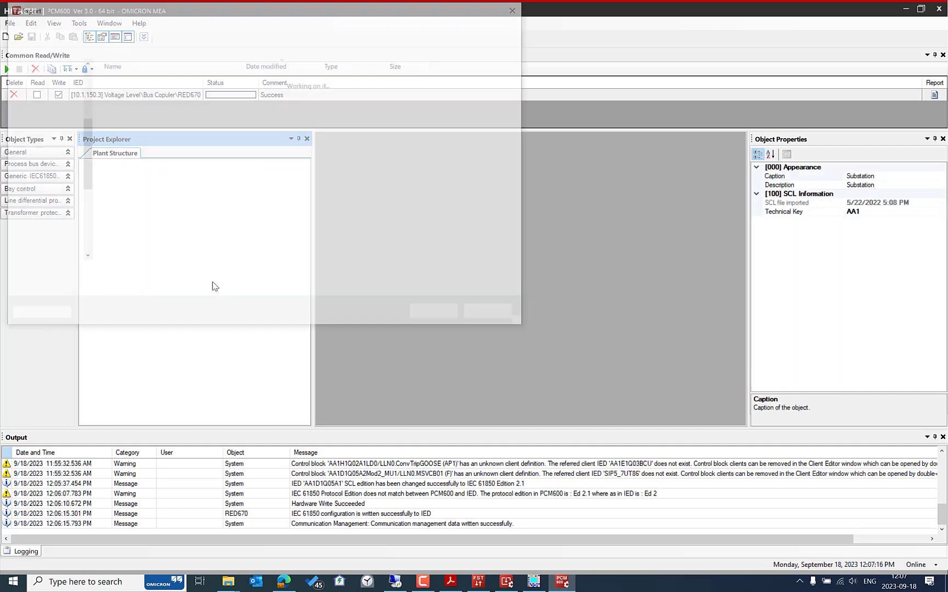
left_click(195, 85)
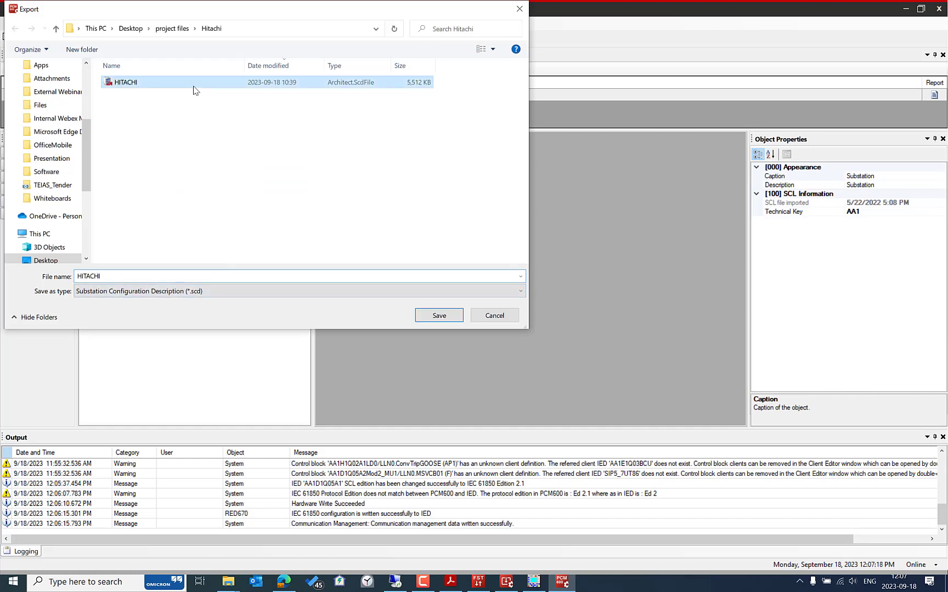
left_click(259, 34)
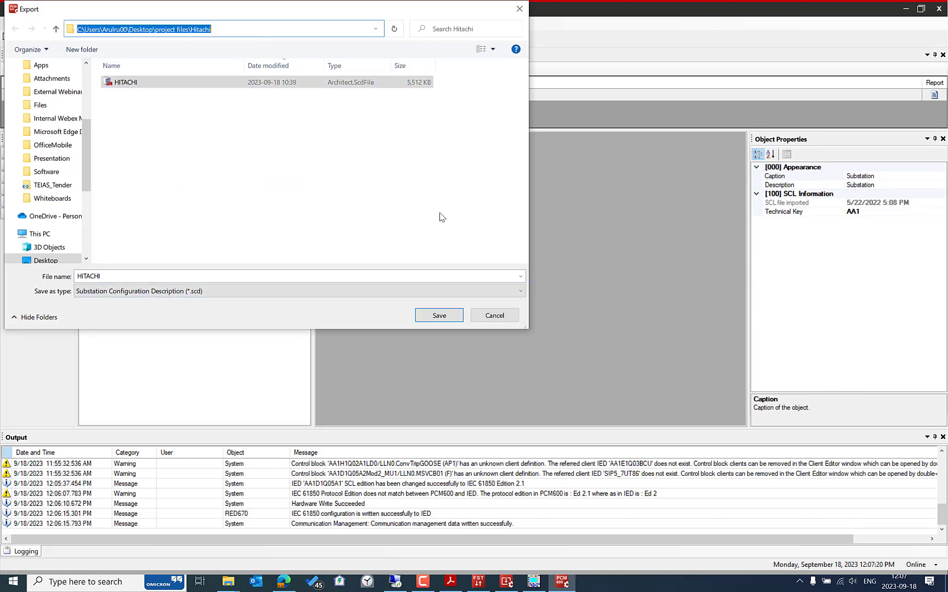
left_click(434, 318)
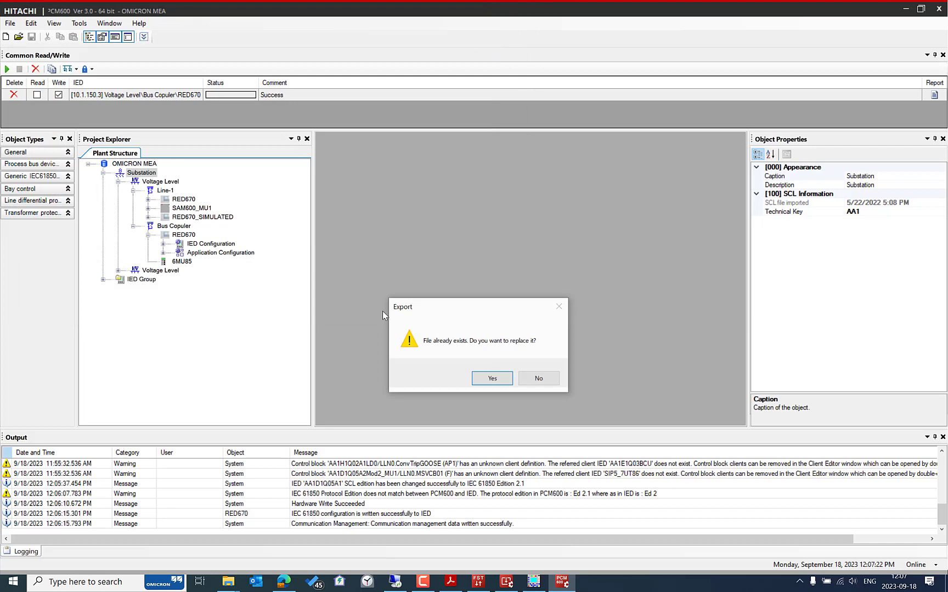
left_click(486, 379)
left_click(410, 258)
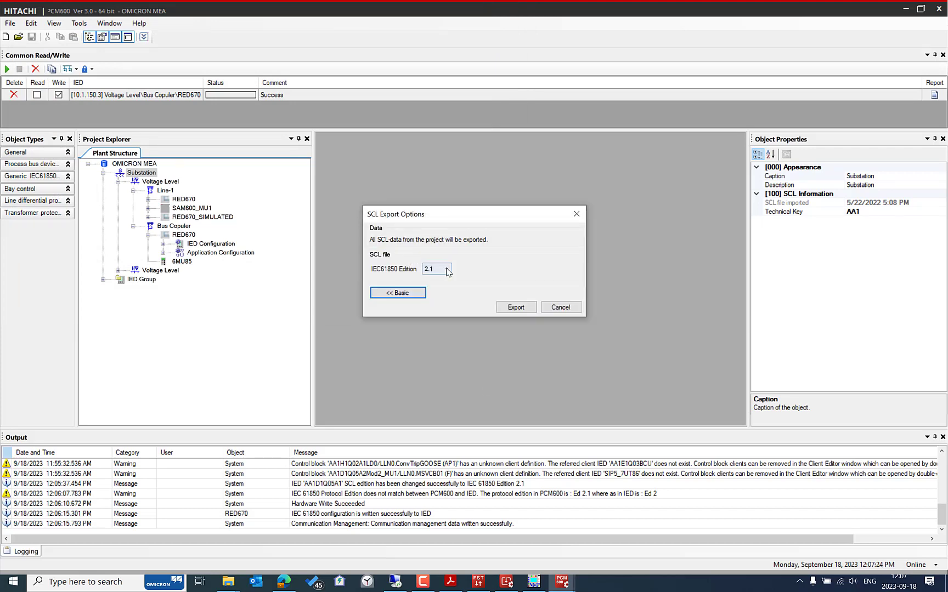
left_click(516, 307)
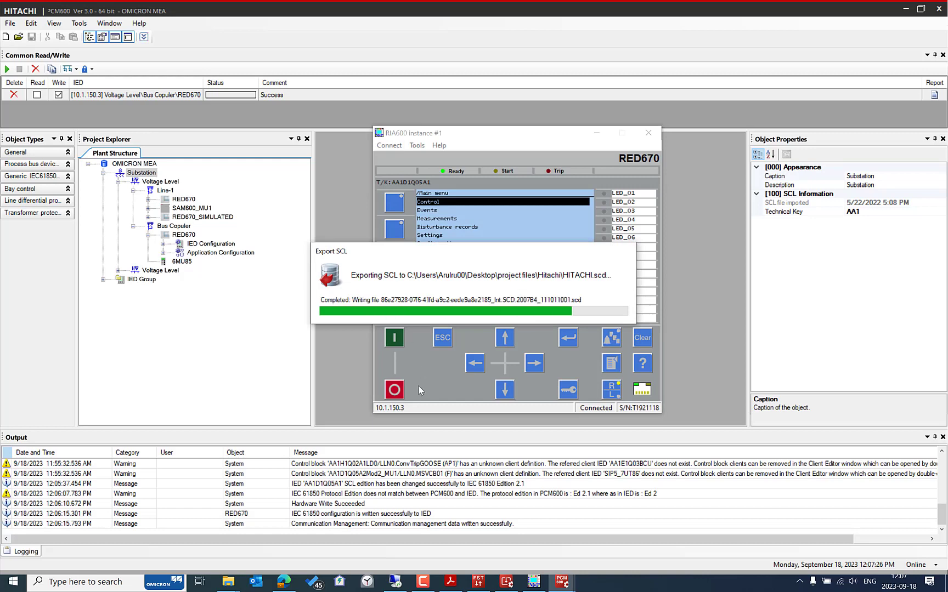
- Switch to File Explorer, go to the Hitachi folder in the desktop's project files and copy the exported HITACHI SCD file
mouse_move(227, 583)
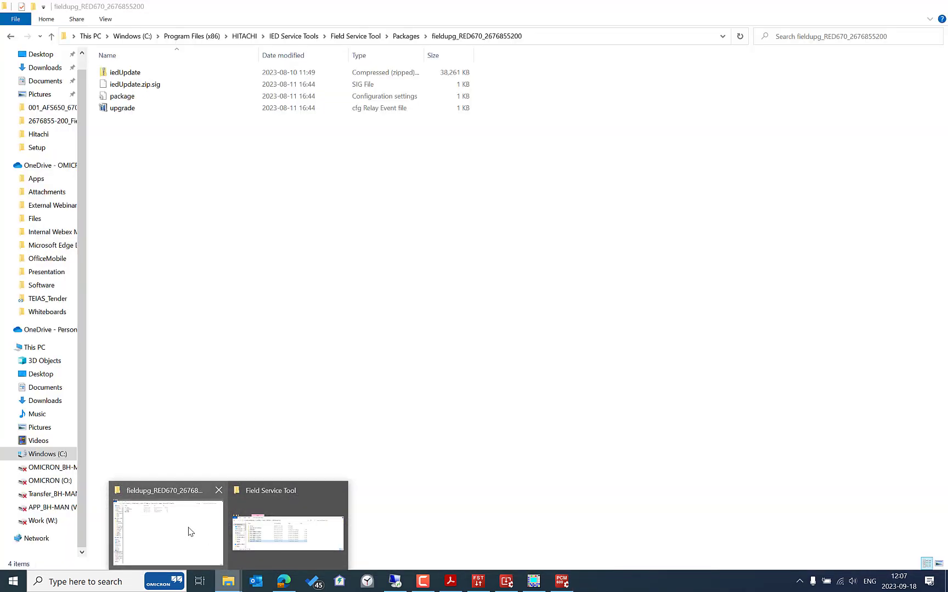
left_click(188, 531)
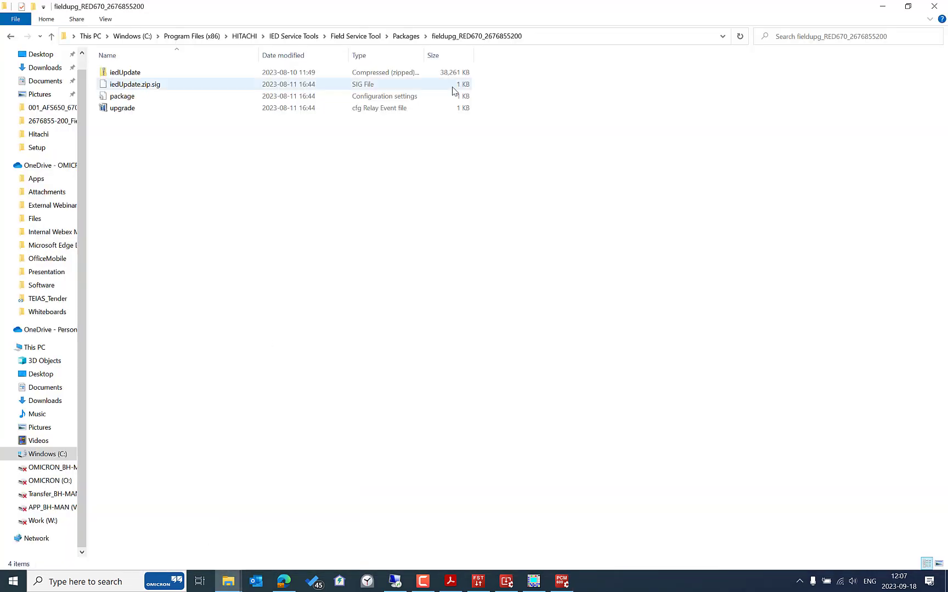
left_click(561, 43)
type("C:\\Users\\Arulraj\\Desktop\\project files\\Hitachi")
key("Return")
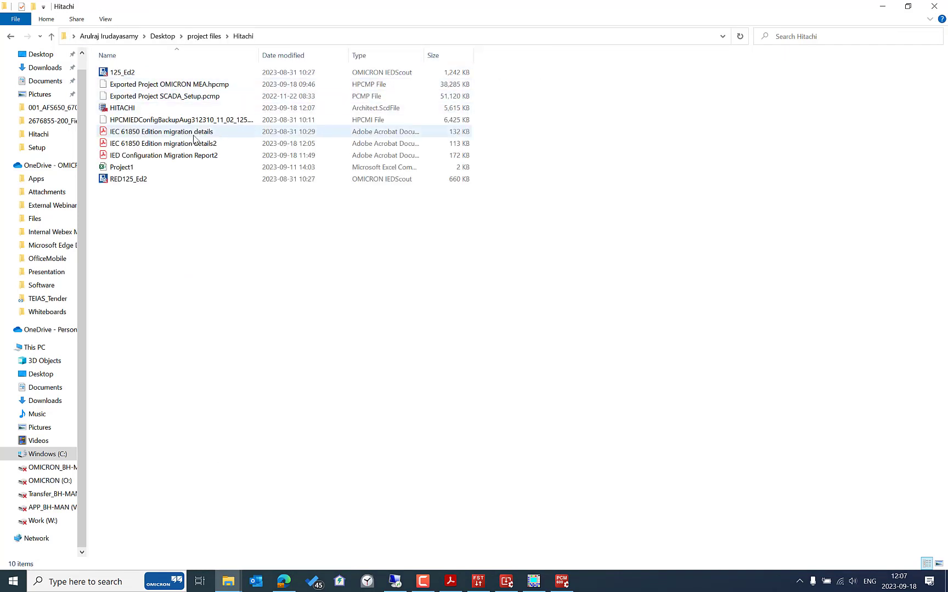
left_click(163, 112)
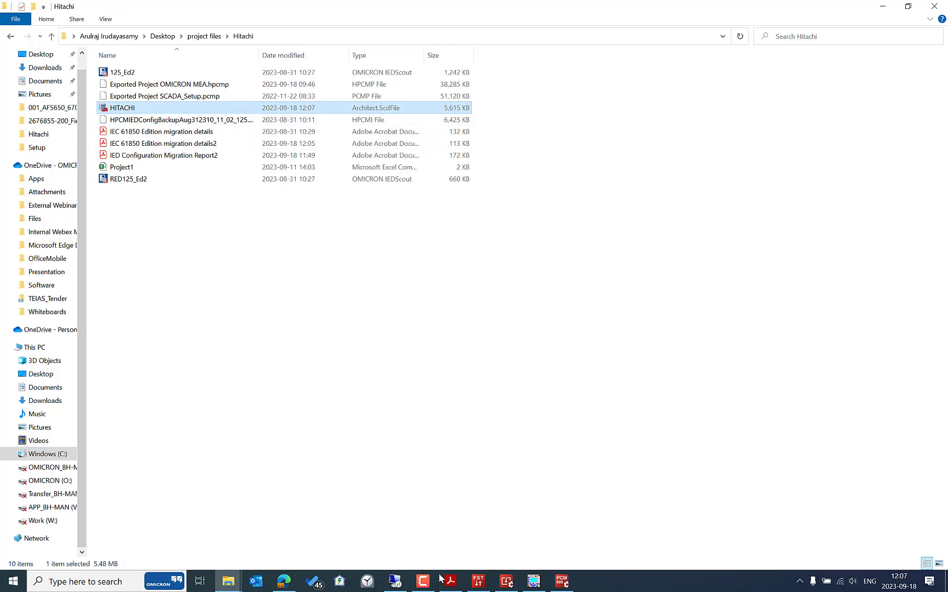
- Switch to the SPC04-BHMAN remote desktop and paste HITACHI.scd into its SCD files folder, replacing the older copy
left_click(395, 581)
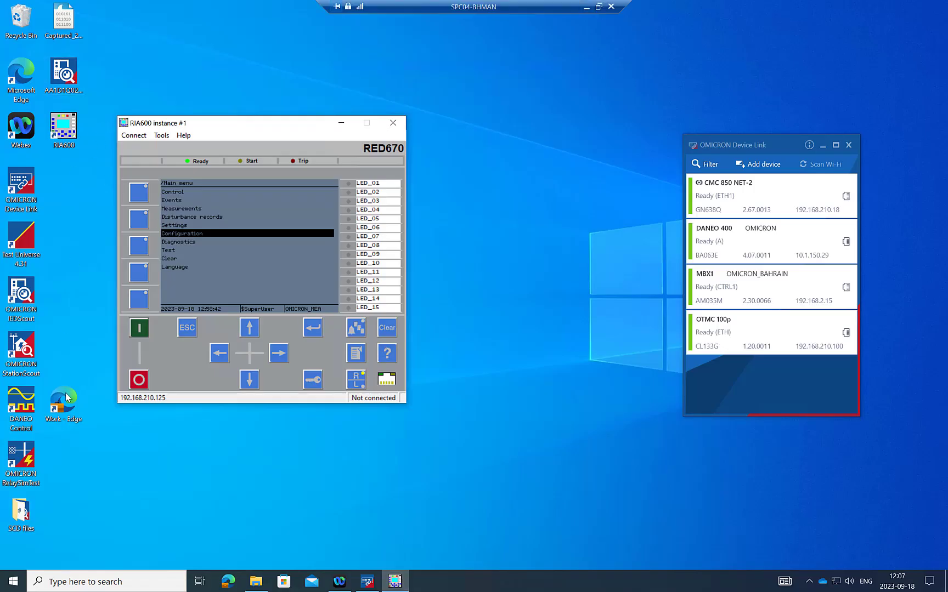
double_click(20, 513)
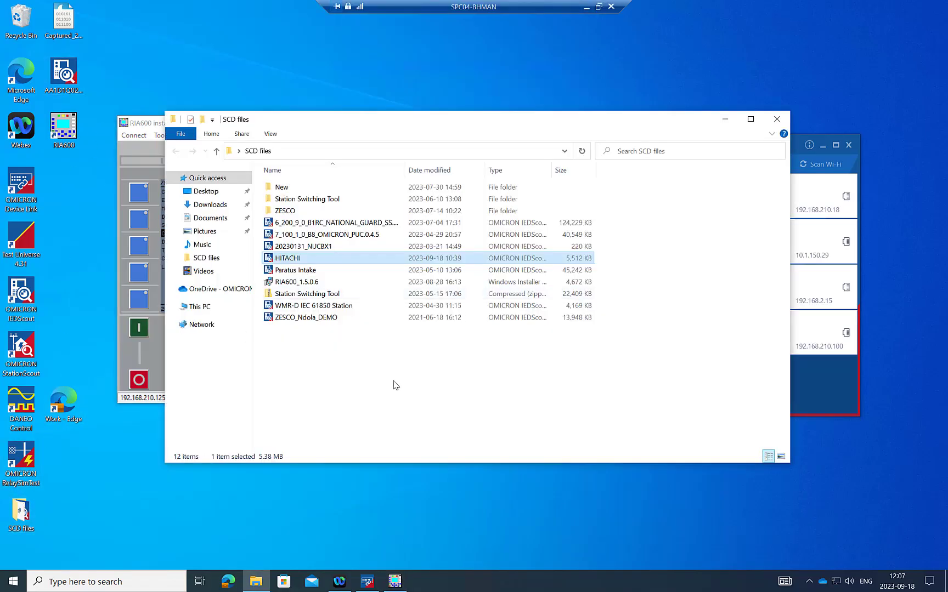
left_click(395, 385)
right_click(357, 354)
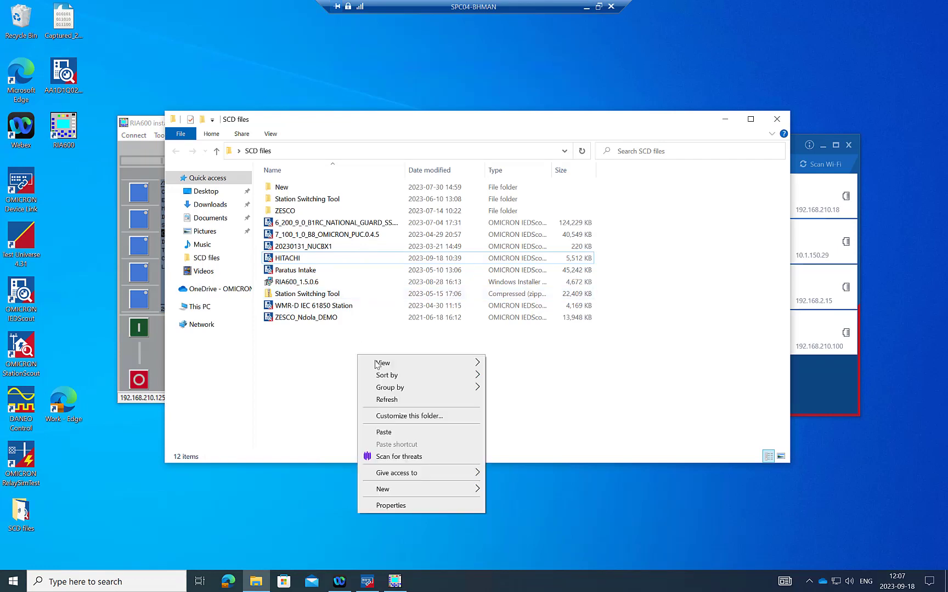
left_click(383, 433)
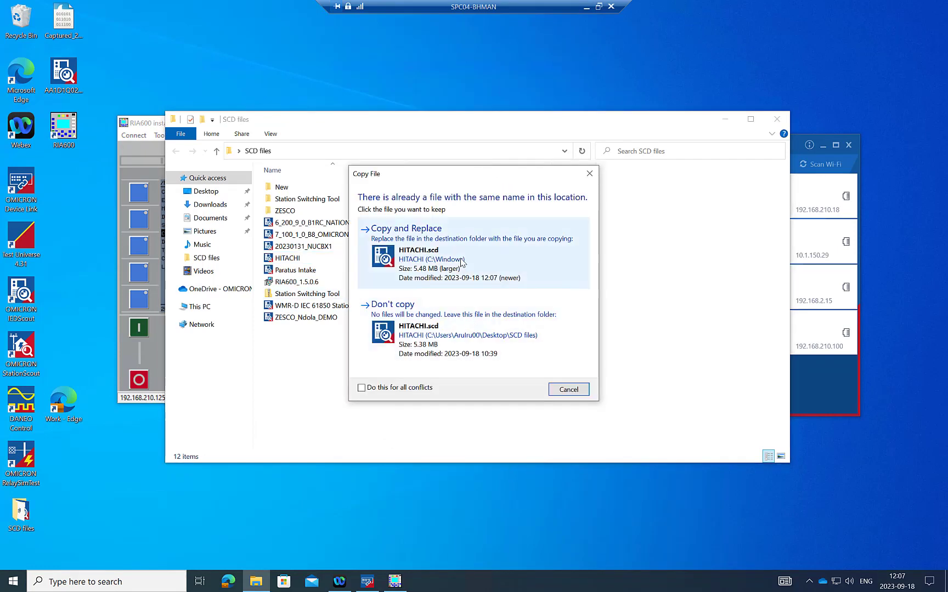
left_click(463, 262)
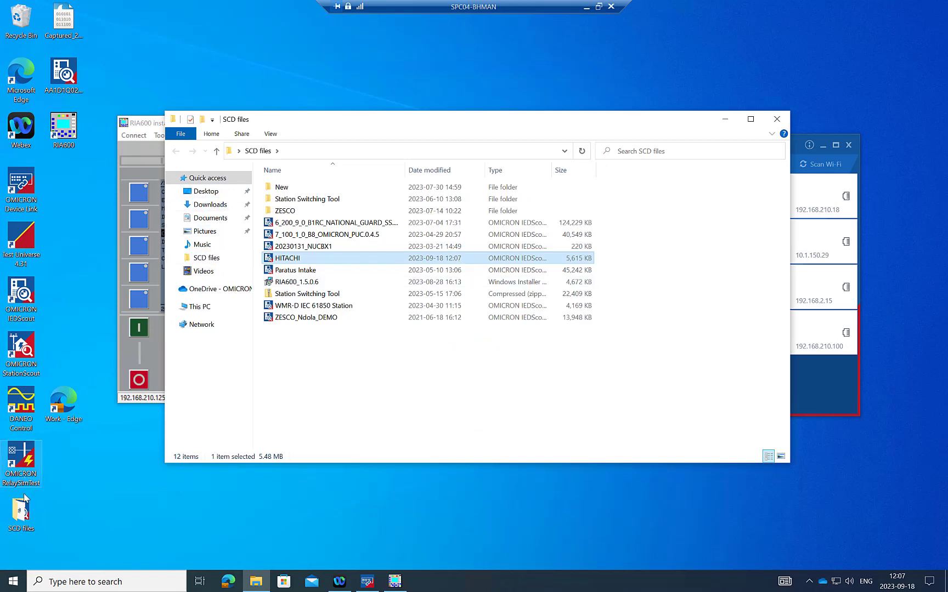
- Start a new test document in Test Universe 4.31 and set the test object's nominal voltages to 220 kV primary and 110 V secondary
left_click(34, 236)
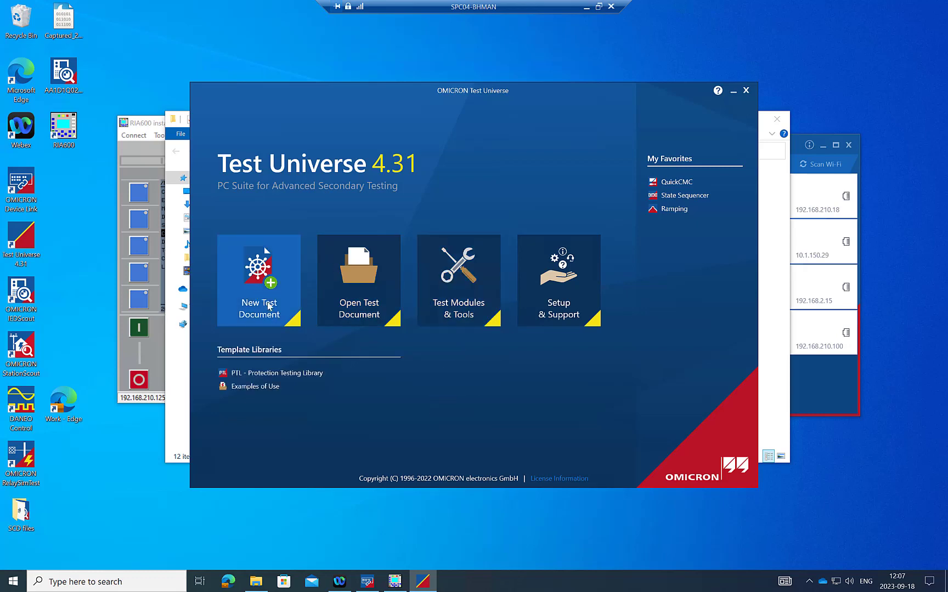
left_click(274, 312)
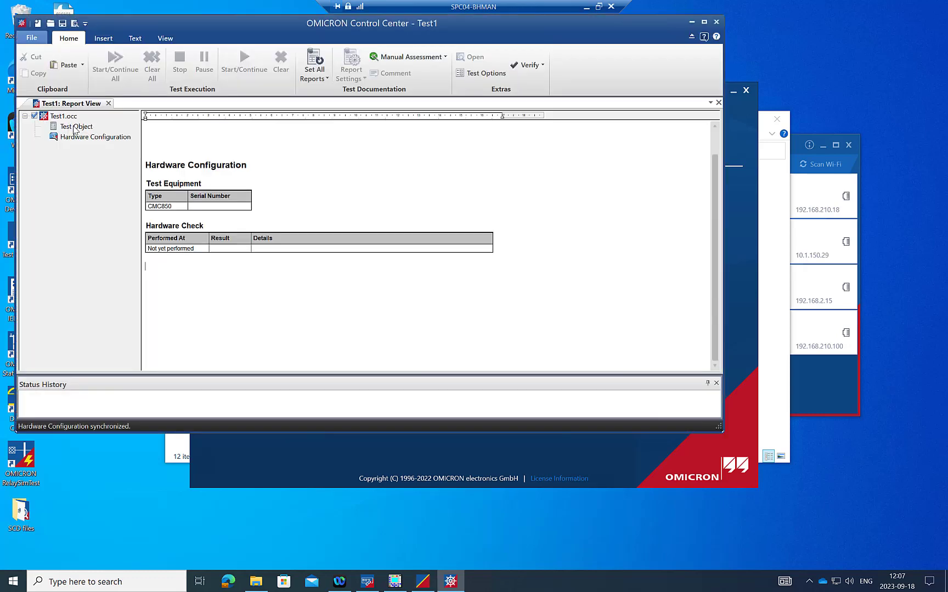
left_click(75, 126)
double_click(76, 128)
left_click(44, 74)
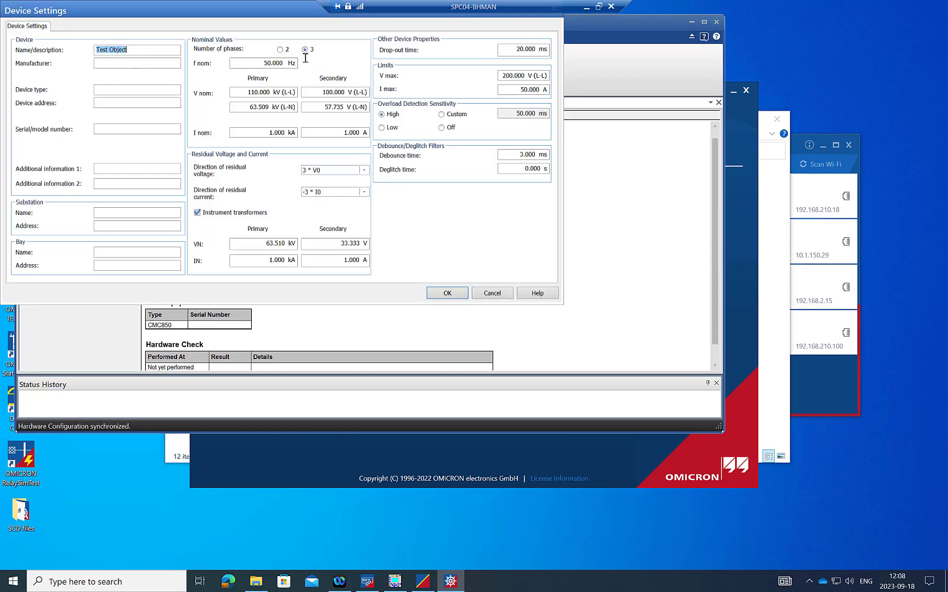
left_click_drag(258, 90, 242, 90)
left_click_drag(332, 92, 321, 92)
left_click(276, 133)
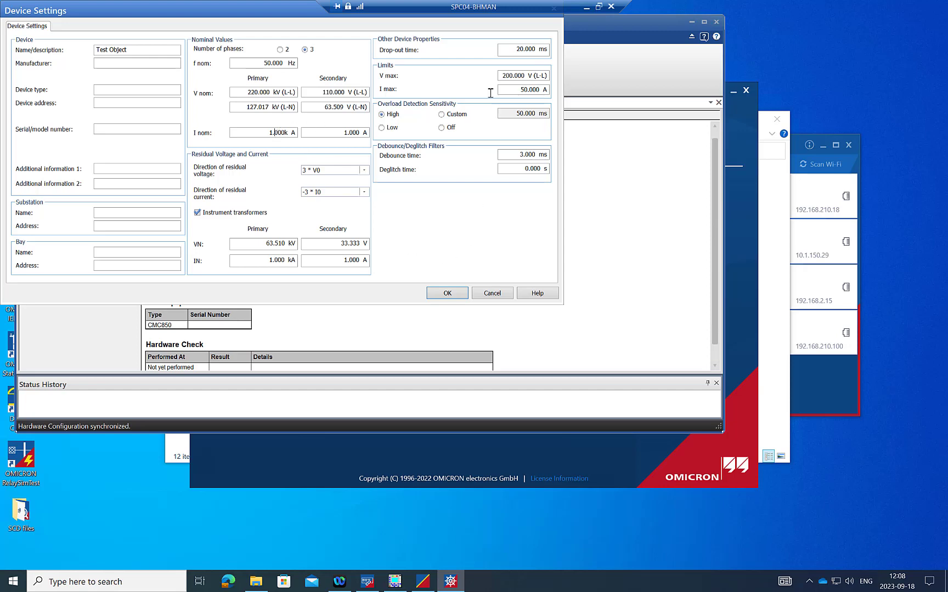
left_click(448, 294)
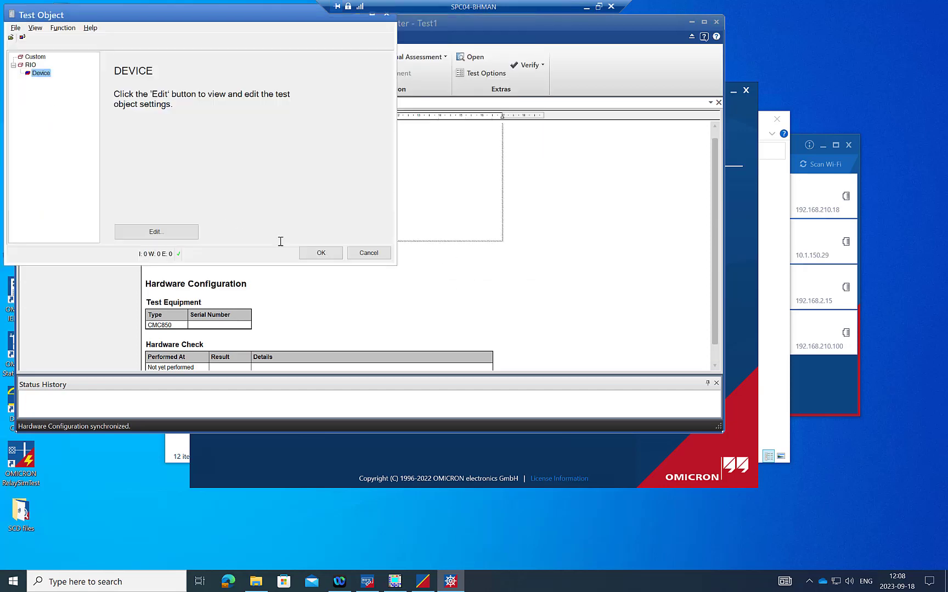
left_click(322, 252)
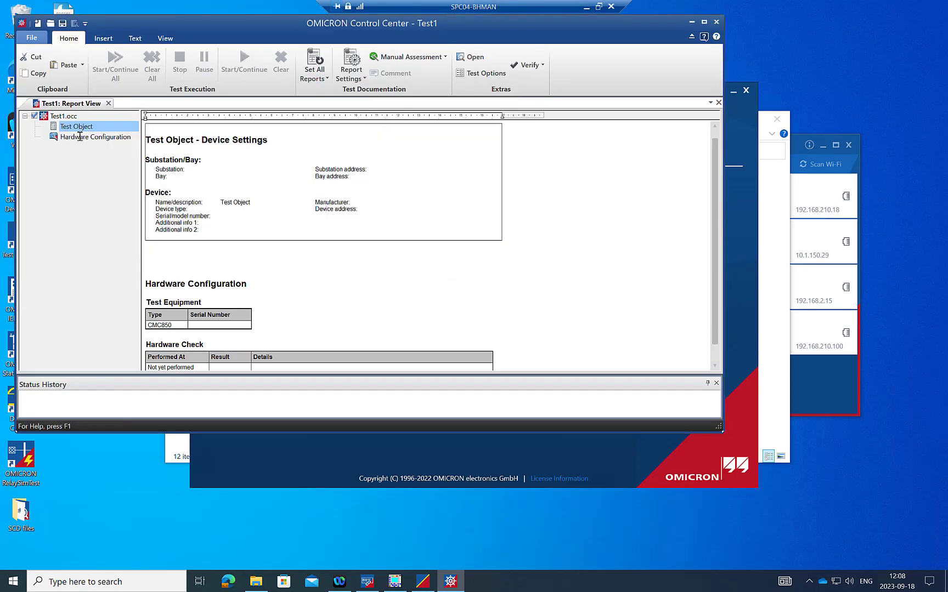
- Configure the hardware with zero analog voltage and current systems, and one voltage and one current system for Sampled Values
left_click(94, 137)
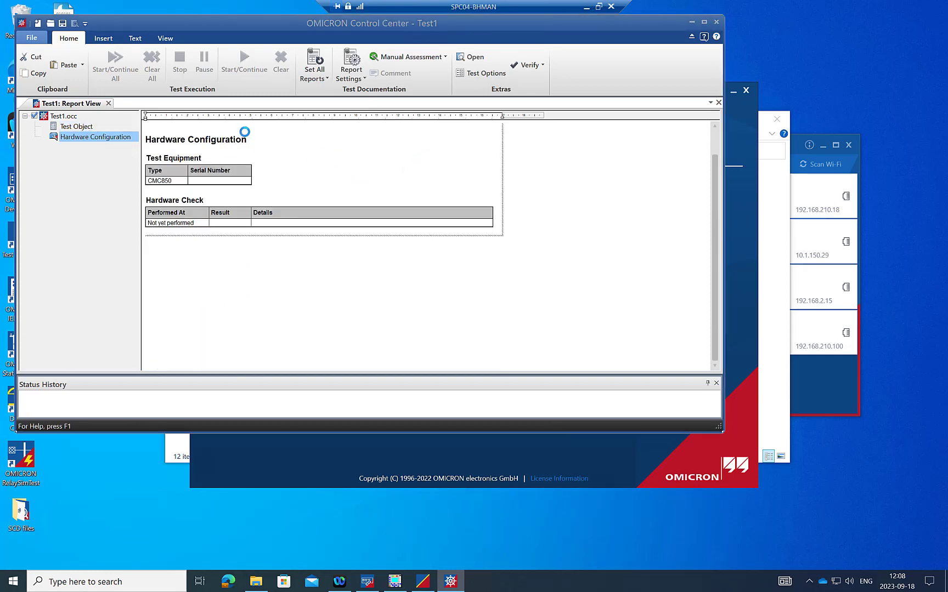
left_click(218, 146)
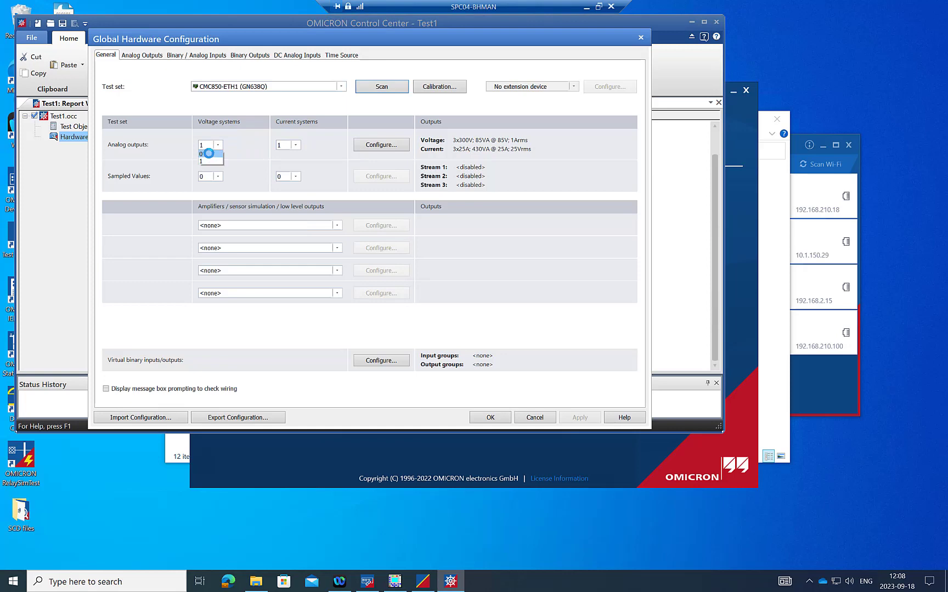
left_click(206, 154)
left_click(297, 144)
left_click(280, 154)
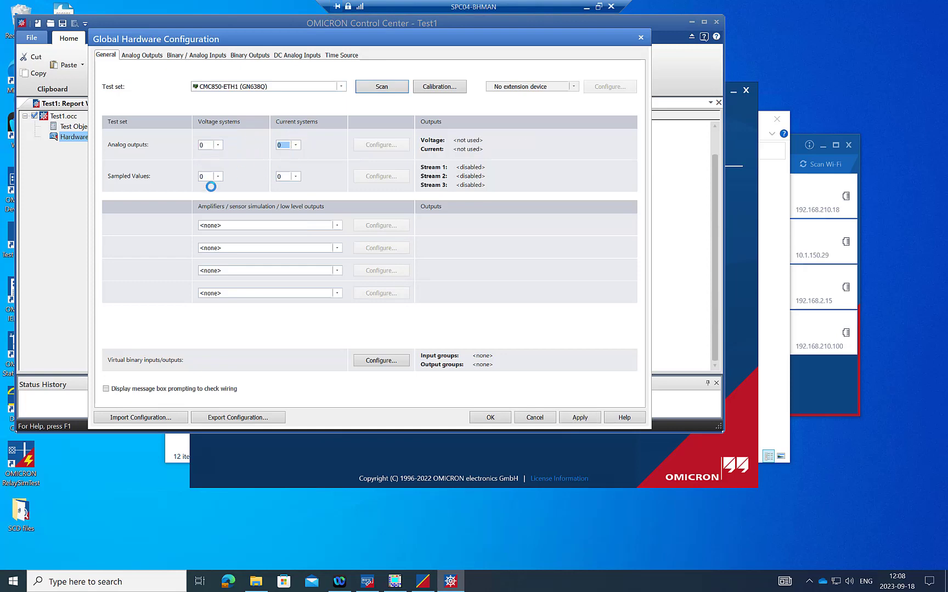
left_click(217, 176)
left_click(204, 192)
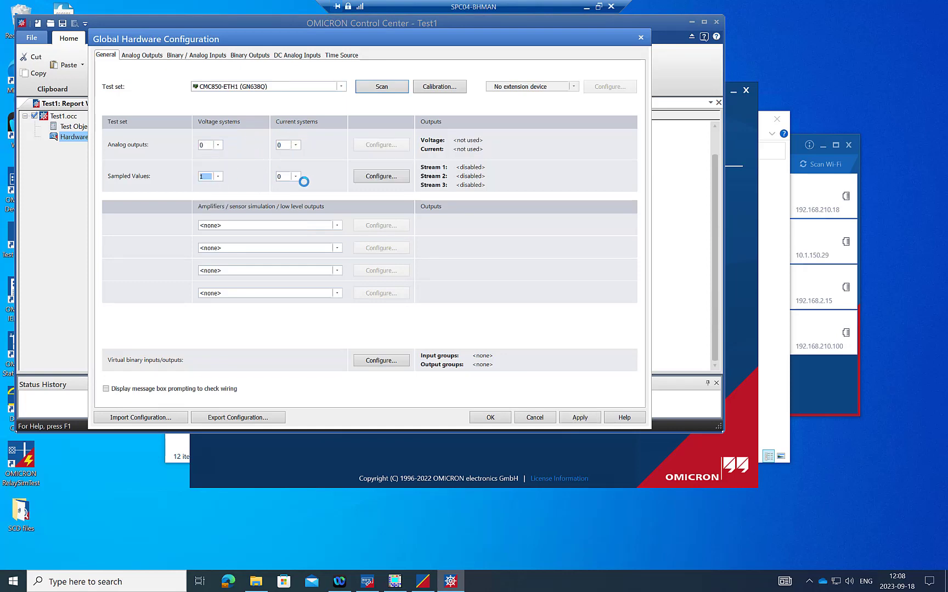
left_click(295, 176)
left_click(284, 192)
- Stop the running Sampled Values streams and import IED AA1D1Q05A2 (SIPMod2MU103) from HITACHI in the SCD files folder
left_click(381, 176)
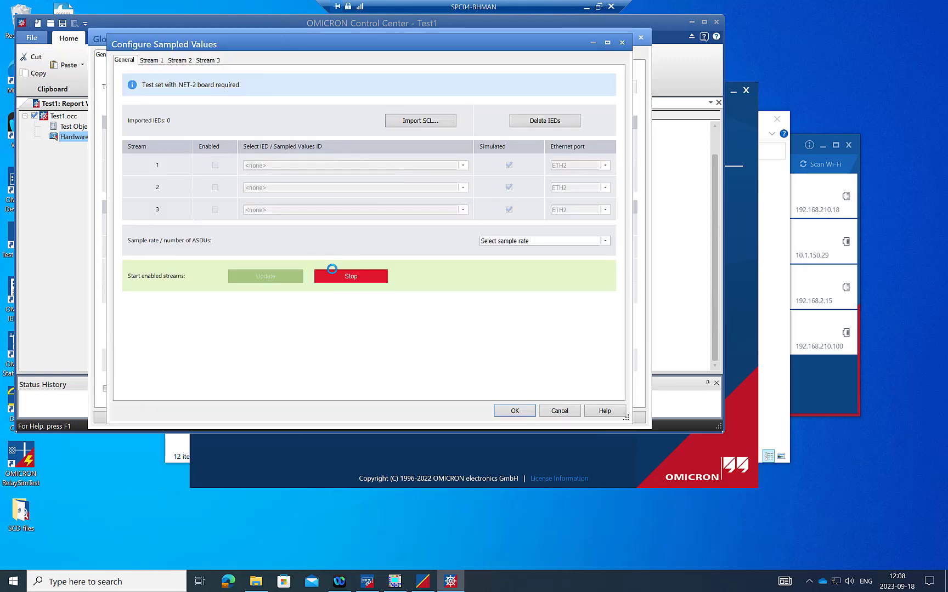
left_click(351, 276)
left_click(418, 120)
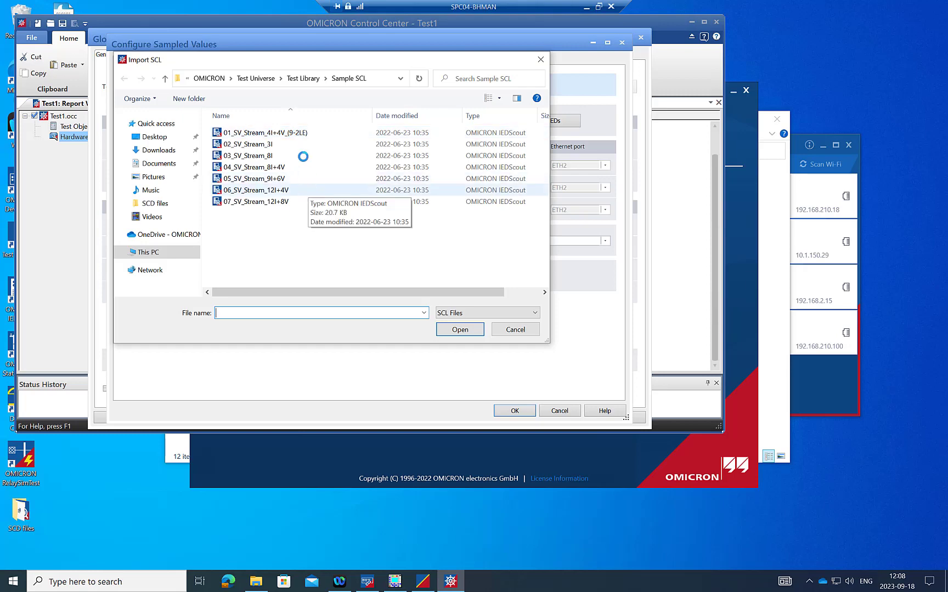
left_click(373, 80)
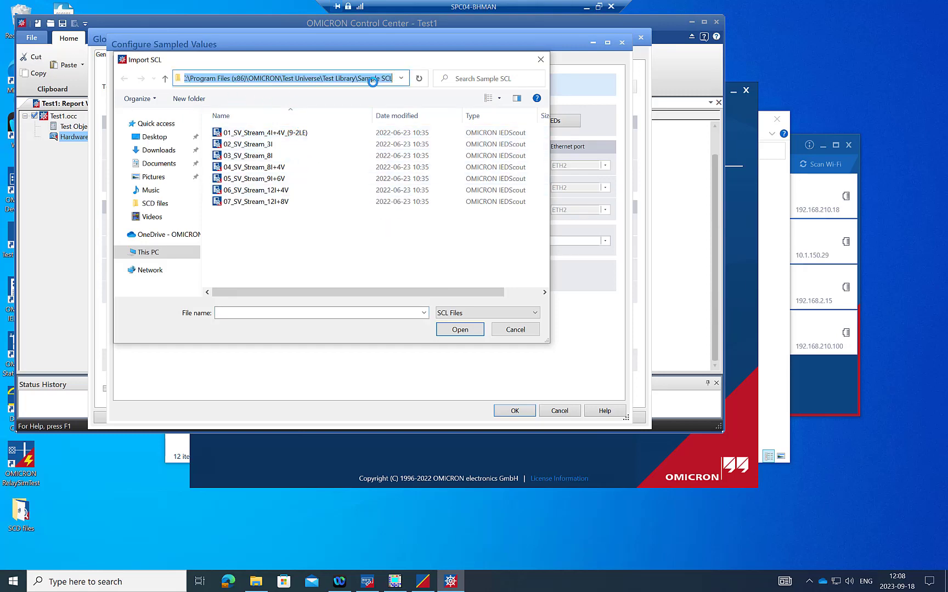
key("BackSpace")
left_click(155, 138)
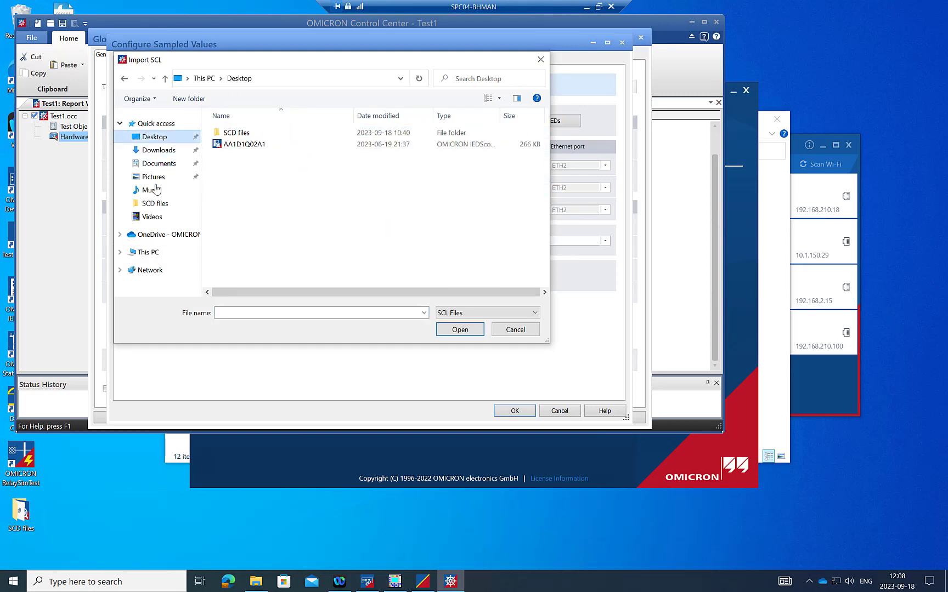
left_click(155, 204)
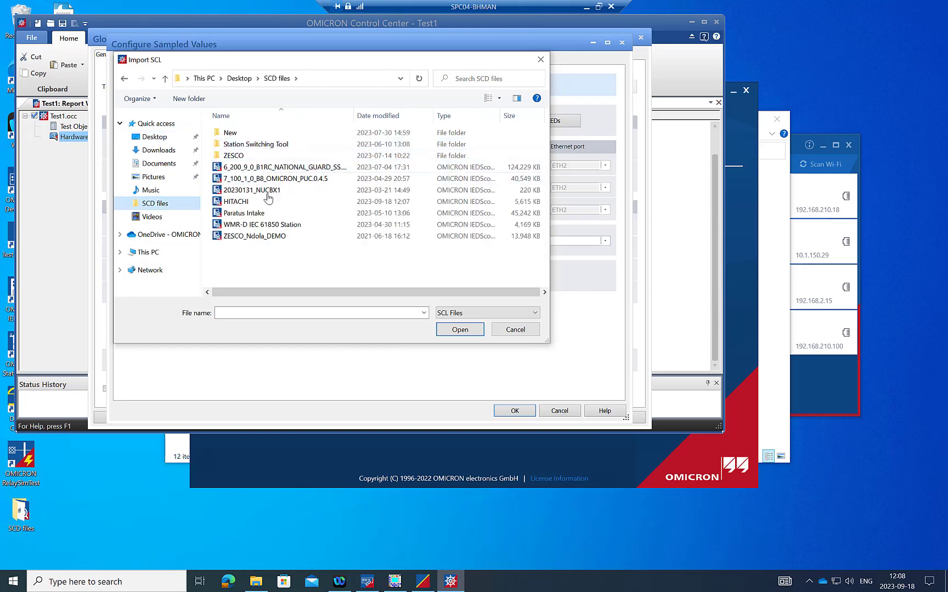
left_click(268, 201)
left_click(460, 330)
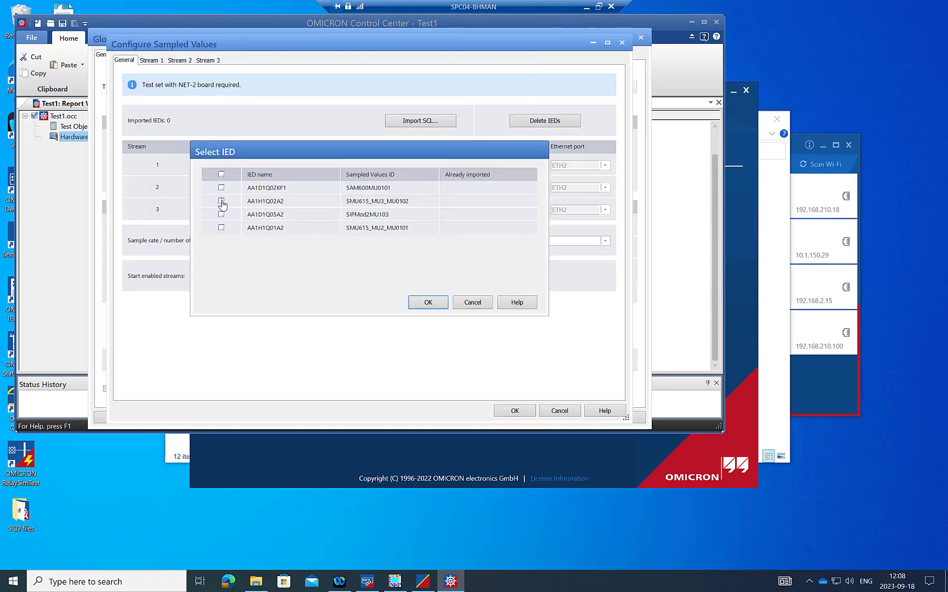
left_click(221, 215)
left_click(427, 303)
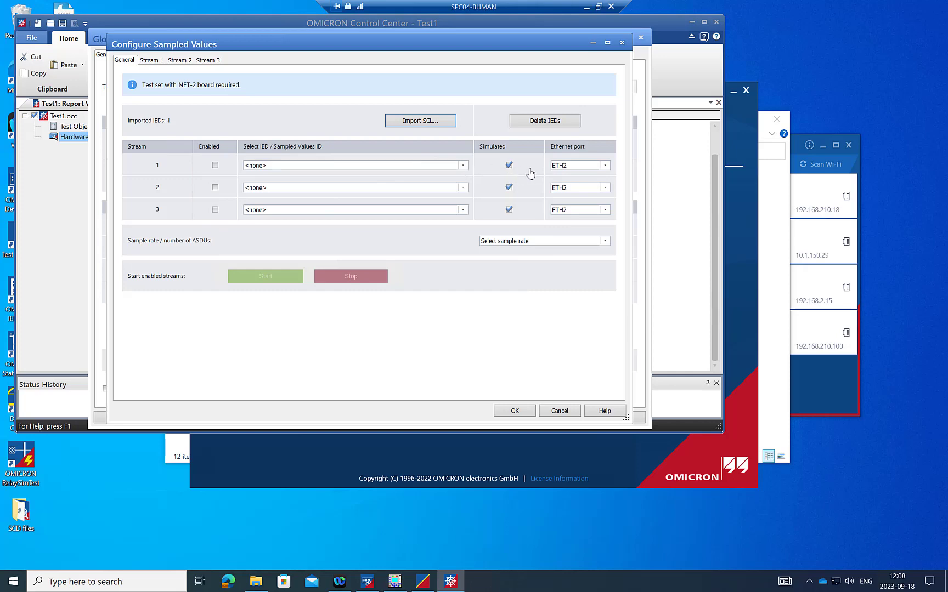
- Set stream 1's Ethernet port to ETH1 and disable the Simulated flag for the Sampled Values streams
left_click(597, 167)
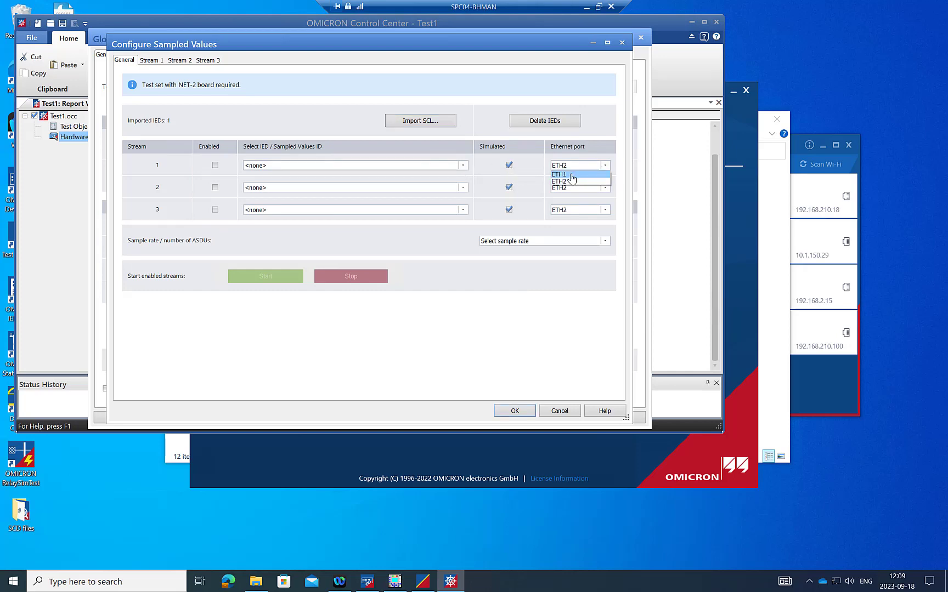
left_click(572, 174)
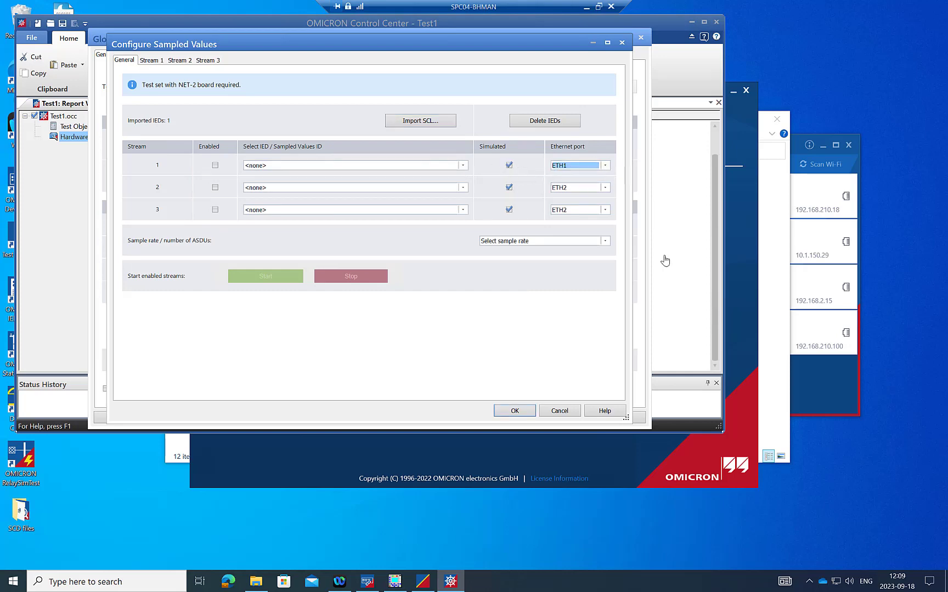
left_click(793, 138)
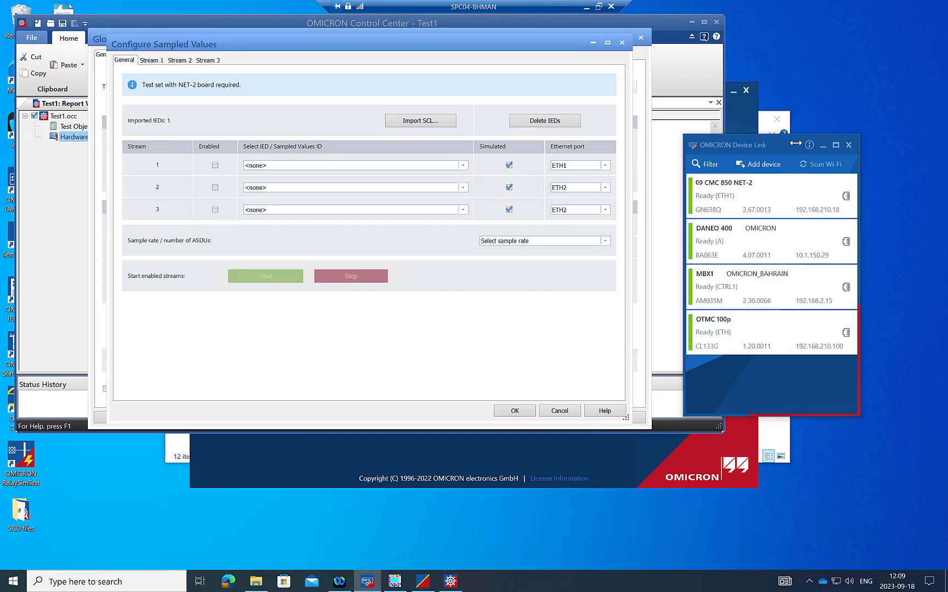
left_click(509, 165)
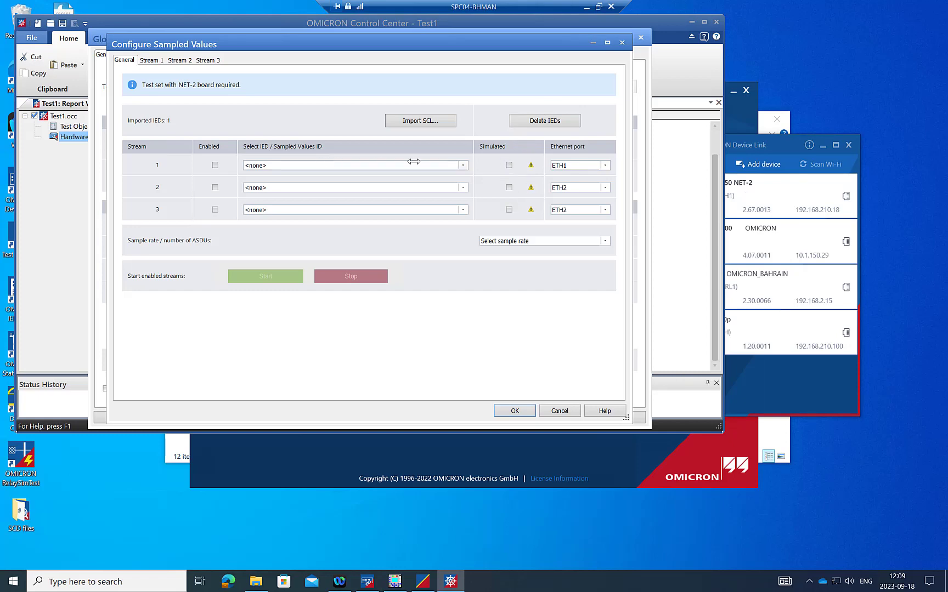
- Assign AA1D1Q05A2 / SIPMod2MU103 to stream 1 and set the sample rate to 4000 Hz / 1 ASDU (80 SPC @ 50 Hz)
left_click(319, 165)
left_click(311, 182)
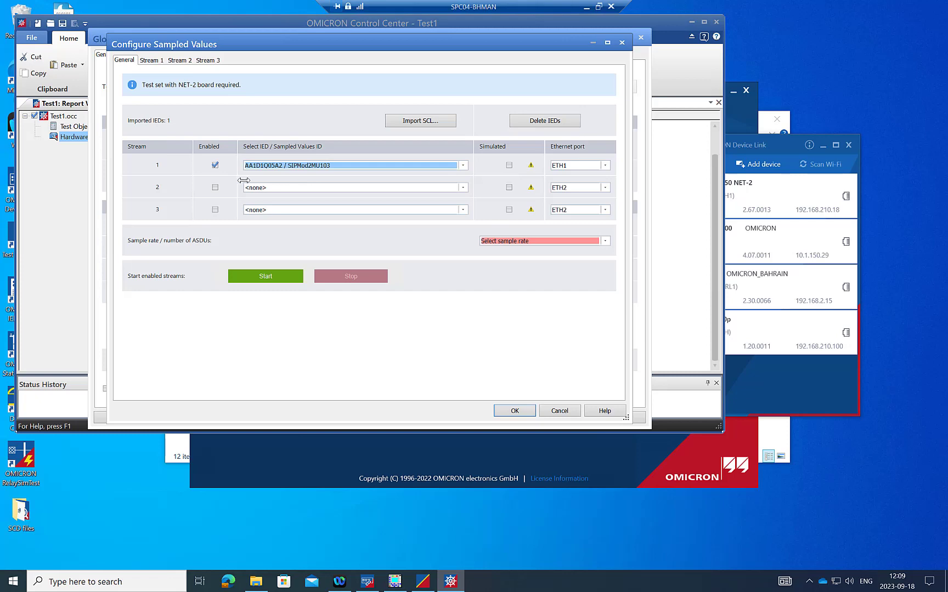
left_click(543, 241)
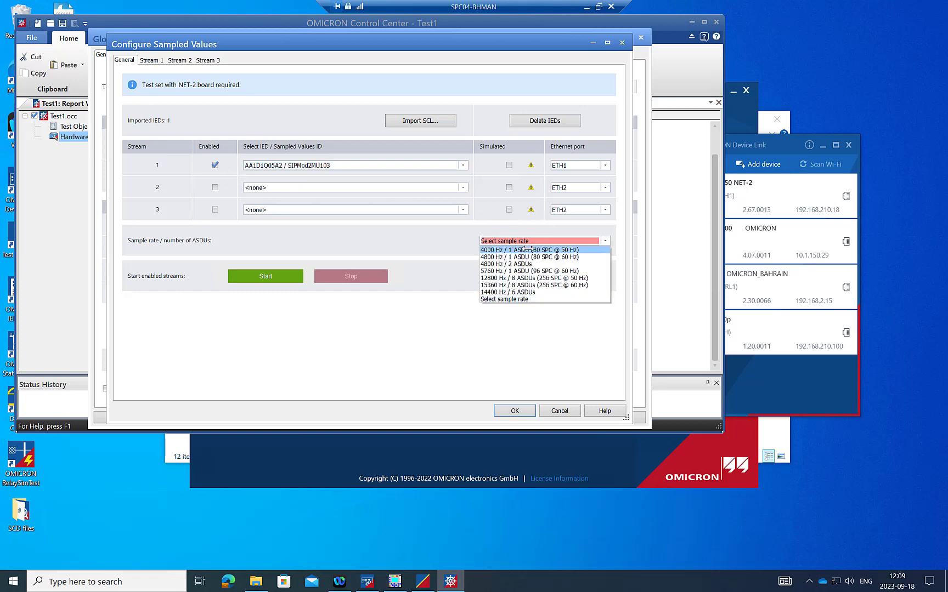
left_click(527, 249)
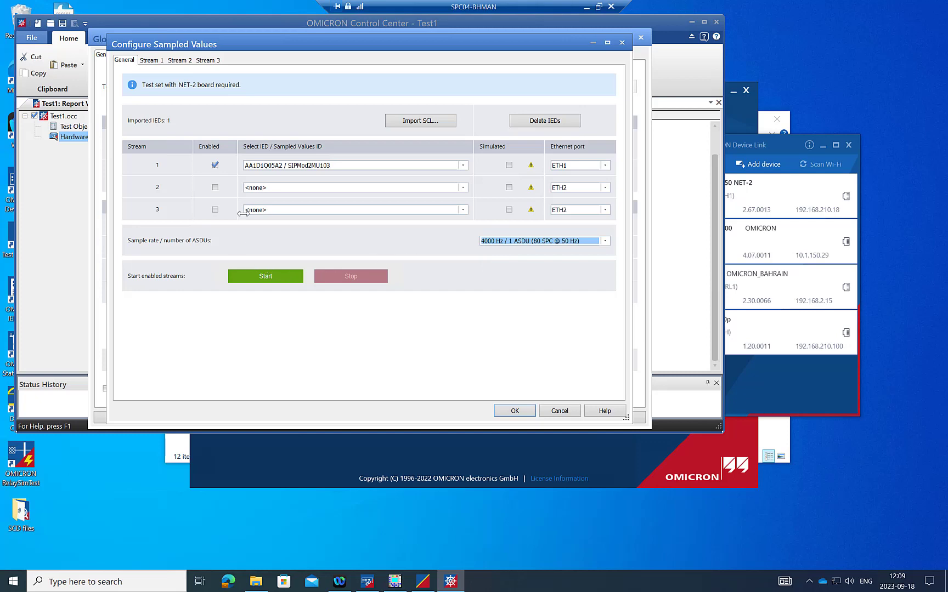
- In stream 1's dataset mapping, assign I L1, I L2, I L3 and I E to the four current attributes
left_click(149, 60)
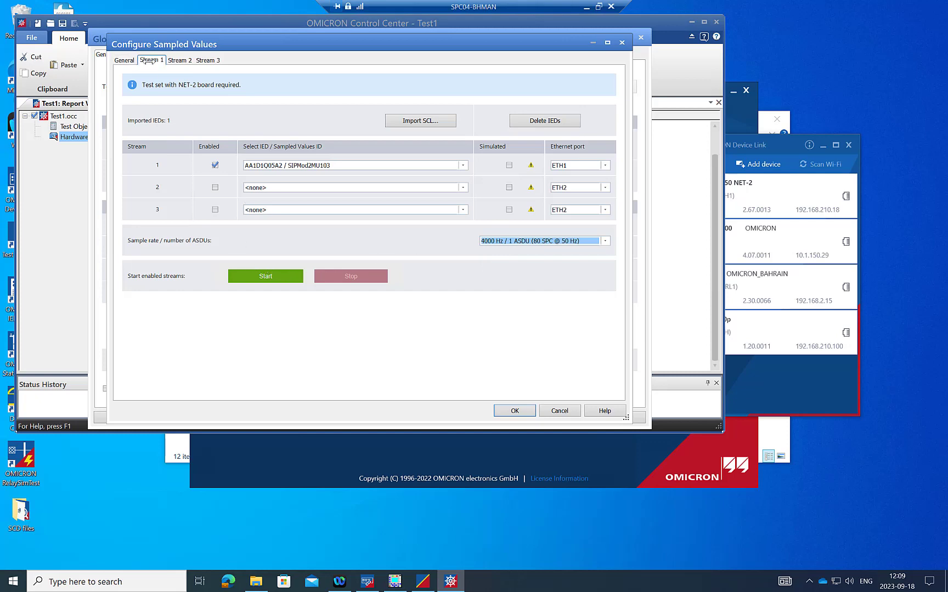
left_click(314, 129)
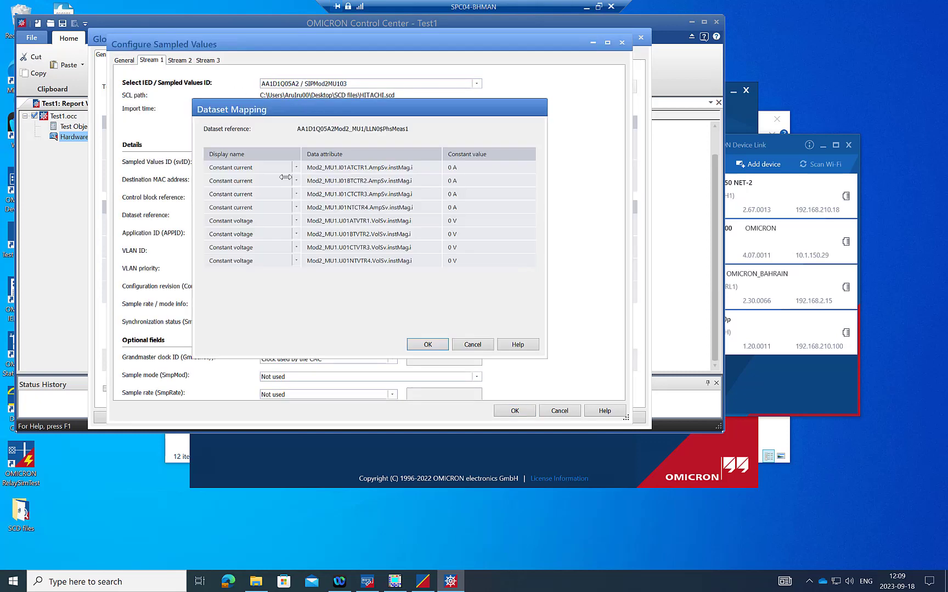
left_click(270, 169)
left_click(226, 188)
left_click(256, 180)
left_click(222, 209)
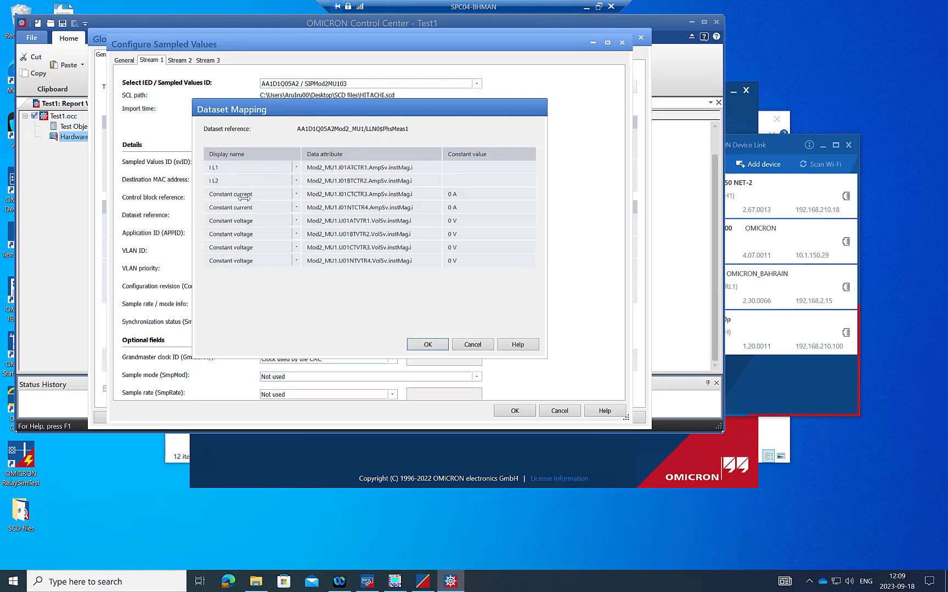
left_click(244, 194)
left_click(218, 231)
left_click(253, 208)
left_click(223, 253)
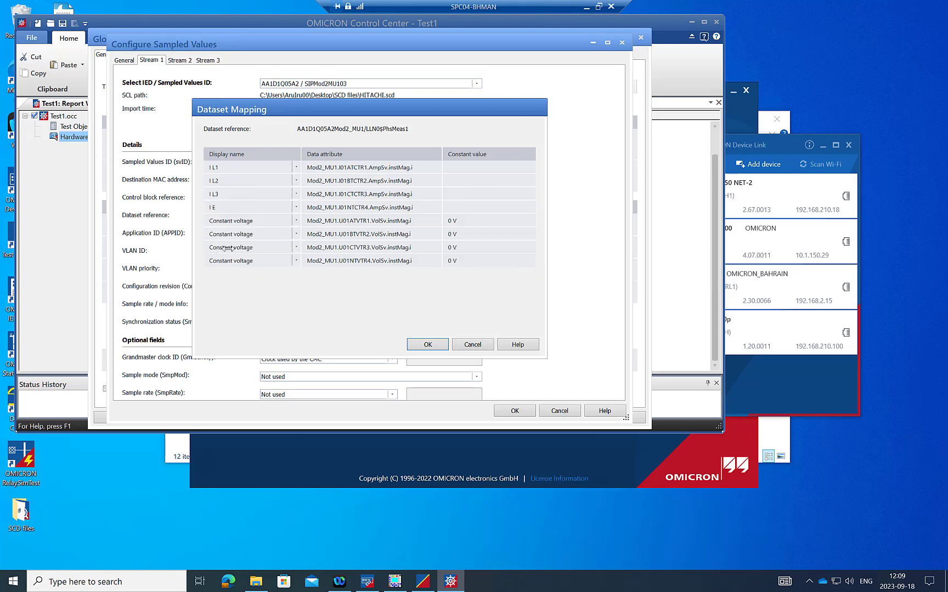
- Map V L1-E, V L2-E, V L3-E and V E to the four voltage attributes and accept the dataset mapping
left_click(256, 221)
left_click(230, 241)
left_click(258, 232)
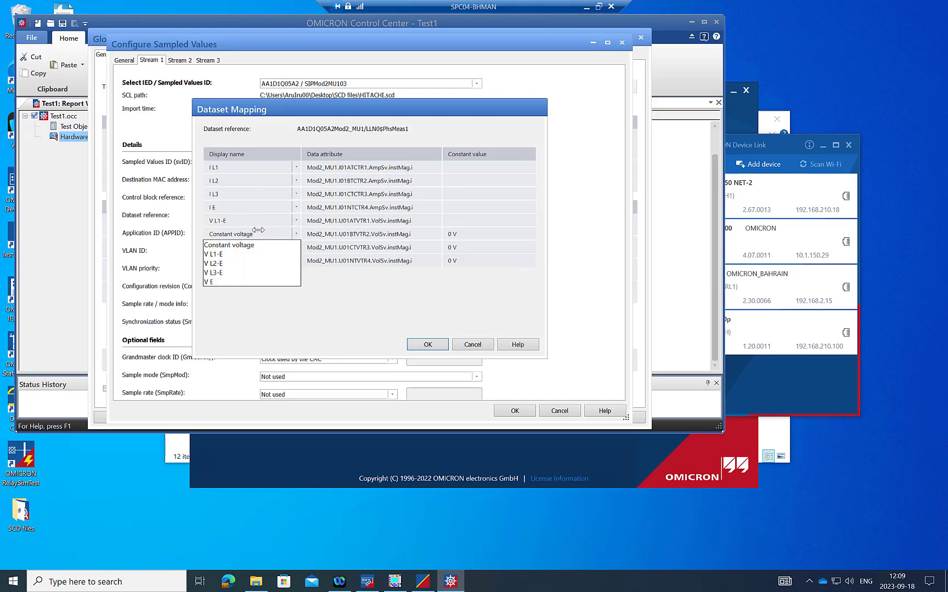
left_click(218, 263)
left_click(241, 247)
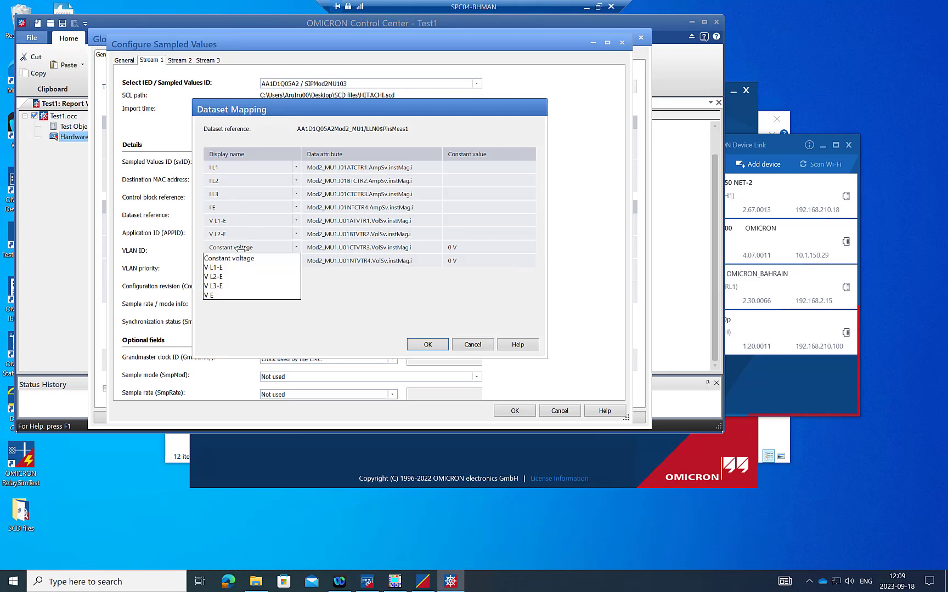
left_click(218, 285)
left_click(265, 260)
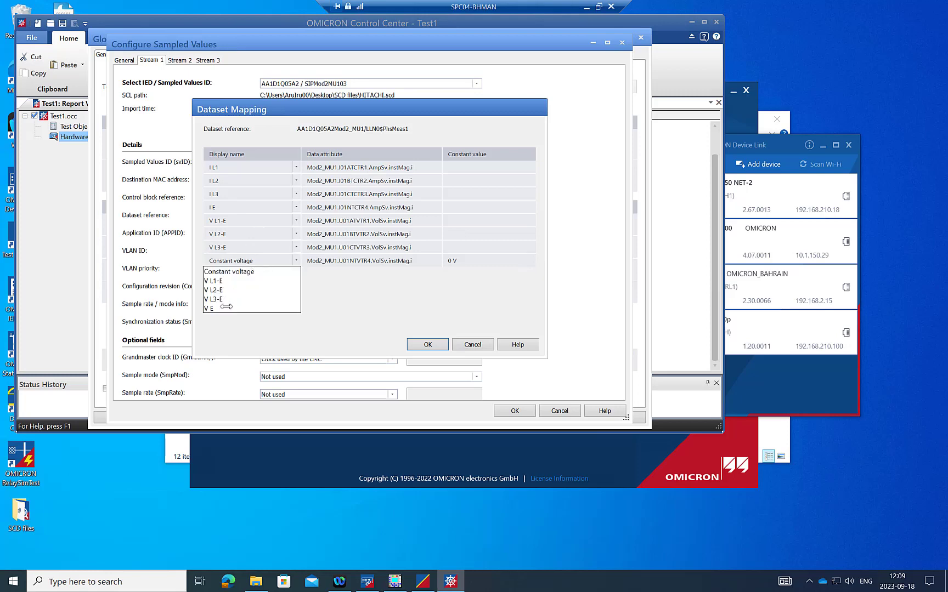
left_click(225, 308)
left_click(420, 345)
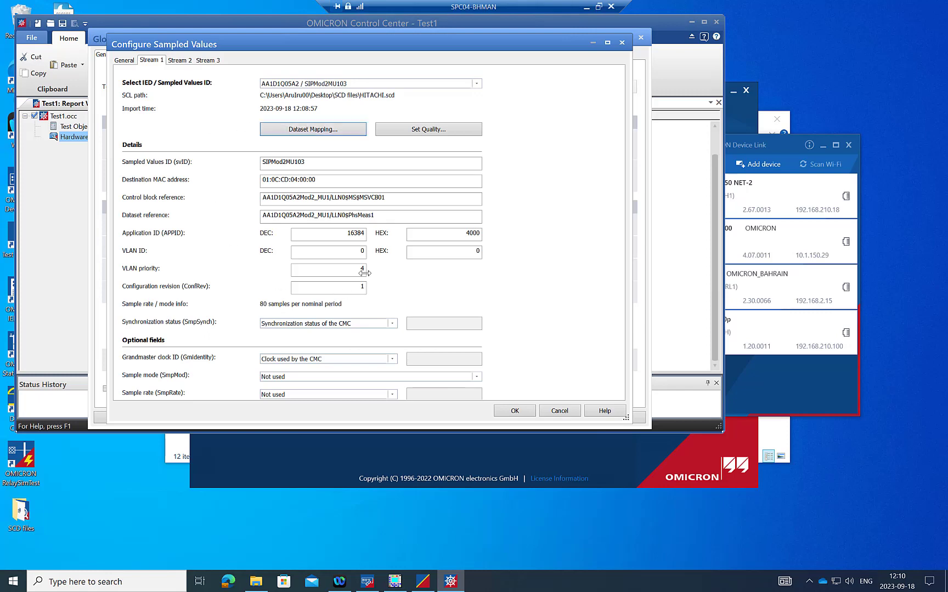
- Review the general and stream 1 settings and accept the Sampled Values configuration
left_click(127, 61)
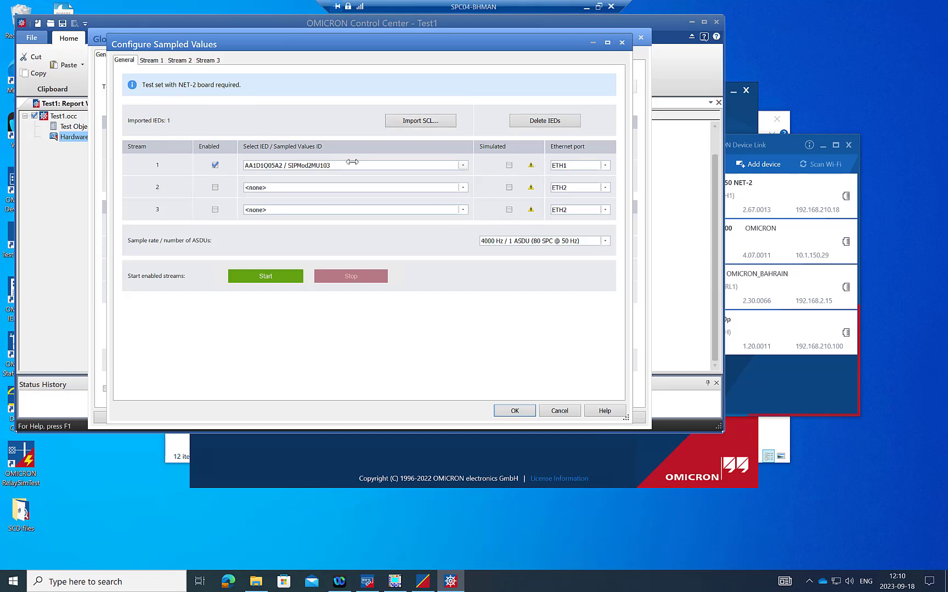
left_click(152, 60)
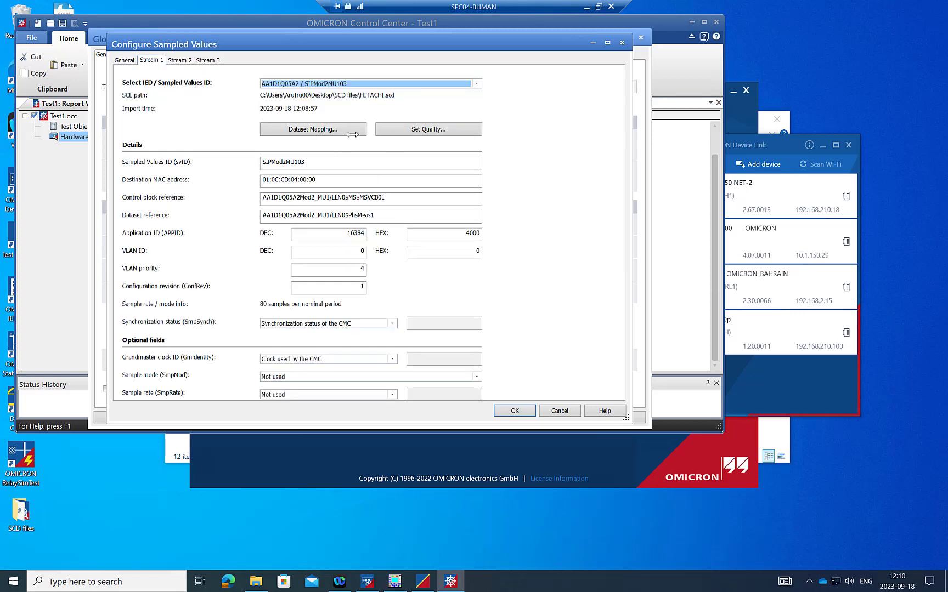
left_click(514, 411)
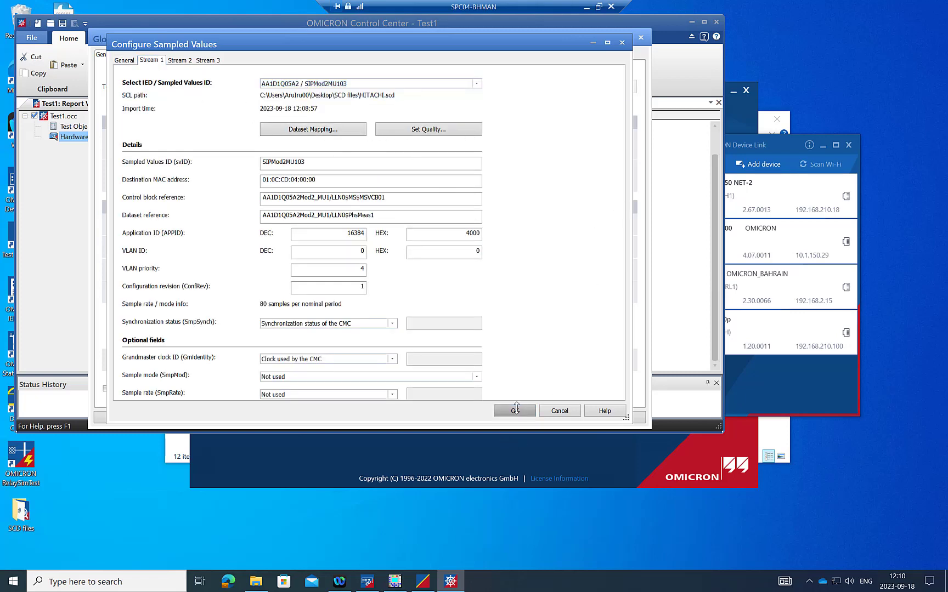
- Set the time source to Trigger via PTPv2, choose its PTP profile and accept the global hardware configuration
left_click(349, 57)
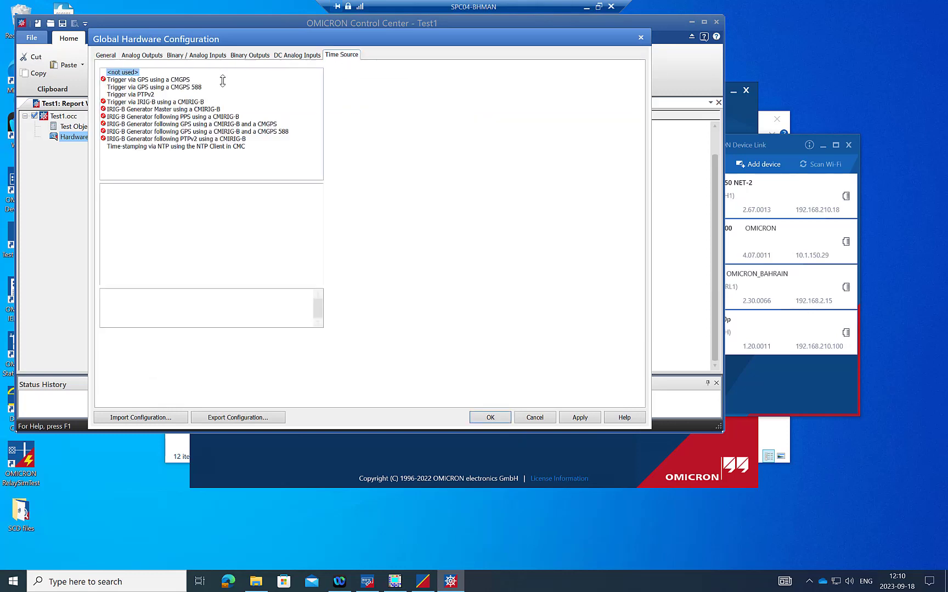
left_click(156, 95)
left_click(458, 87)
left_click(456, 95)
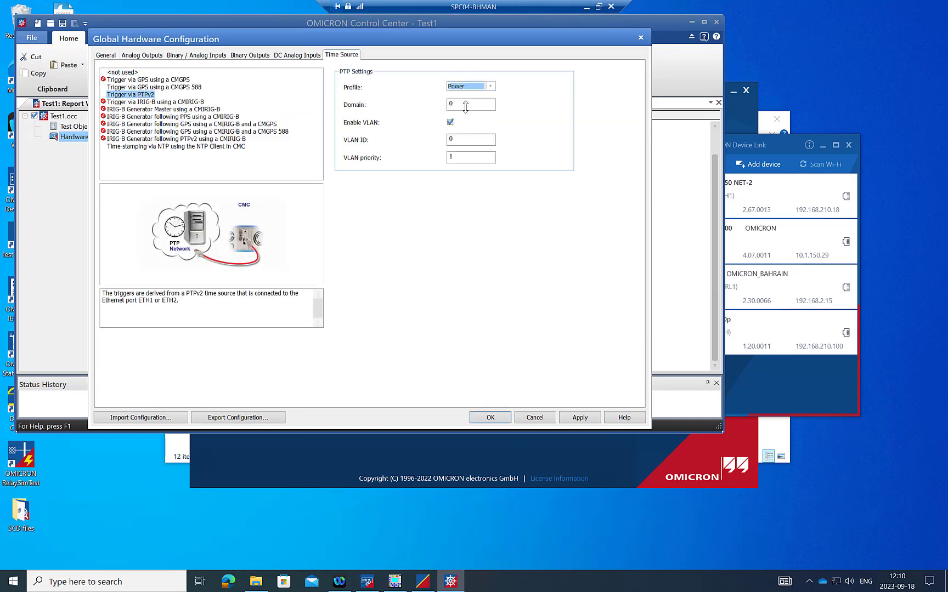
left_click(490, 86)
left_click(458, 103)
left_click(490, 418)
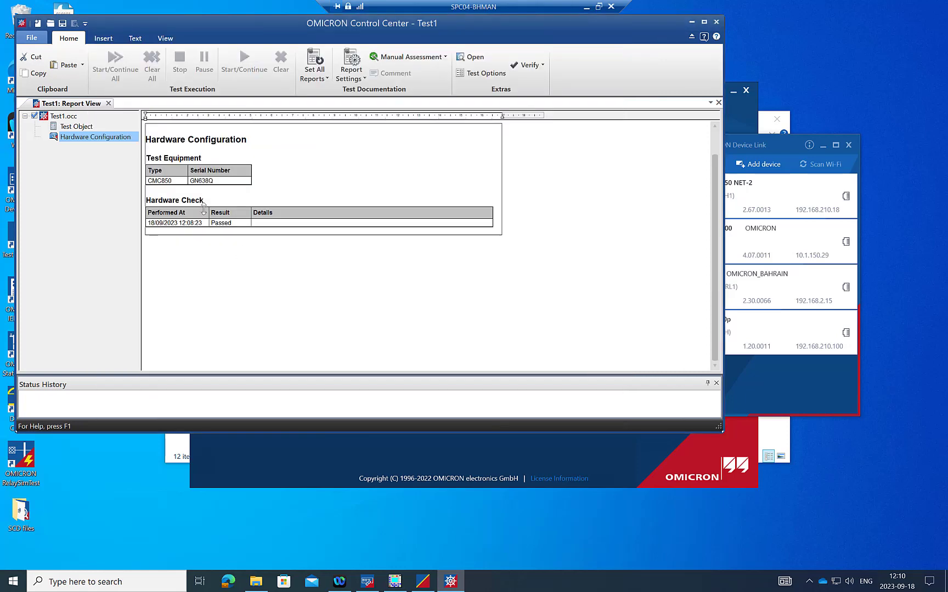
- Insert a new QuickCMC test module into the document and select the Test1.occ root
left_click(103, 38)
left_click(182, 71)
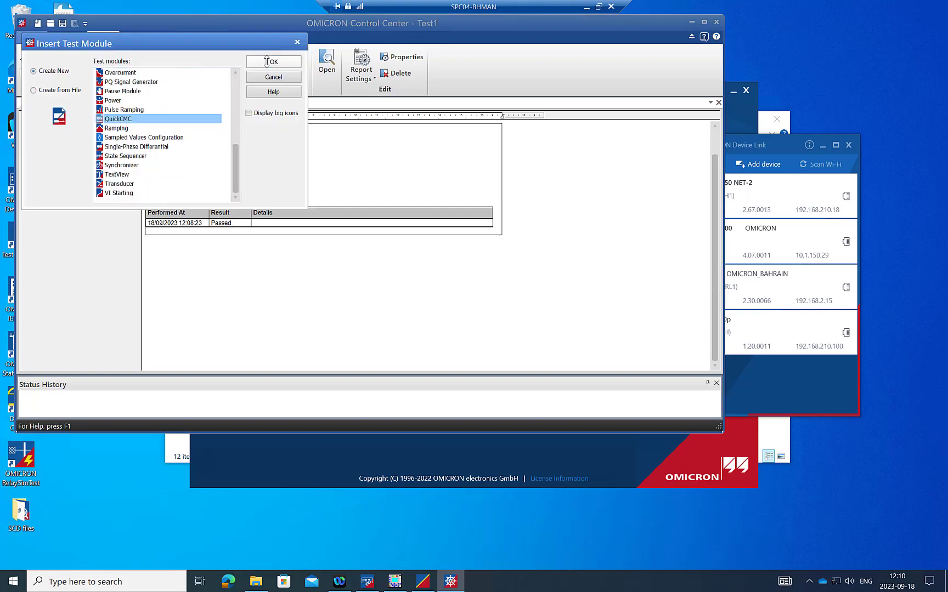
left_click(269, 62)
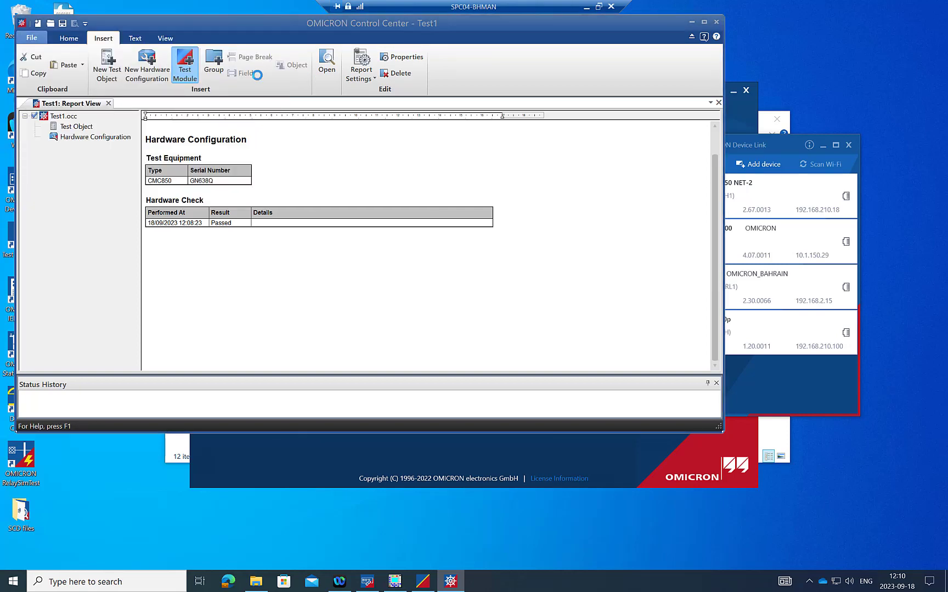
left_click(65, 116)
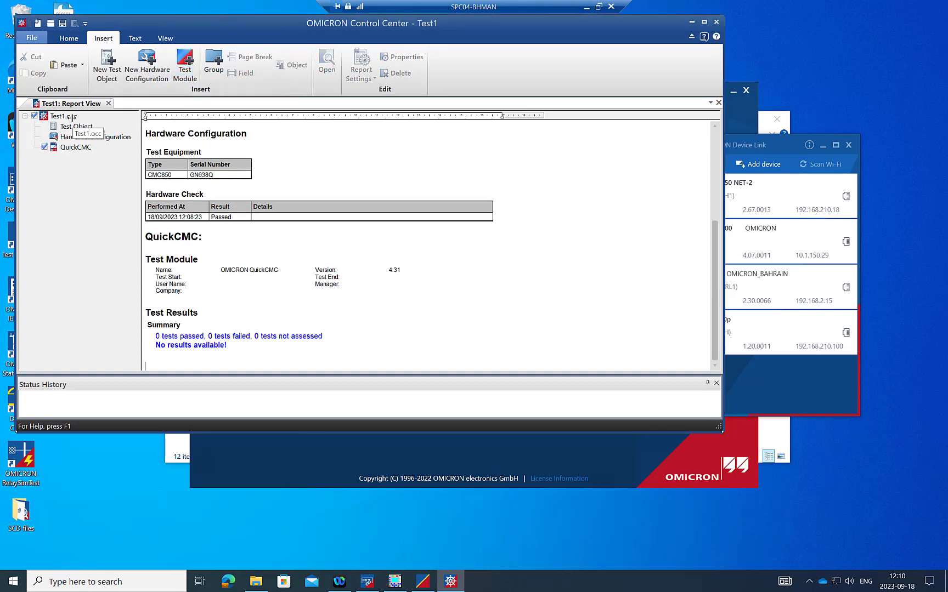
scroll(110, 63, "up", 1)
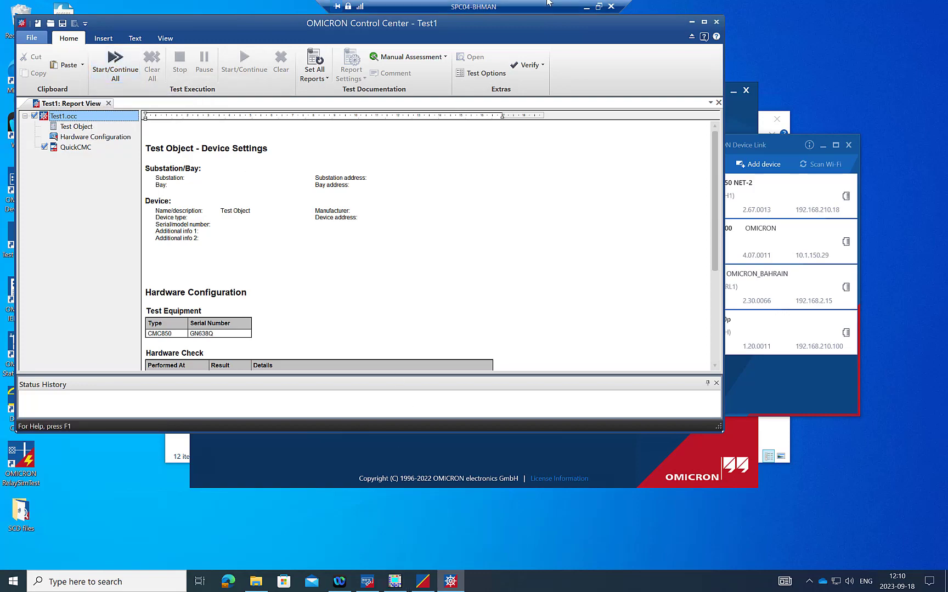
- Tile the SPC04-BHMAN remote desktop on one half of the screen and place the RIA600 relay display beside it
double_click(551, 7)
key("super+Left")
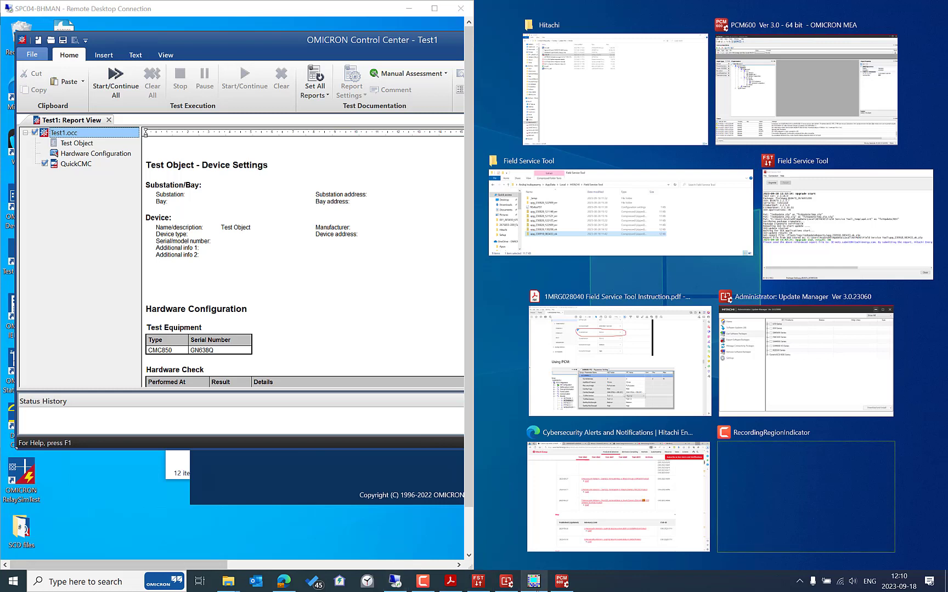
left_click(533, 581)
left_click_drag(521, 147, 710, 195)
- Show the MU1:9201 analog primary values under Measurements on the RED670's RIA600 display
left_click(722, 415)
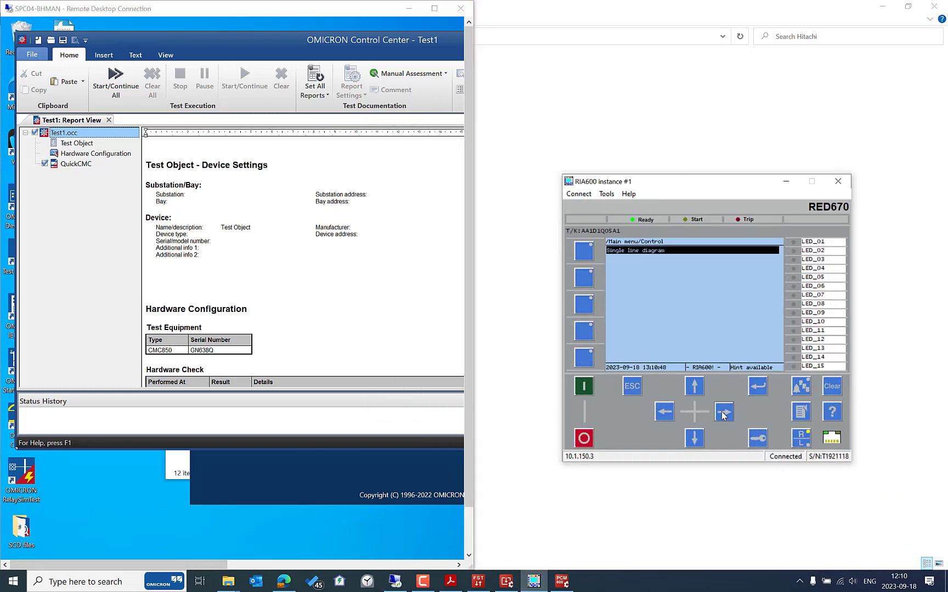
left_click(663, 412)
key("Down")
key("Down")
key("Down")
key("Up")
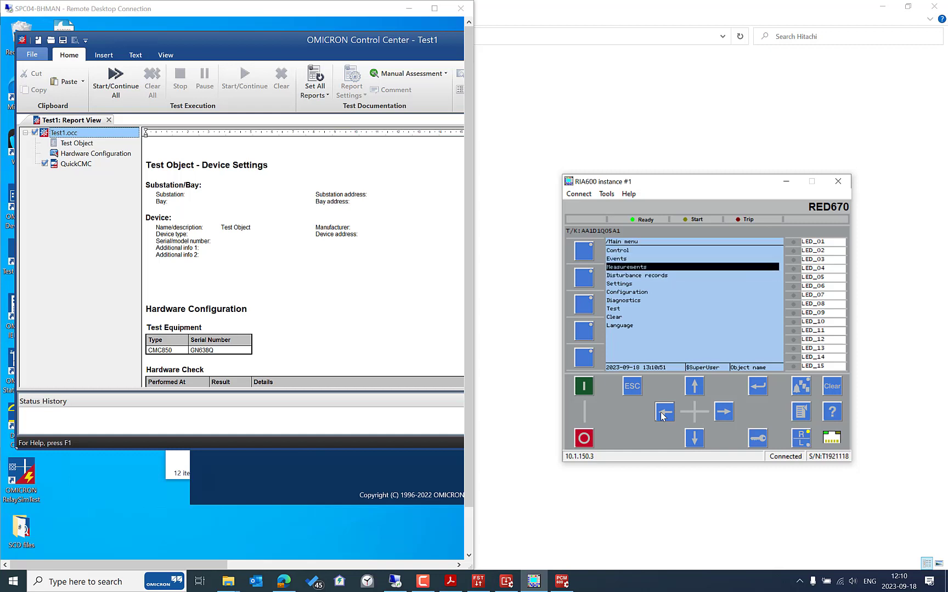
key("Right")
key("Right")
key("Down")
key("Down")
key("Down")
key("Down")
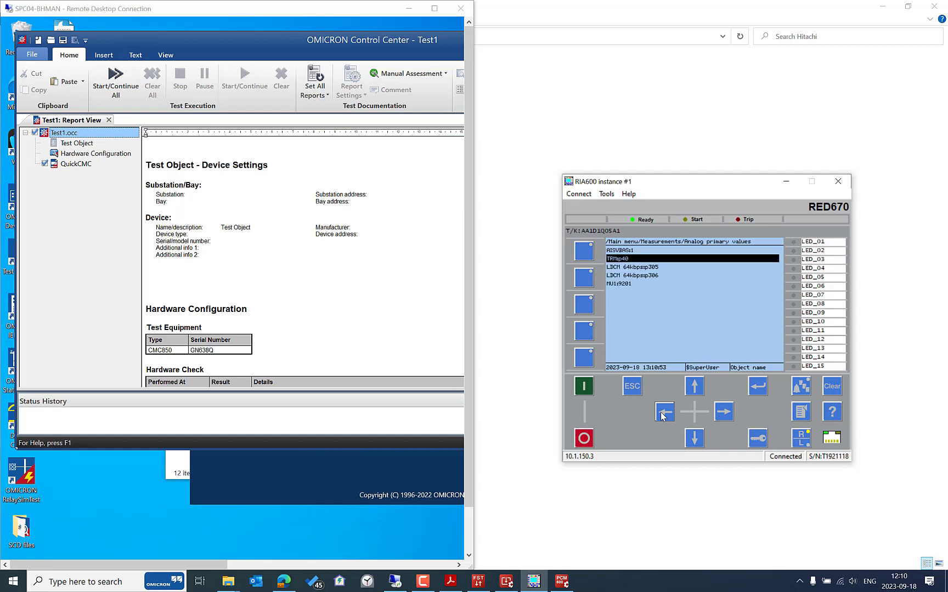
key("Right")
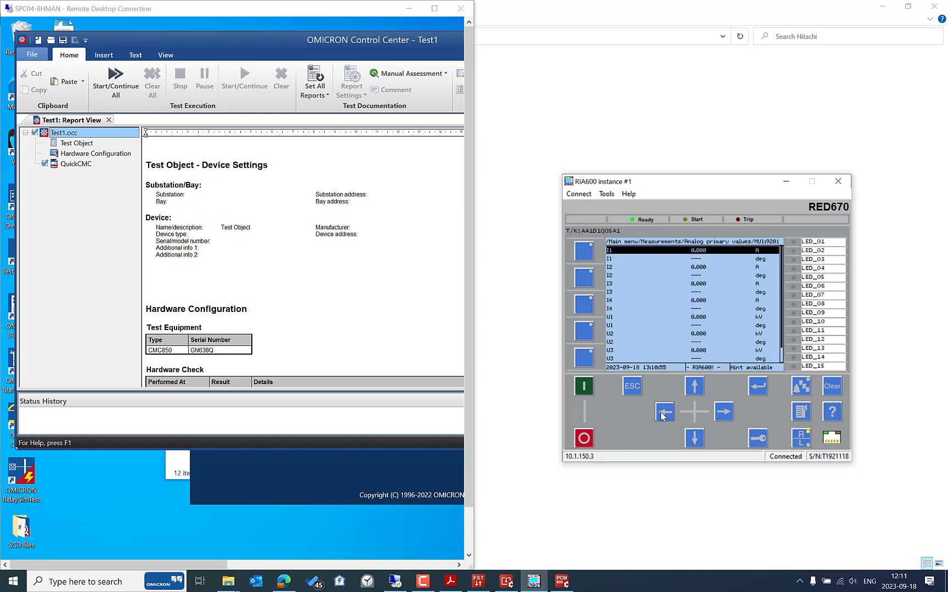
- Start the QuickCMC test, set the analog outputs to 50 % load and inject them into the relay
left_click(115, 81)
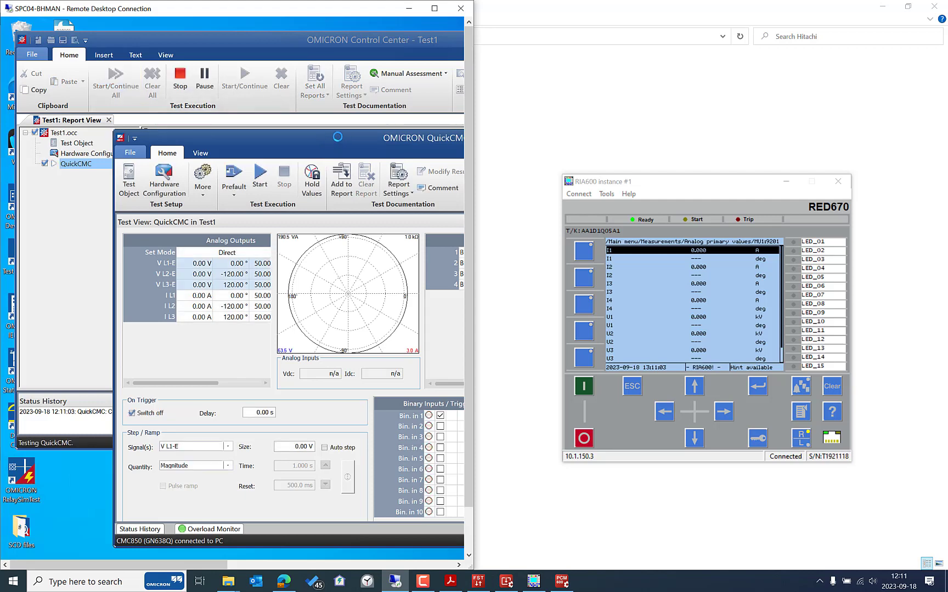
right_click(105, 255)
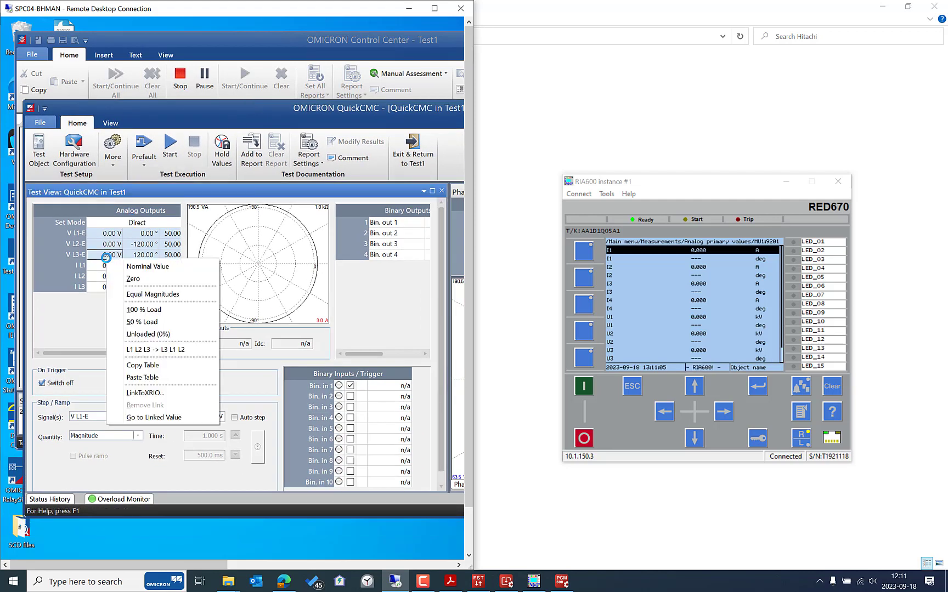
left_click(155, 321)
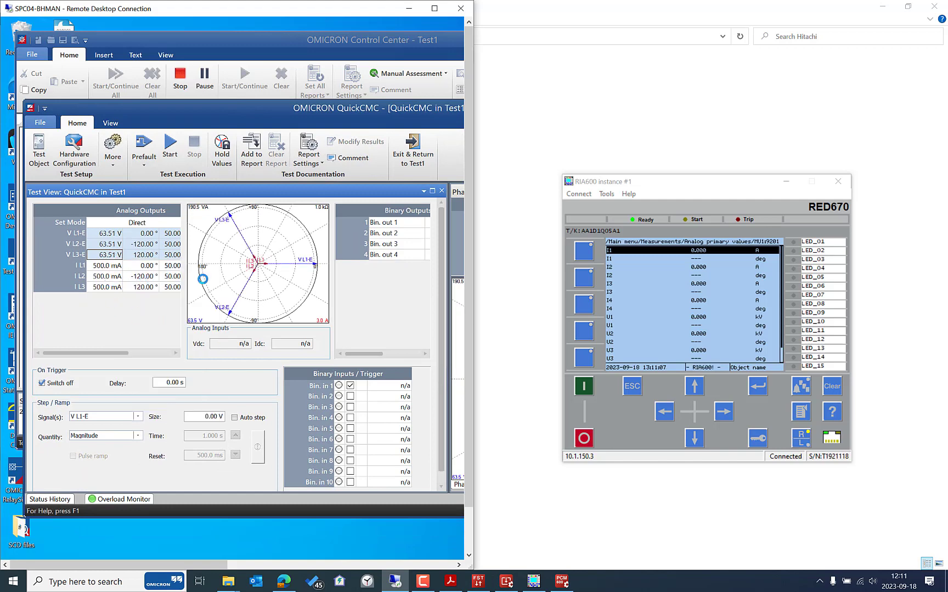
left_click(169, 144)
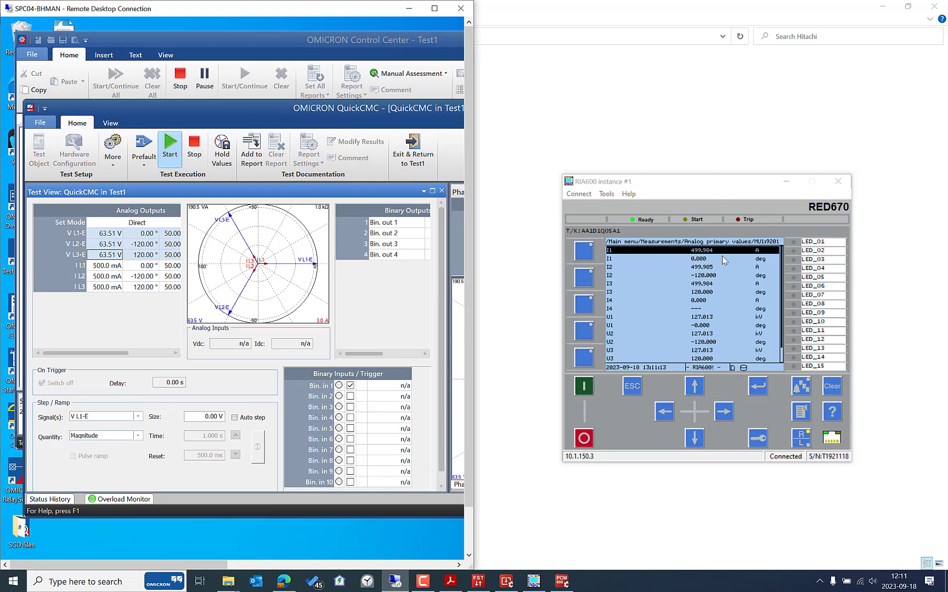
key("Down")
key("Down")
key("Down")
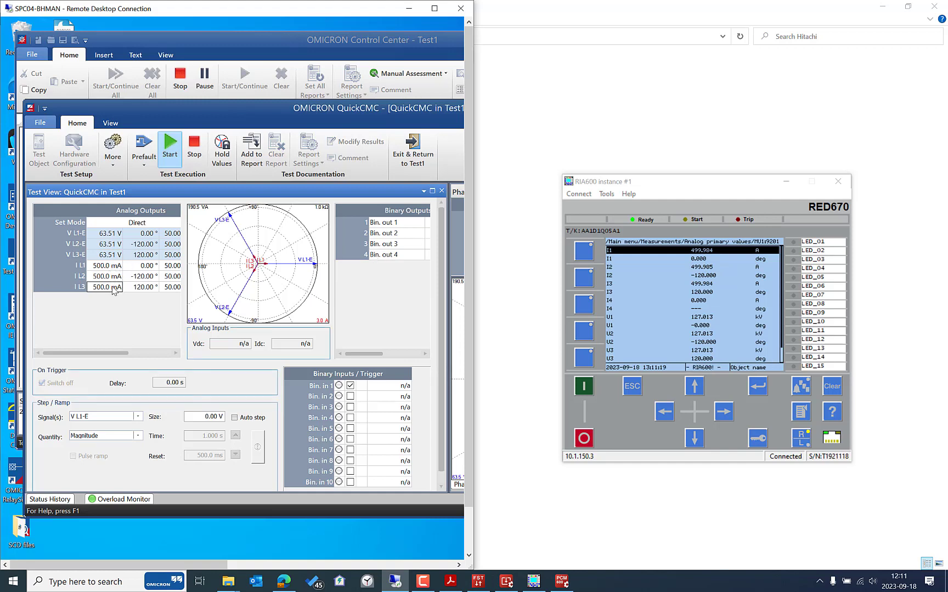
- Display the QuickCMC analog outputs in primary units
left_click(108, 123)
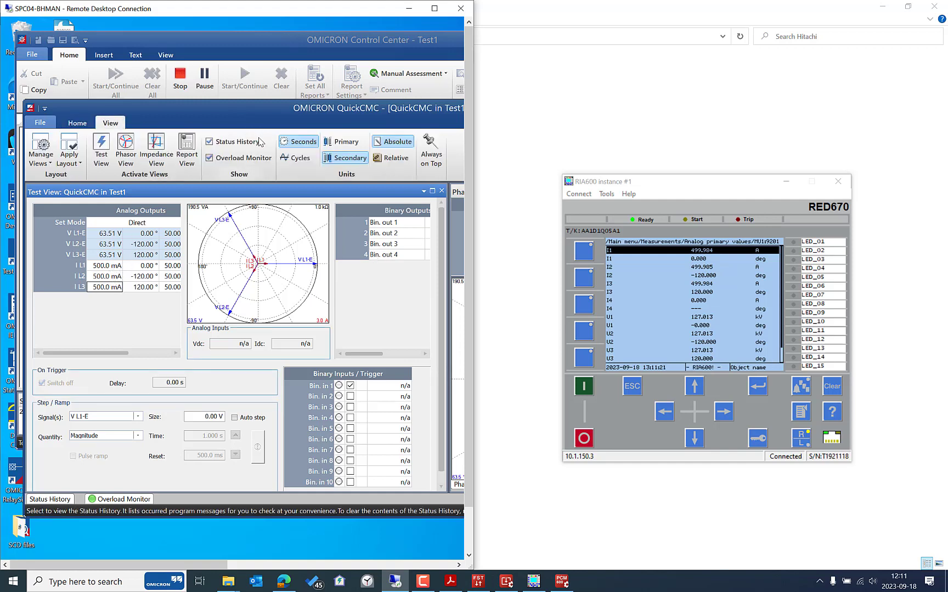
left_click(340, 141)
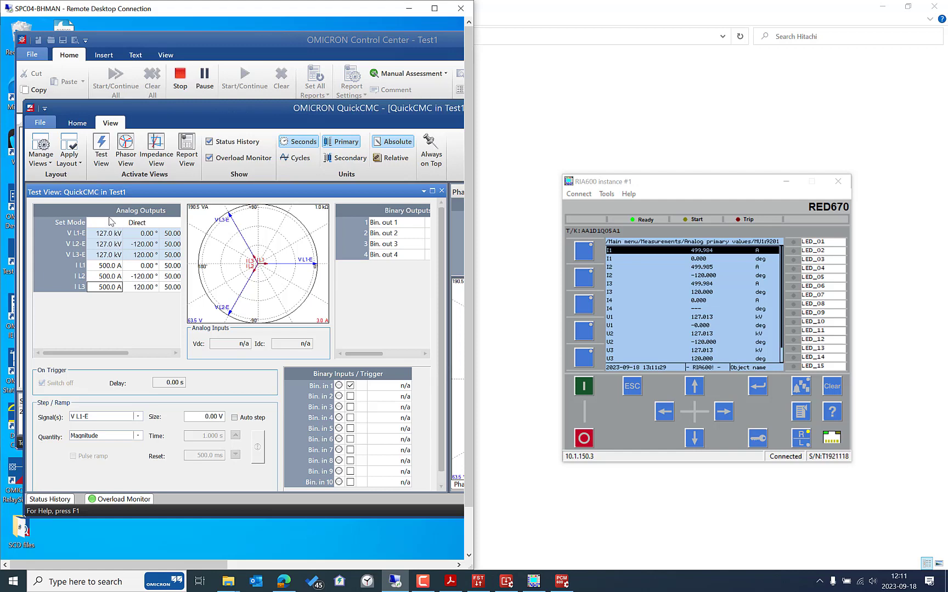
- Open the MU1:9201 General status under Diagnostics / Merging units on the RED670's RIA600 display
left_click(665, 411)
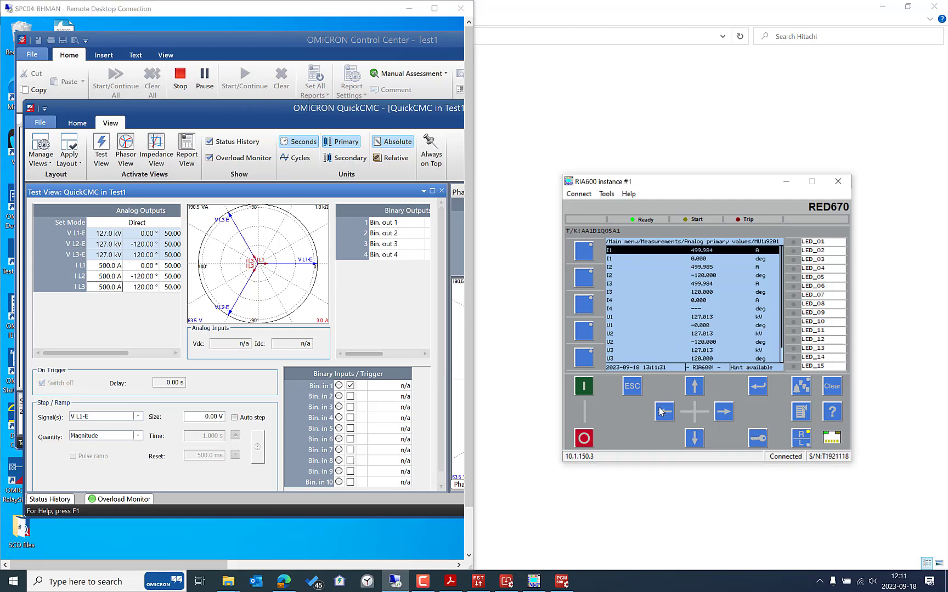
left_click(663, 412)
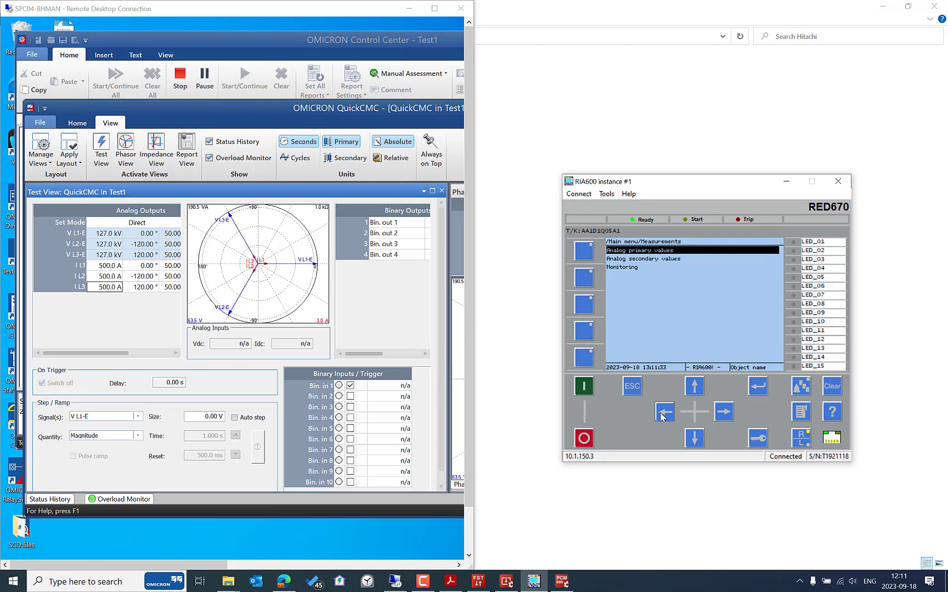
left_click(663, 412)
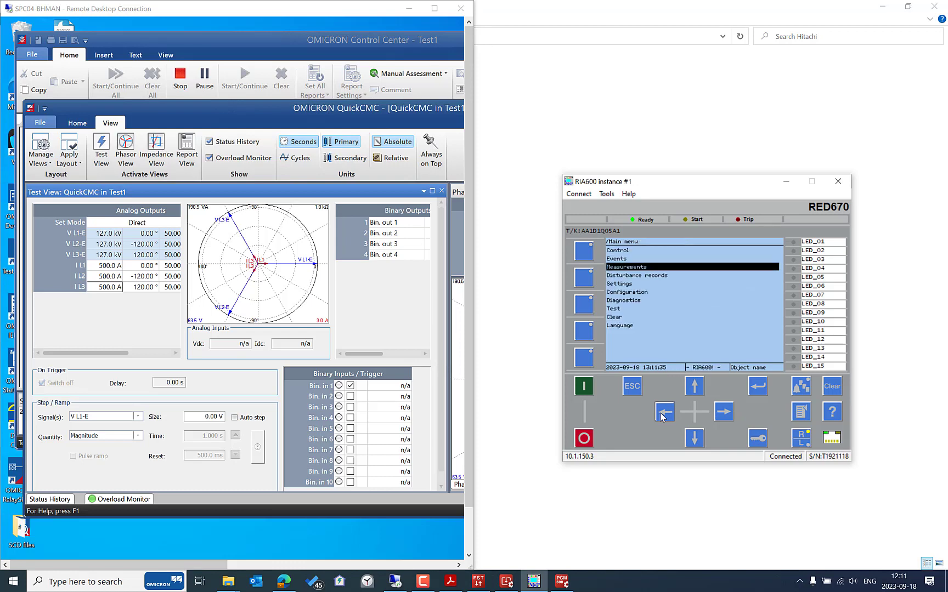
key("Down")
key("Down")
key("Down")
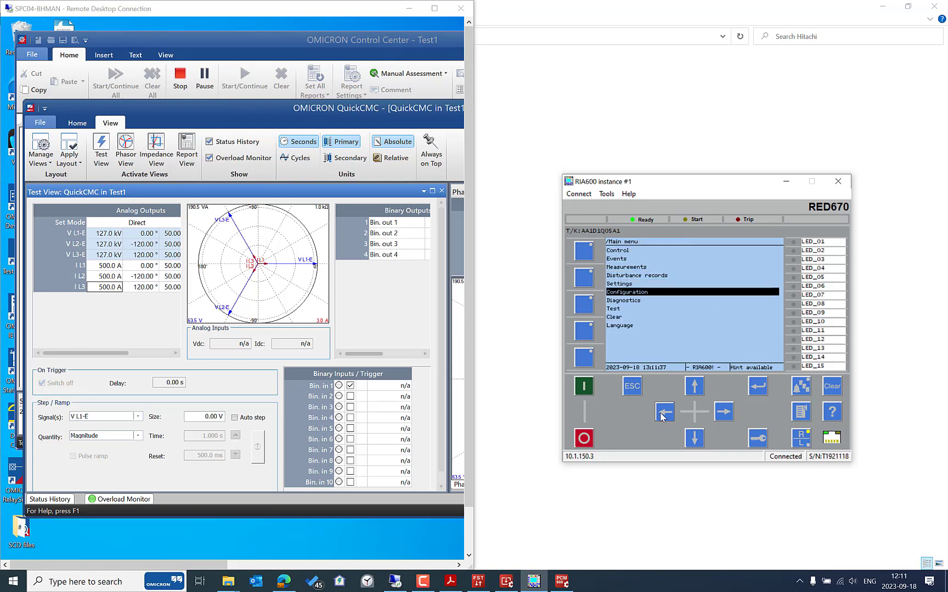
key("Down")
key("Return")
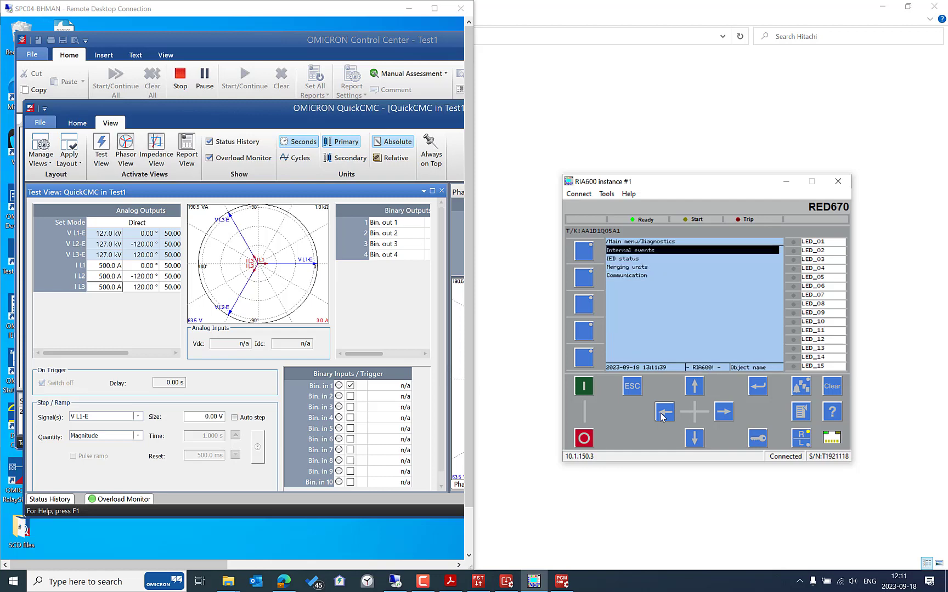
key("Down")
key("Down")
key("Return")
key("Return")
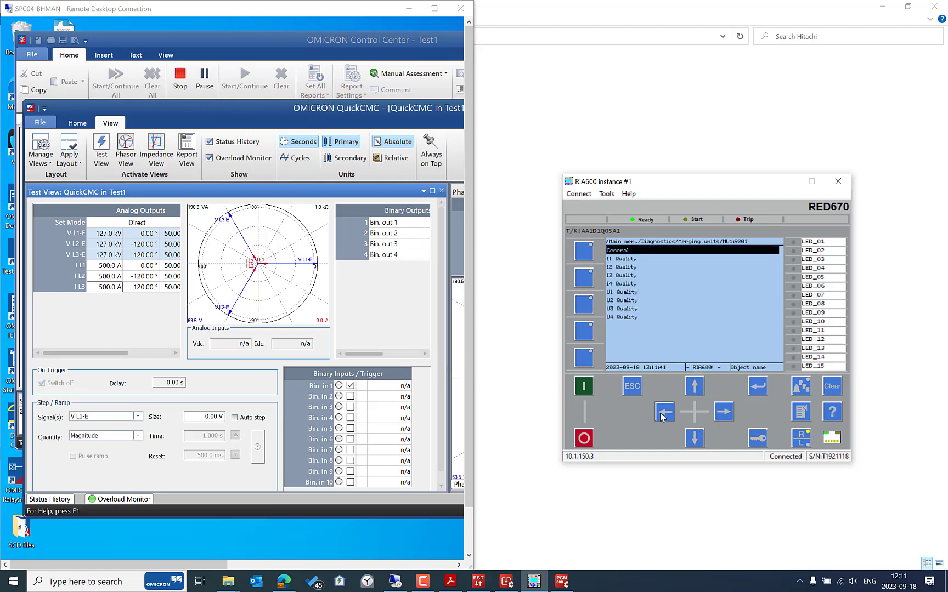
key("Return")
- Examine the MU1:9201 general status entries, from MUDATA and SYNCH through to OUTOFSERV
key("Down")
key("Down")
key("Down")
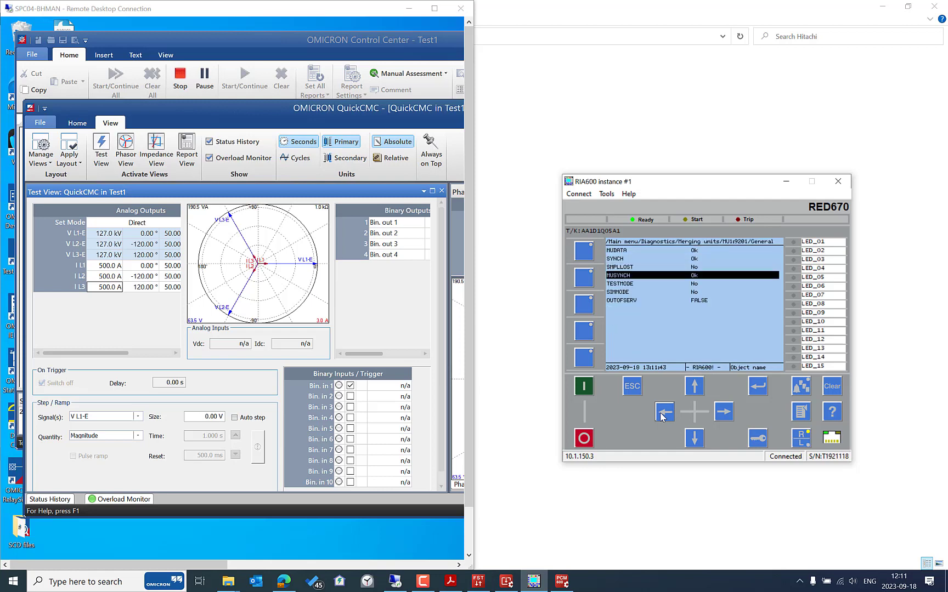
key("Up")
key("Up")
key("Up")
key("Down")
key("Down")
key("Down")
key("Down")
key("Down")
key("Down")
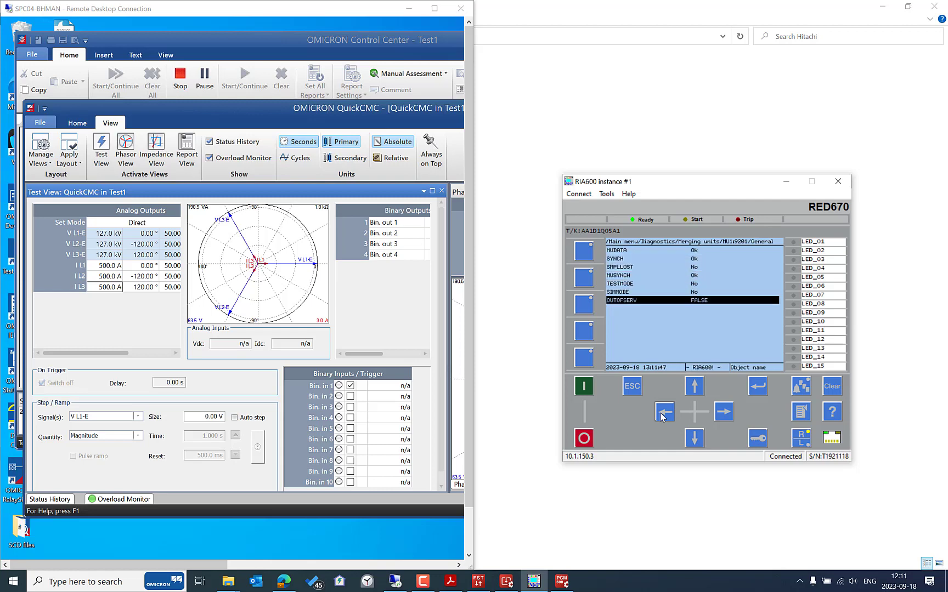
key("Up")
key("Up")
key("Up")
key("Up")
key("Up")
- Examine the I1 Quality attributes of merging unit MU1:9201, starting from Validity
key("Left")
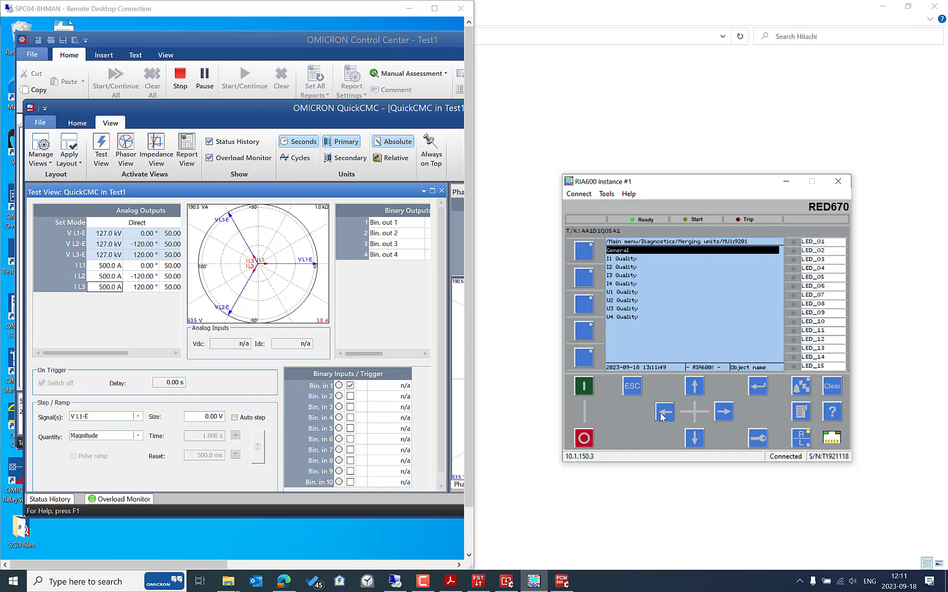
key("Down")
key("Right")
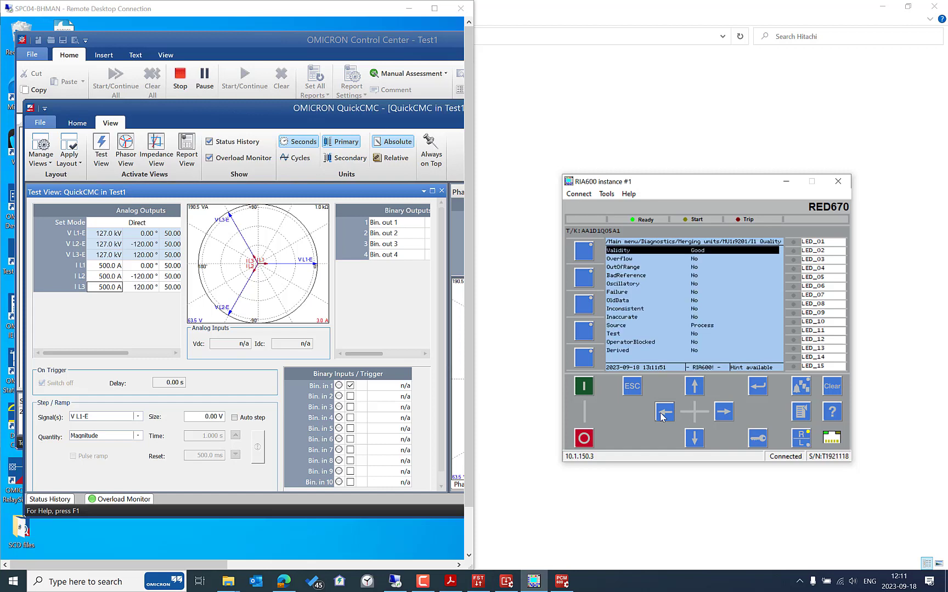
key("Down")
key("Down")
key("Down")
key("Down")
key("Down")
key("Down")
key("Down")
key("Down")
key("Down")
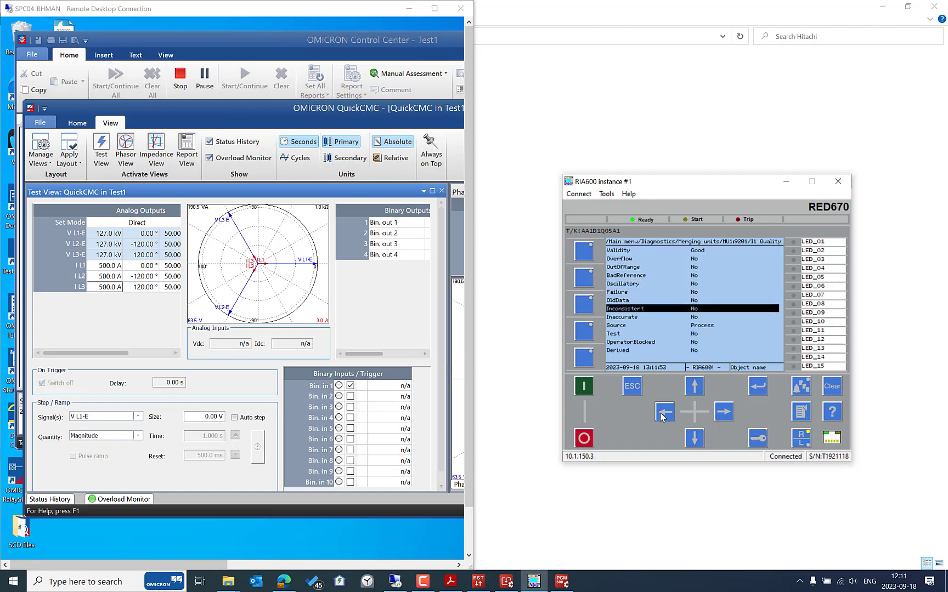
key("Up")
key("Up")
key("Up")
key("Up")
key("Up")
key("Up")
key("Up")
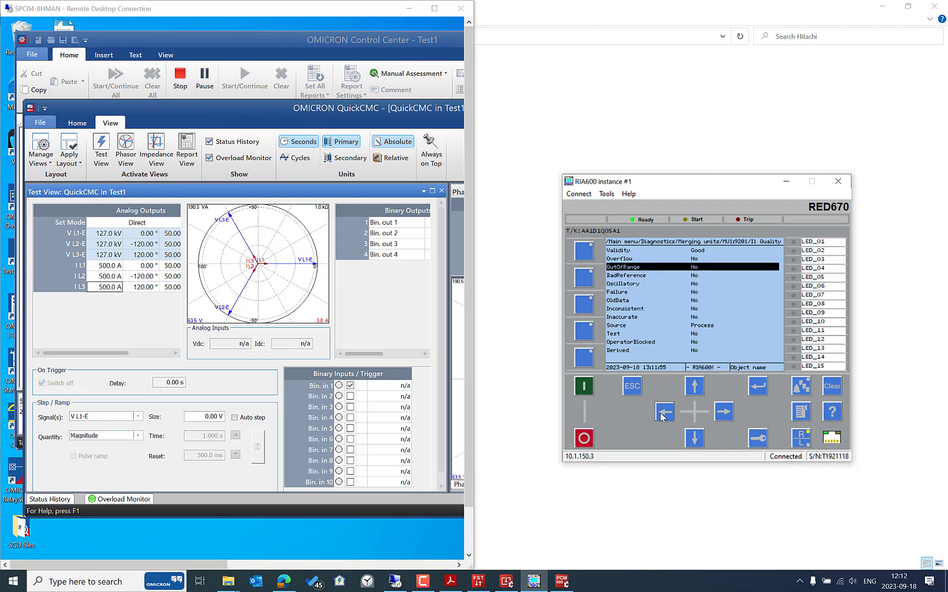
- Return the relay display to its main menu and open Communication under Diagnostics
key("Left")
left_click(663, 414)
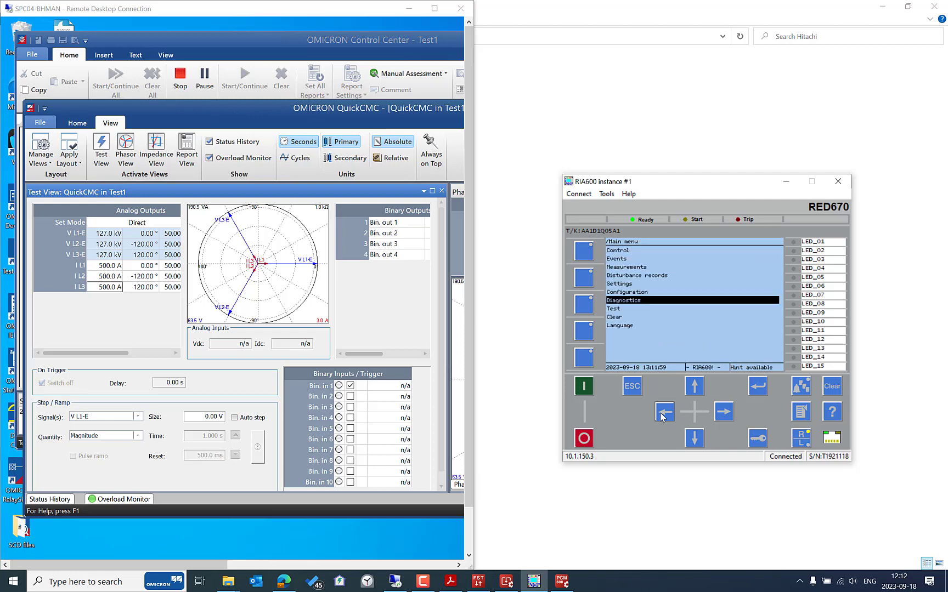
key("Up")
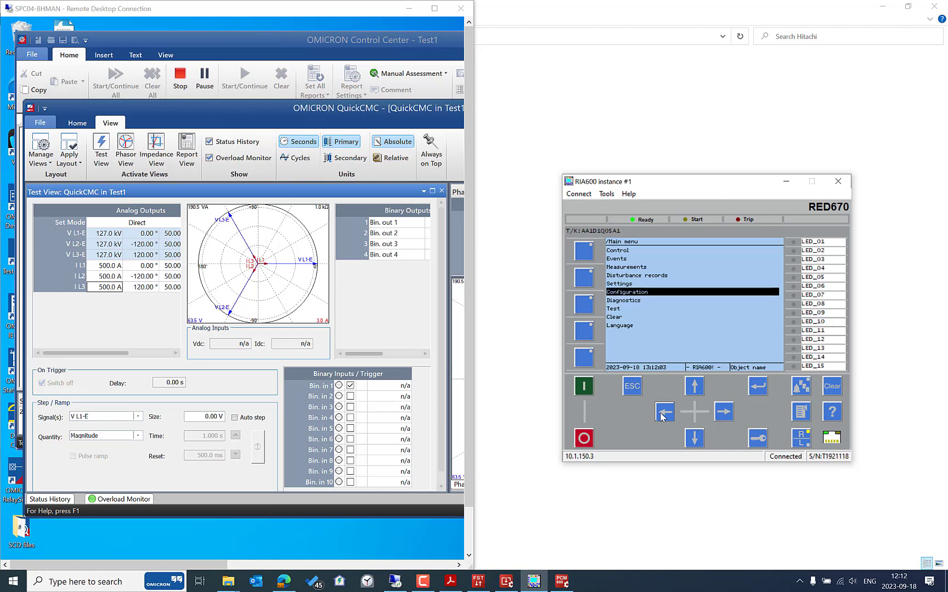
key("Down")
key("Up")
key("Down")
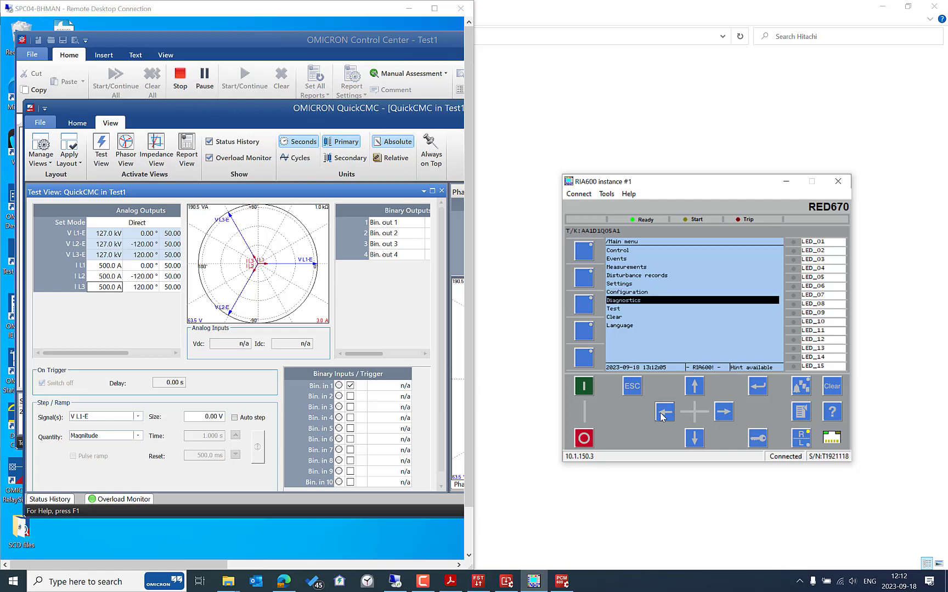
key("Return")
key("Down")
key("Down")
key("Return")
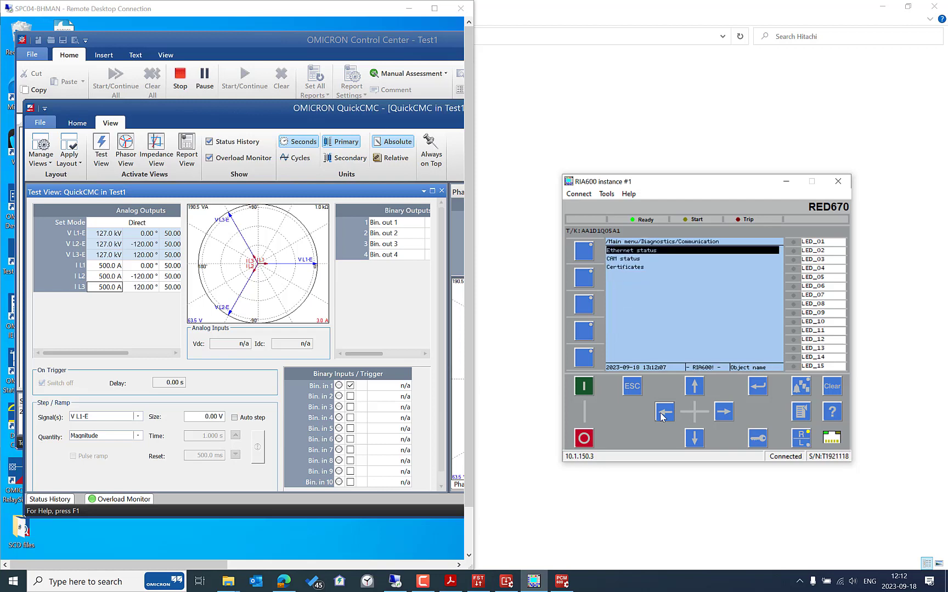
- Show the TIMESYNCHGEN:1 status under Test / Function status / Monitoring / TimeSynch and check the PTP grandmaster entries
key("Return")
key("Up")
key("Return")
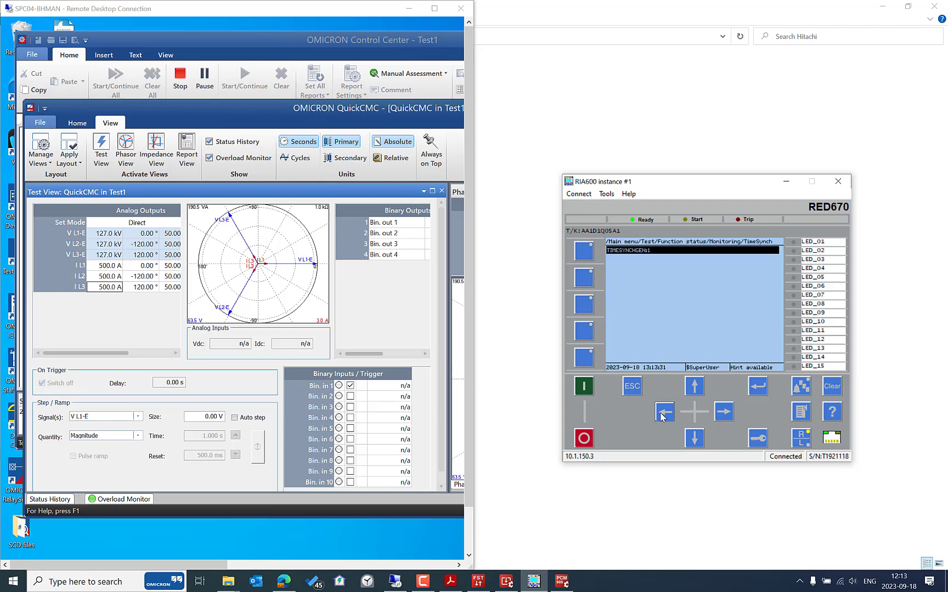
key("Down")
key("Down")
key("Down")
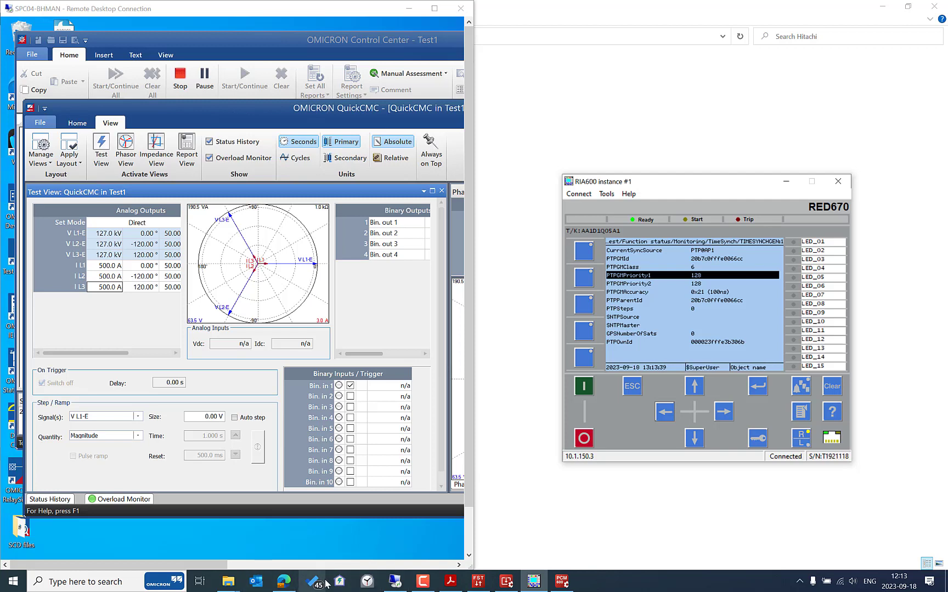
- Maximize the SPC04-BHMAN remote desktop and open the OTMC 100p's web interface from OMICRON Device Link
left_click(391, 582)
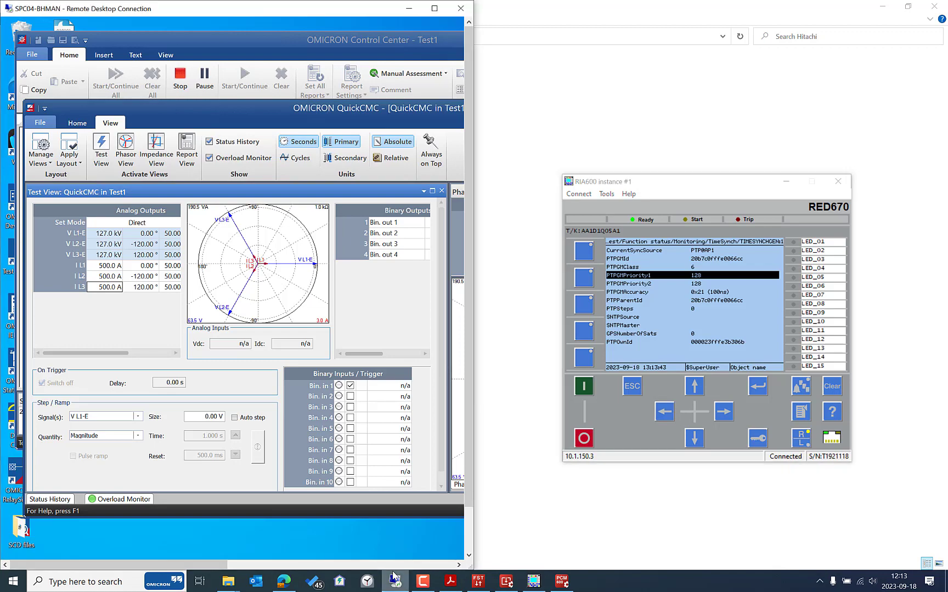
left_click(391, 584)
left_click(391, 584)
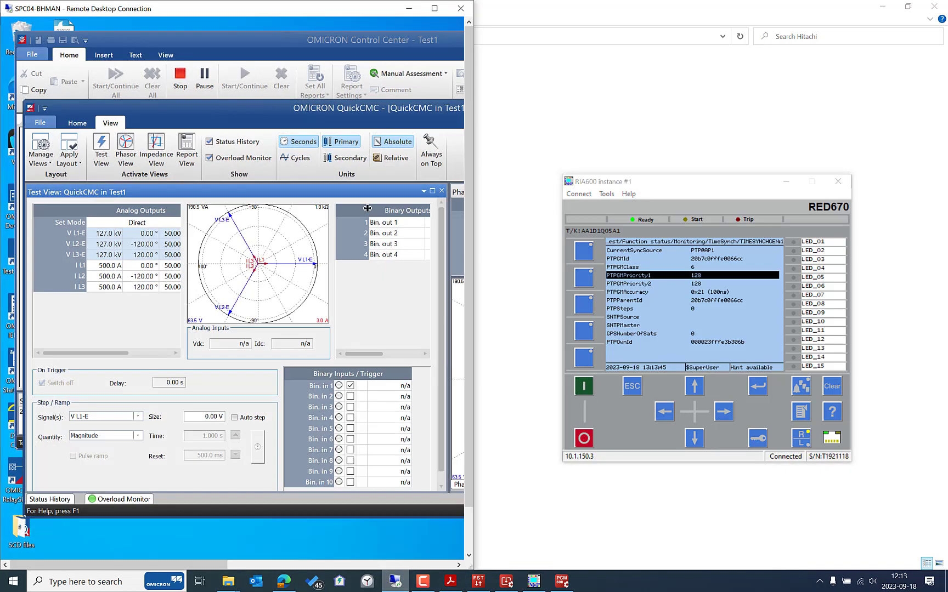
left_click(433, 9)
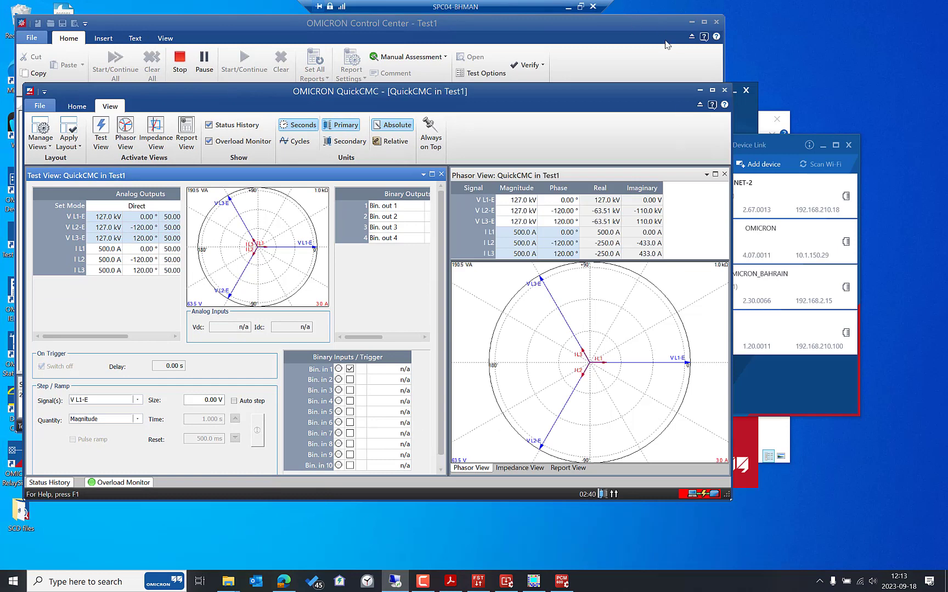
left_click(767, 144)
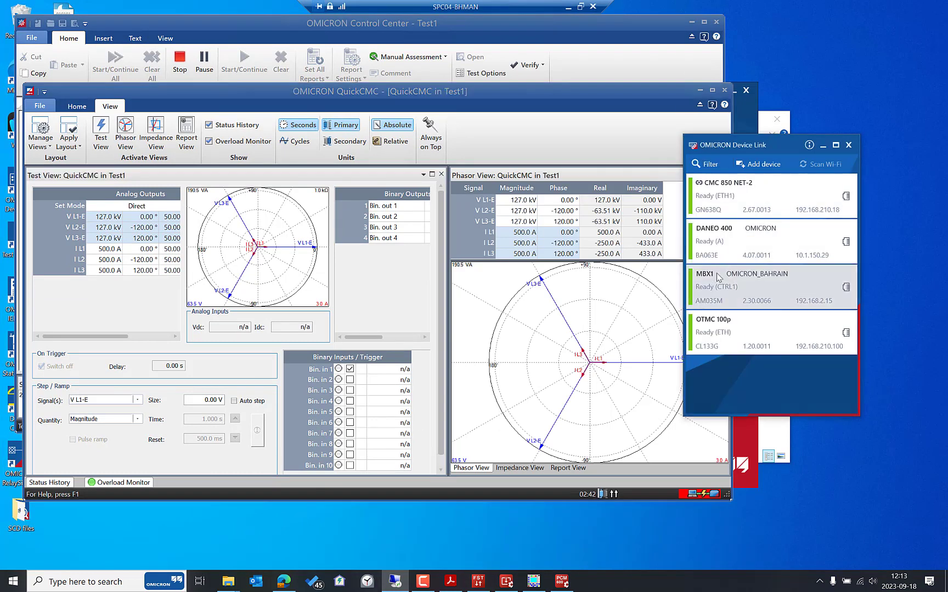
left_click(750, 332)
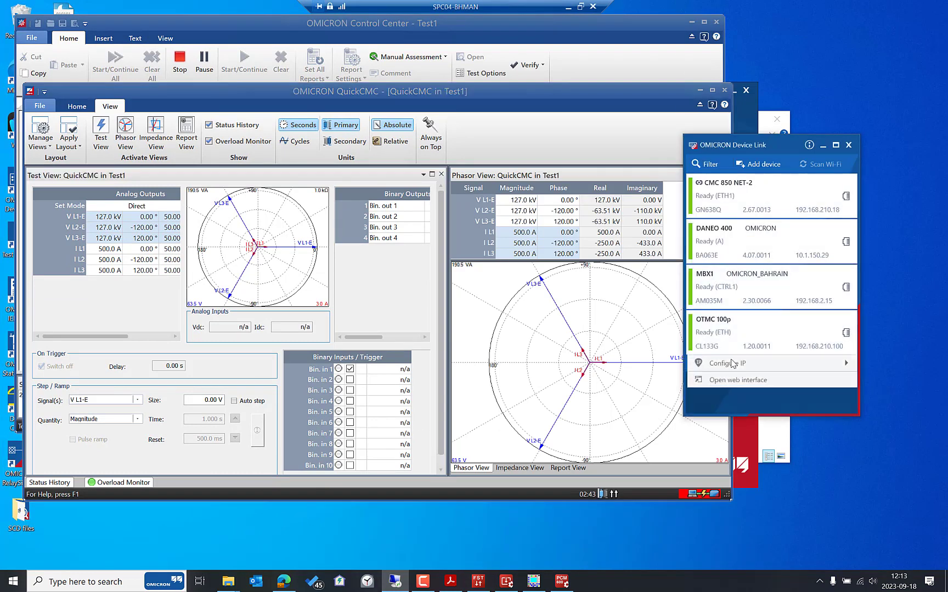
left_click(744, 381)
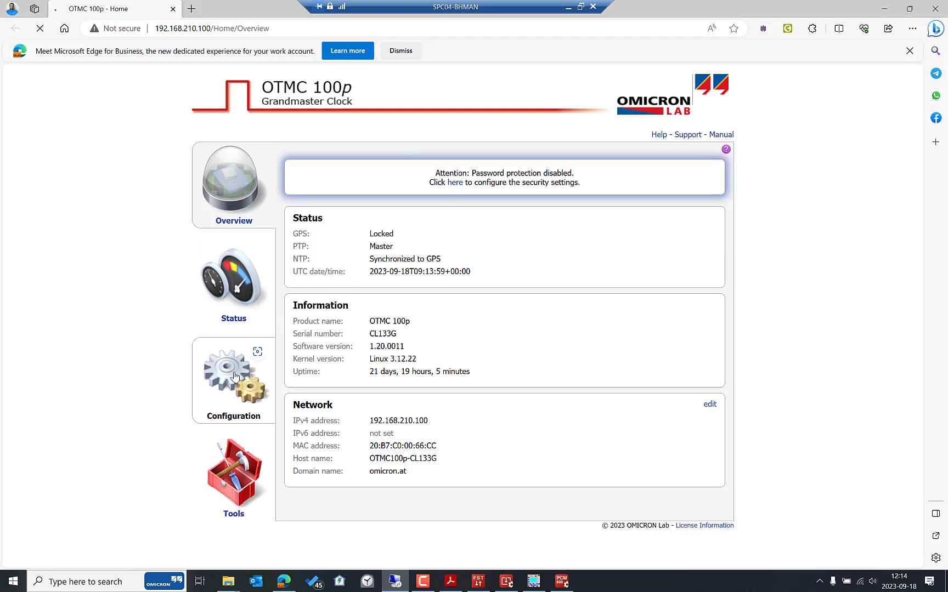
- Review the grandmaster clock's default PTP priority configuration and its PTP status for comparison with the relay
left_click(235, 376)
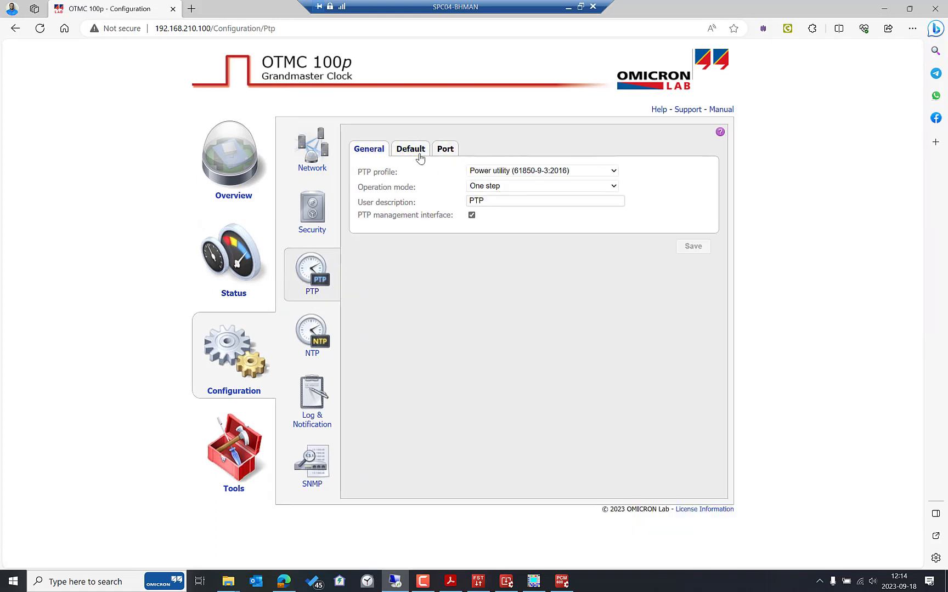
left_click(416, 155)
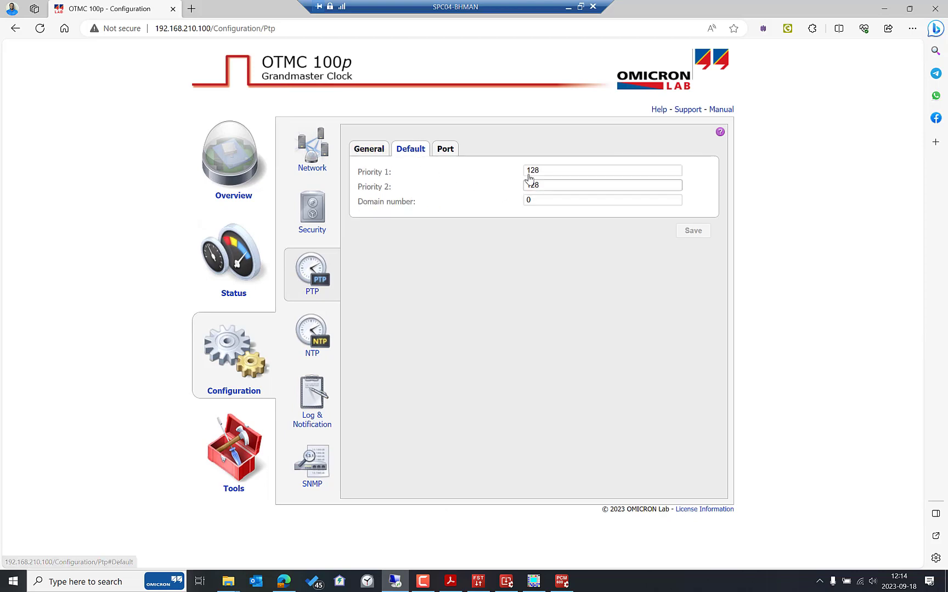
left_click(241, 179)
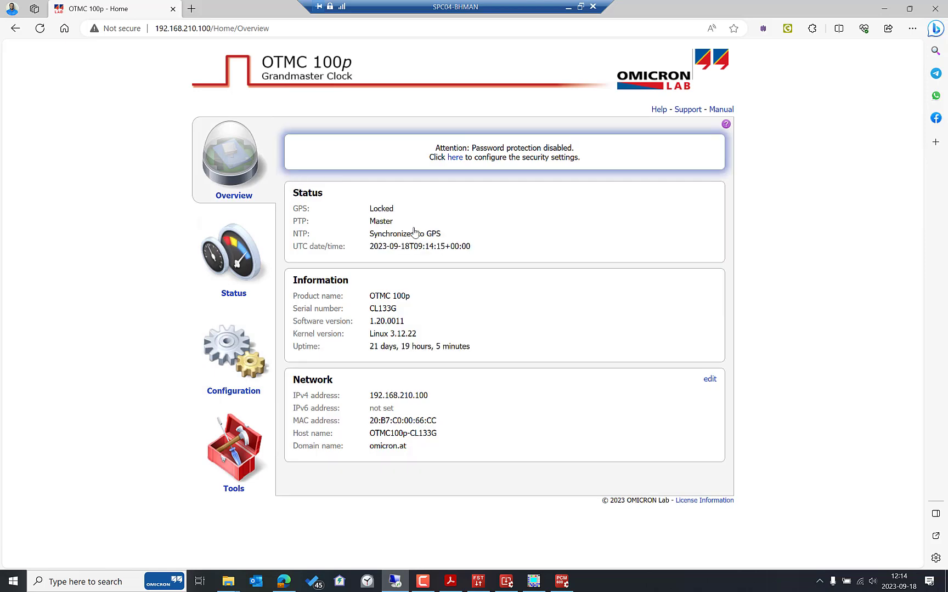
left_click(231, 291)
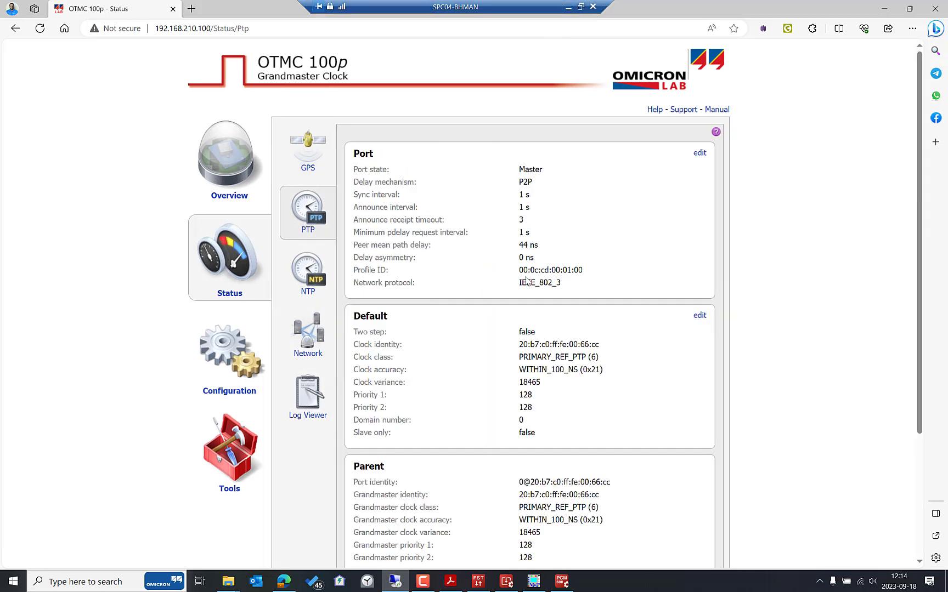
- Minimize the remote desktop and return the RED670's RIA600 display to the main menu
left_click(568, 7)
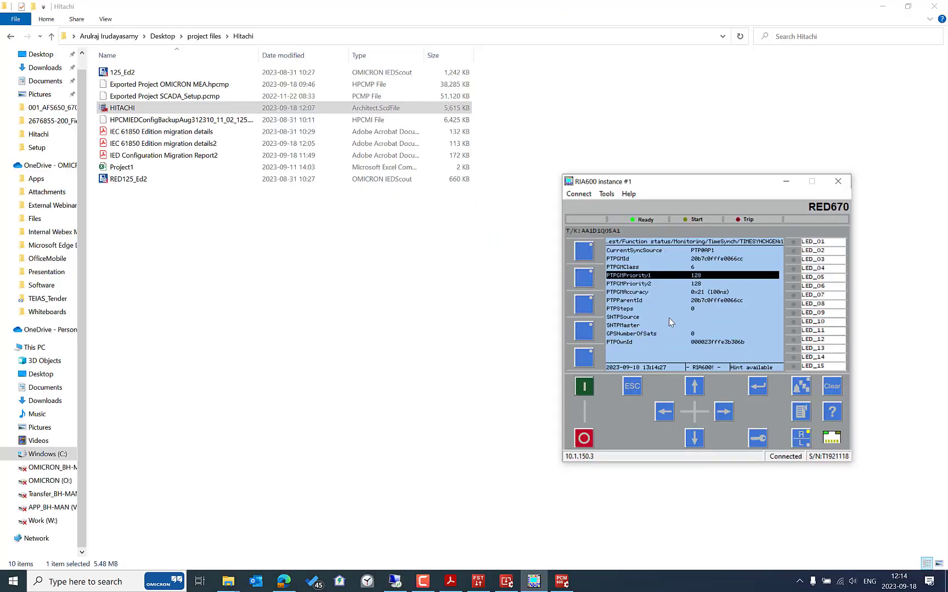
left_click(665, 412)
left_click(665, 415)
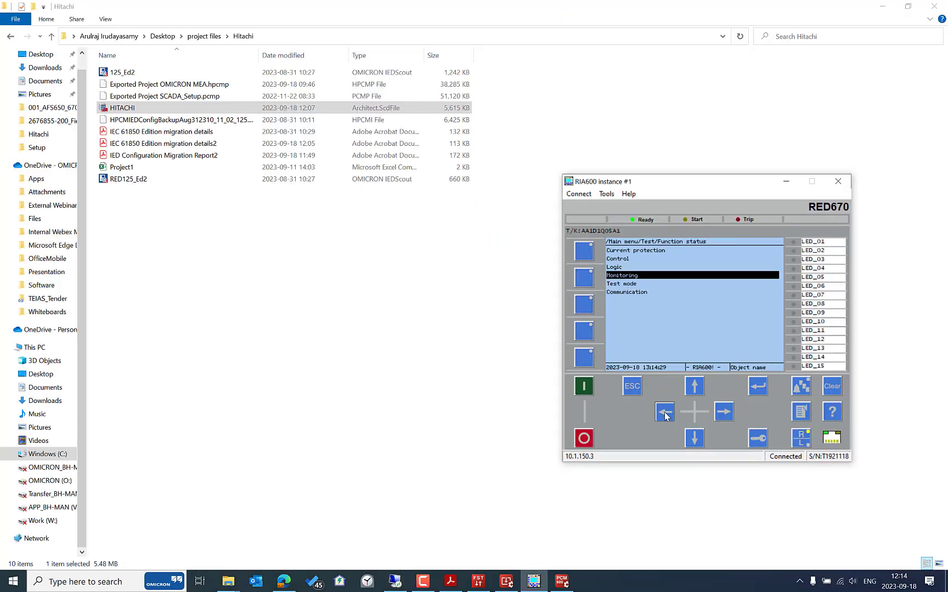
left_click(665, 413)
left_click(665, 414)
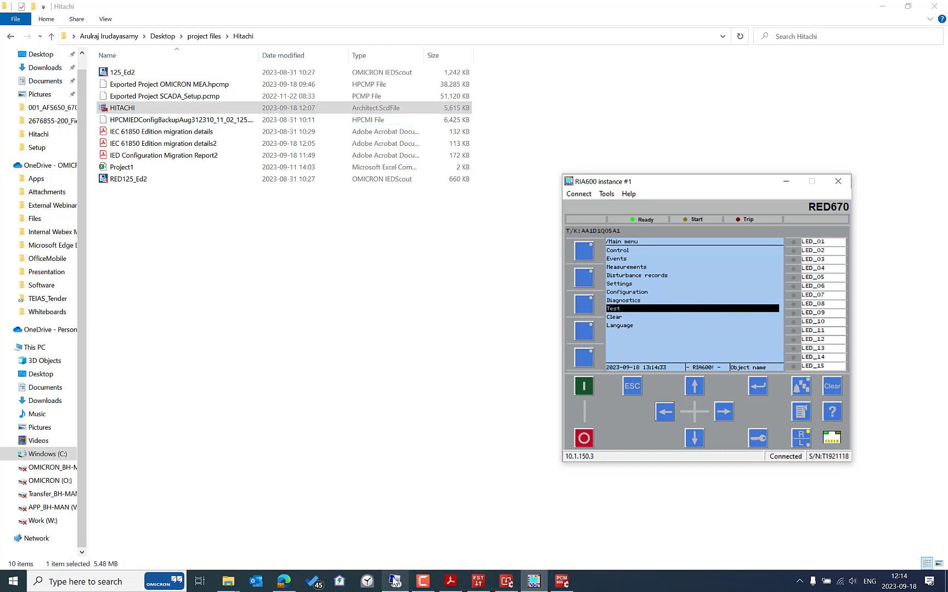
- Restore the SPC04-BHMAN remote desktop, stop the running QuickCMC output and exit the module back to Test1
mouse_move(395, 581)
left_click(397, 555)
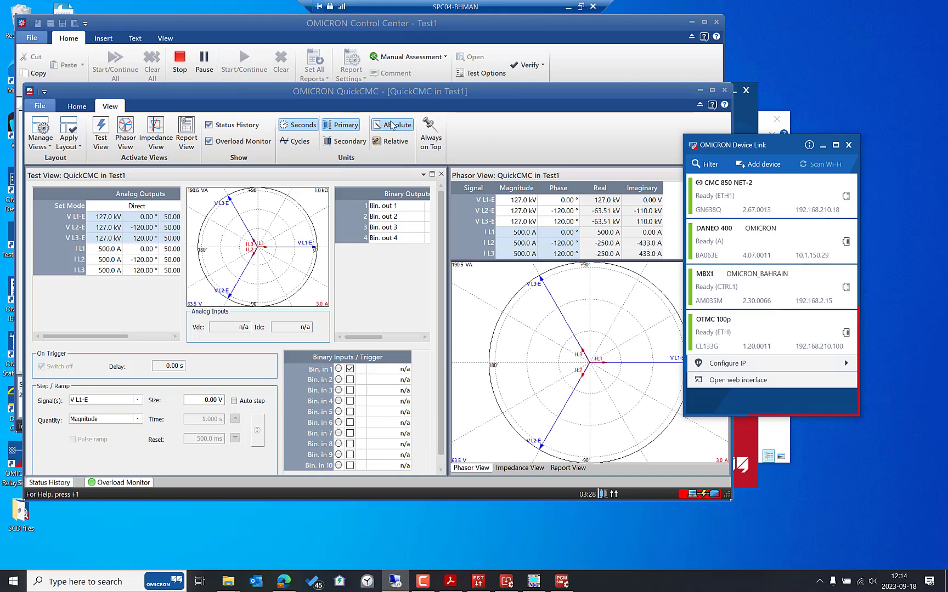
left_click(72, 108)
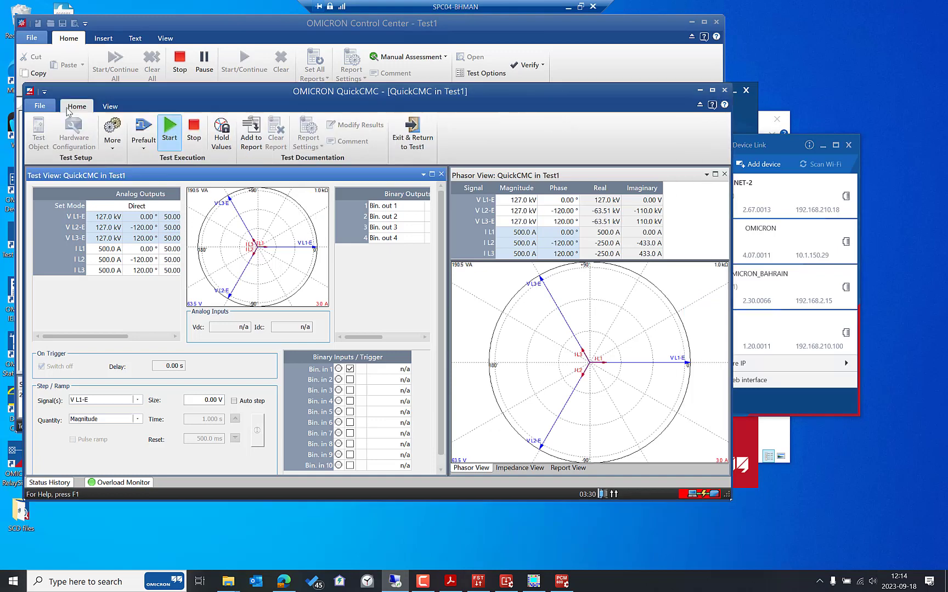
left_click(194, 130)
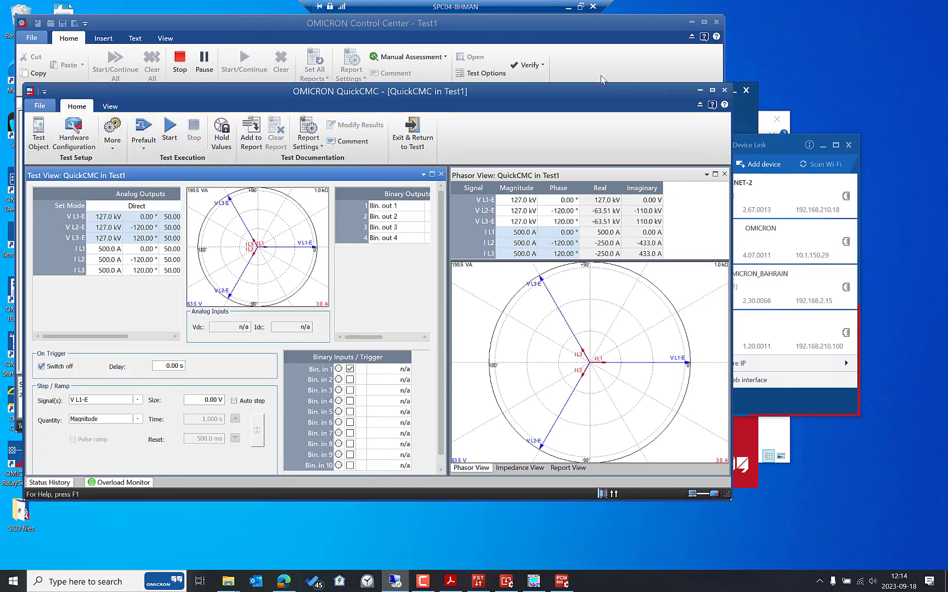
left_click(411, 135)
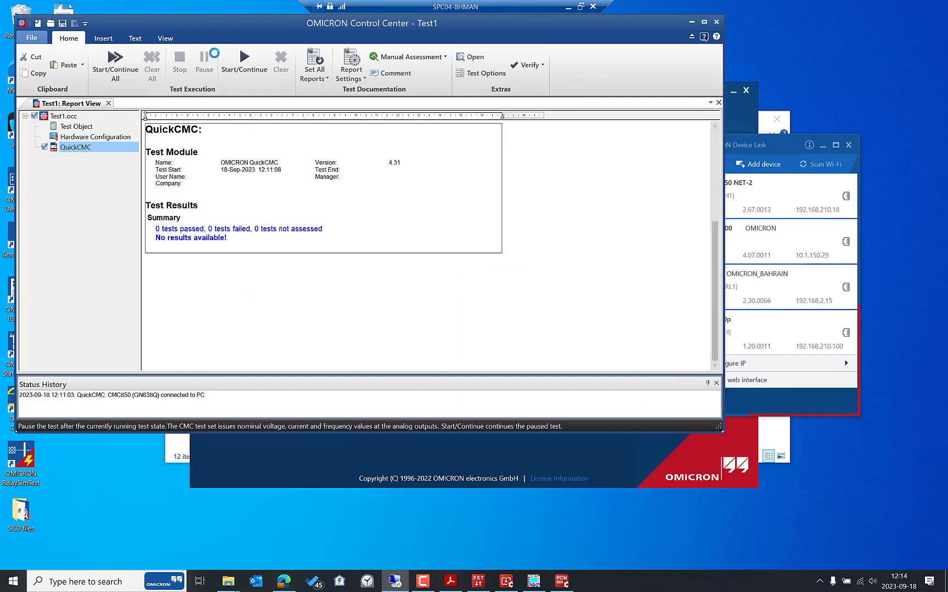
- Insert a new GOOSE Configuration test module into Test1, place it above QuickCMC and open it
left_click(104, 38)
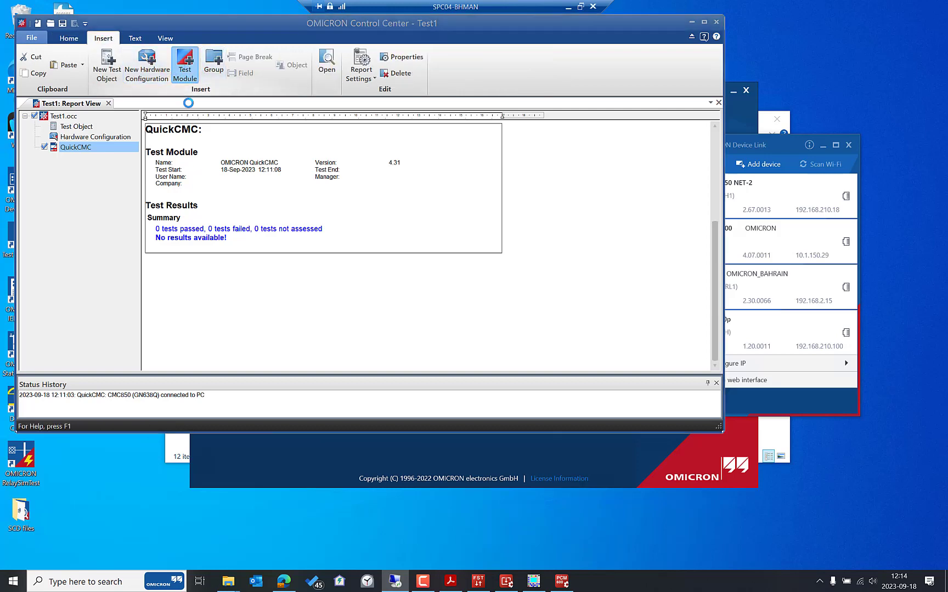
left_click(214, 192)
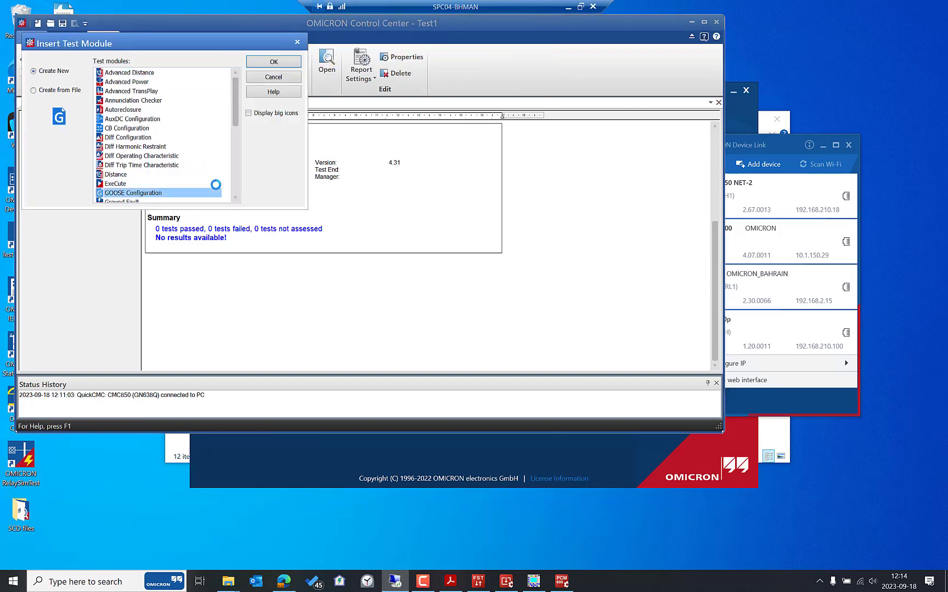
left_click(271, 61)
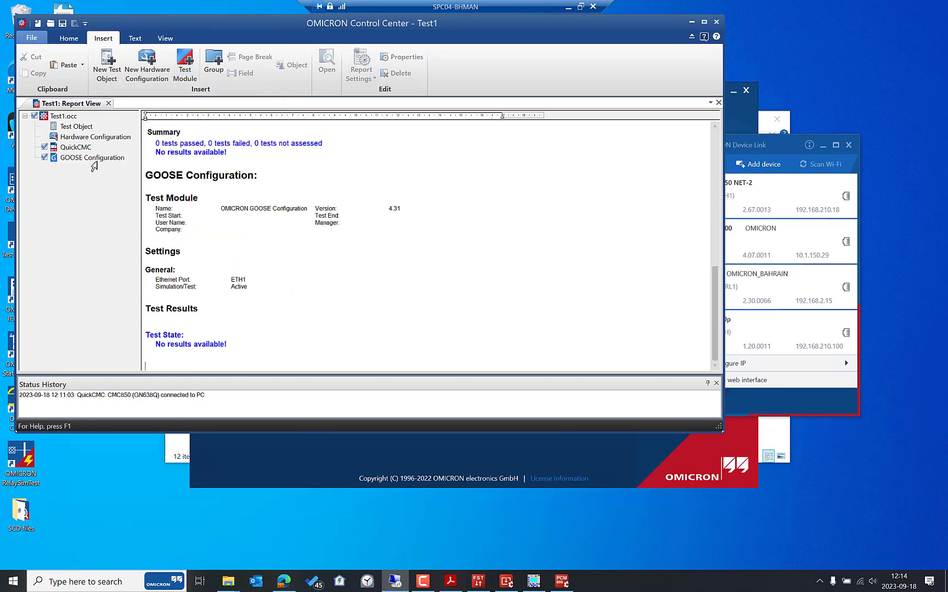
mouse_move(93, 160)
left_mouse_down()
mouse_move(81, 160)
mouse_move(87, 144)
left_mouse_up()
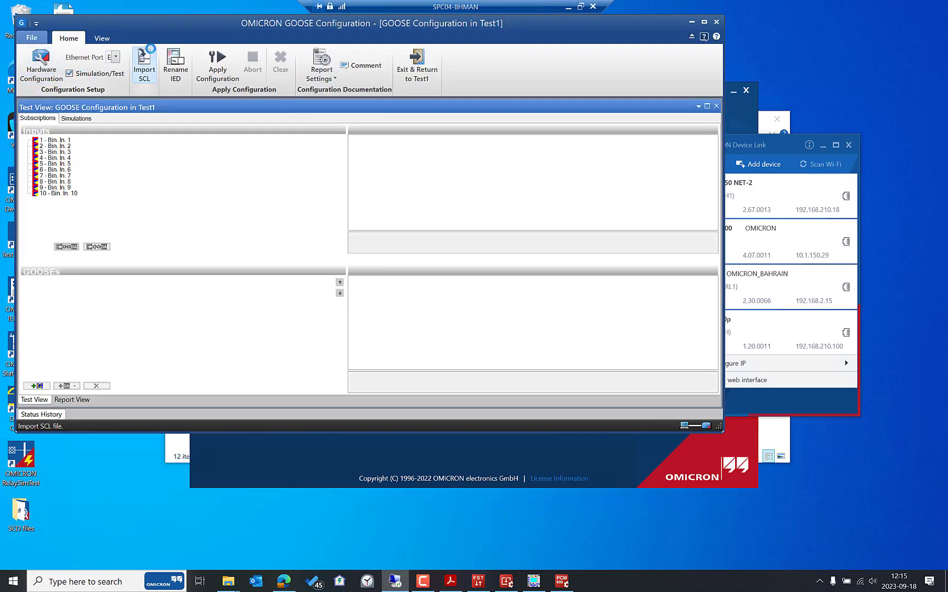
- Load the HITACHI SCD file from the Desktop's SCD files folder for import into the GOOSE Configuration
left_click(143, 69)
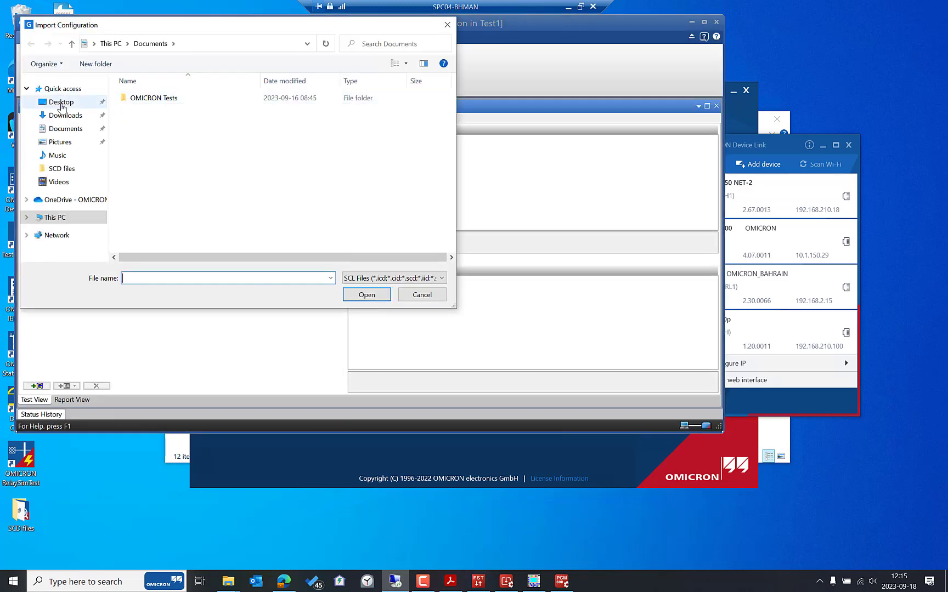
left_click(61, 102)
double_click(136, 97)
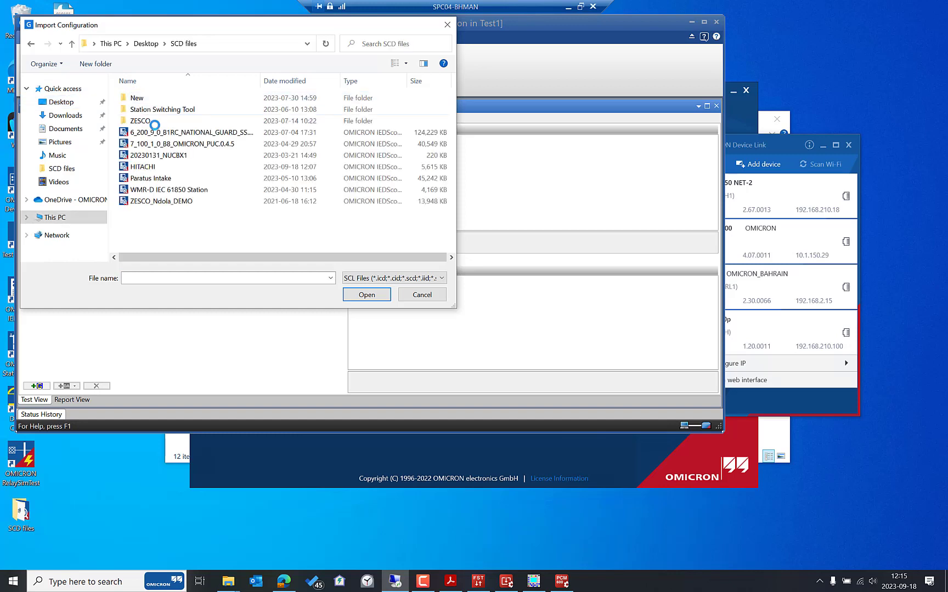
left_click(157, 166)
left_click(365, 294)
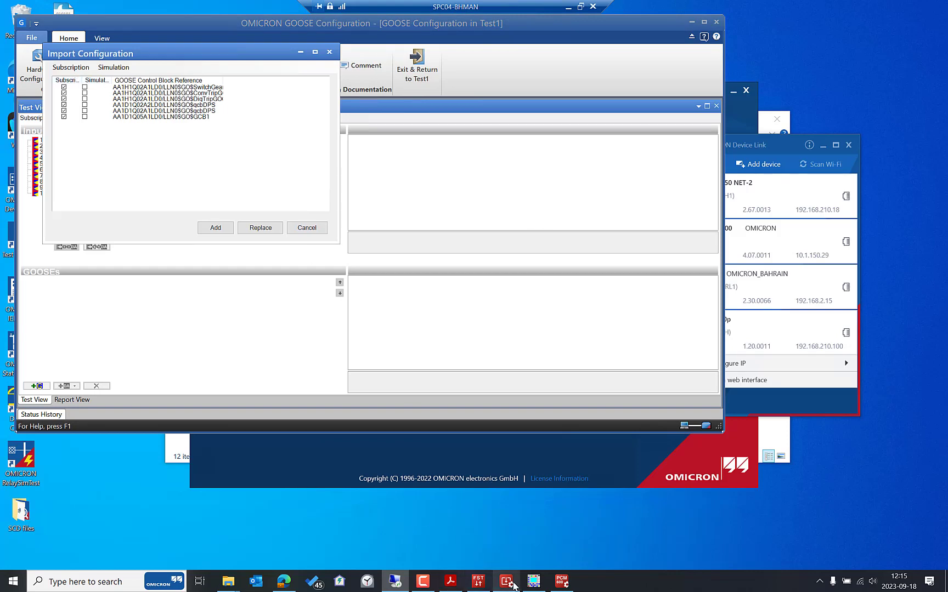
- Switch to PCM600, check the technical key of the Bus Copuler's RED670, and return to the remote desktop
left_click(565, 582)
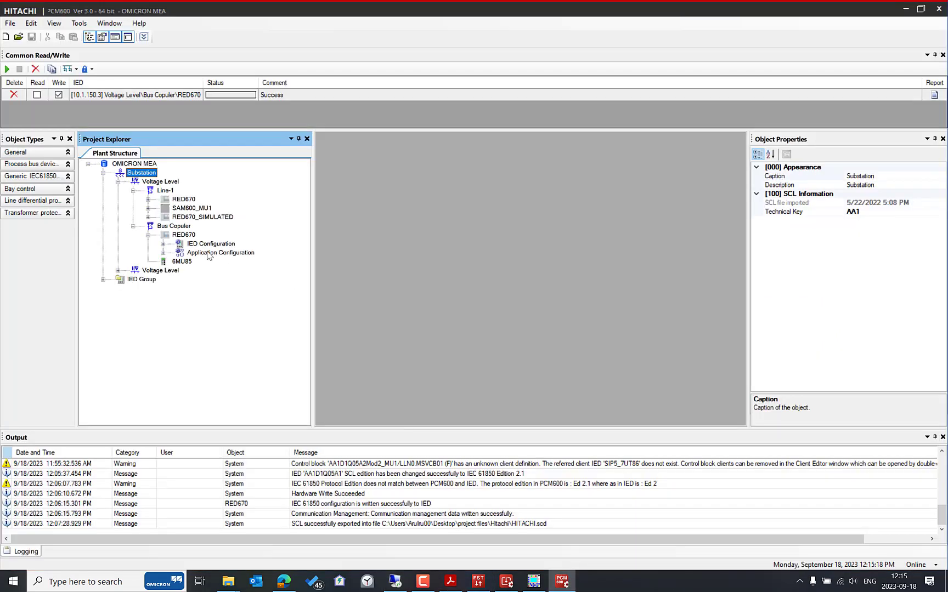
left_click(184, 235)
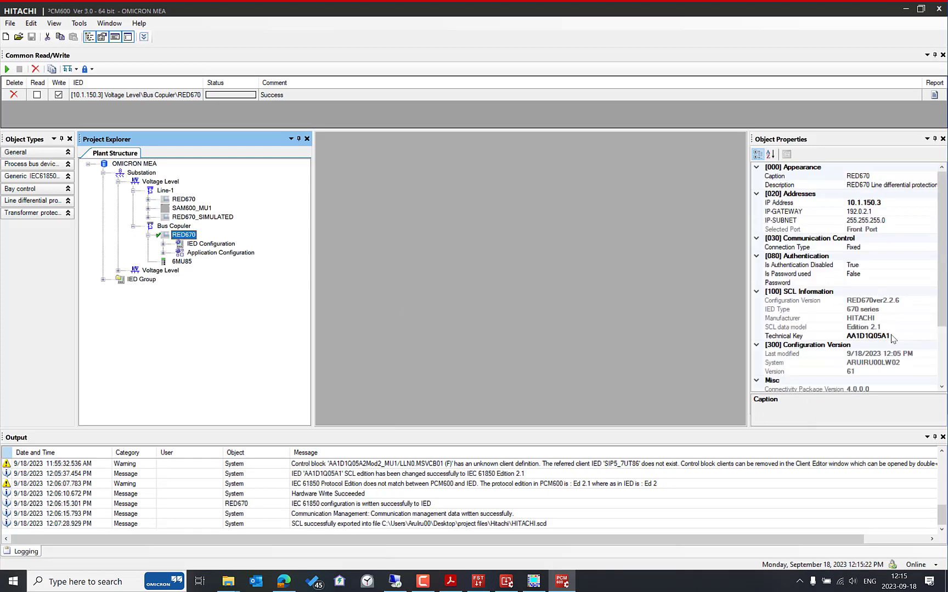
left_click(395, 580)
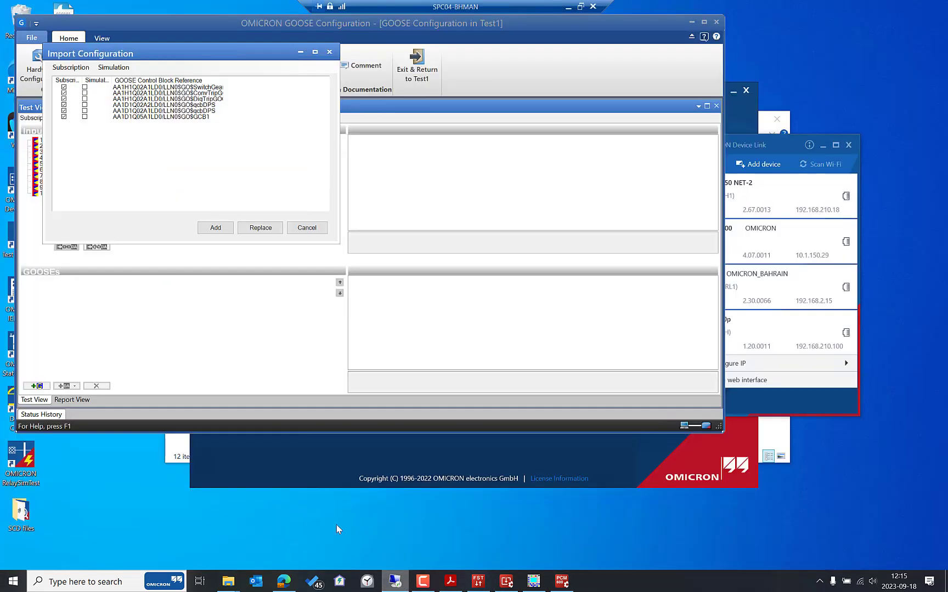
- Deselect all GOOSE subscriptions except AA1D1Q05A1LD0/LLN0$GO$GCB1 and add it to the configuration
left_click(81, 67)
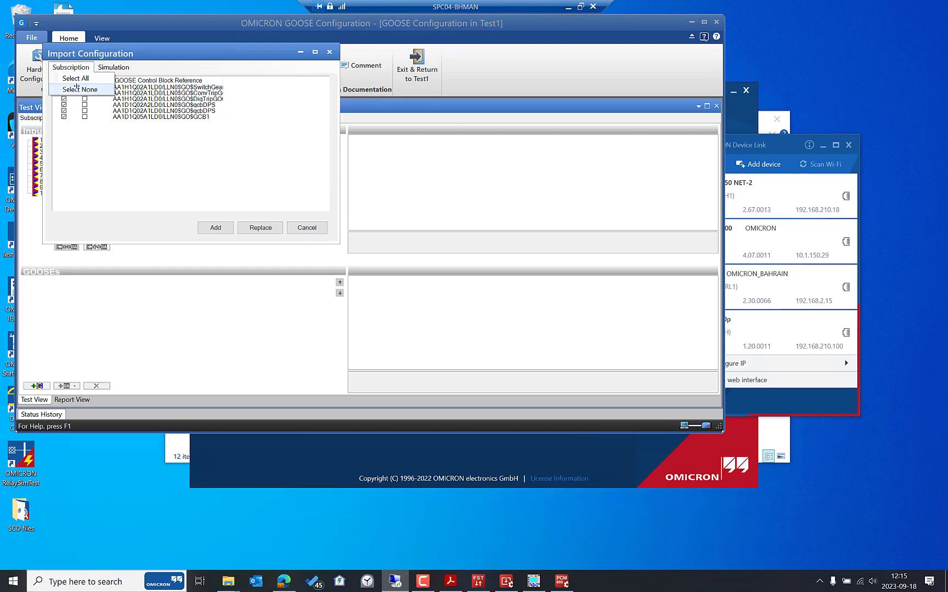
left_click(76, 86)
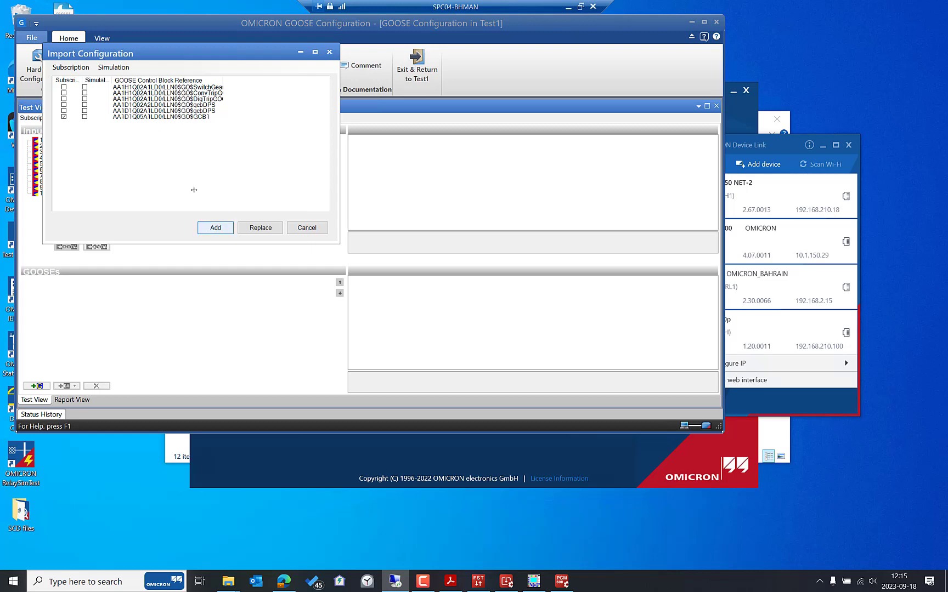
left_click_drag(81, 75, 178, 77)
left_click(216, 228)
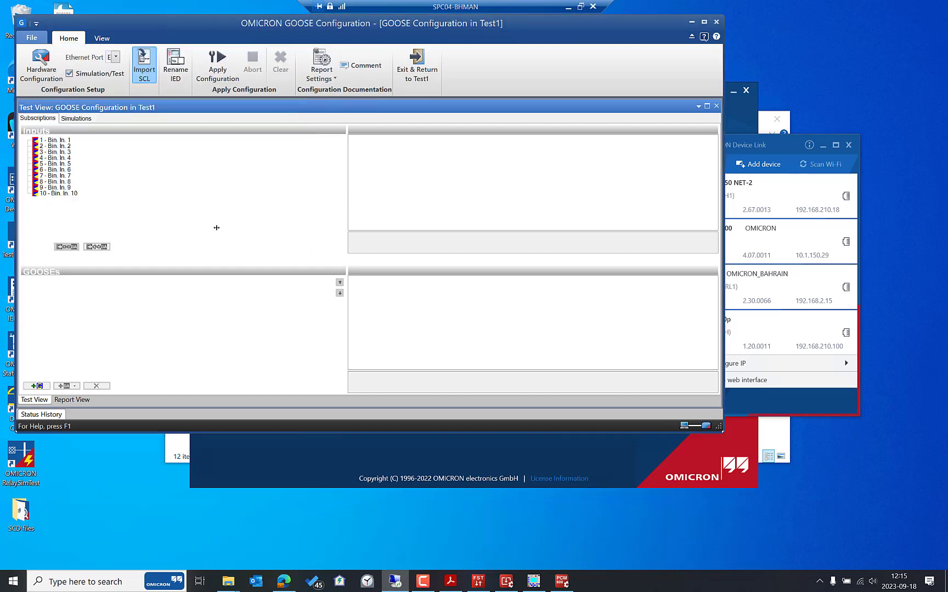
- Expand the GCB1 Protection_trips dataset and map PH3PTRC1.Str.general to binary input 1
left_click(27, 281)
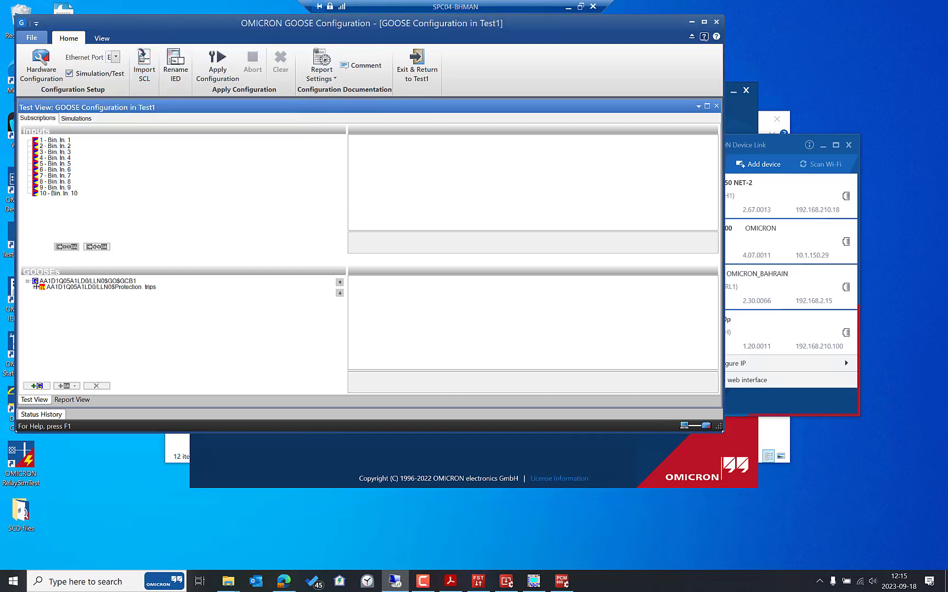
left_click(35, 287)
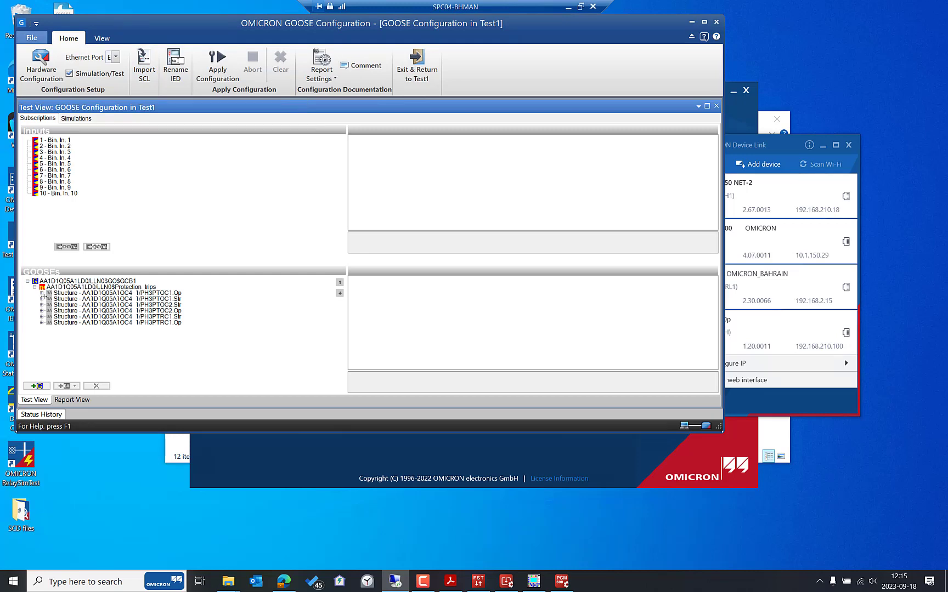
left_click(41, 299)
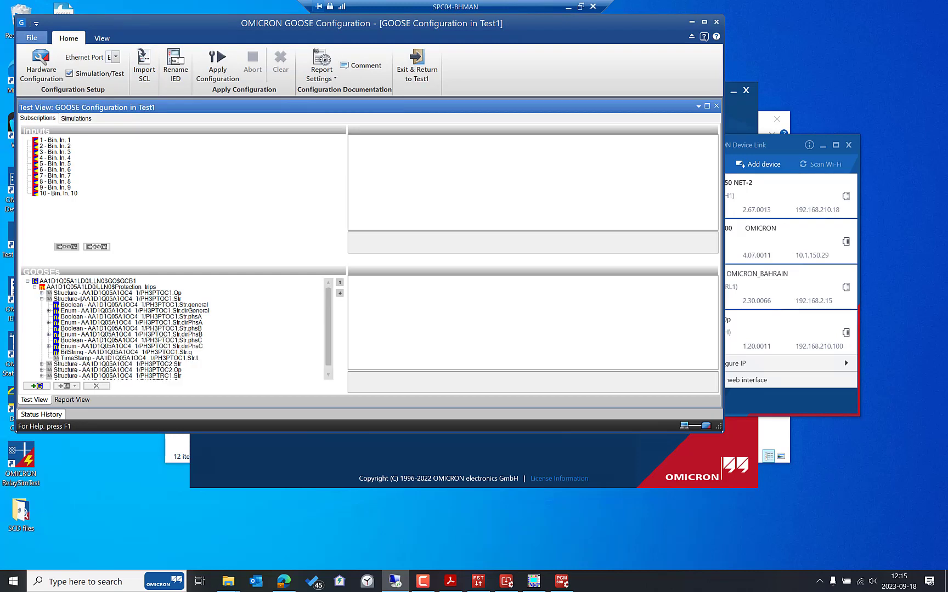
left_click(41, 298)
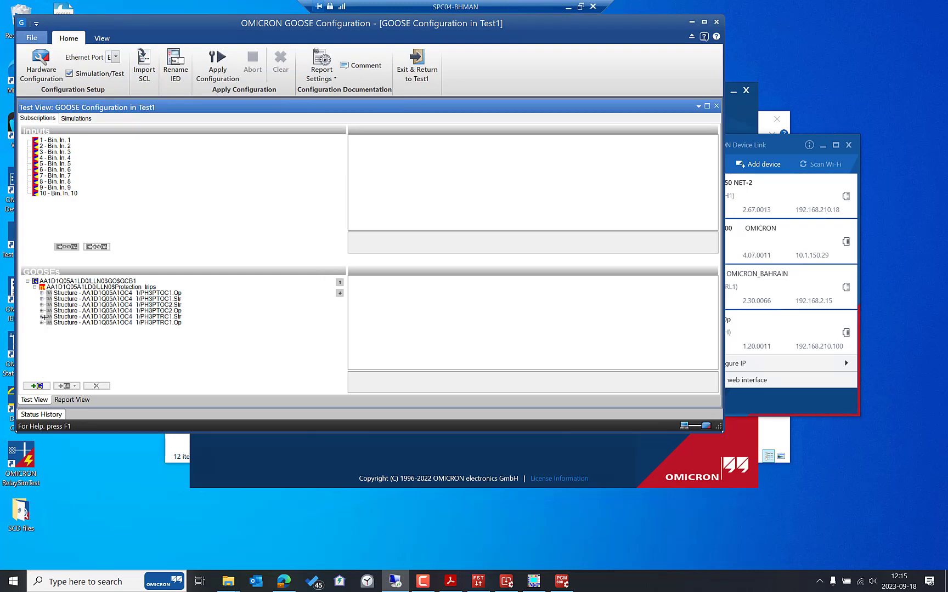
left_click(42, 317)
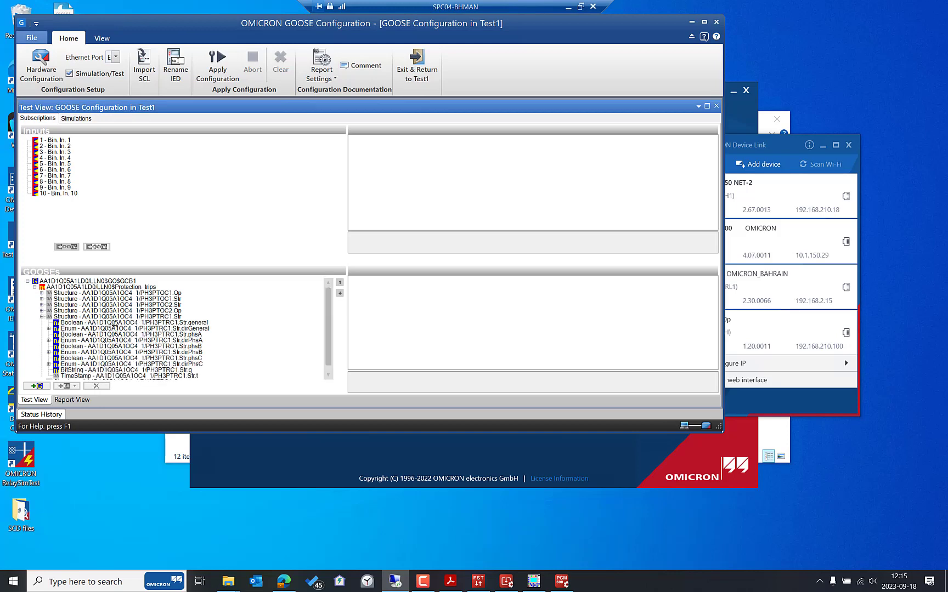
left_click(132, 323)
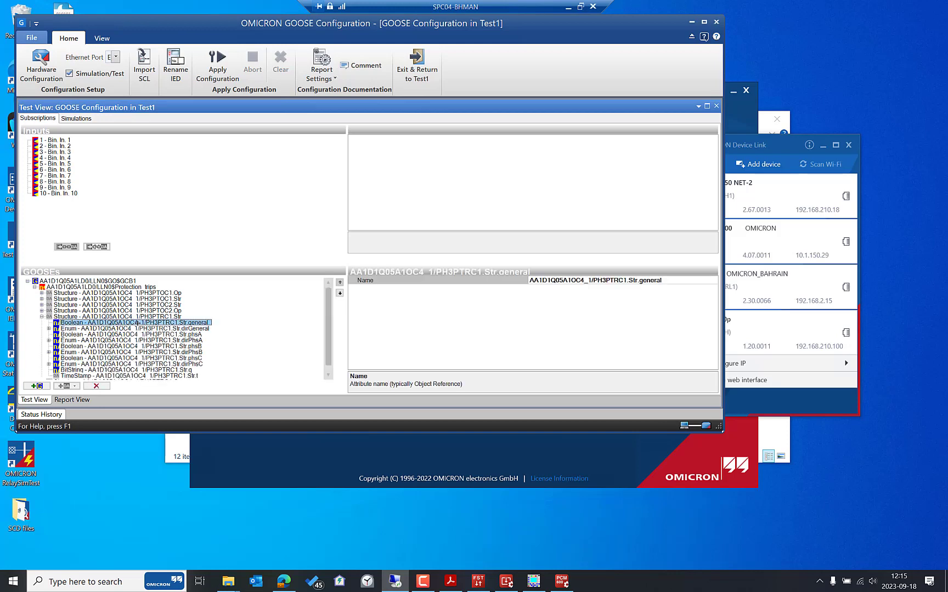
left_click_drag(97, 218, 69, 144)
- Map PH3PTRC1.Op.general from the Protection_trips dataset to binary input 2
left_click(41, 317)
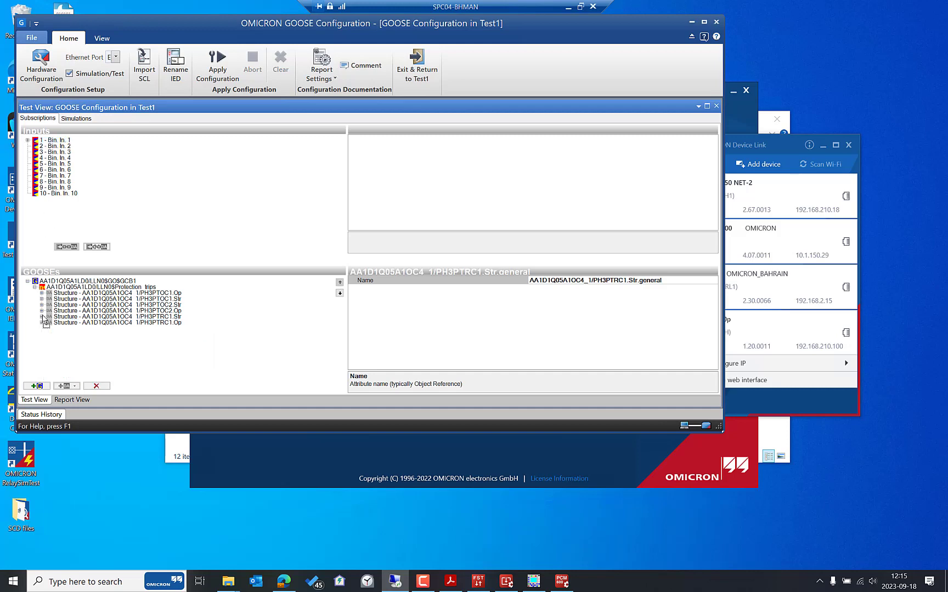
left_click(41, 323)
left_click(94, 329)
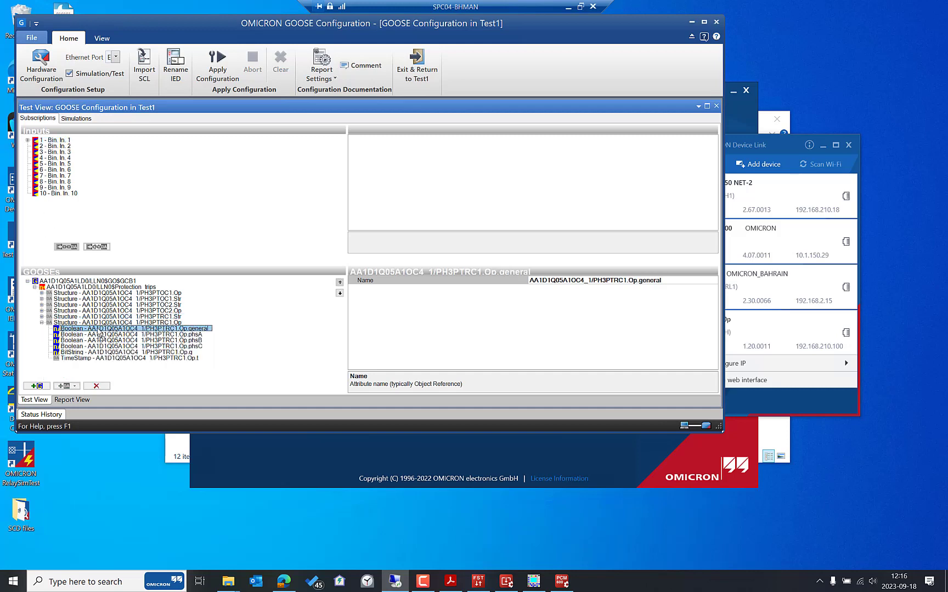
left_click_drag(98, 333, 63, 149)
- Apply the GOOSE configuration, then return to Test1 and reopen the QuickCMC module maximized
left_click(218, 75)
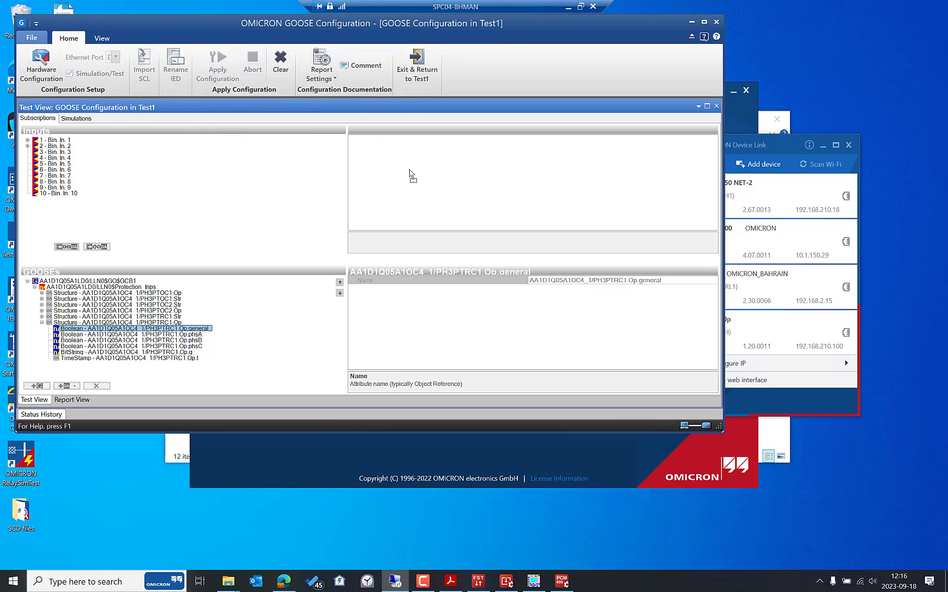
left_click(418, 67)
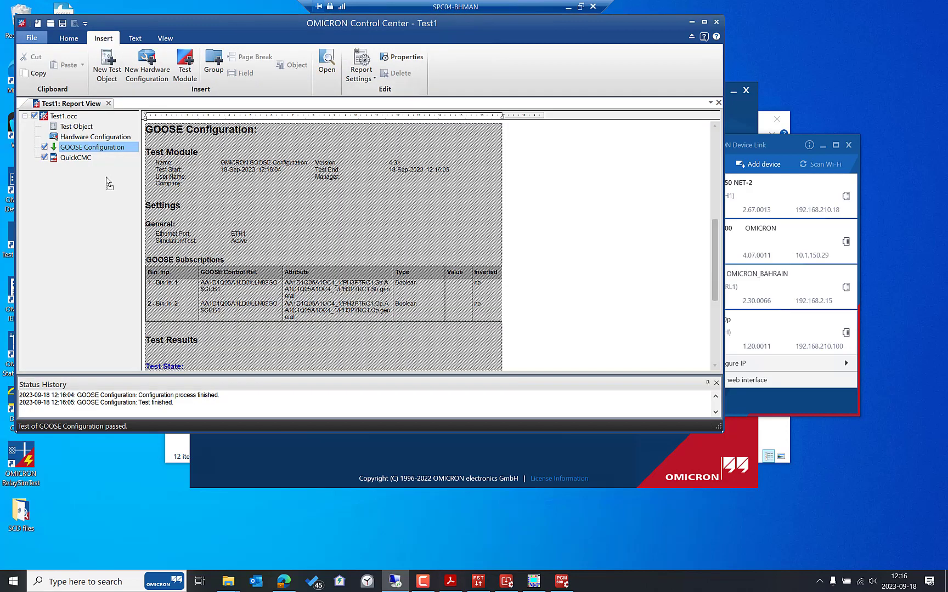
left_click(75, 158)
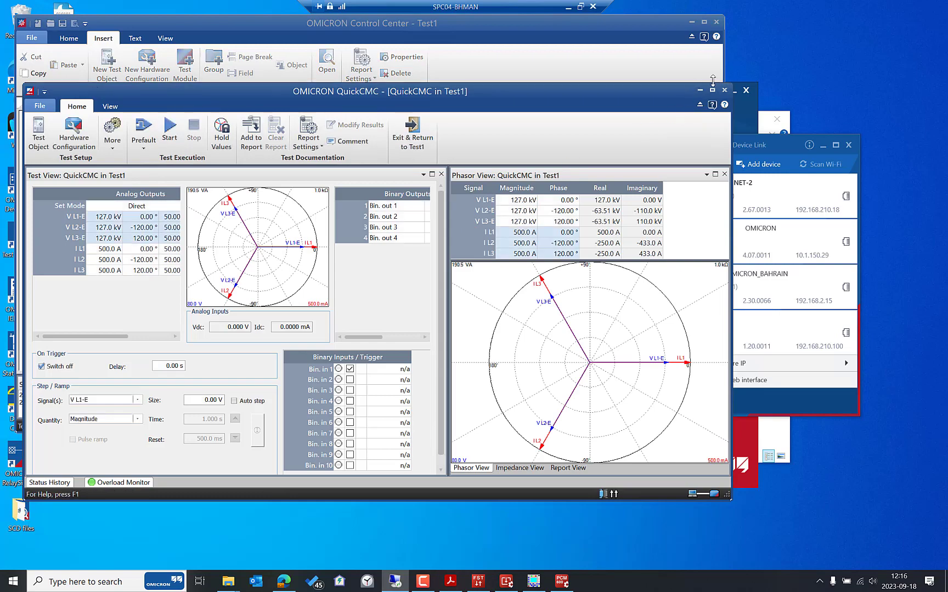
left_click(712, 90)
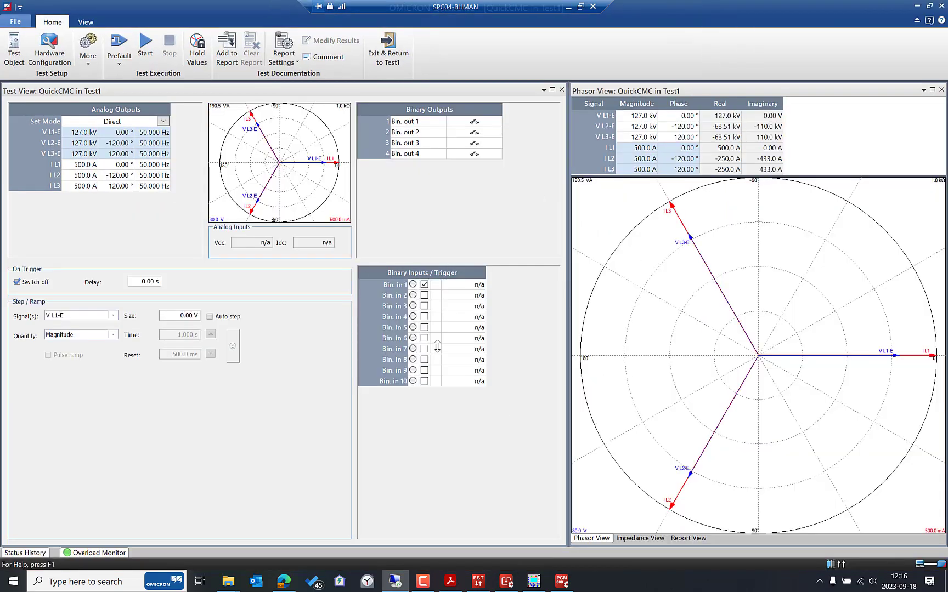
- Open the parameter settings of OC4PTOC: 1 under AI_PROT in PCM600 and review its Step 1 and Step 2 overcurrent settings
key("alt+Tab")
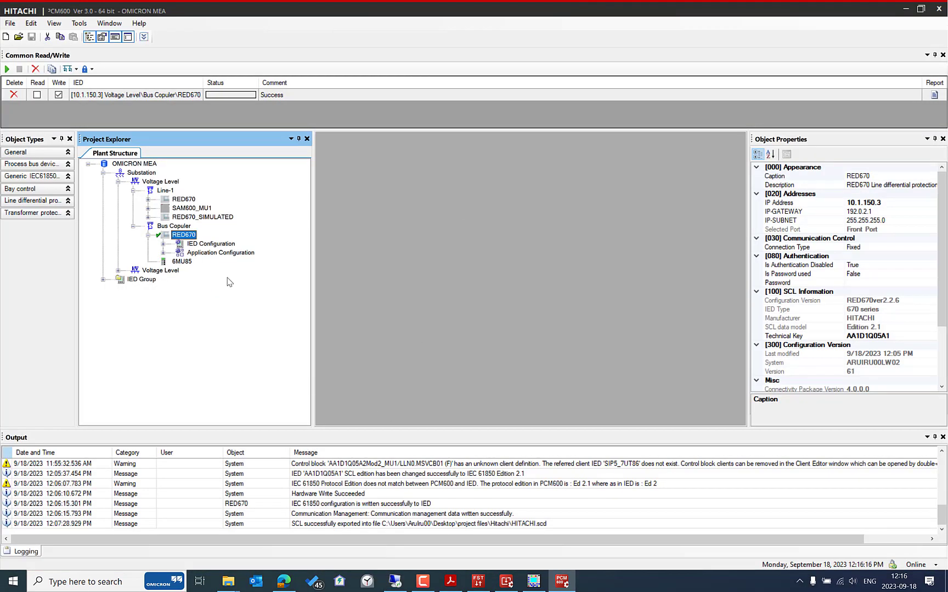
left_click(164, 253)
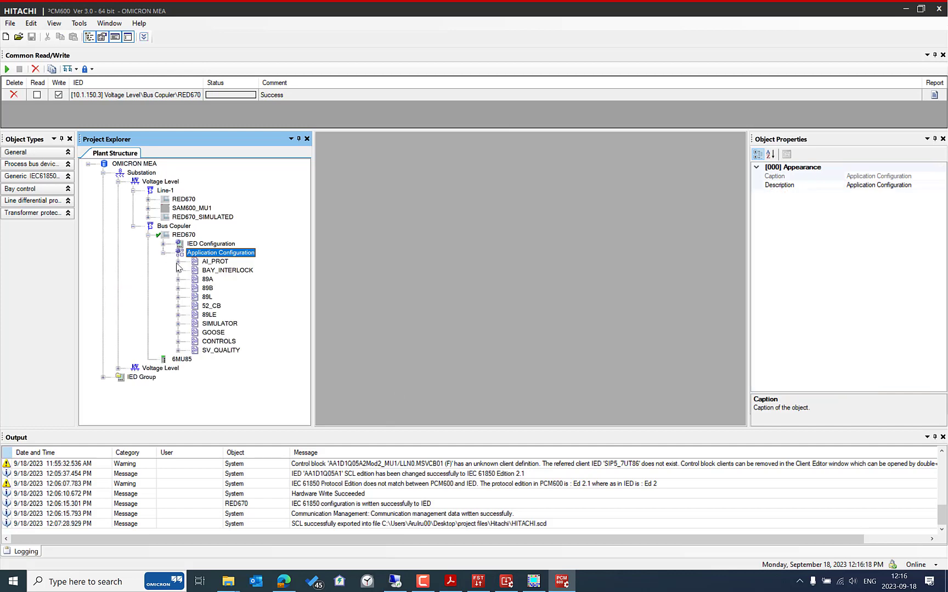
left_click(177, 262)
left_click(193, 280)
left_click(208, 288)
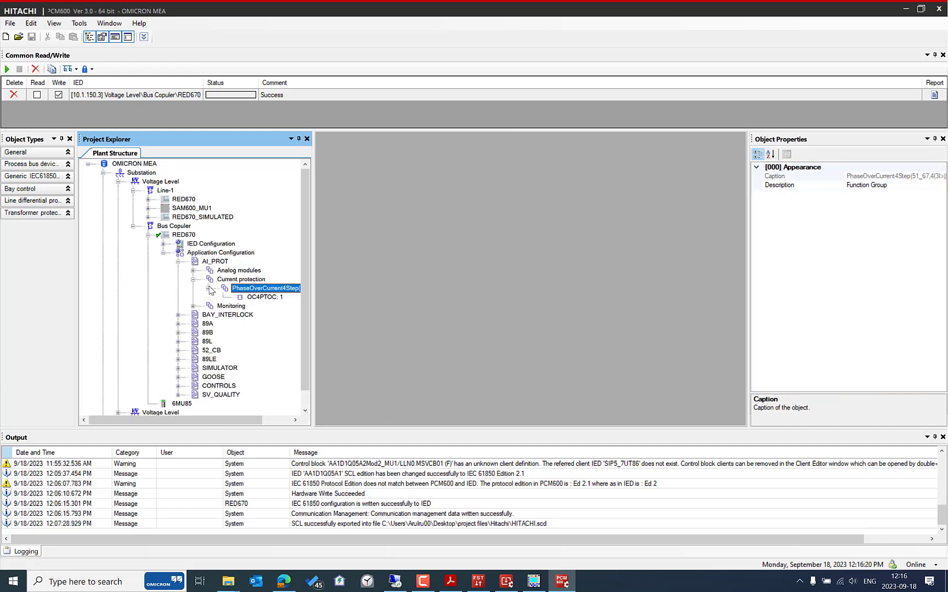
right_click(248, 297)
left_click(292, 302)
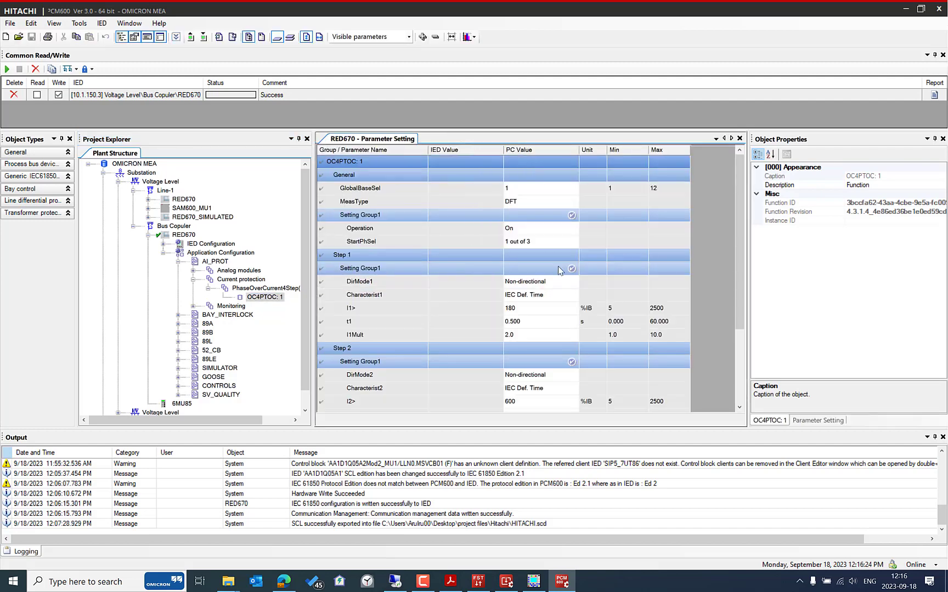
scroll(718, 230, "down", 3)
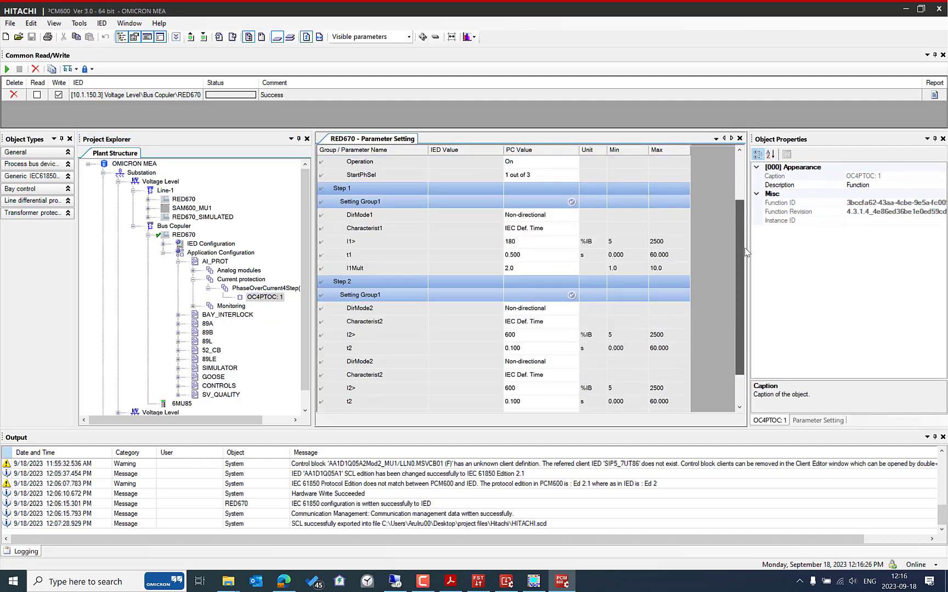
scroll(631, 263, "up", 1)
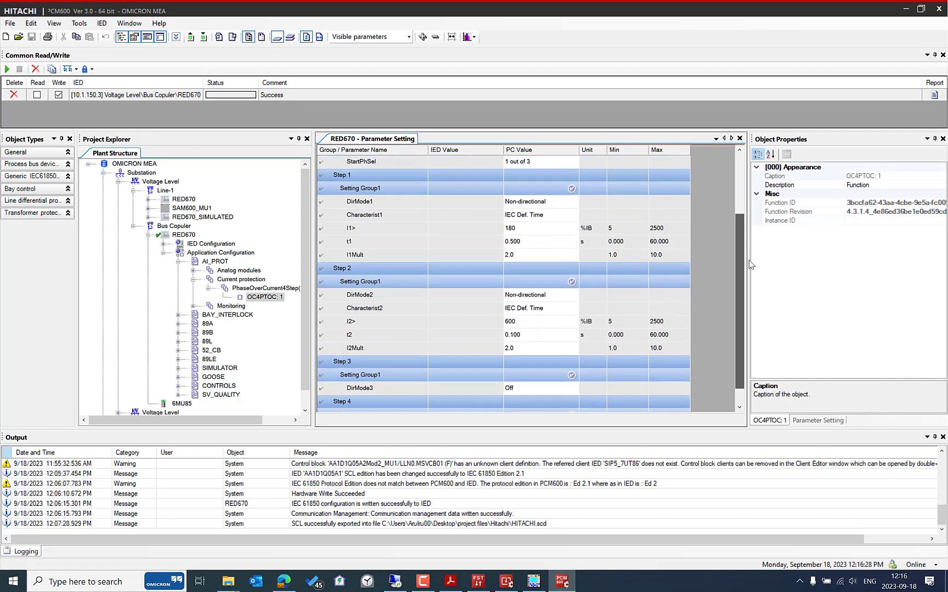
- Leave PCM600, switch to the QuickCMC remote session and set the Step / Ramp signal to I L1 with a size of 1 A
left_click(500, 230)
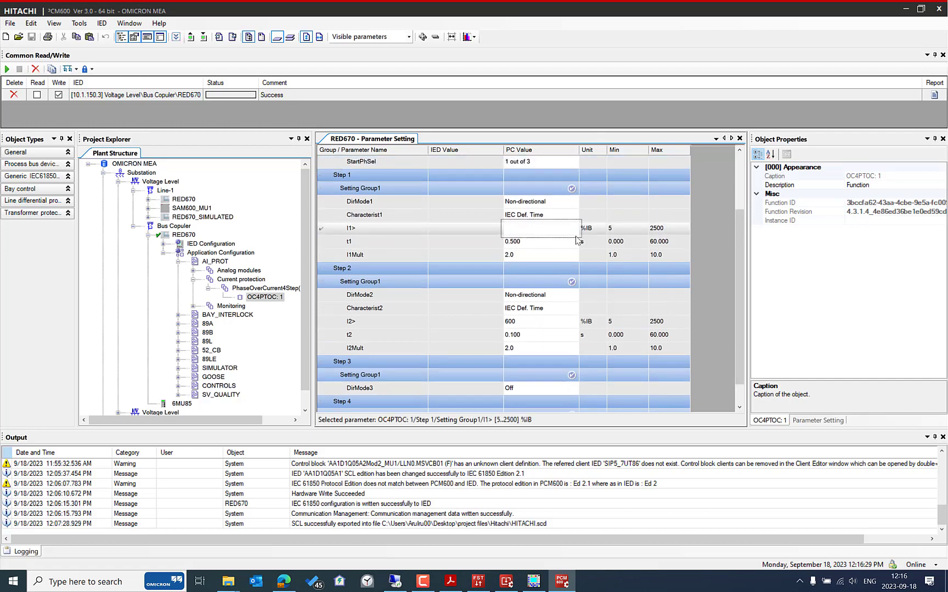
left_click(905, 9)
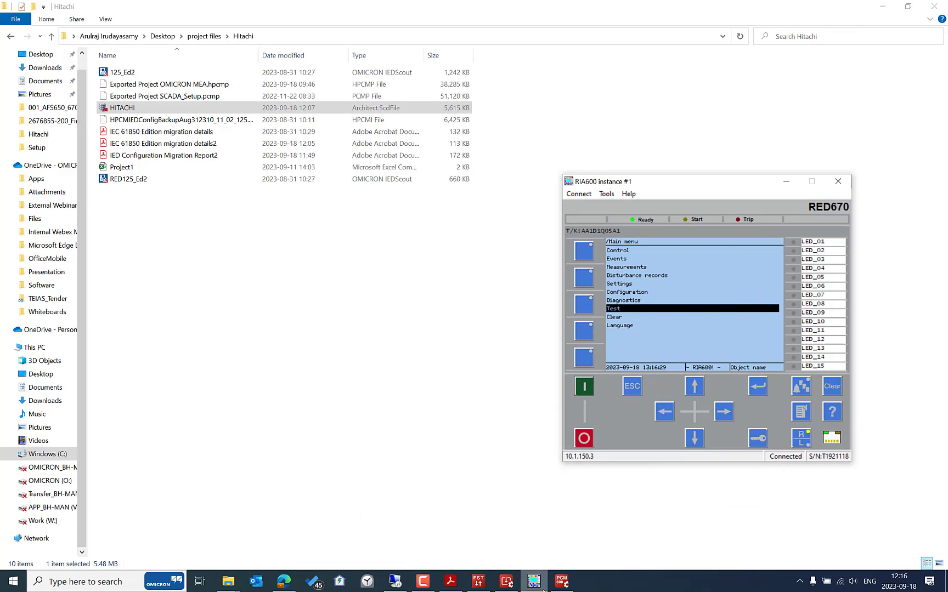
left_click(394, 583)
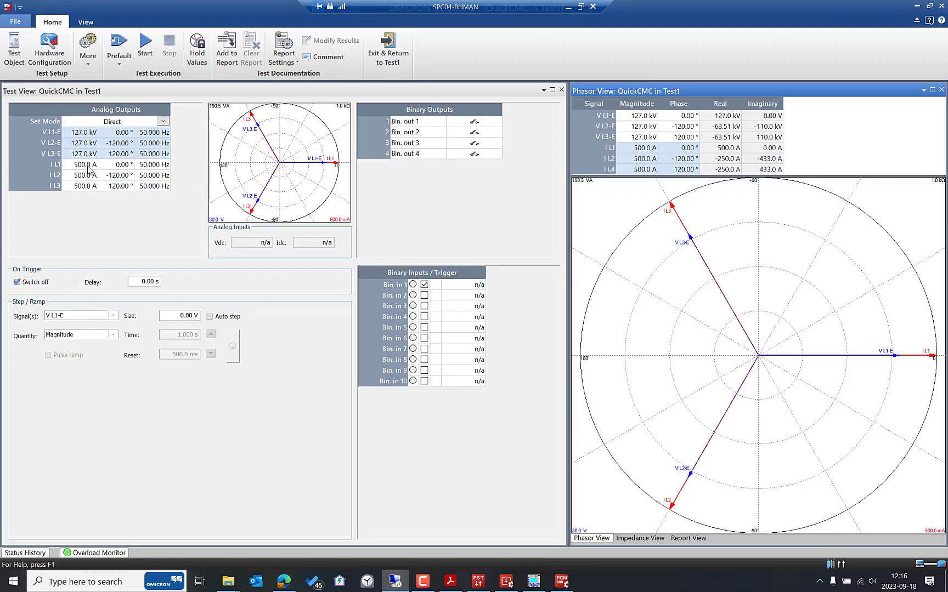
left_click(114, 317)
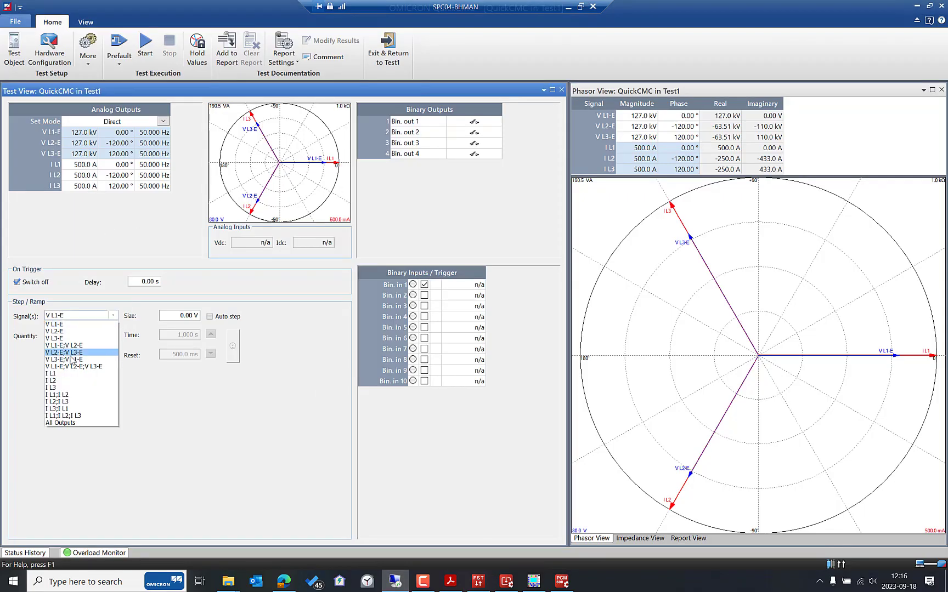
left_click(77, 379)
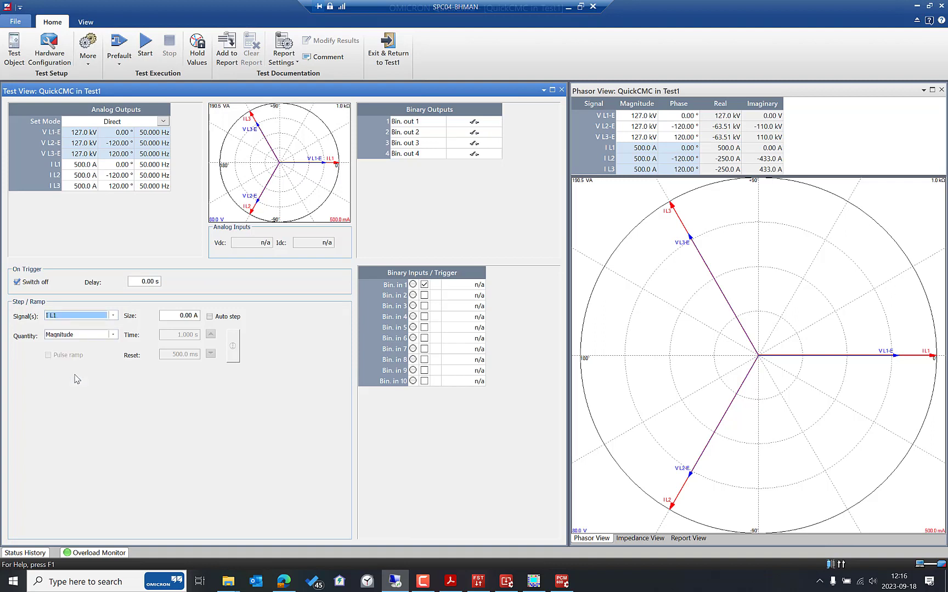
left_click(199, 315)
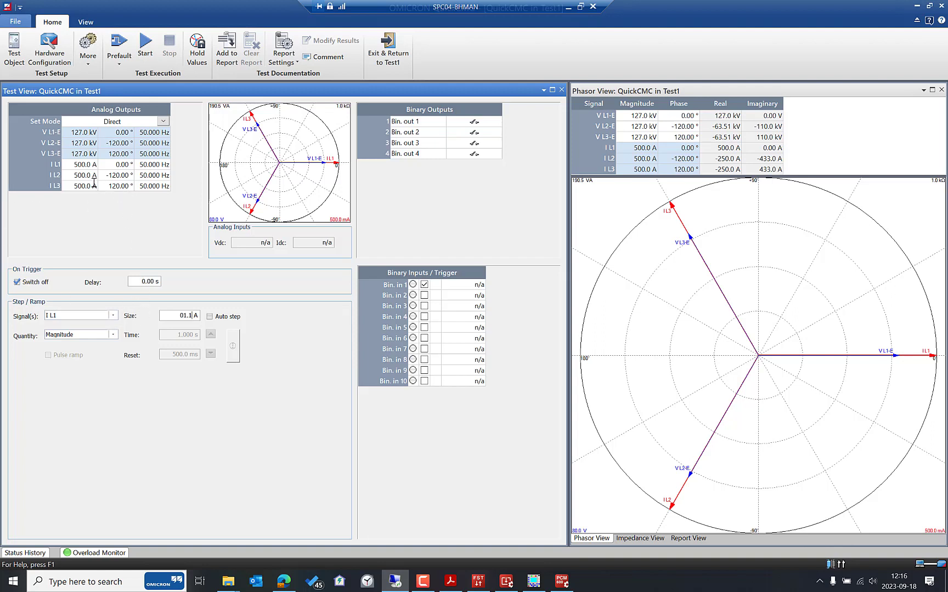
- Make binary input 2 the trigger instead of binary input 1 and start the QuickCMC output
left_click(89, 164)
left_click(424, 285)
left_click(424, 295)
left_click(142, 44)
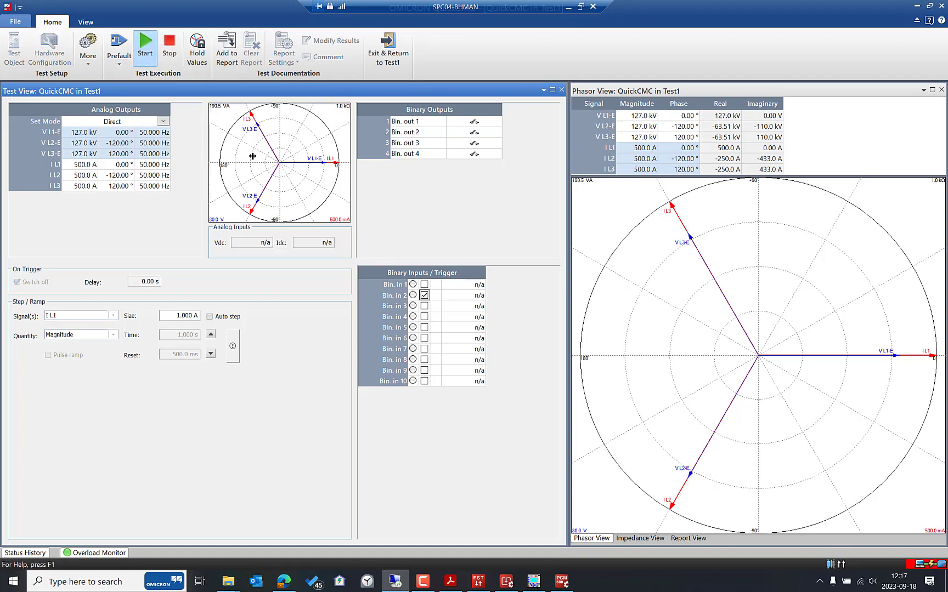
- Take the remote session out of full screen and dock it so QuickCMC and the RIA600 display are side by side
key("ctrl+alt+Break")
left_click_drag(186, 105, 0, 220)
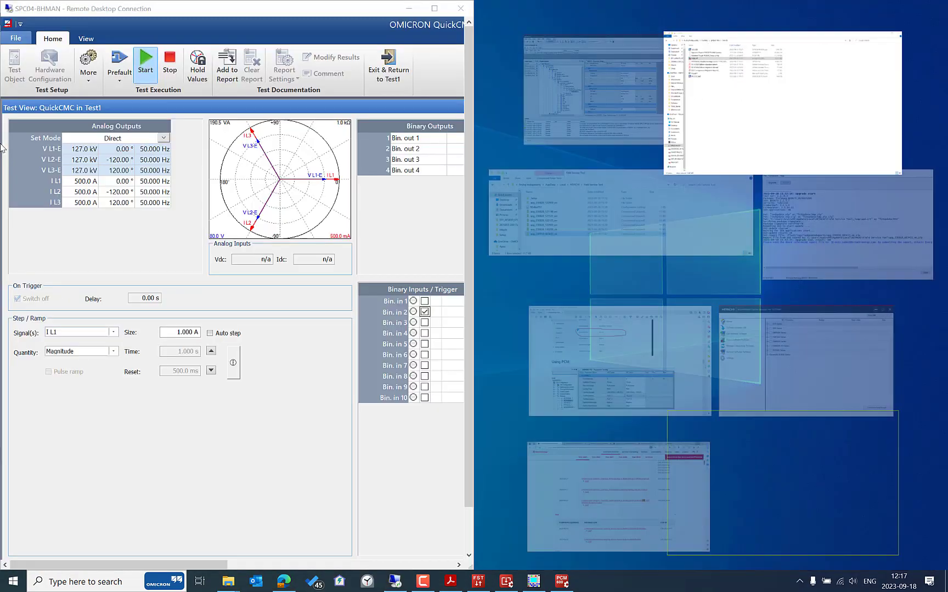
mouse_move(150, 565)
left_mouse_down()
mouse_move(181, 566)
mouse_move(164, 567)
left_mouse_up()
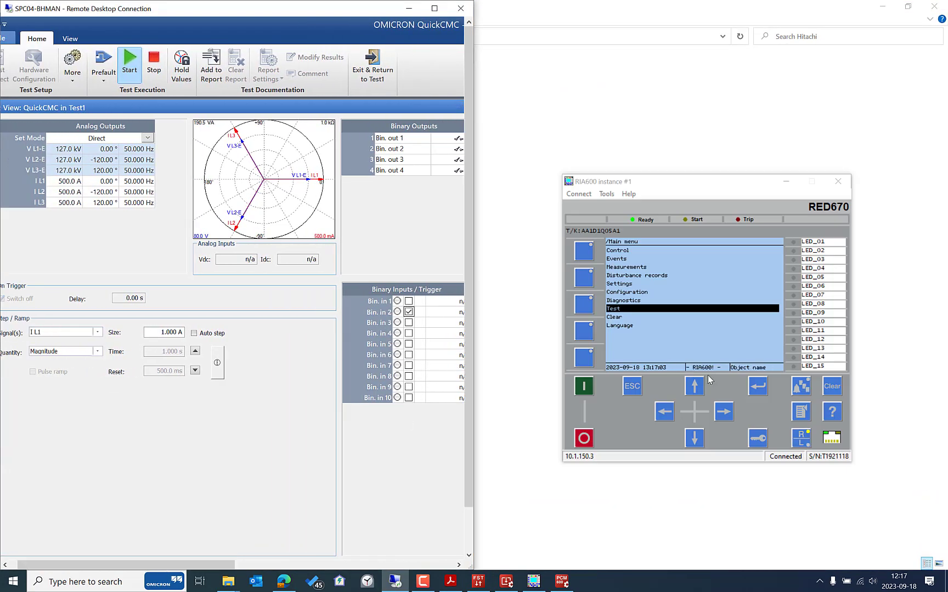
- View the disturbance records list in RIA600 and return to the main menu
left_click(695, 386)
left_click(694, 386)
left_click(695, 387)
left_click(695, 387)
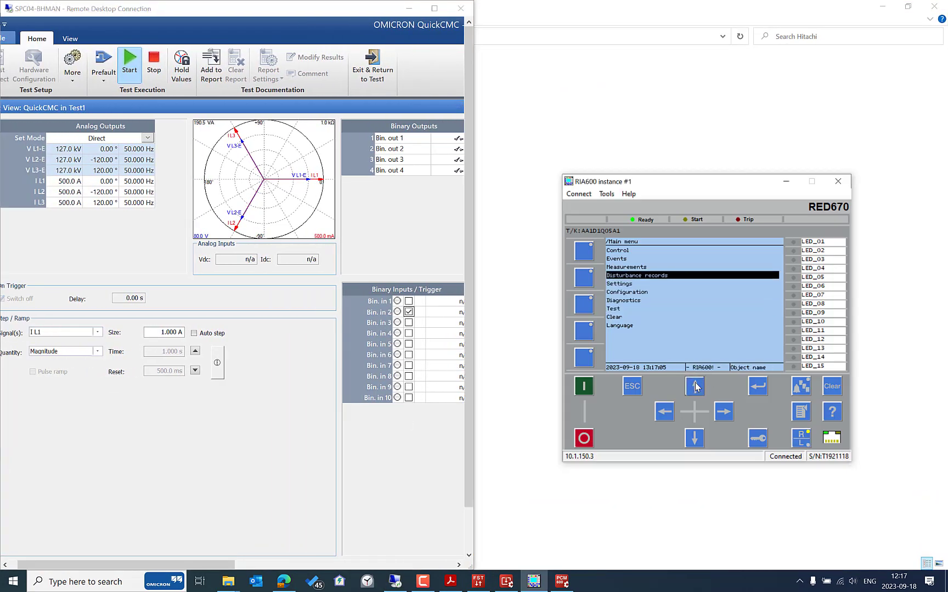
key("Down")
key("Down")
key("Down")
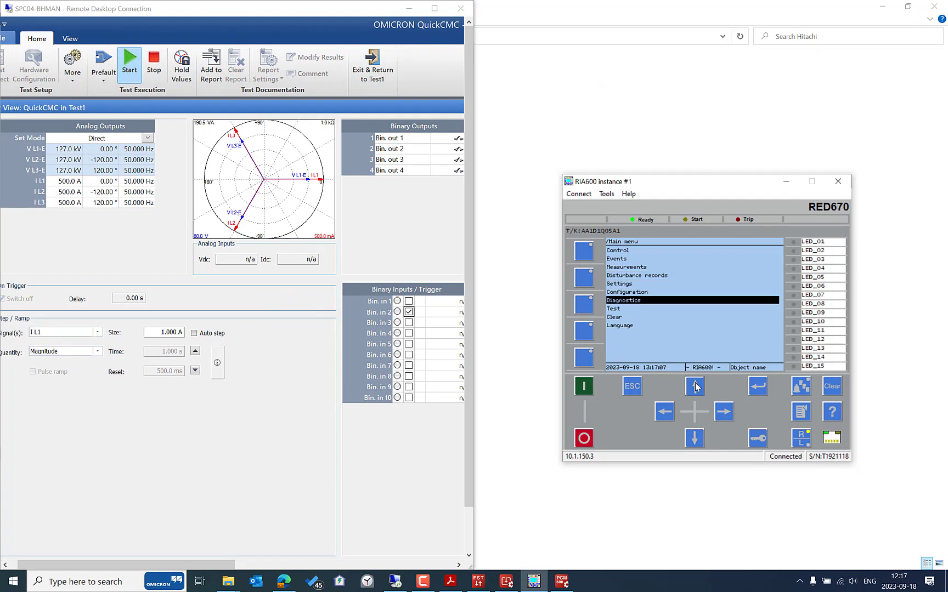
left_click(695, 387)
left_click(694, 386)
left_click(695, 386)
key("Return")
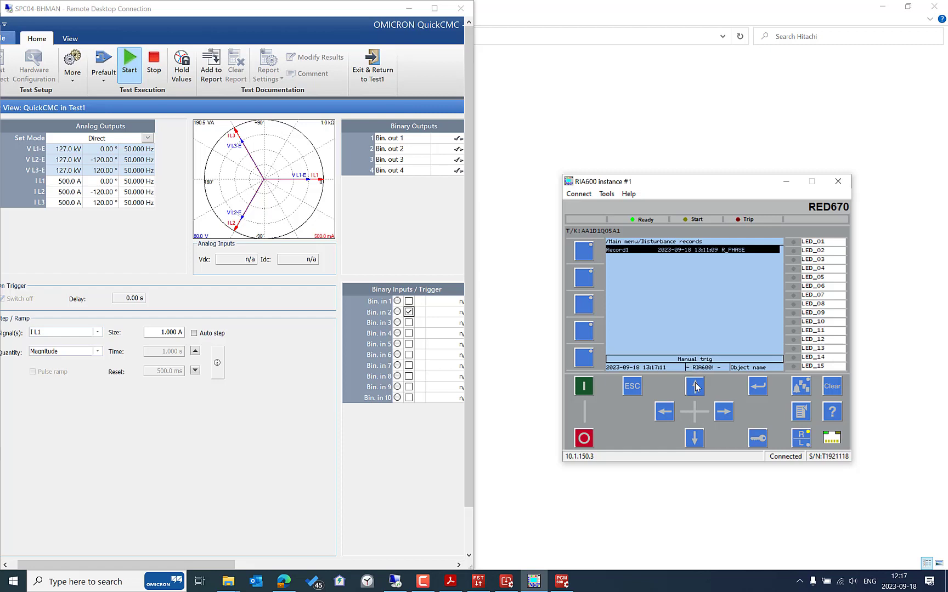
key("Escape")
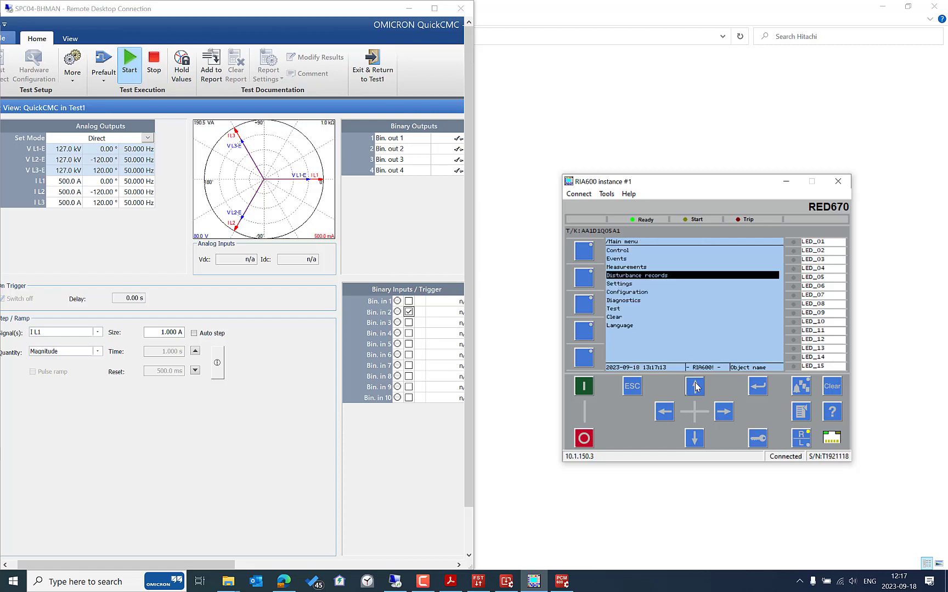
- Enable auto step, step the I L1 current upward at the 1 s interval and stop the output
left_click(193, 333)
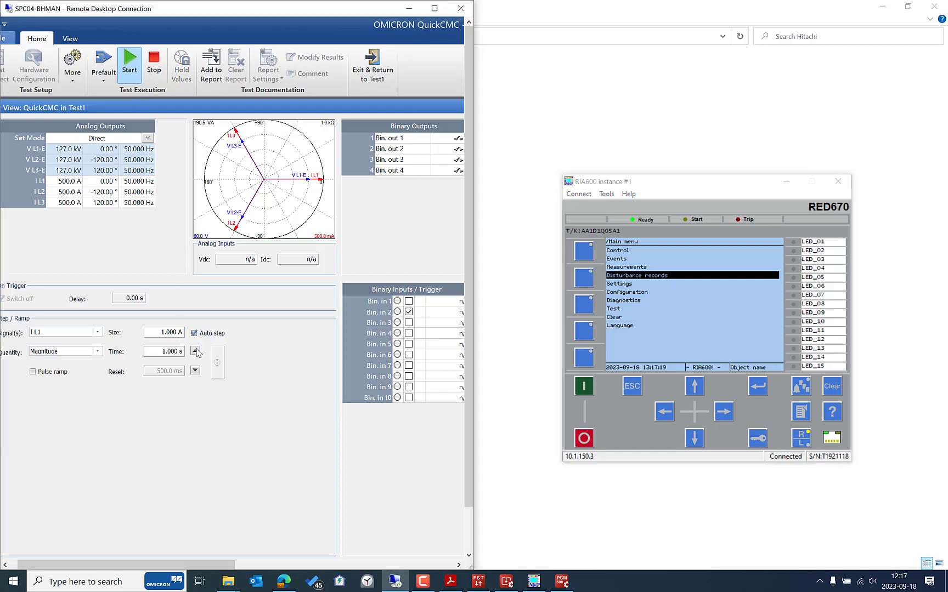
left_click(196, 352)
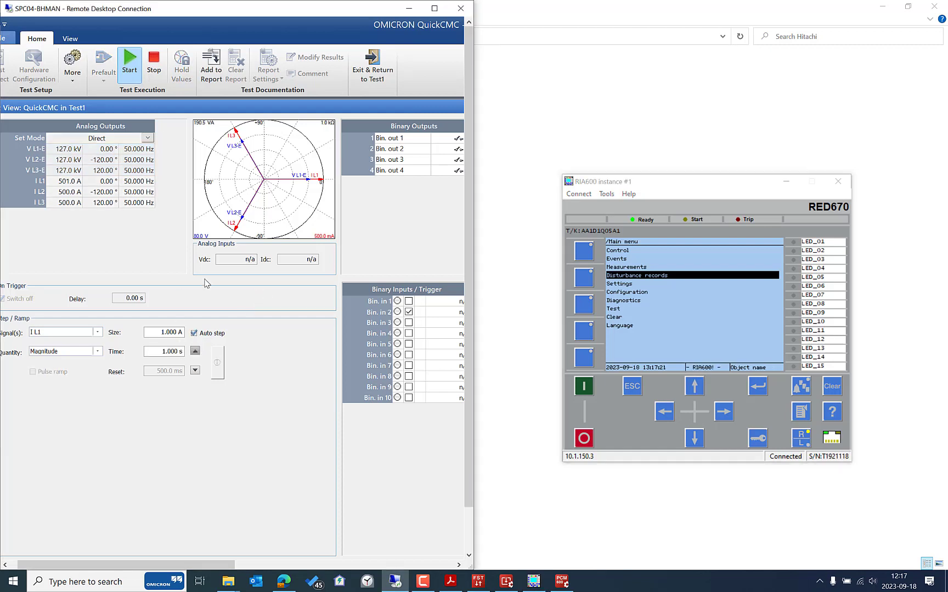
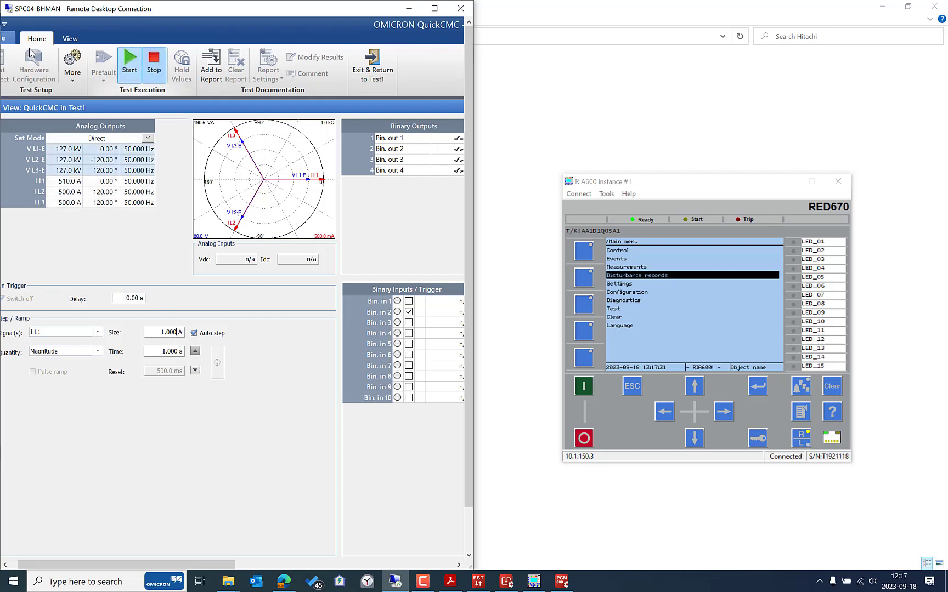
left_click(154, 64)
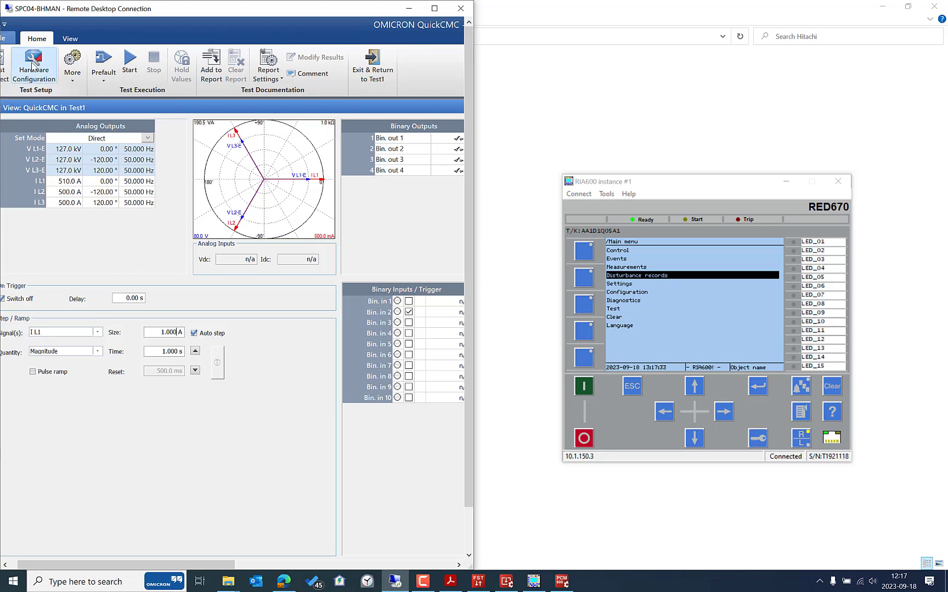
- Switch QuickCMC to secondary units and set the I L1 step size to 100 mA
left_click(58, 38)
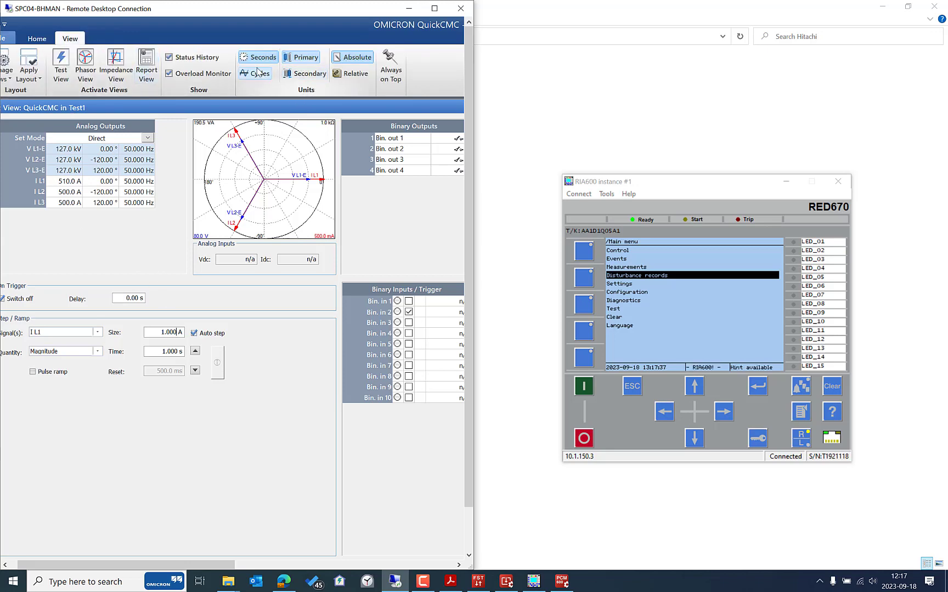
left_click(305, 73)
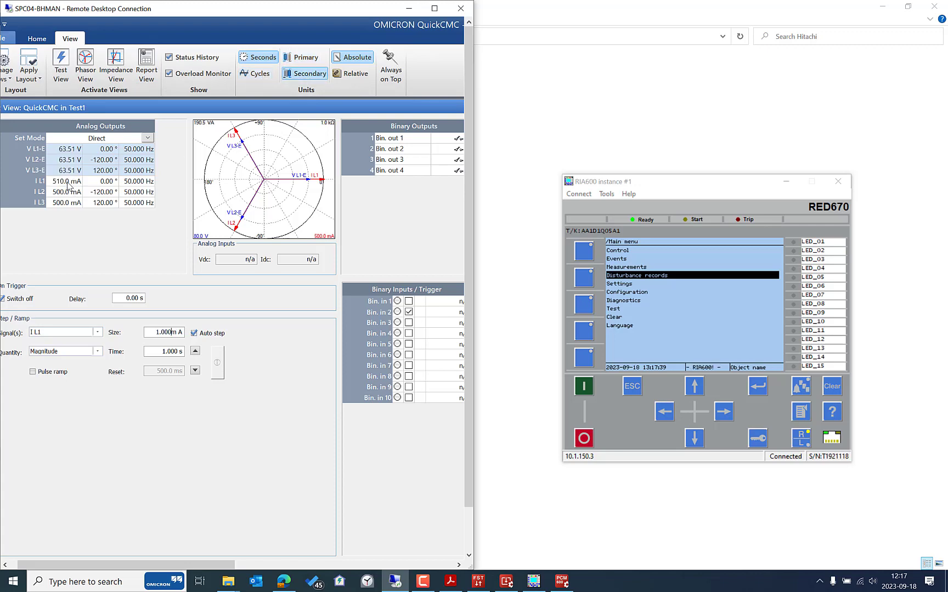
left_click(69, 182)
left_click_drag(171, 332, 141, 333)
type("100")
left_click(56, 181)
- Restart the QuickCMC output and begin stepping the I L1 magnitude upward automatically
left_click(36, 38)
left_click(130, 66)
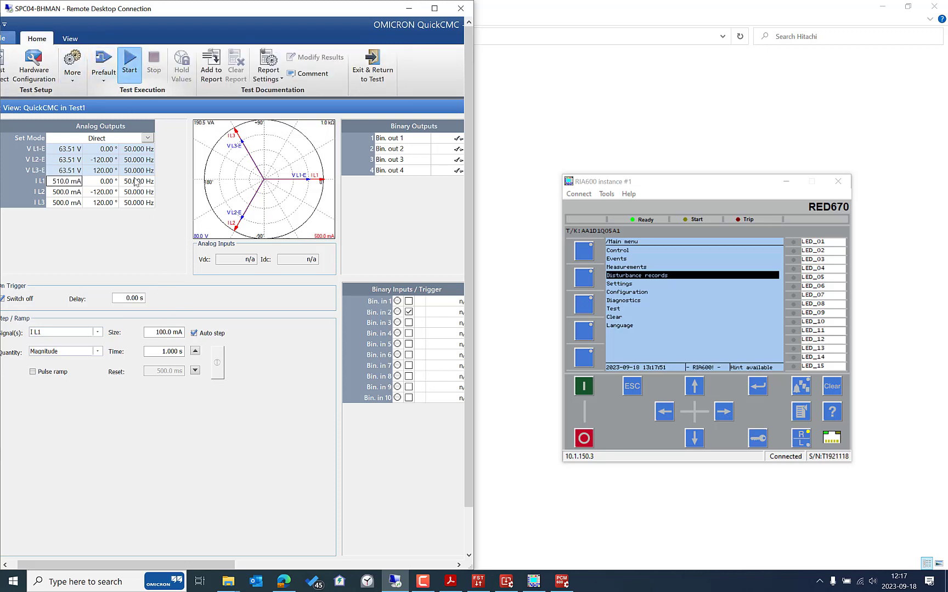
left_click(195, 350)
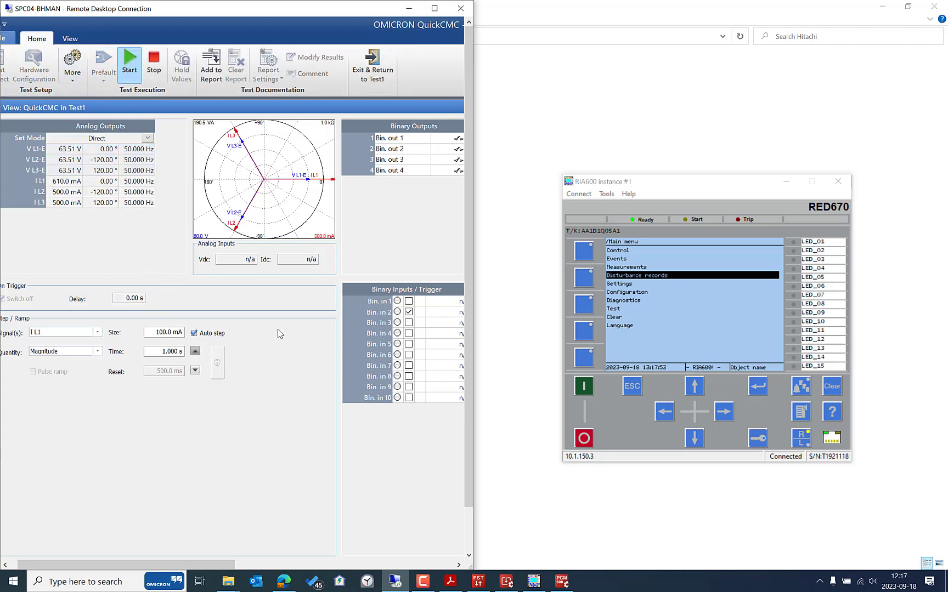
- Open the MU1:9201 analog primary values under Measurements in RIA600
left_click(694, 386)
key("Return")
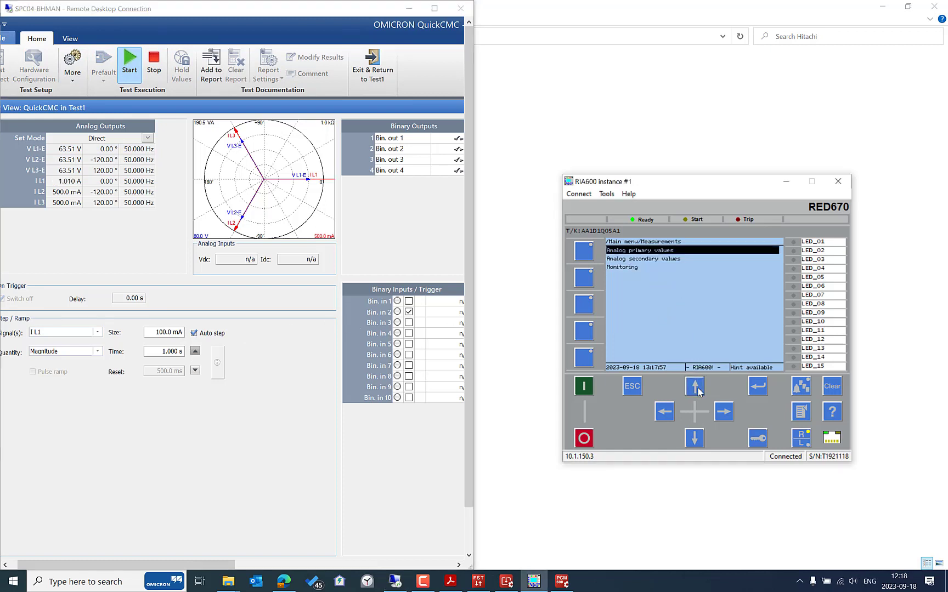
key("Down")
key("Up")
key("Return")
key("Down")
key("Down")
key("Down")
key("Down")
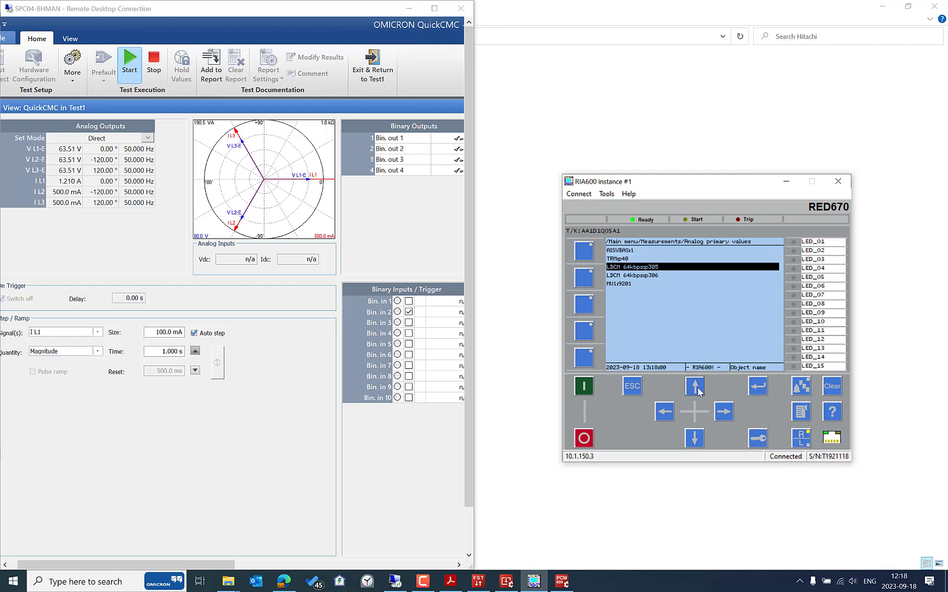
key("Return")
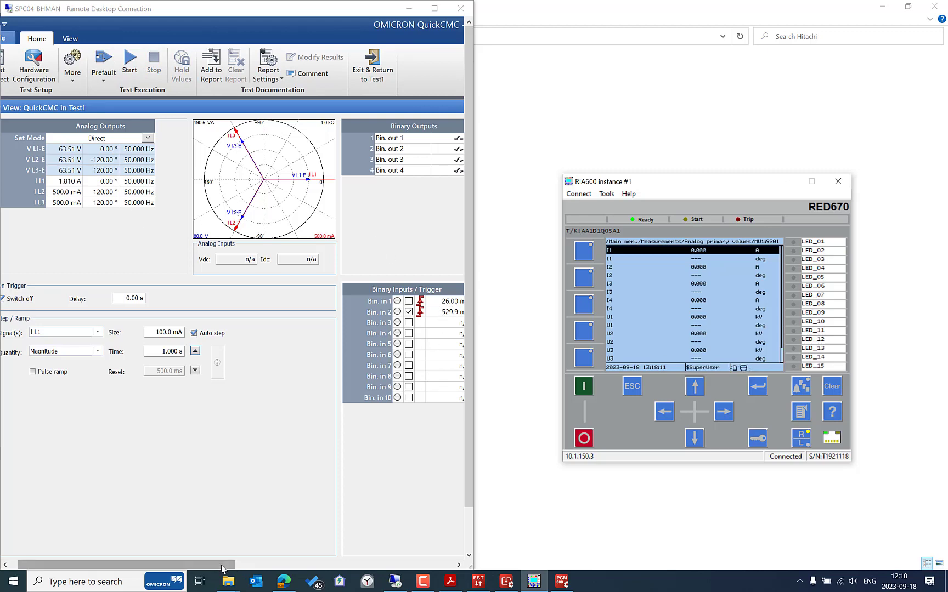
- Exit QuickCMC back to Test1 and return the RIA600 display to its main menu
left_click_drag(222, 568, 87, 567)
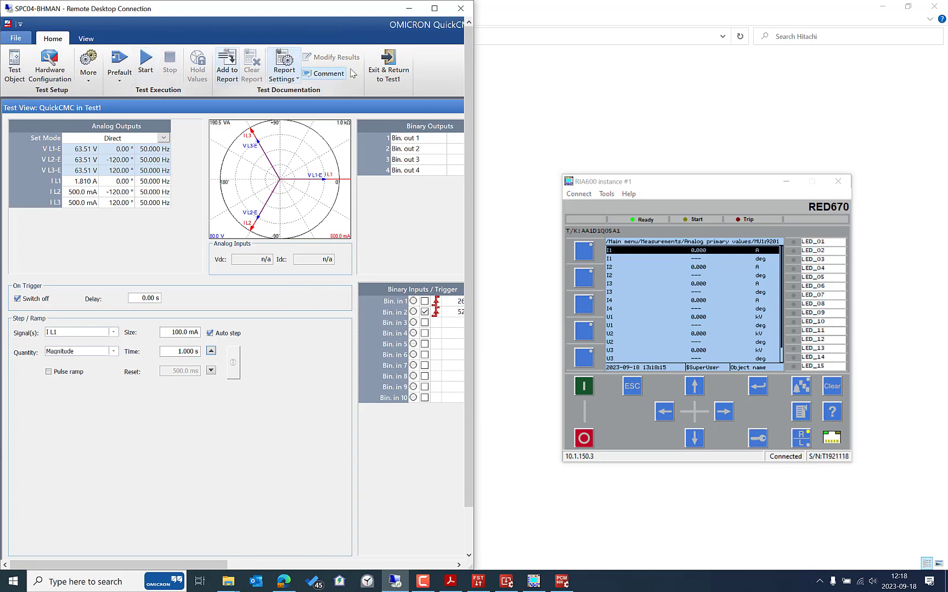
left_click(379, 70)
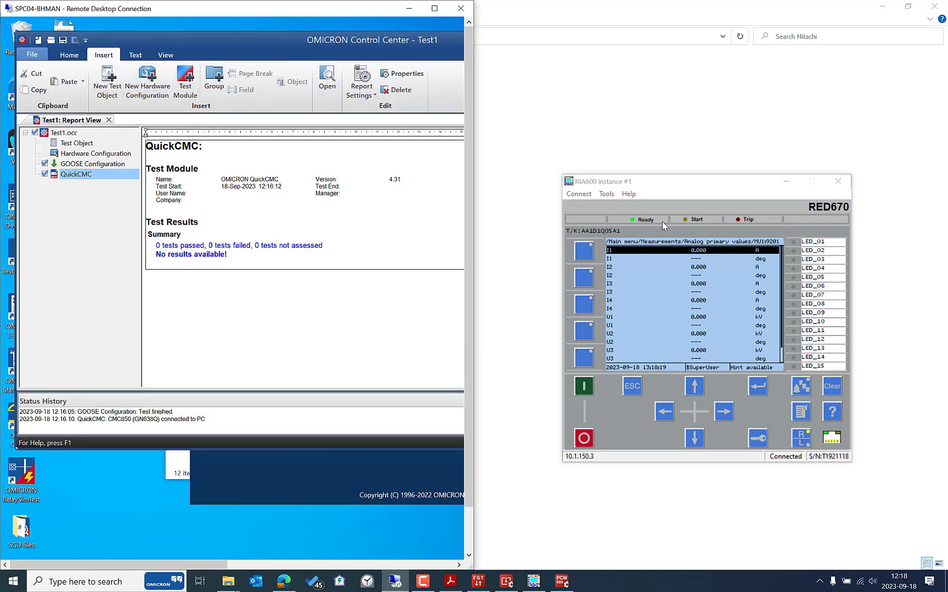
left_click(665, 410)
left_click(664, 410)
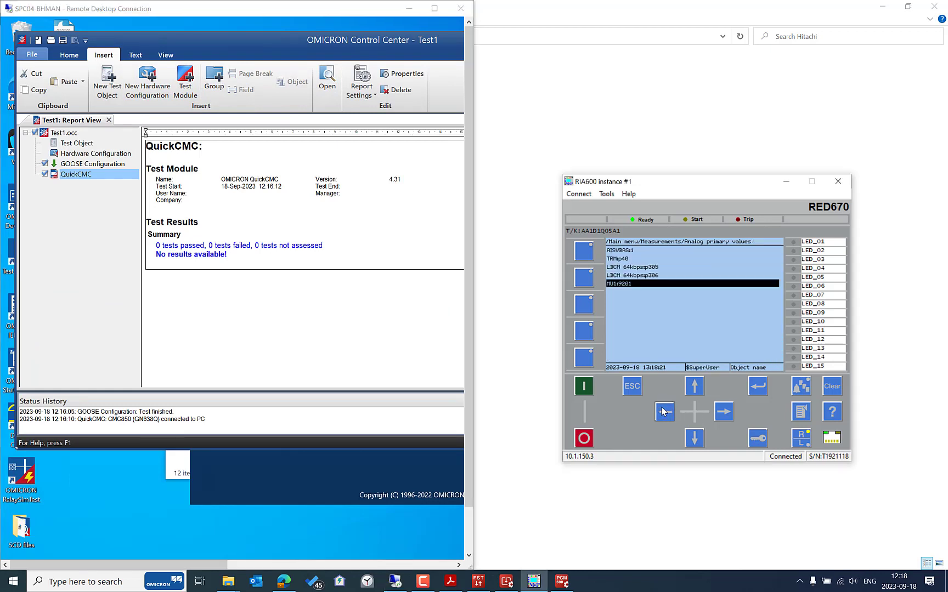
left_click(663, 411)
- Open the OC4PTOC_START disturbance record in RIA600 to check its sections, and return to the main menu
key("Down")
key("Down")
key("Up")
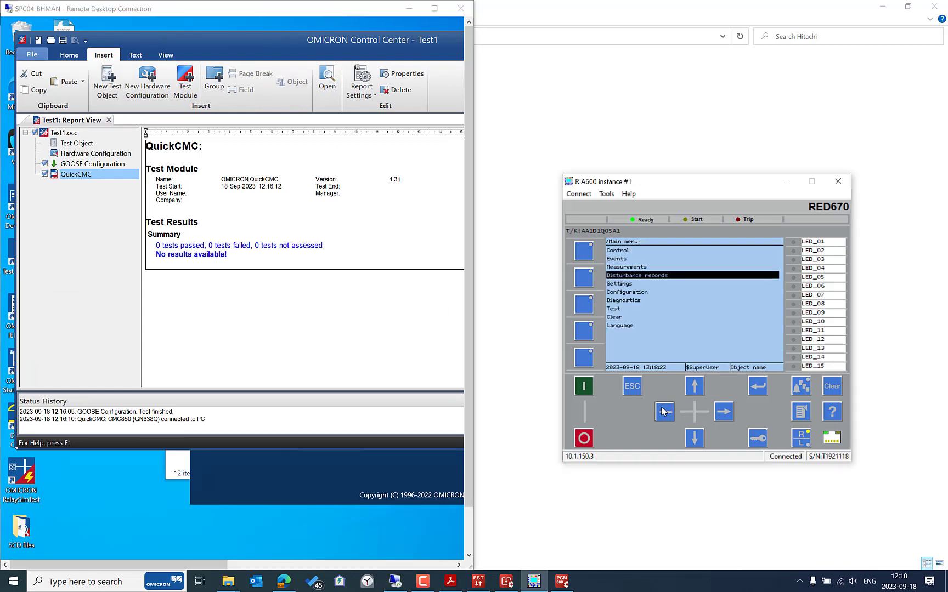
key("Return")
key("Down")
key("Down")
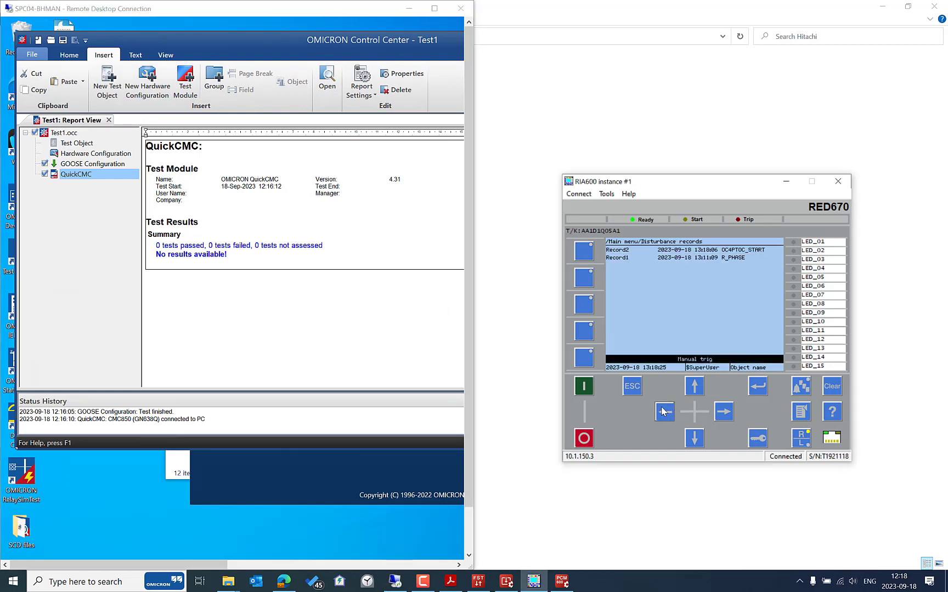
key("Down")
key("Return")
key("Return")
left_click(664, 411)
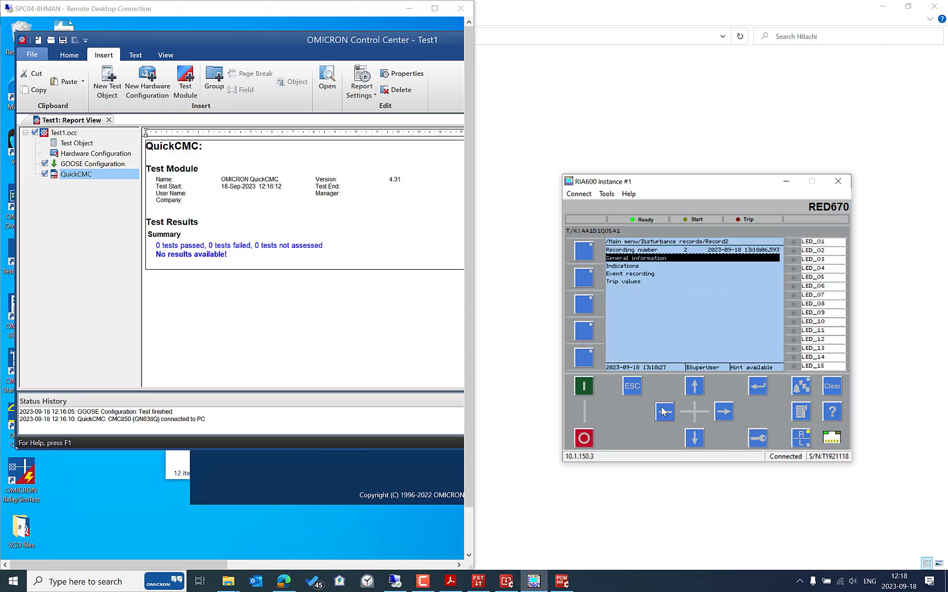
left_click(664, 412)
left_click(663, 411)
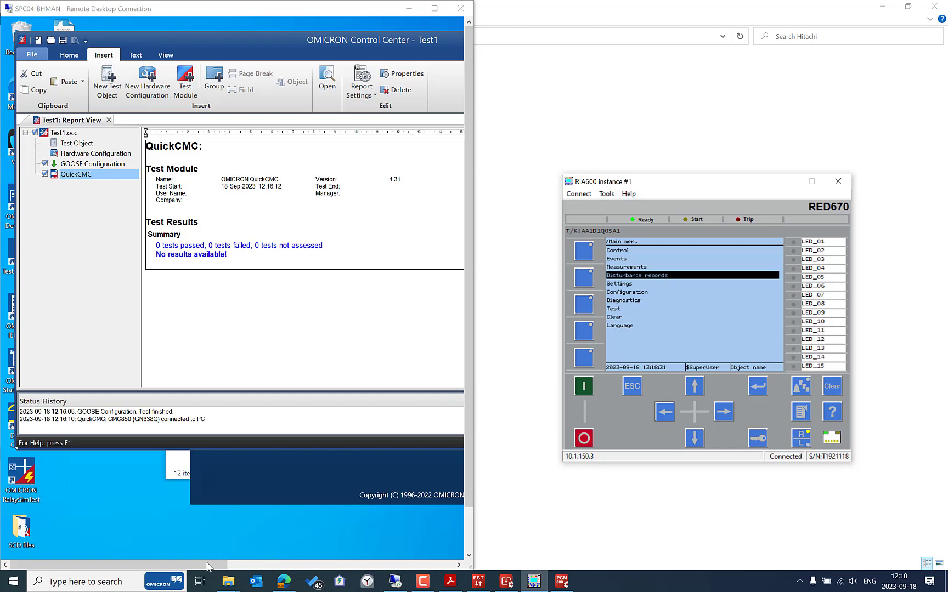
- Try to launch IEDScout in the full-screen remote session, and minimize the session
left_click(435, 9)
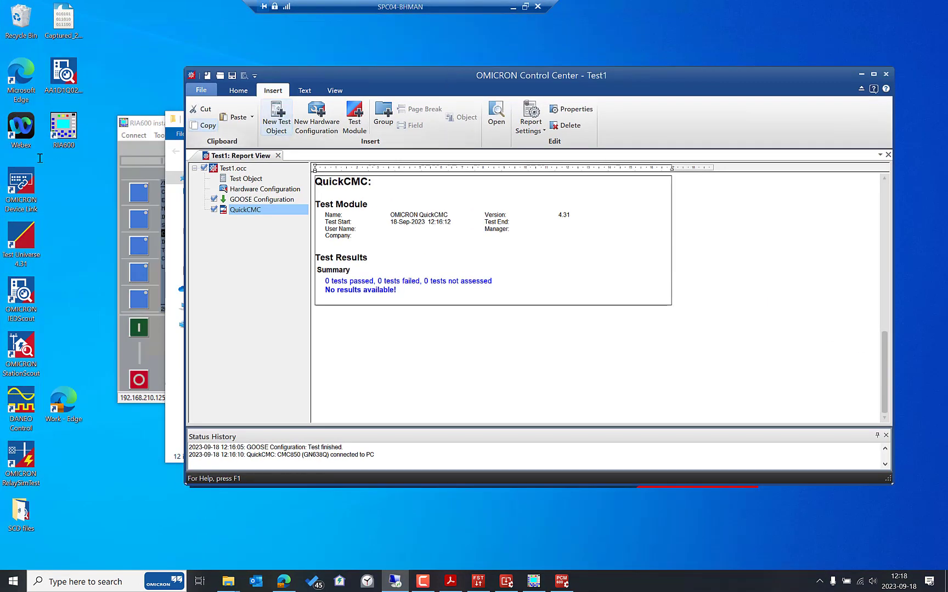
left_click(25, 294)
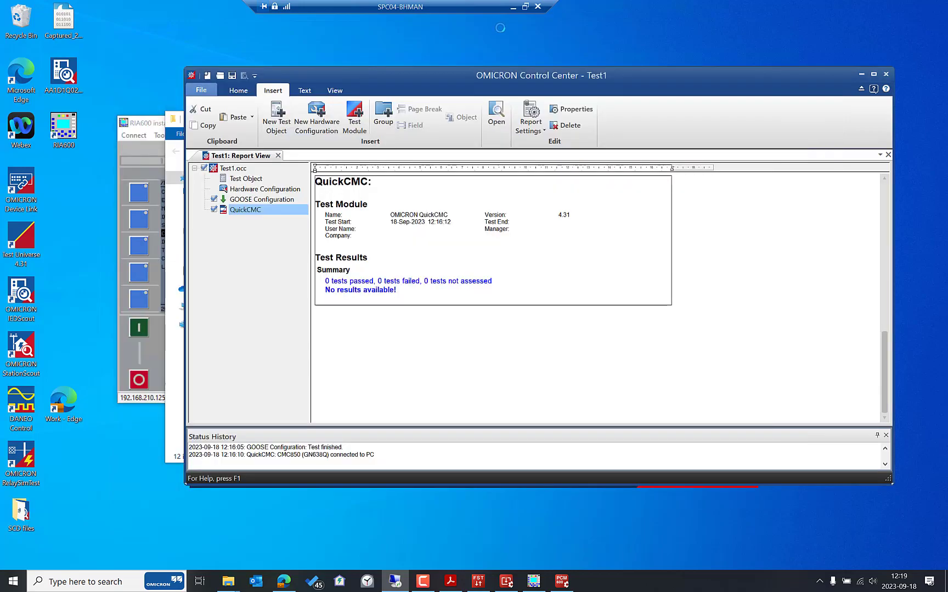
left_click(792, 84)
left_click(513, 8)
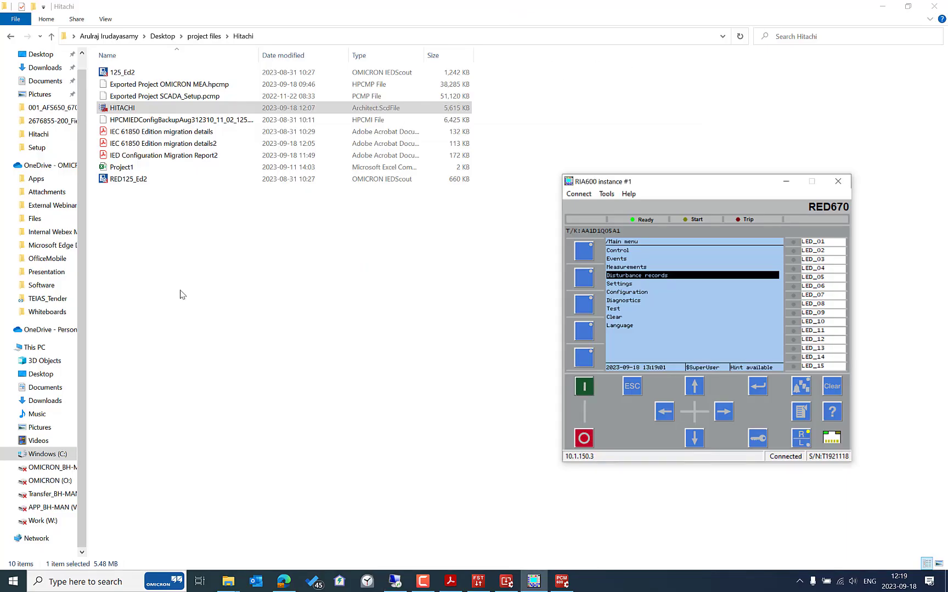
- Launch IEDScout on the local PC and discover the RED670 at IP address 10.1.150.3
left_click(3, 587)
type("ied")
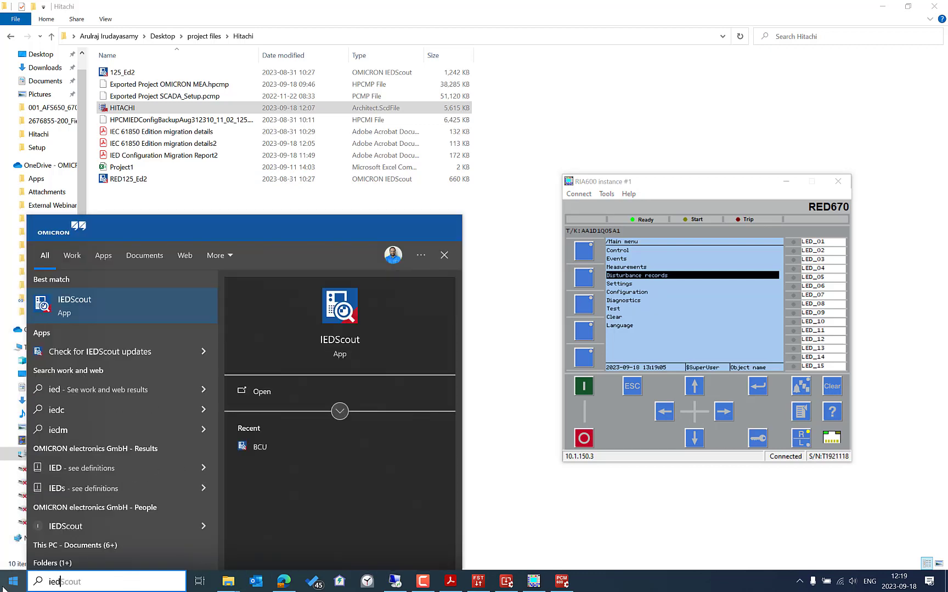
key("Return")
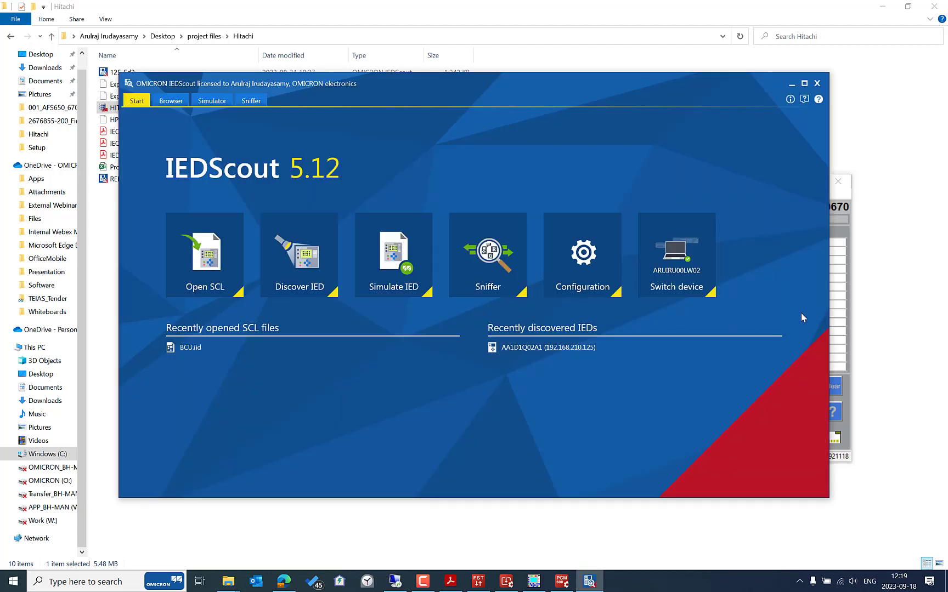
left_click(845, 211)
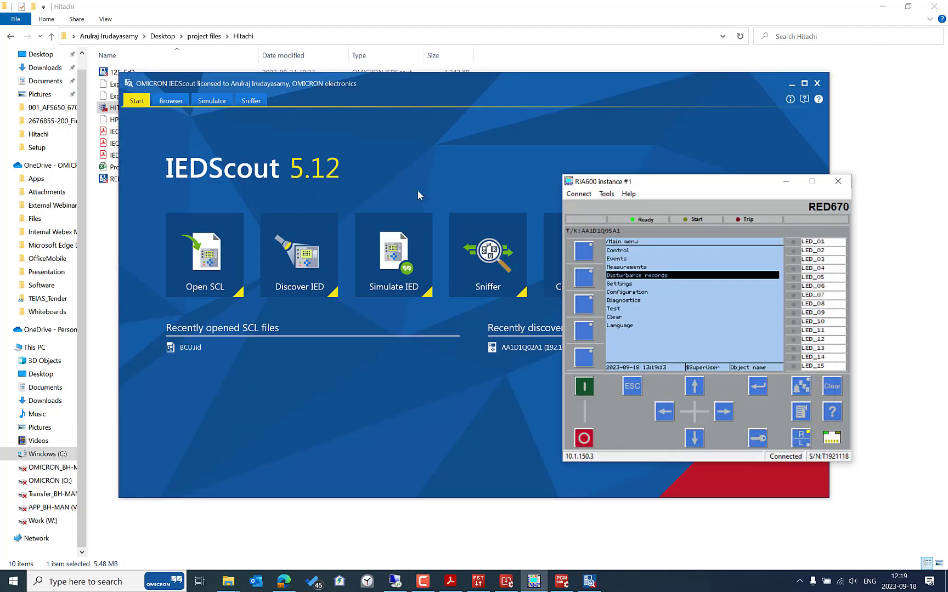
left_click(277, 263)
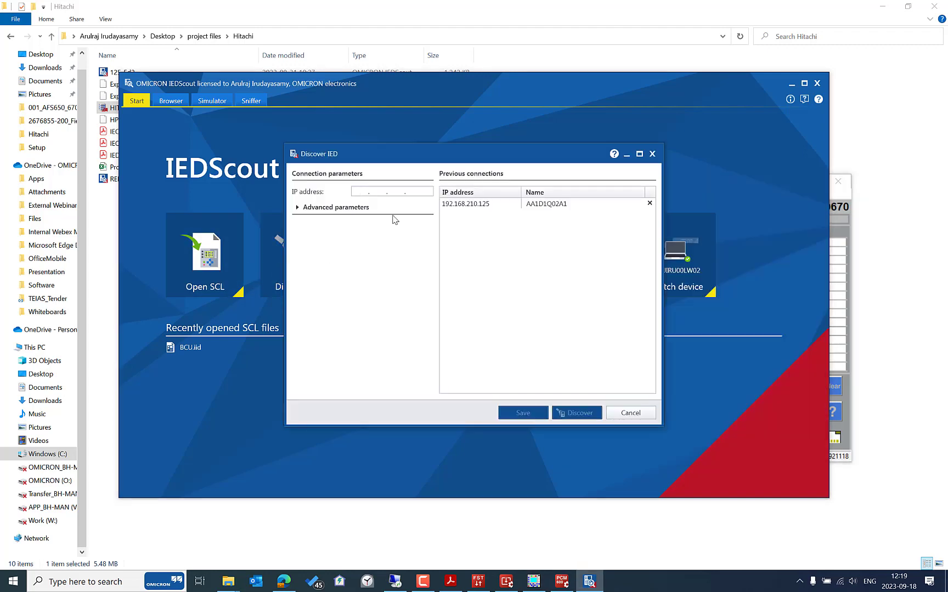
type("10 . 1 . 150 .")
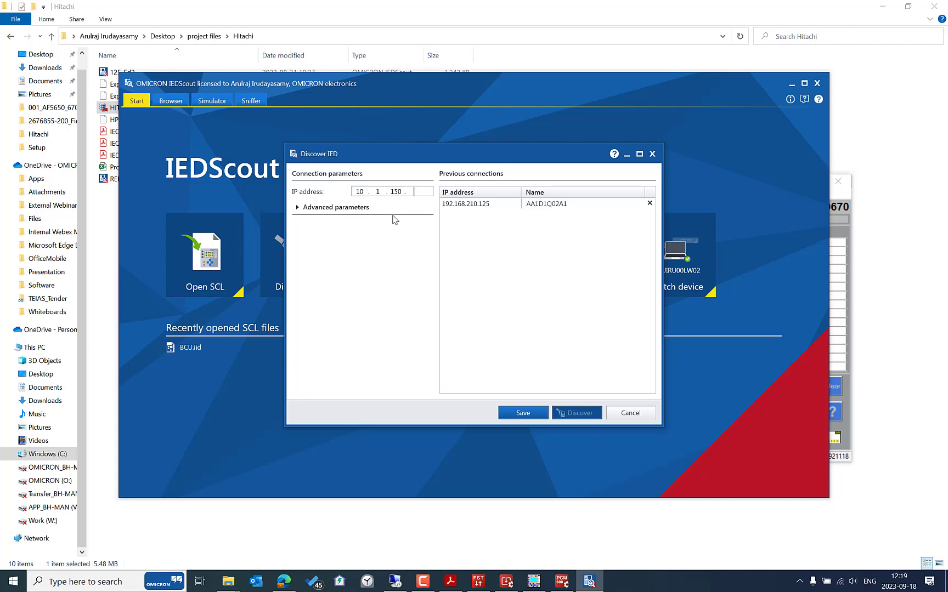
type(" 3")
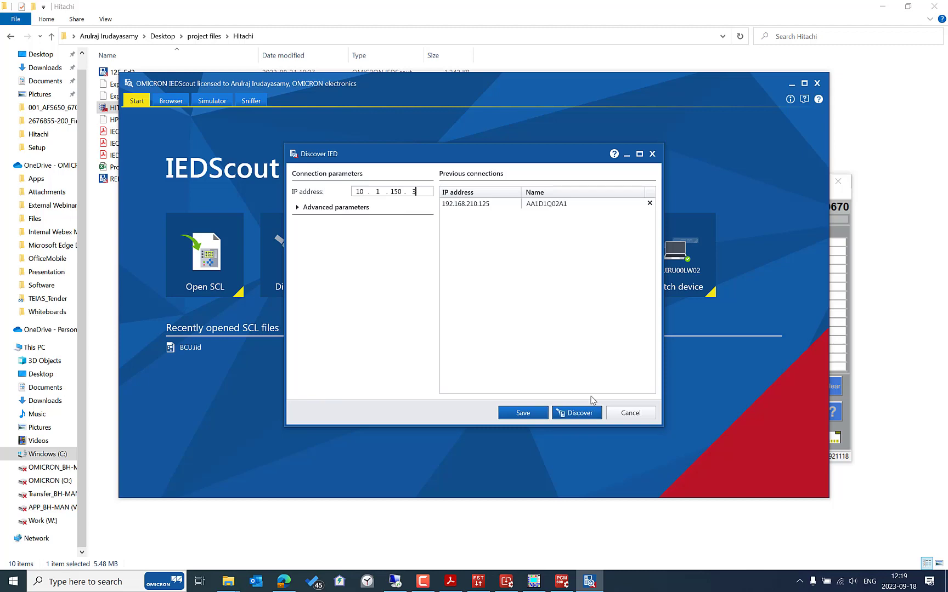
left_click(581, 411)
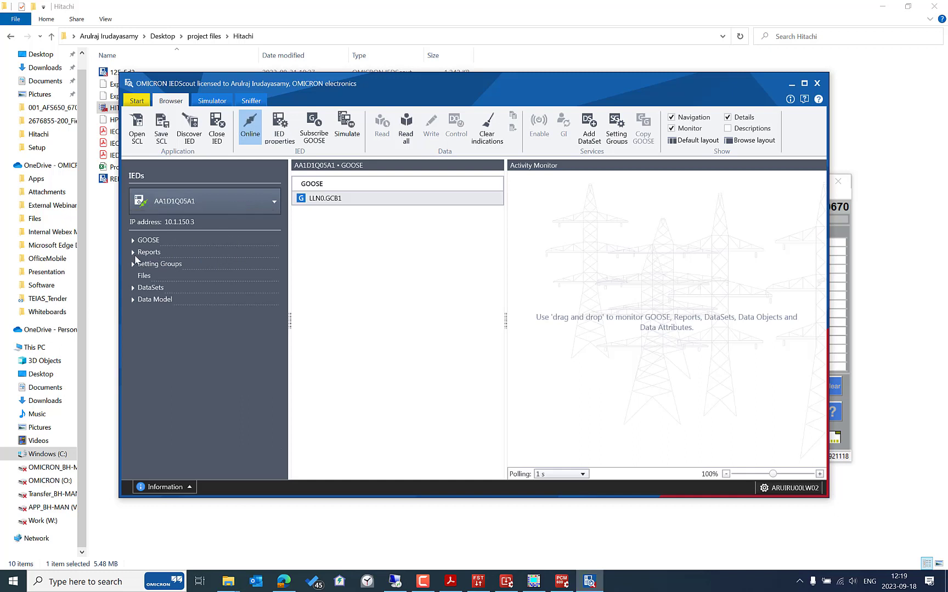
- Download the disturbance file COMTRADE/drec_2.zip from the IED into the Hitachi folder on the Desktop
left_click(141, 275)
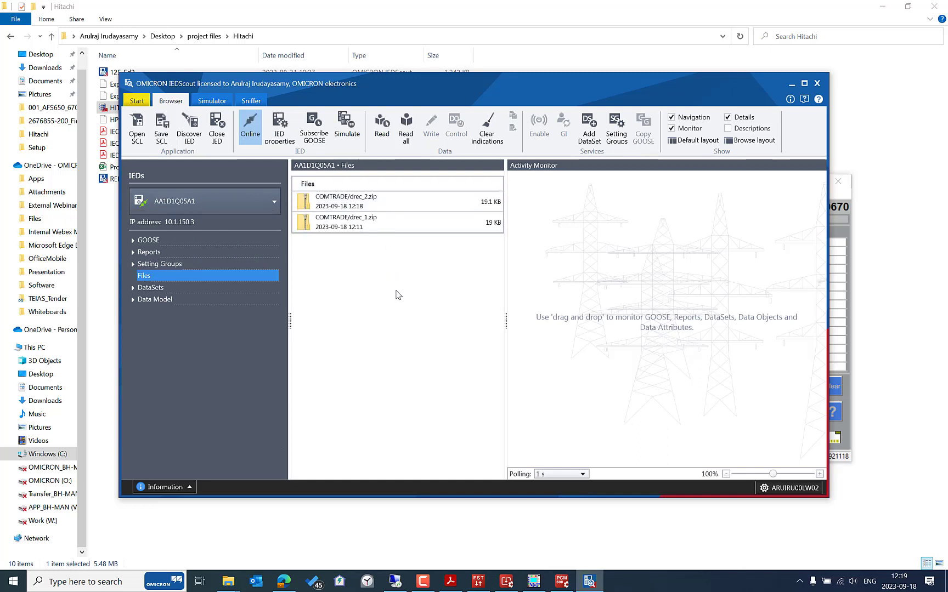
left_click(439, 206)
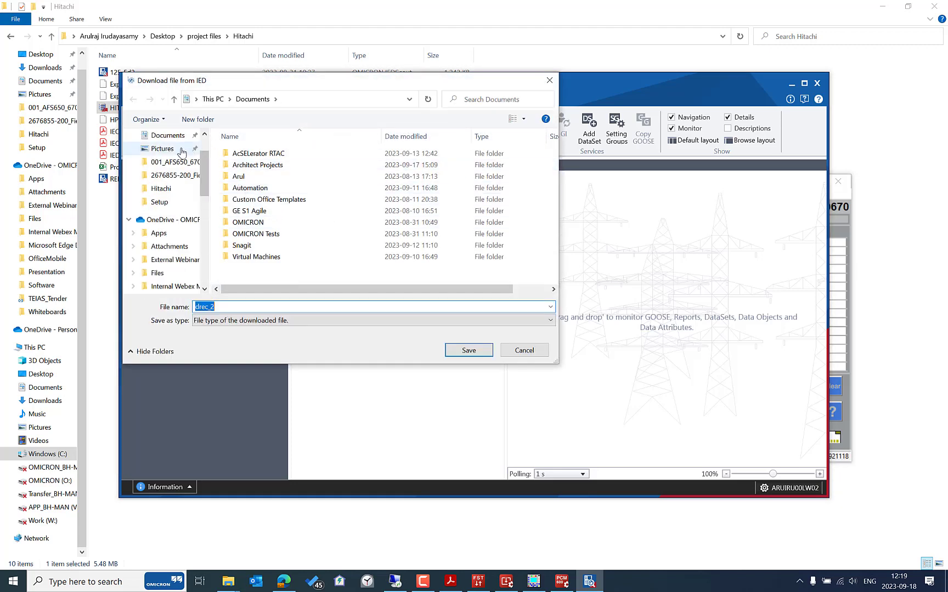
scroll(204, 144, "up", 2)
left_click(163, 157)
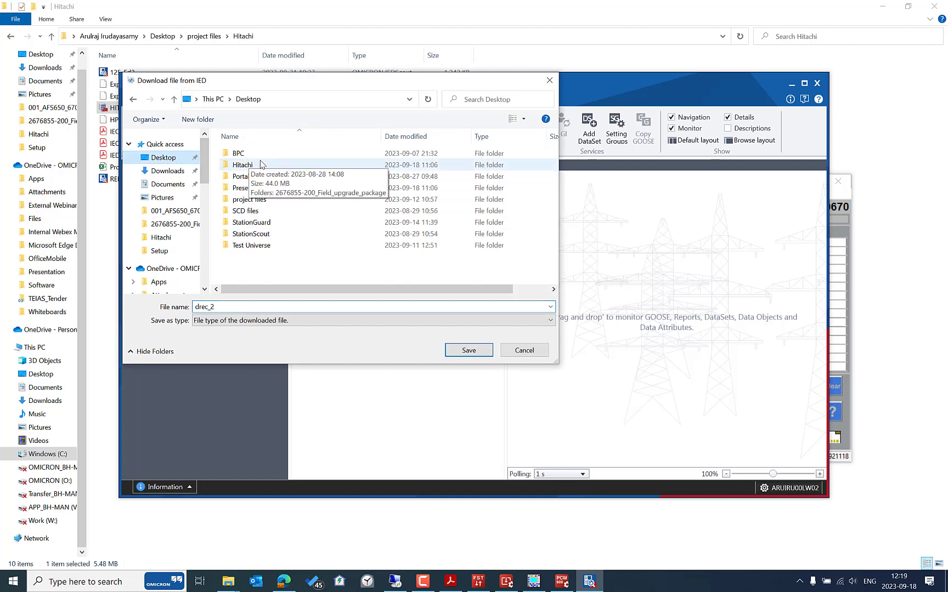
double_click(261, 164)
left_click(463, 350)
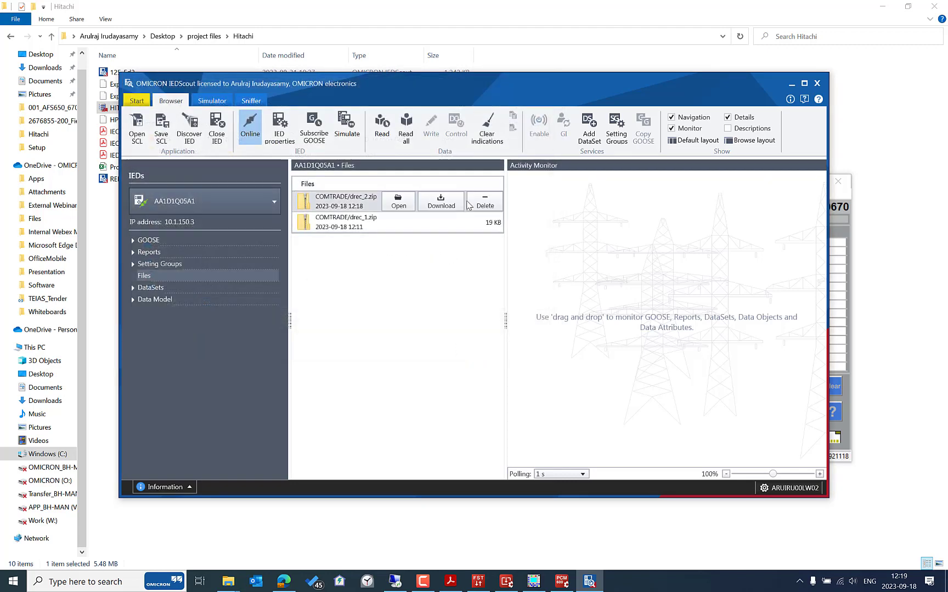
- Open the COMTRADE record inside the downloaded drec_2 archive in SynchroWAVe Event to examine its waveforms, and minimize the viewer
mouse_move(237, 579)
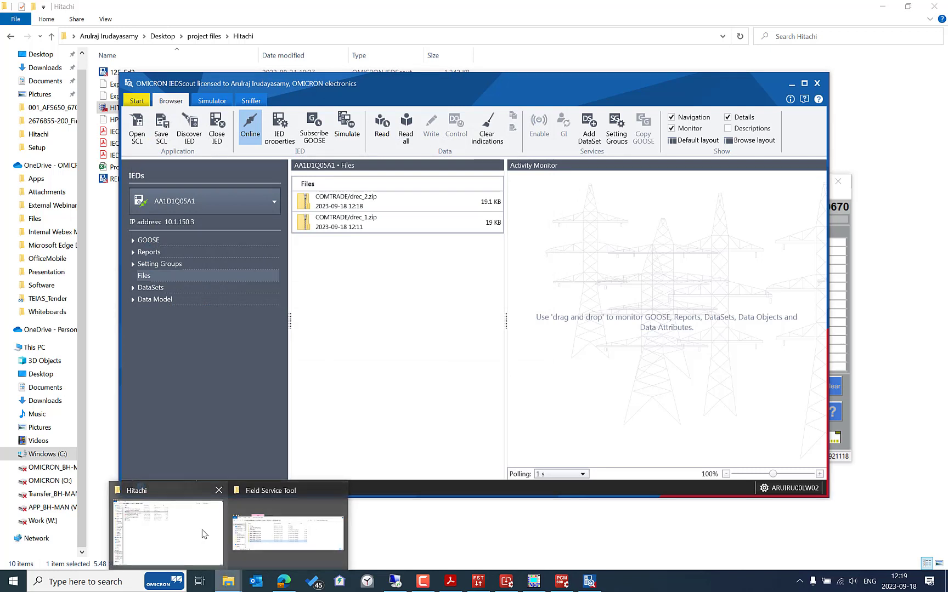
left_click(184, 530)
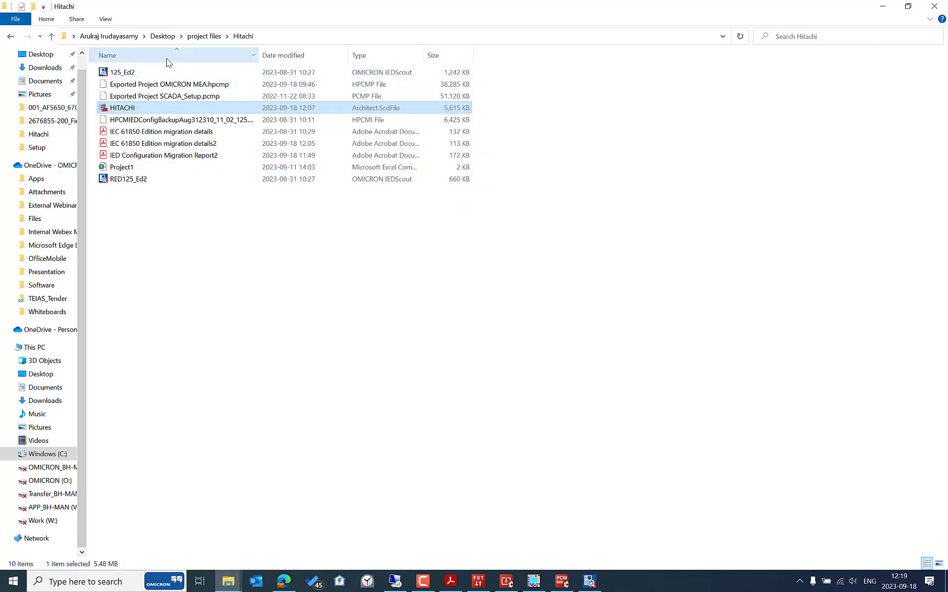
right_click(201, 216)
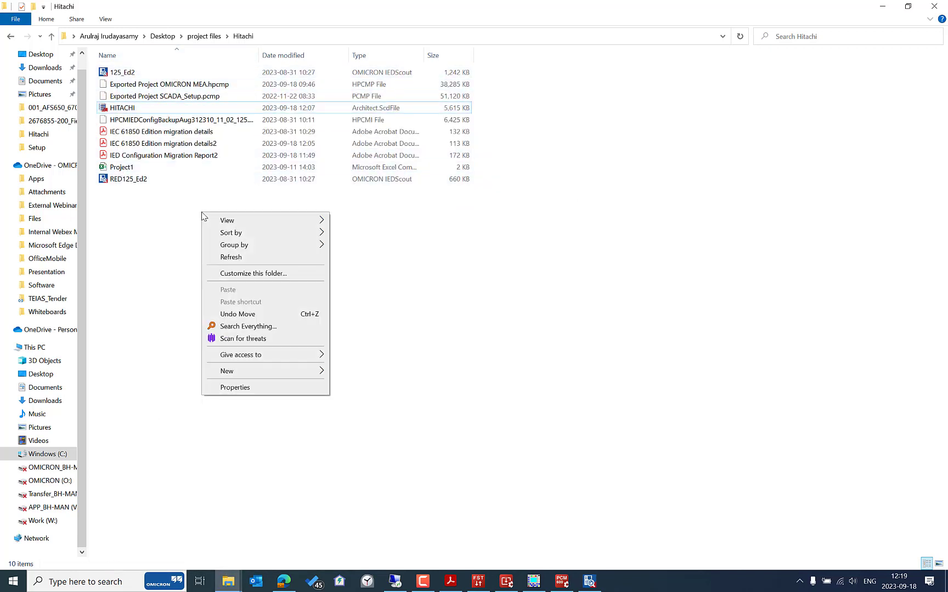
left_click(162, 36)
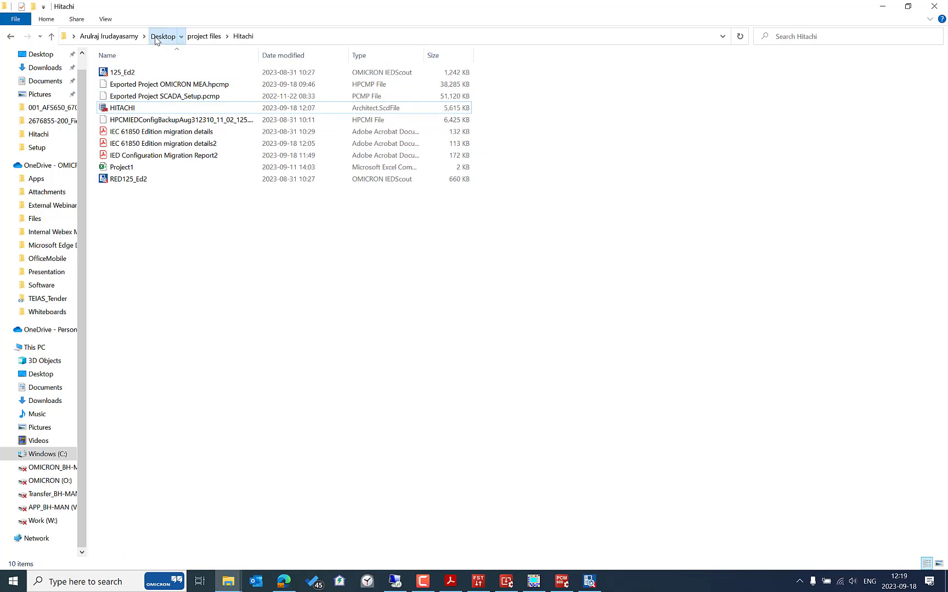
double_click(122, 84)
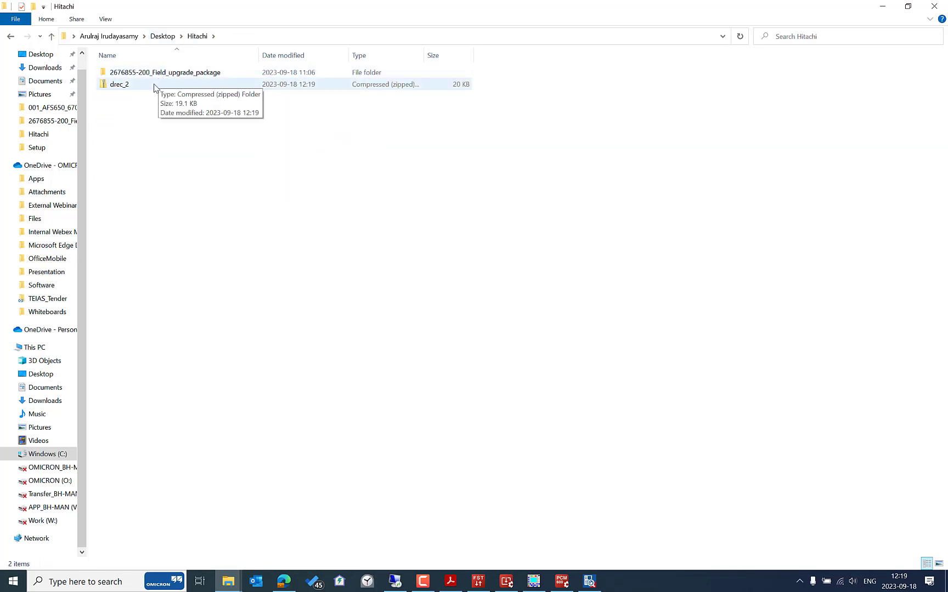
double_click(154, 86)
left_click(143, 76)
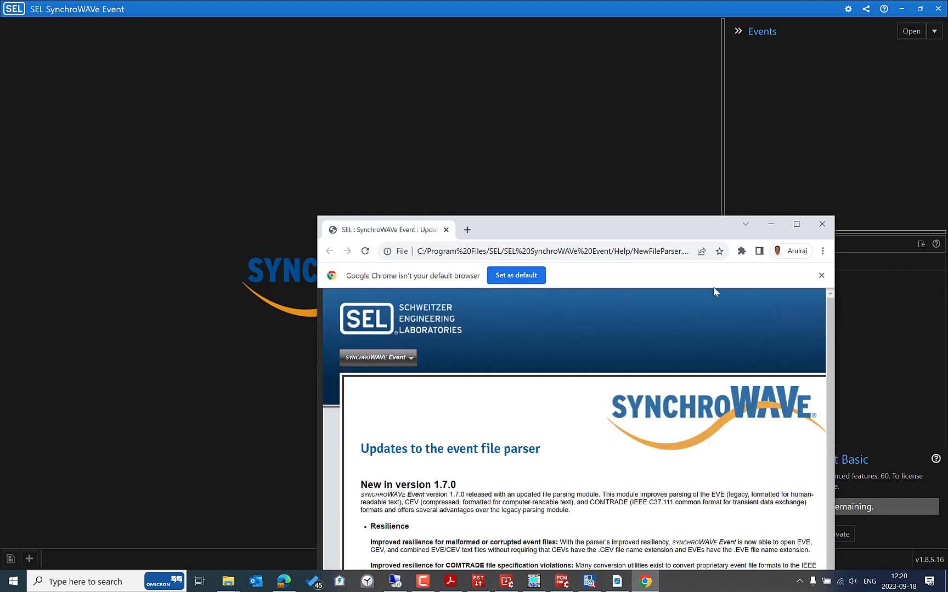
left_click(771, 224)
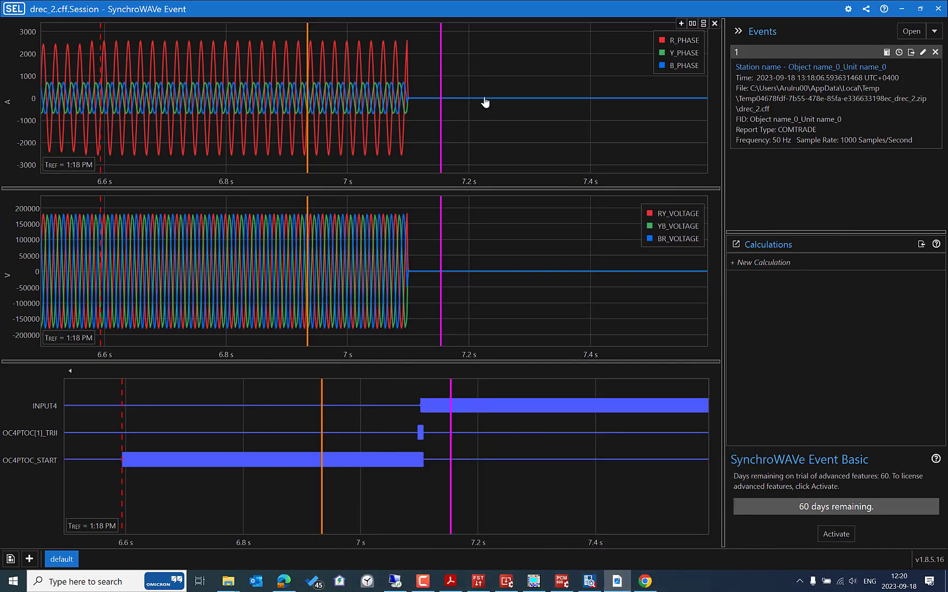
left_click(902, 8)
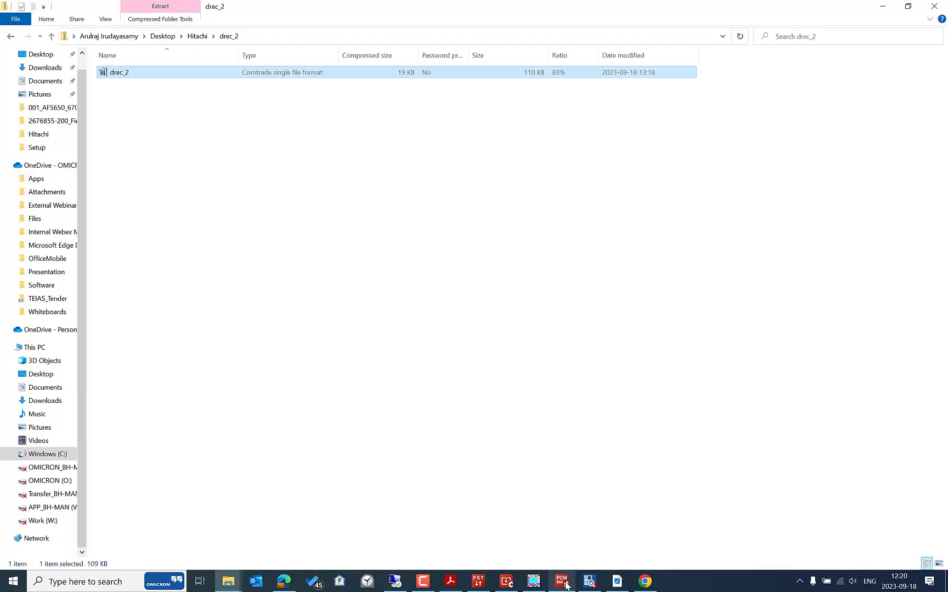
- Switch to PCM600, close Parameter Setting, and open Disturbance Handling for the Bus Copuler RED670
left_click(562, 581)
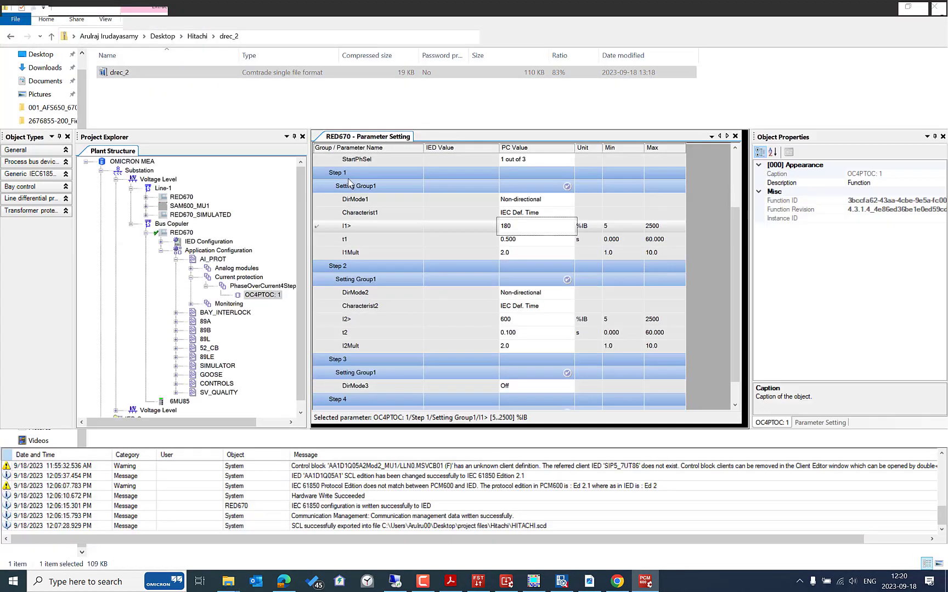
left_click(742, 136)
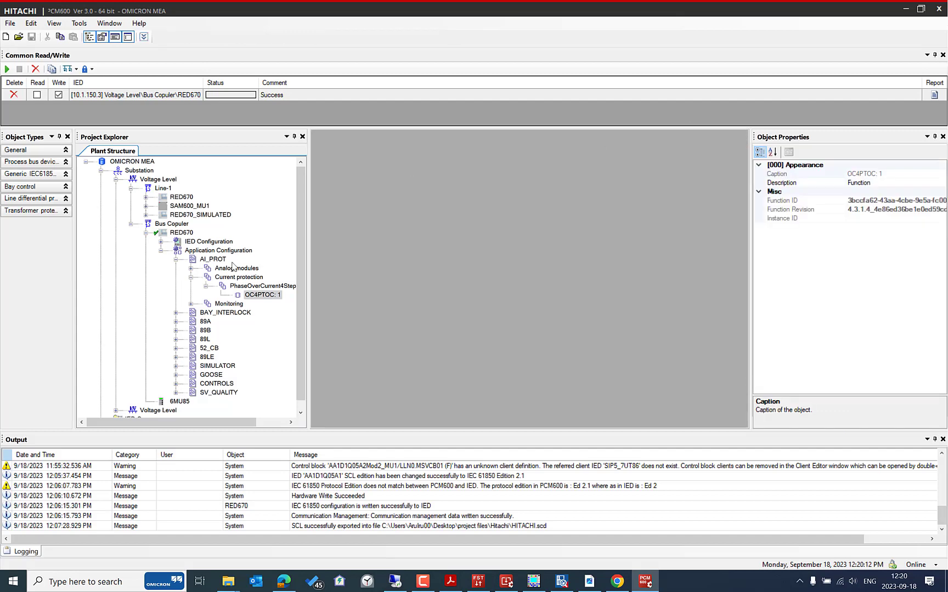
left_click(181, 232)
right_click(181, 234)
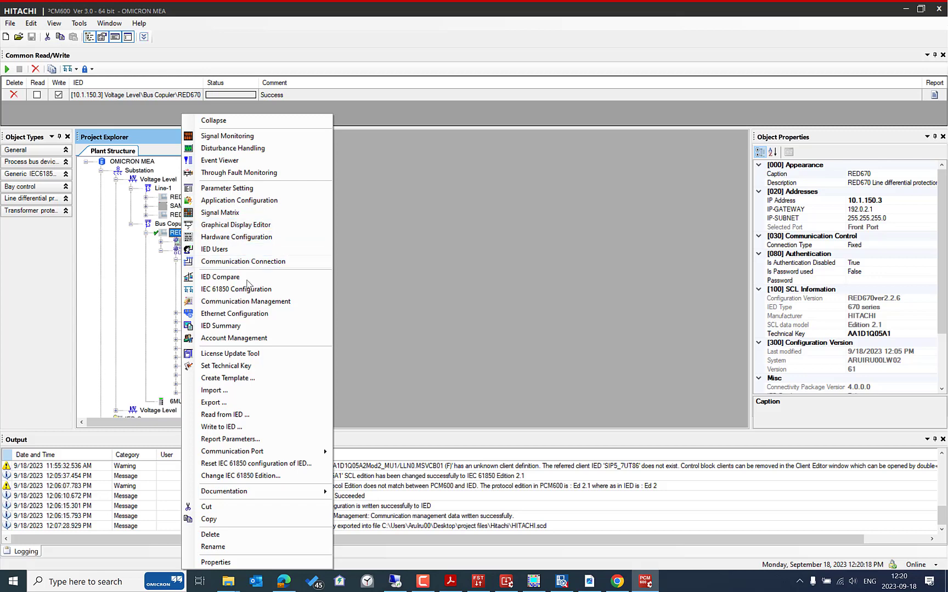
left_click(247, 149)
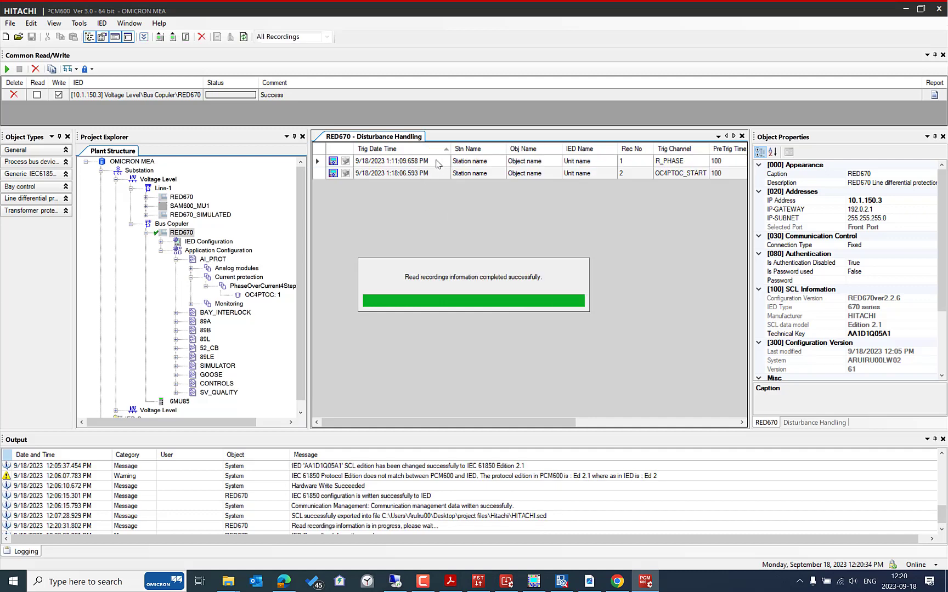
- Read the OC4PTOC_START recording from the IED, and view and close its Disturbance Short Report
right_click(417, 174)
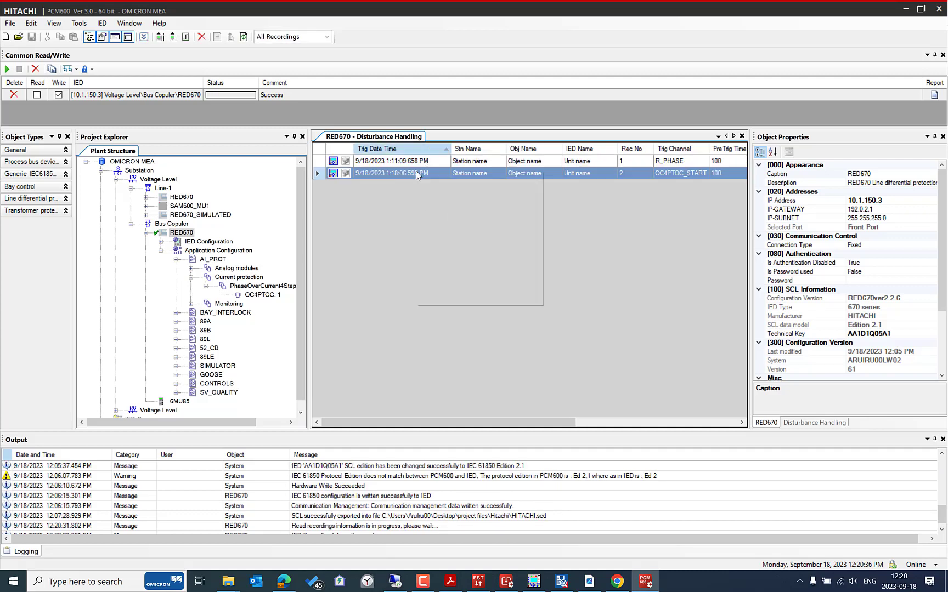
left_click(457, 181)
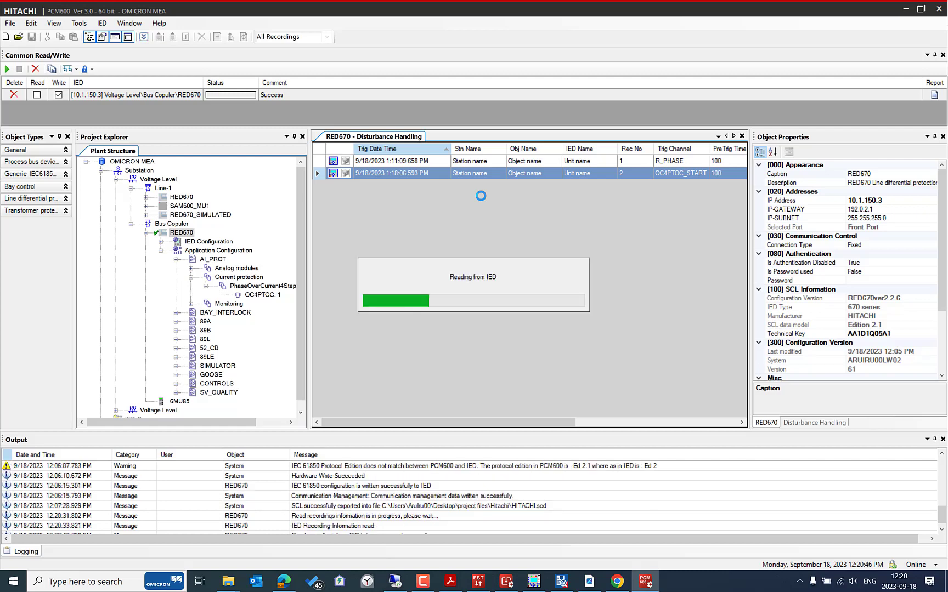
double_click(419, 173)
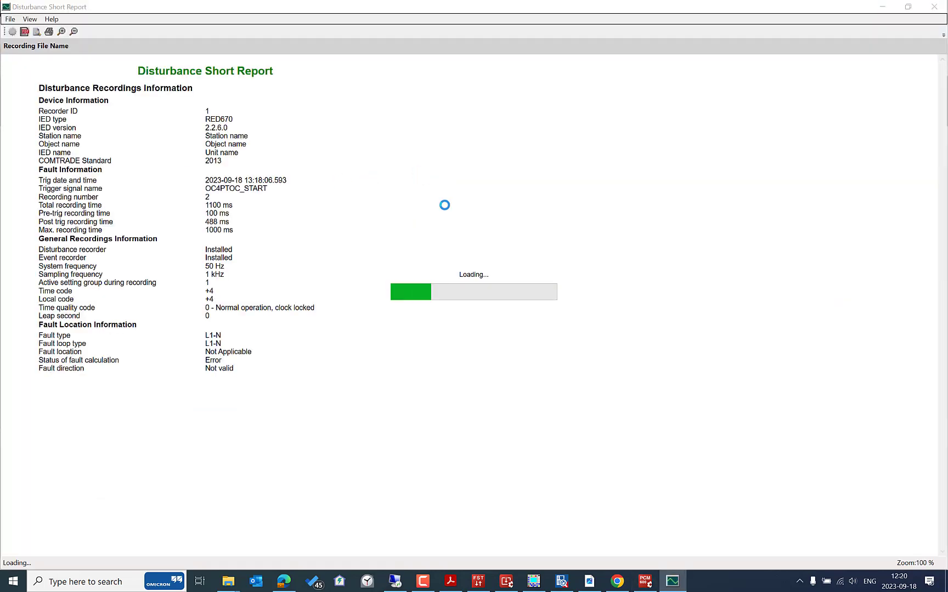
left_click_drag(940, 140, 936, 103)
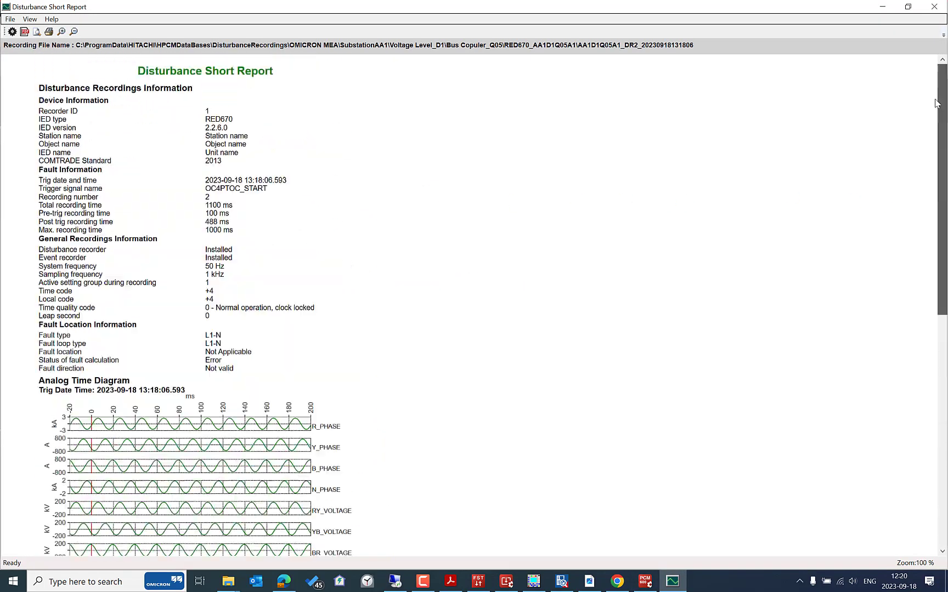
left_click(934, 7)
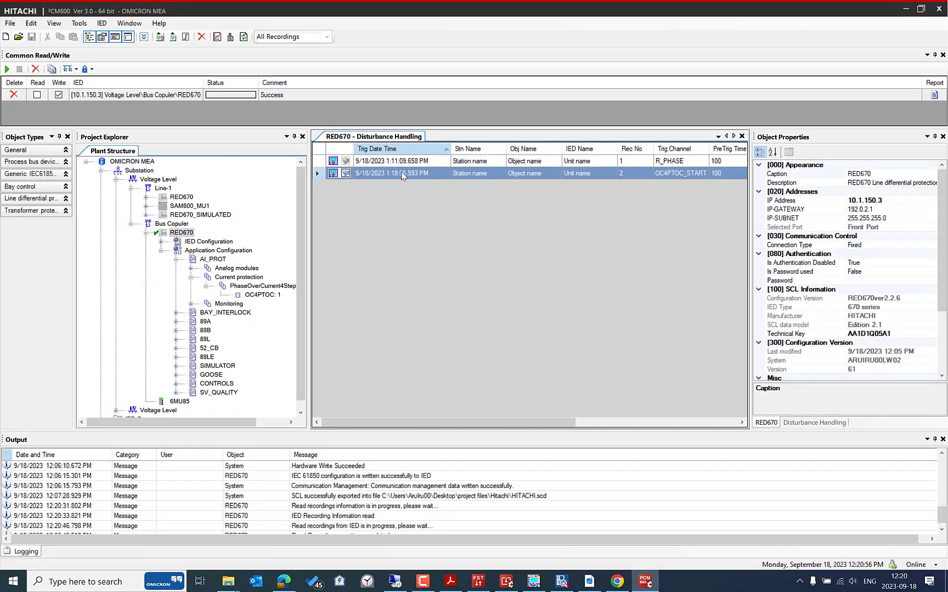
double_click(402, 176)
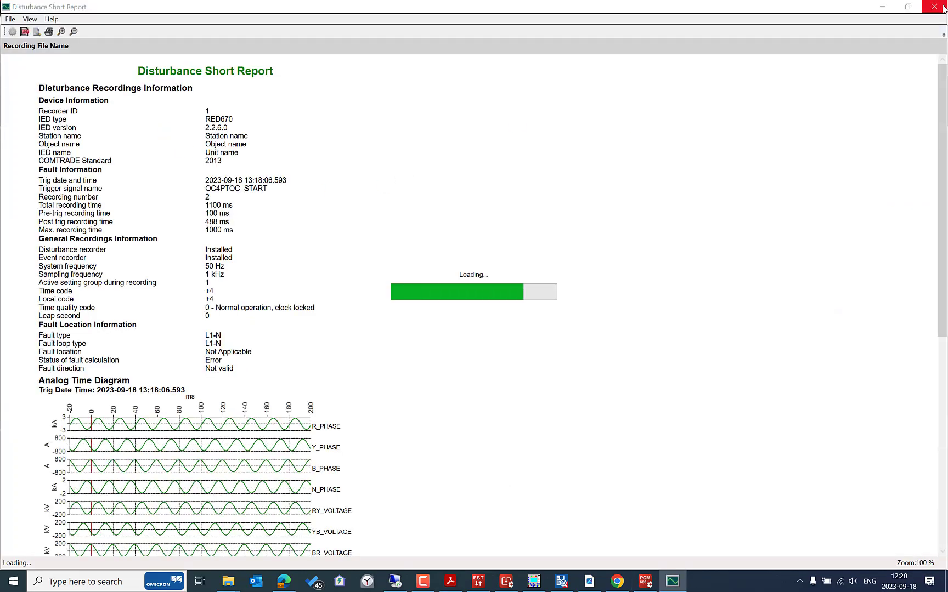
left_click(938, 7)
- Open the OC4PTOC_START recording in Wavewin, show all digital channels, examine the values just after the trigger instant, and close the viewer
right_click(415, 176)
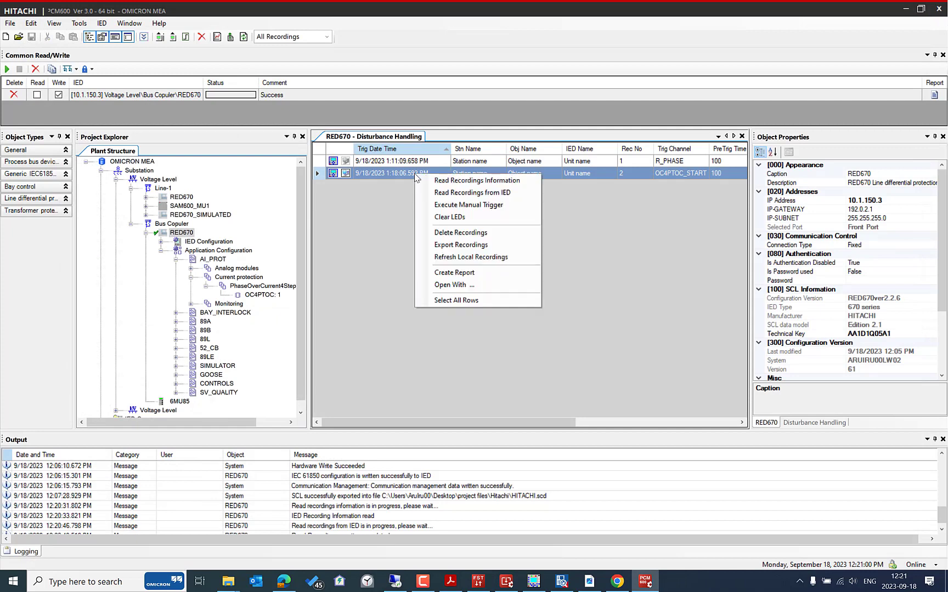
left_click(476, 285)
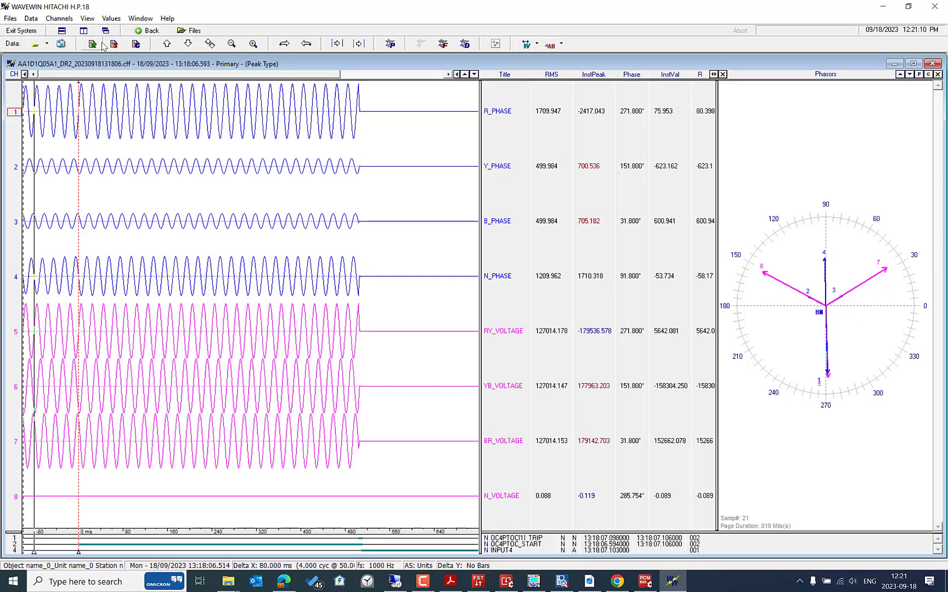
left_click(87, 18)
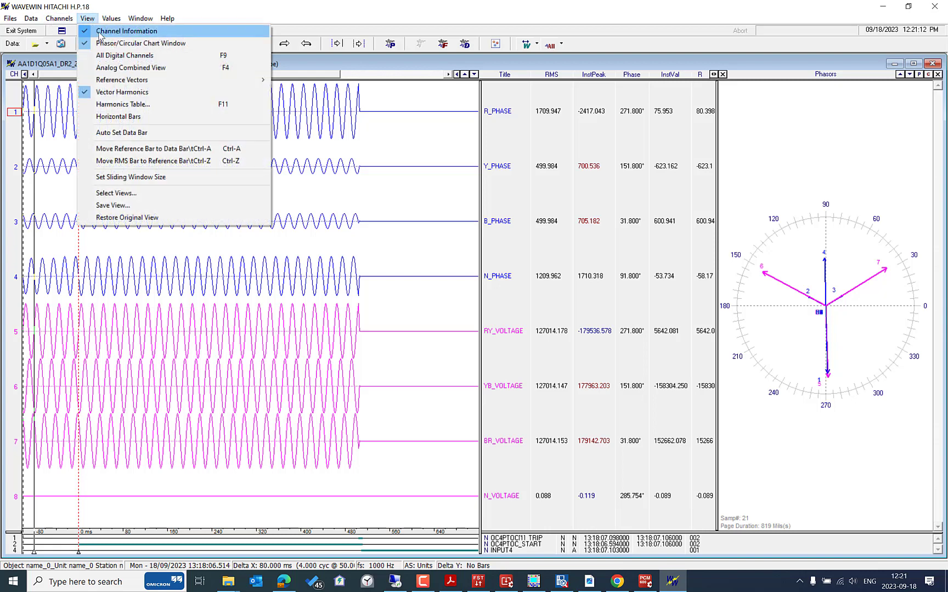
left_click(118, 55)
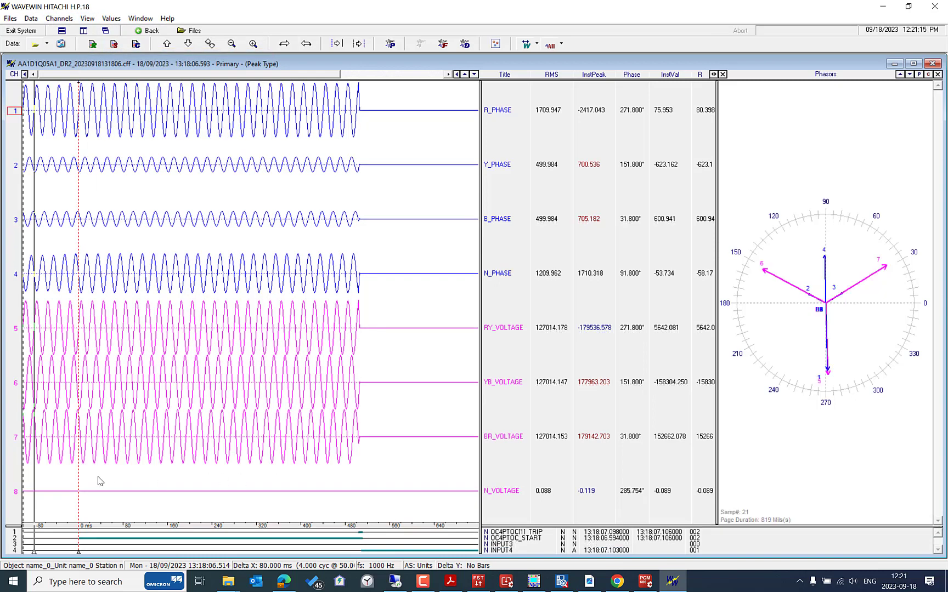
left_click(77, 484)
left_click(82, 481)
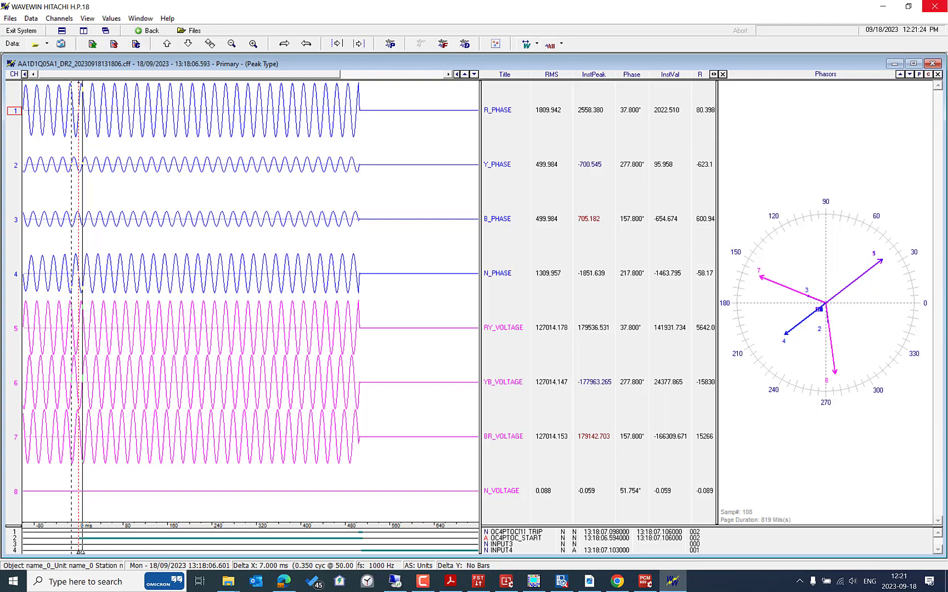
left_click(934, 6)
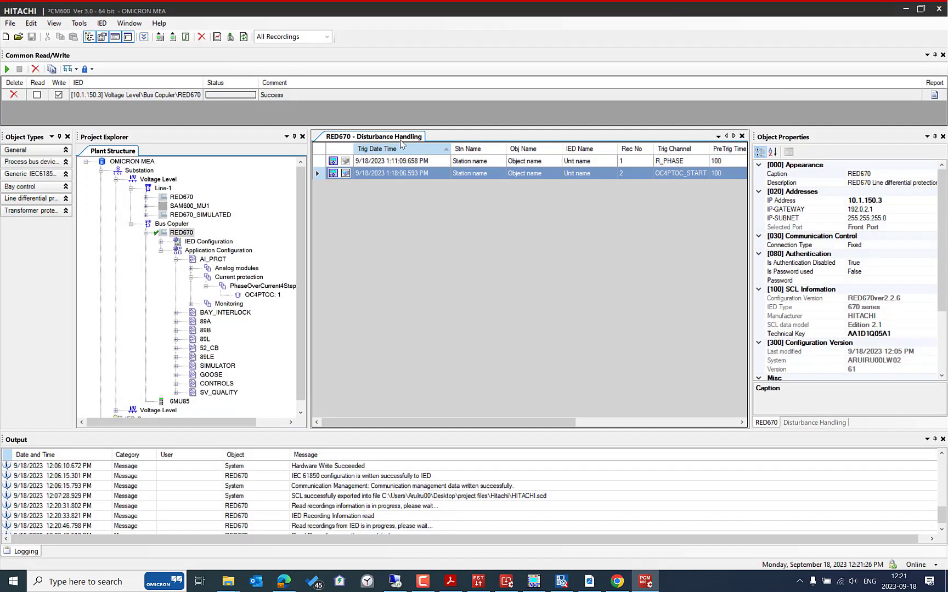